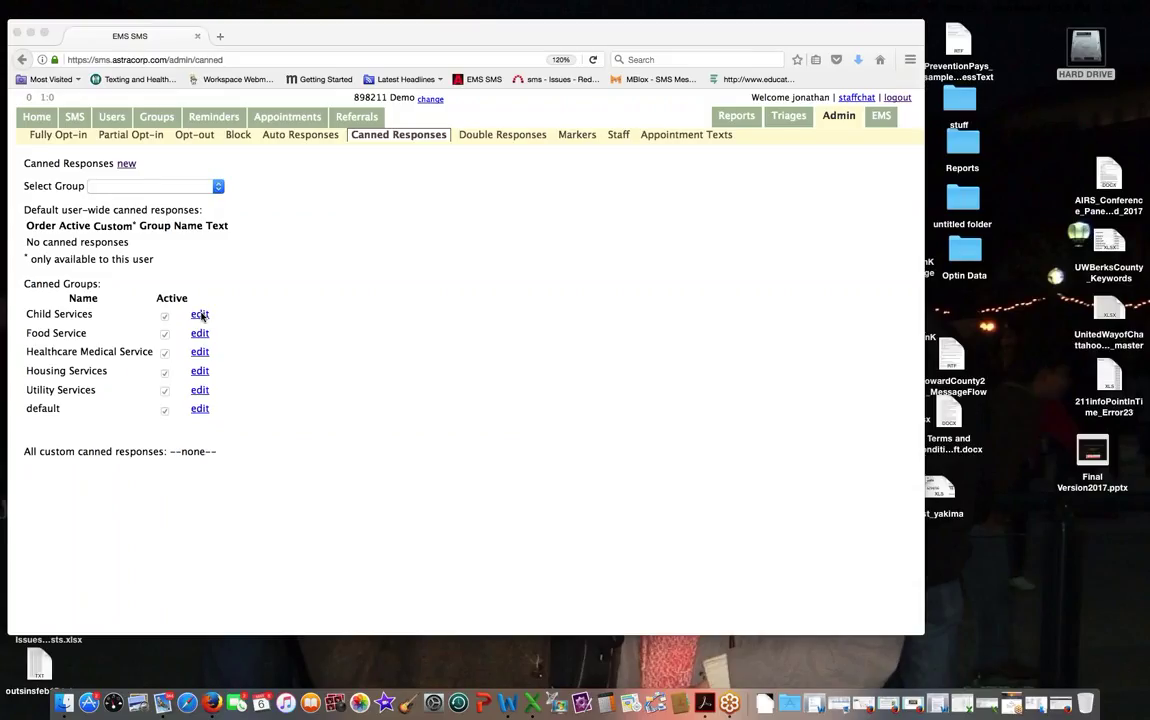
# Step: Open the default group's child services response, then leave it without saving
pyautogui.click(215, 187)
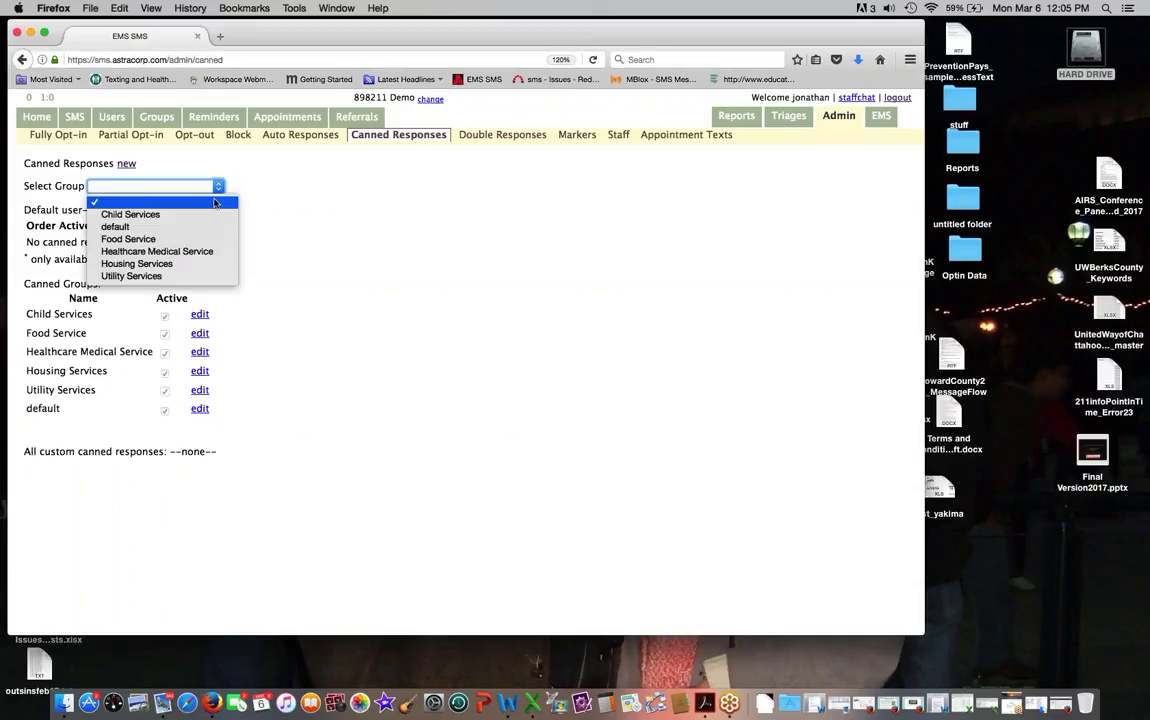
pyautogui.click(180, 227)
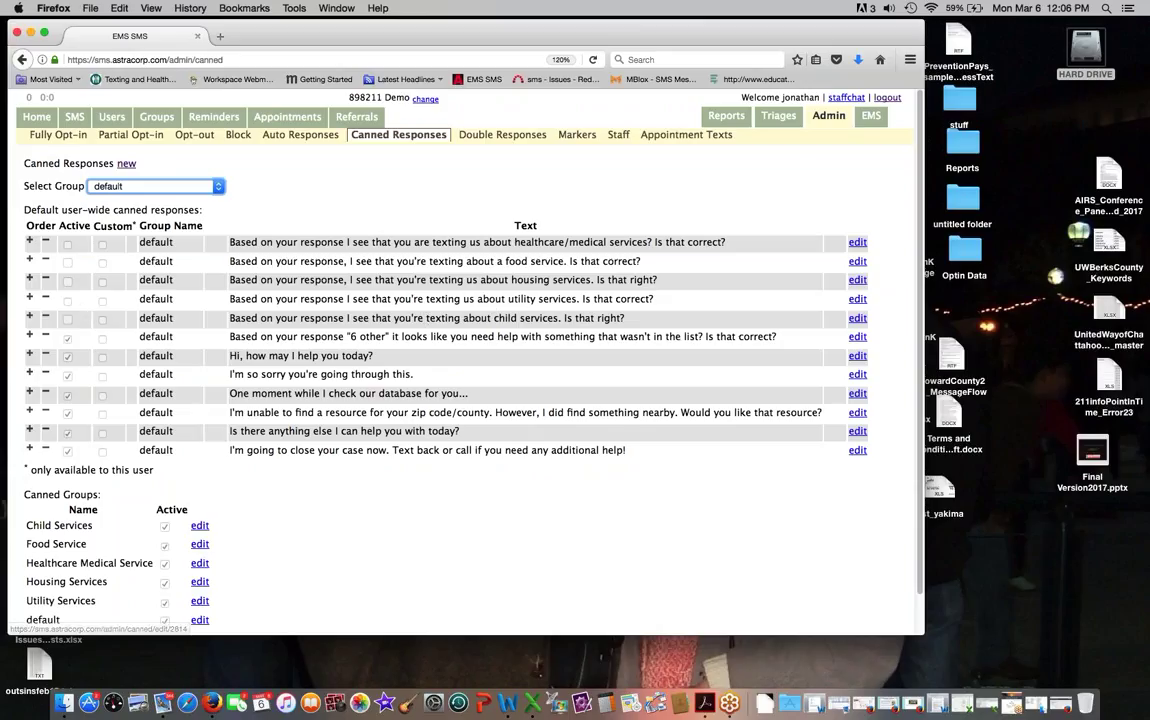
pyautogui.click(520, 318)
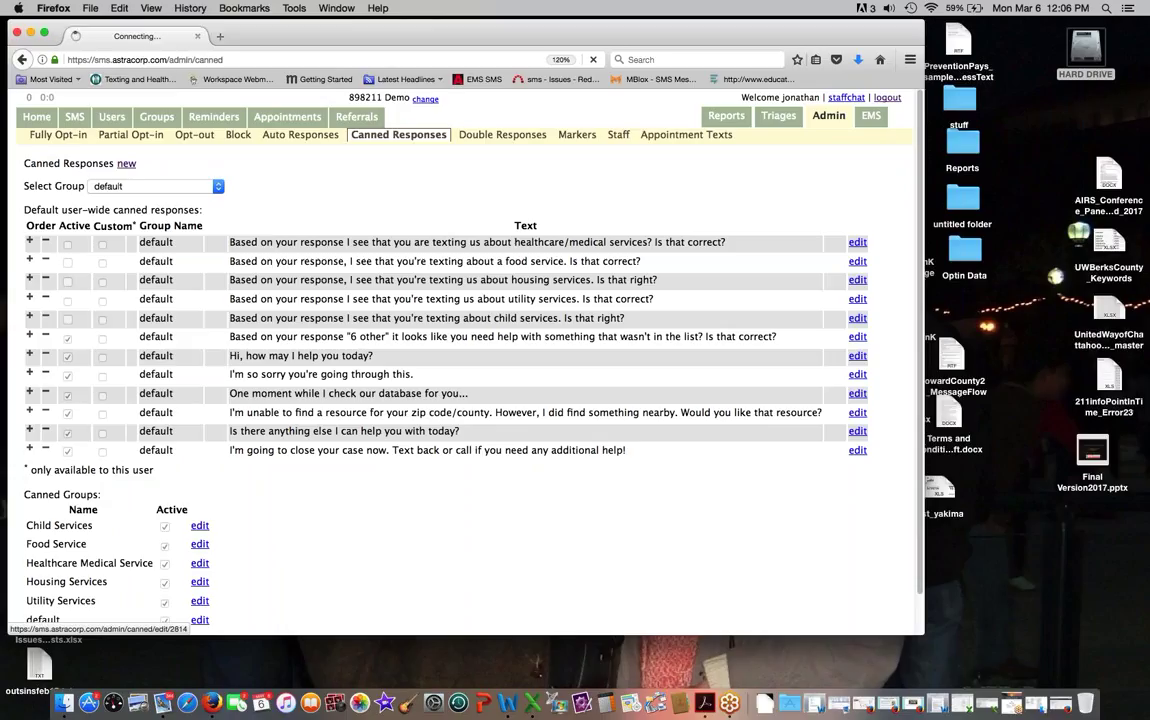
pyautogui.moveTo(72, 221); pyautogui.dragTo(27, 208)
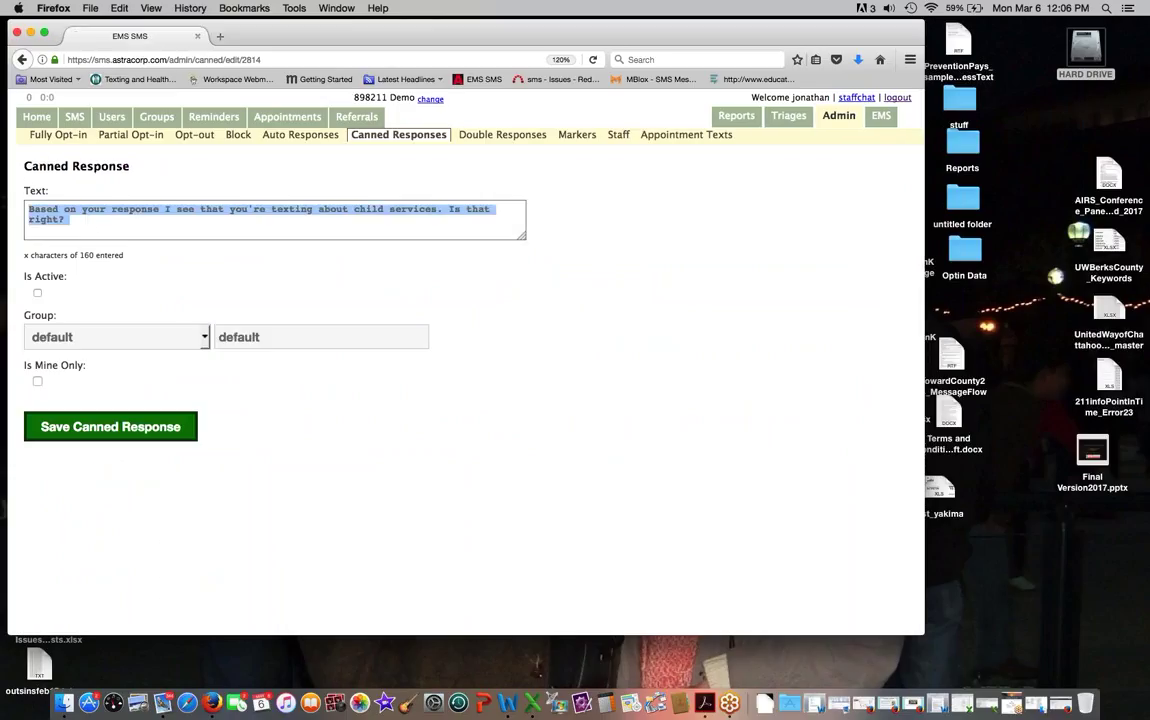
pyautogui.click(179, 303)
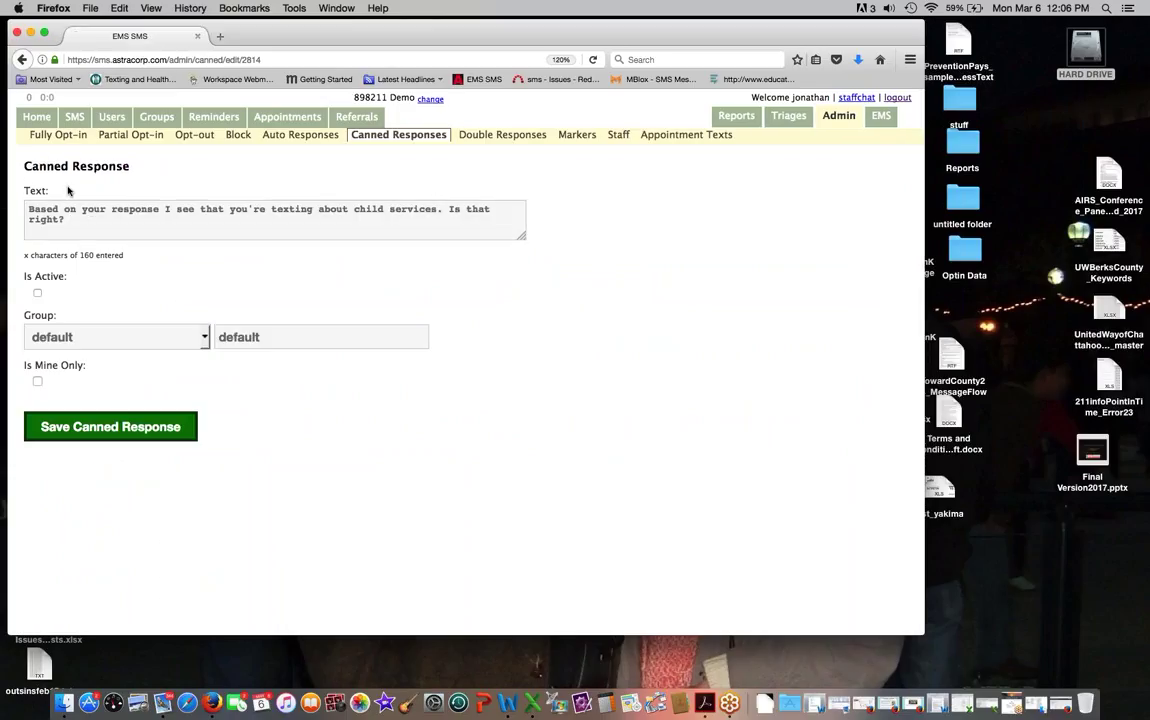
pyautogui.click(424, 136)
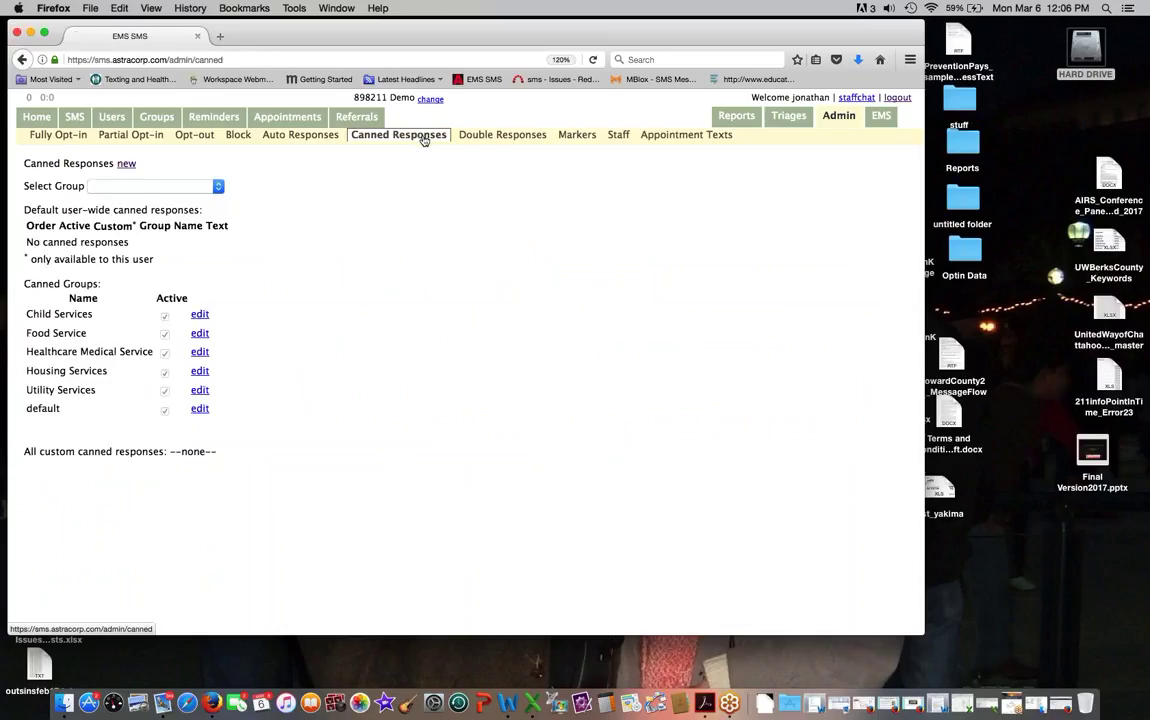
# Step: Show the Food Service group and move 'One moment while I check...' up twice to the top
pyautogui.click(168, 186)
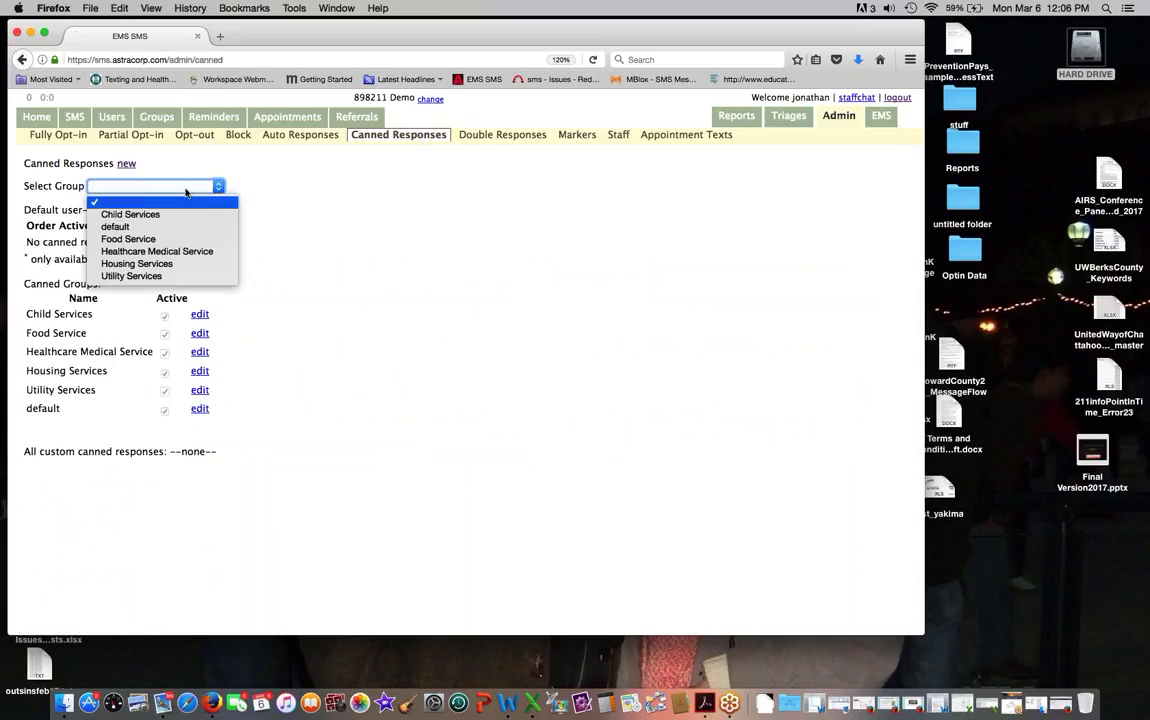
pyautogui.click(177, 244)
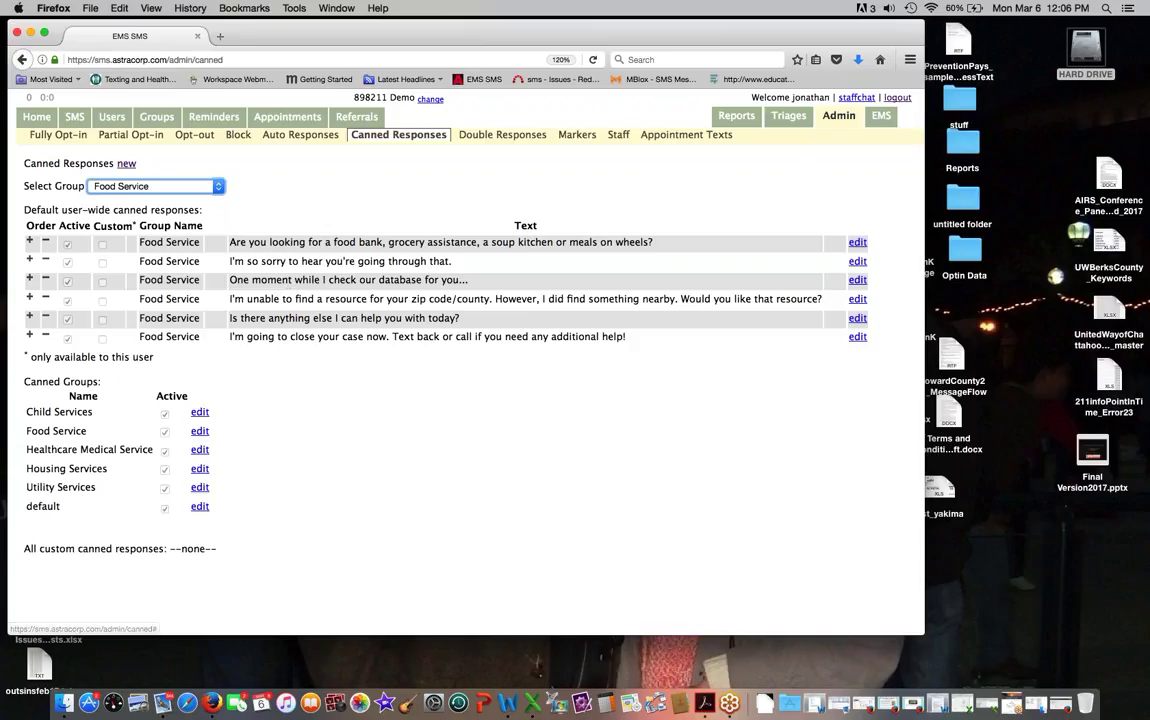
pyautogui.click(29, 278)
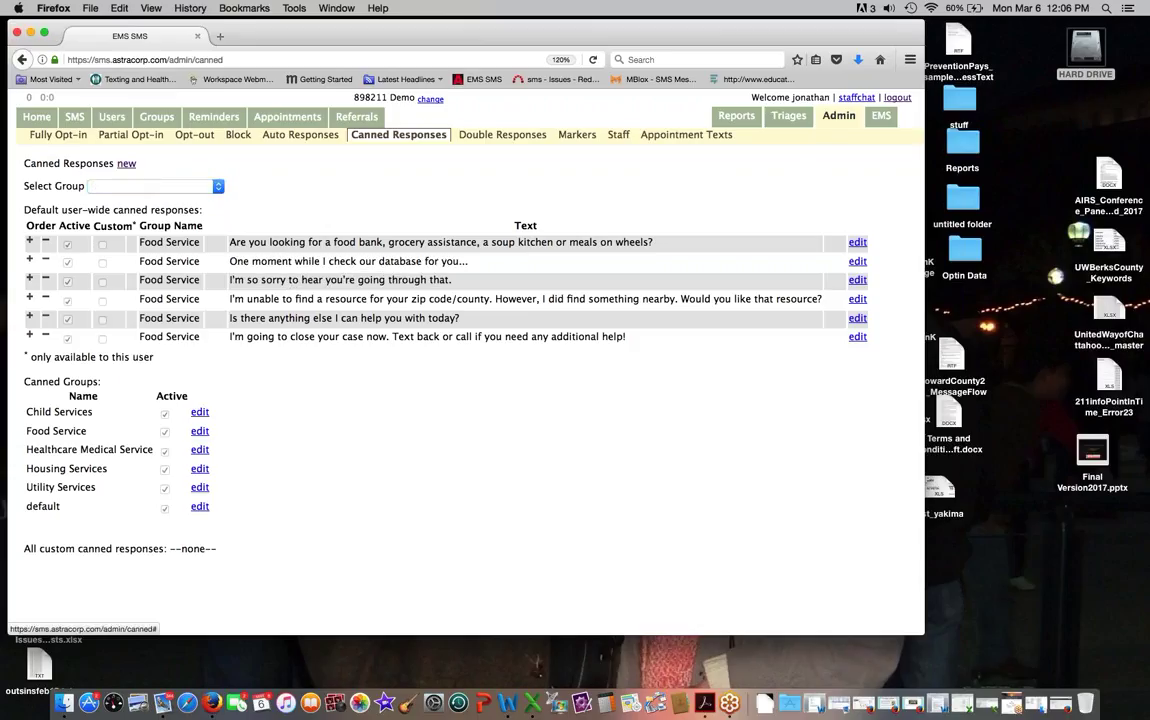
pyautogui.click(29, 259)
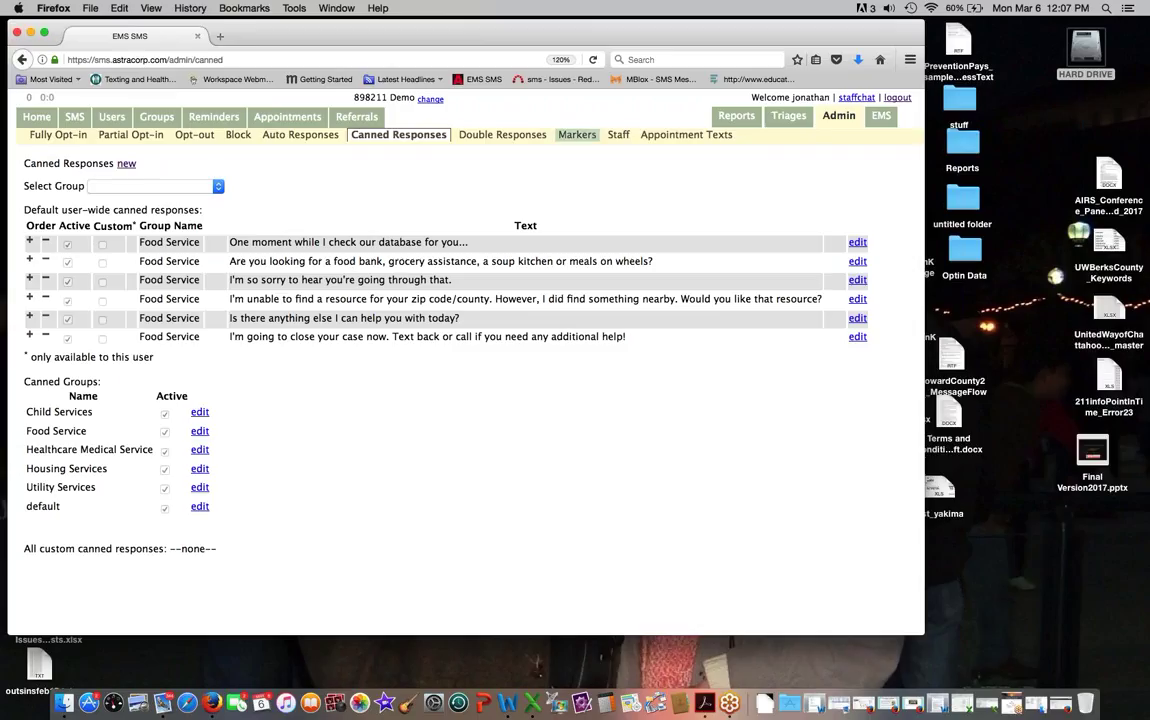
# Step: Open the Data Markers admin page, begin deleting the issue marker, then cancel
pyautogui.click(577, 140)
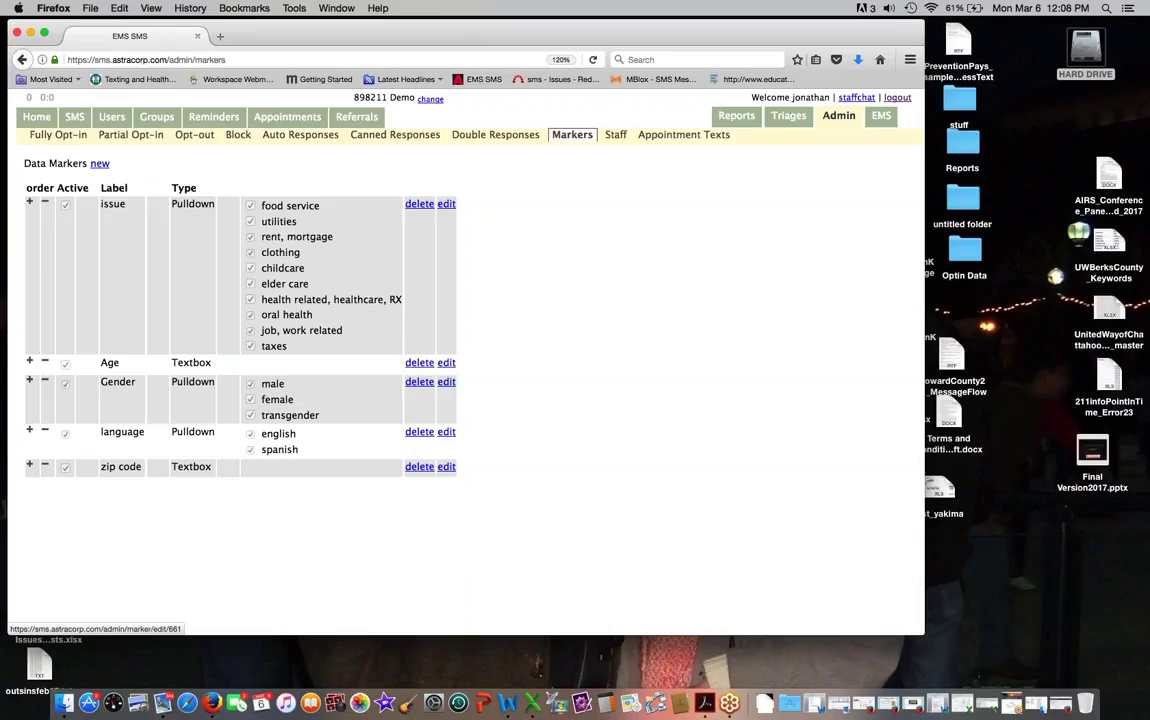
pyautogui.click(419, 205)
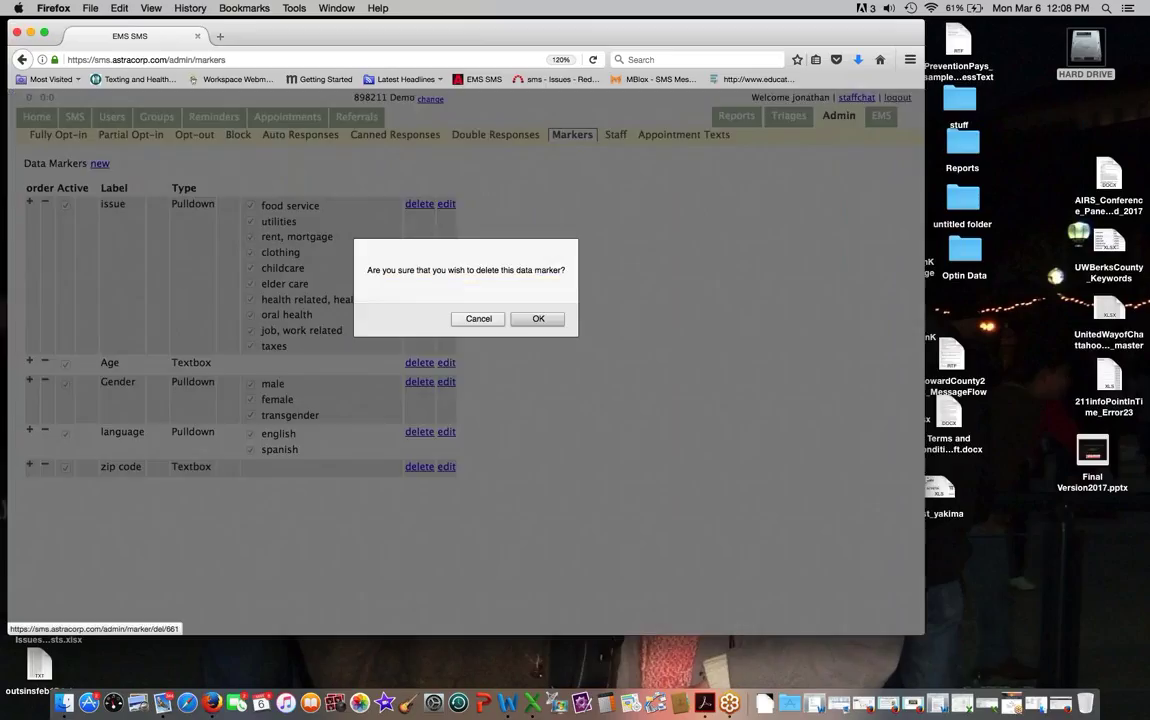
pyautogui.click(480, 318)
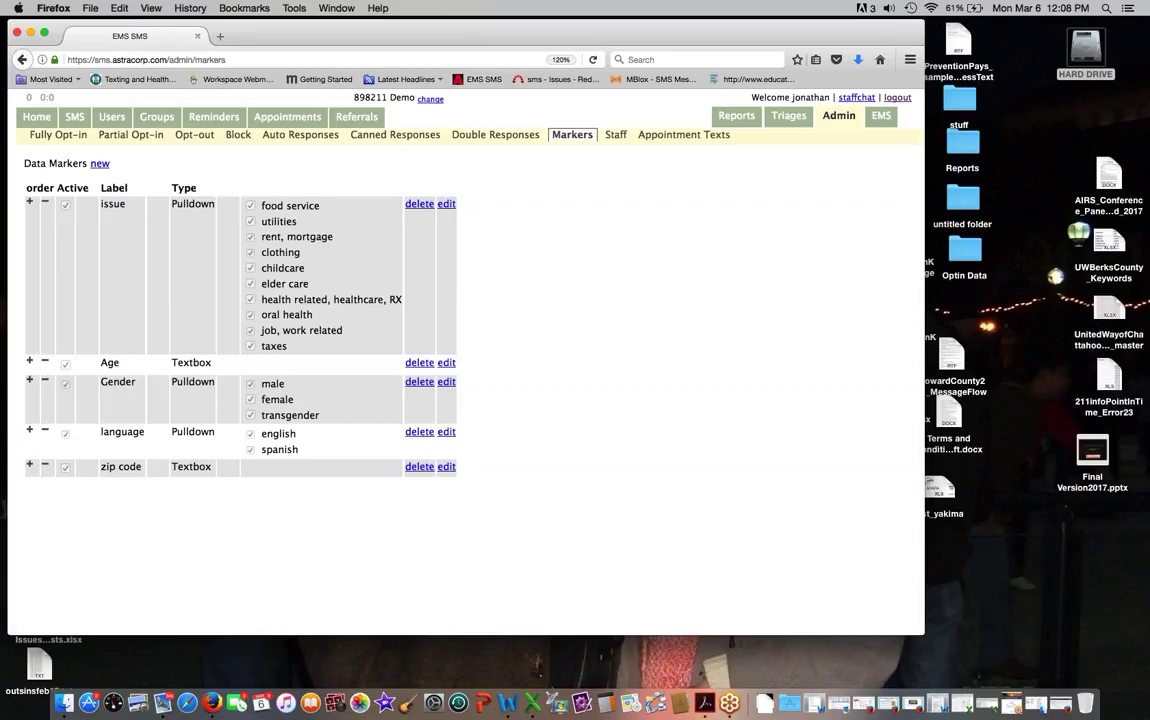
# Step: Move Age down past issue, Gender, language and zip code to last, then show Users
pyautogui.click(29, 361)
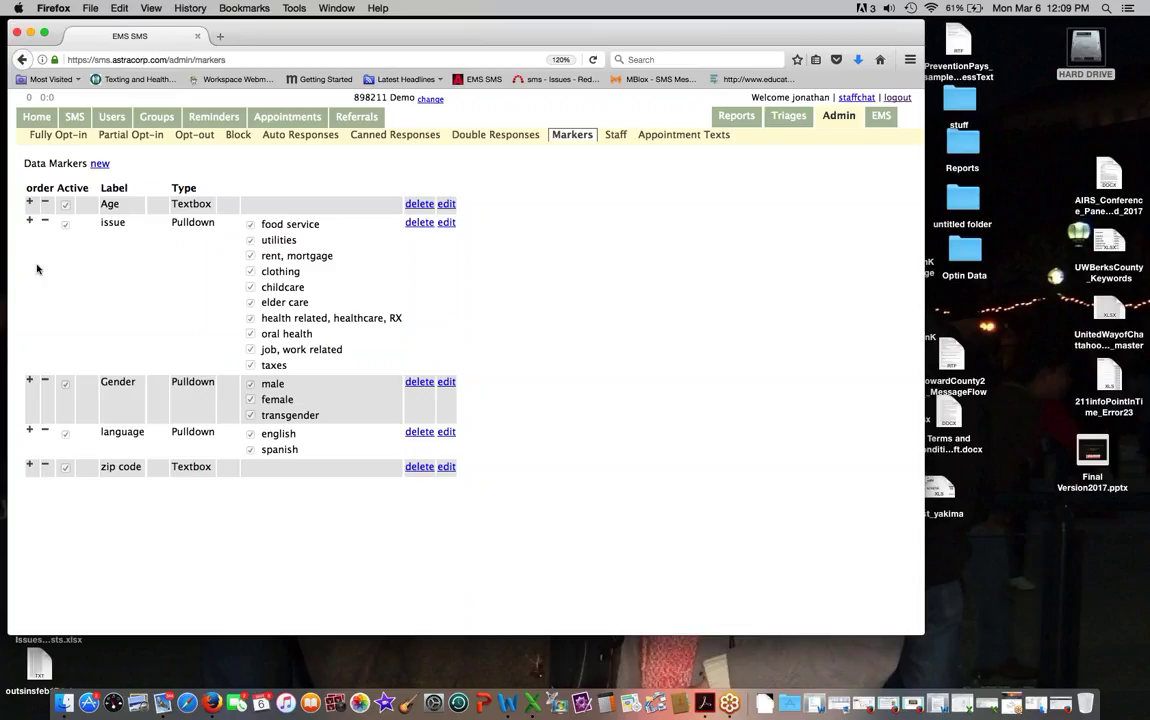
pyautogui.click(45, 202)
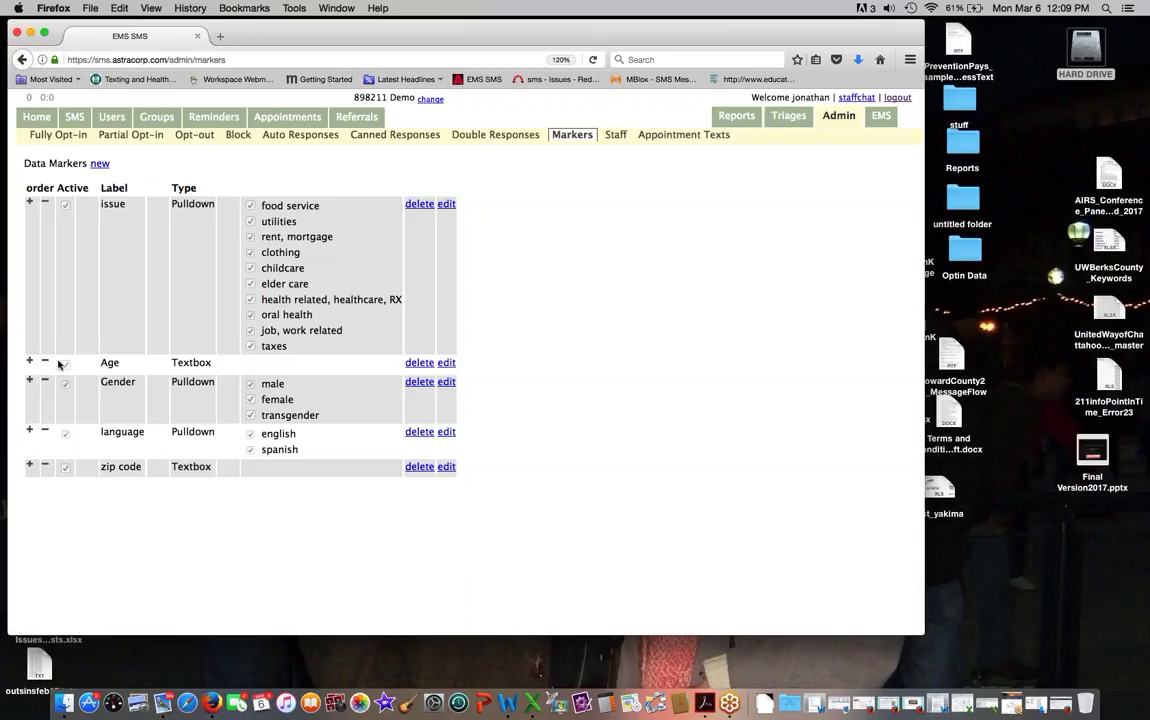
pyautogui.click(45, 361)
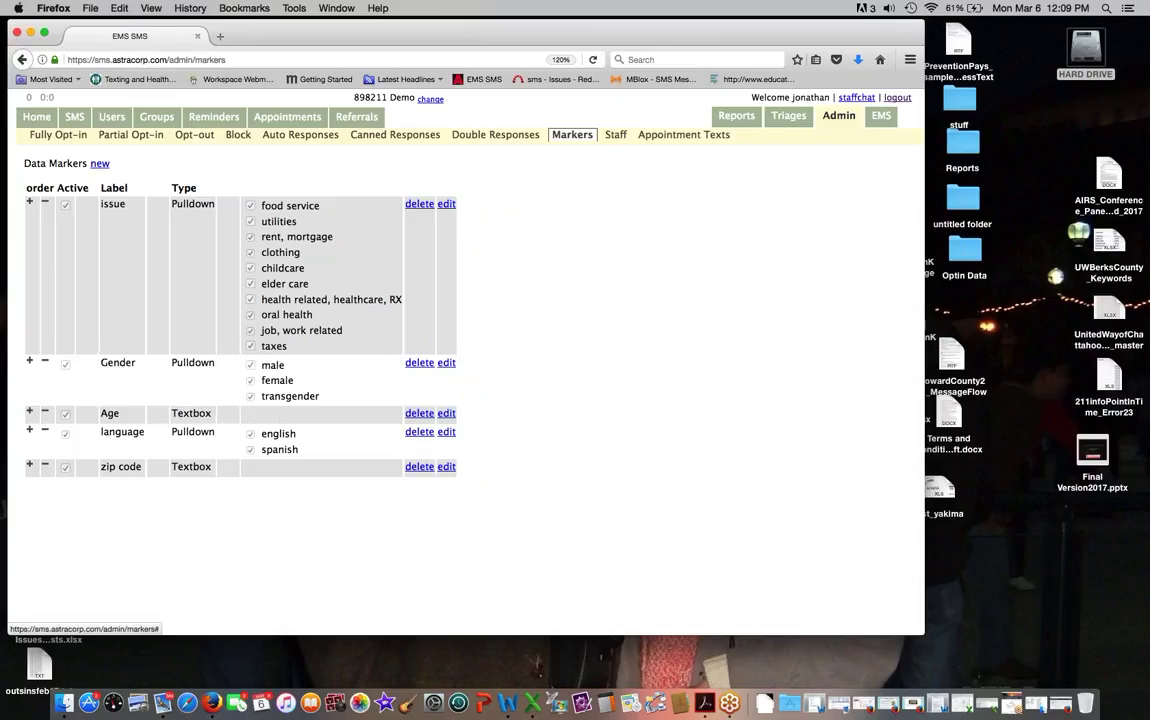
pyautogui.click(45, 411)
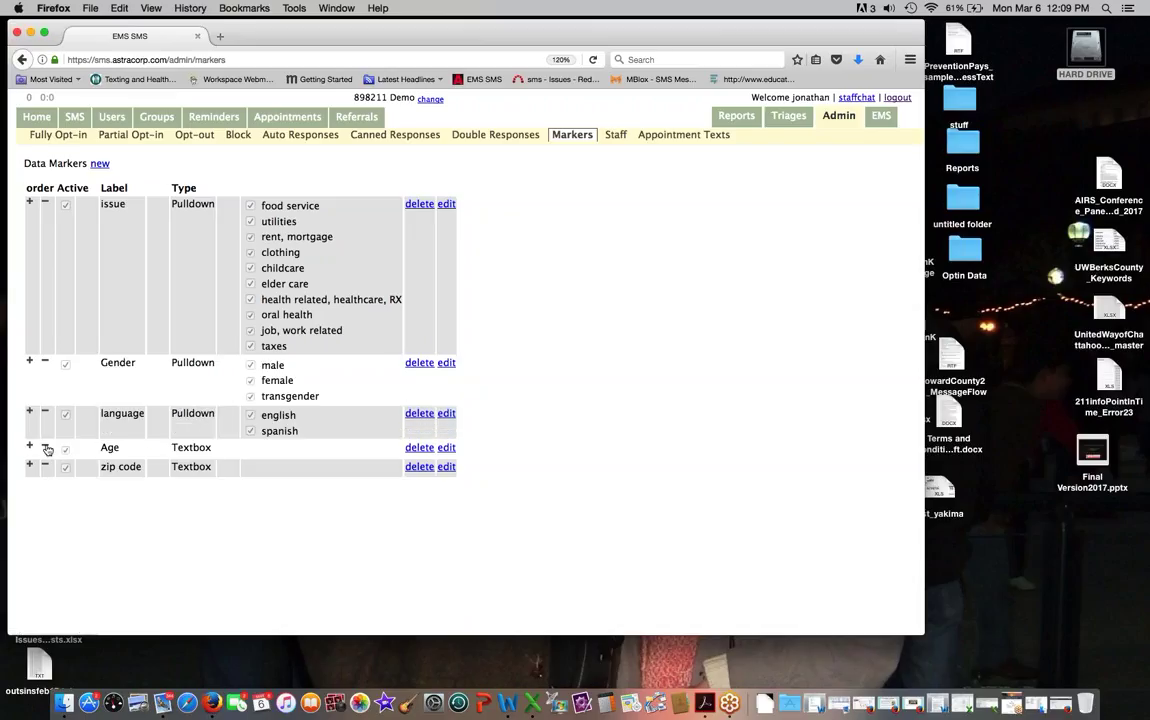
pyautogui.click(45, 446)
pyautogui.click(112, 117)
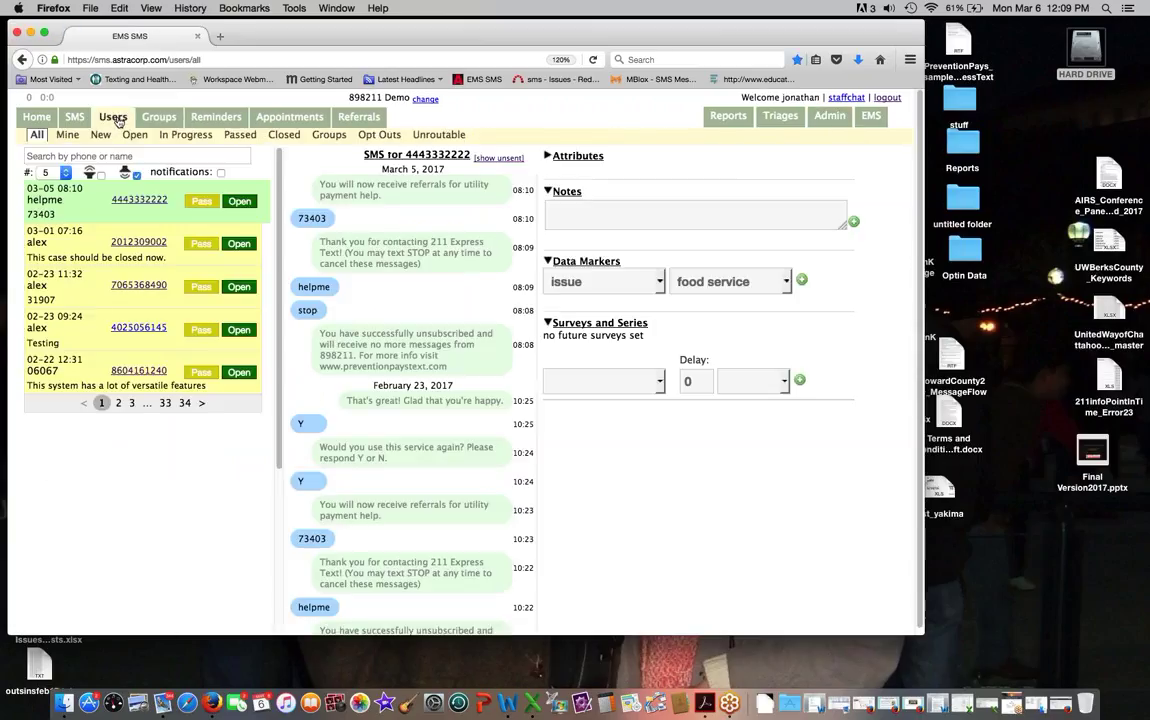
# Step: Tag the second contact's conversation with the issue marker set to food service
pyautogui.click(139, 242)
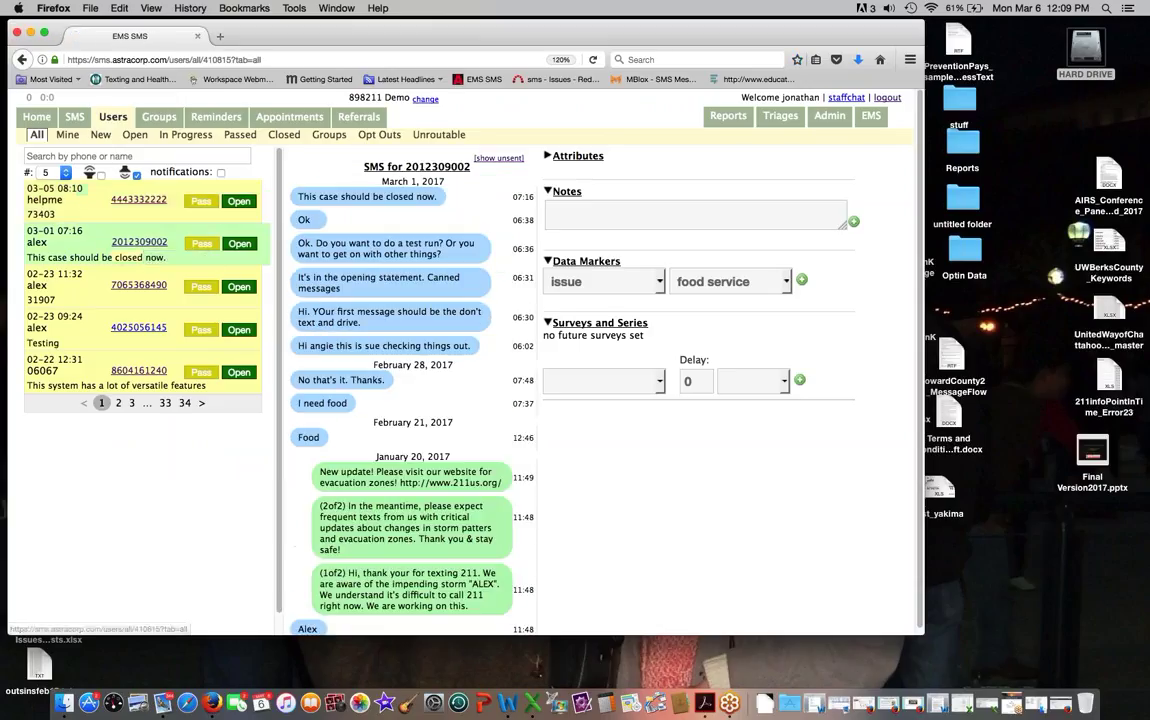
pyautogui.click(657, 282)
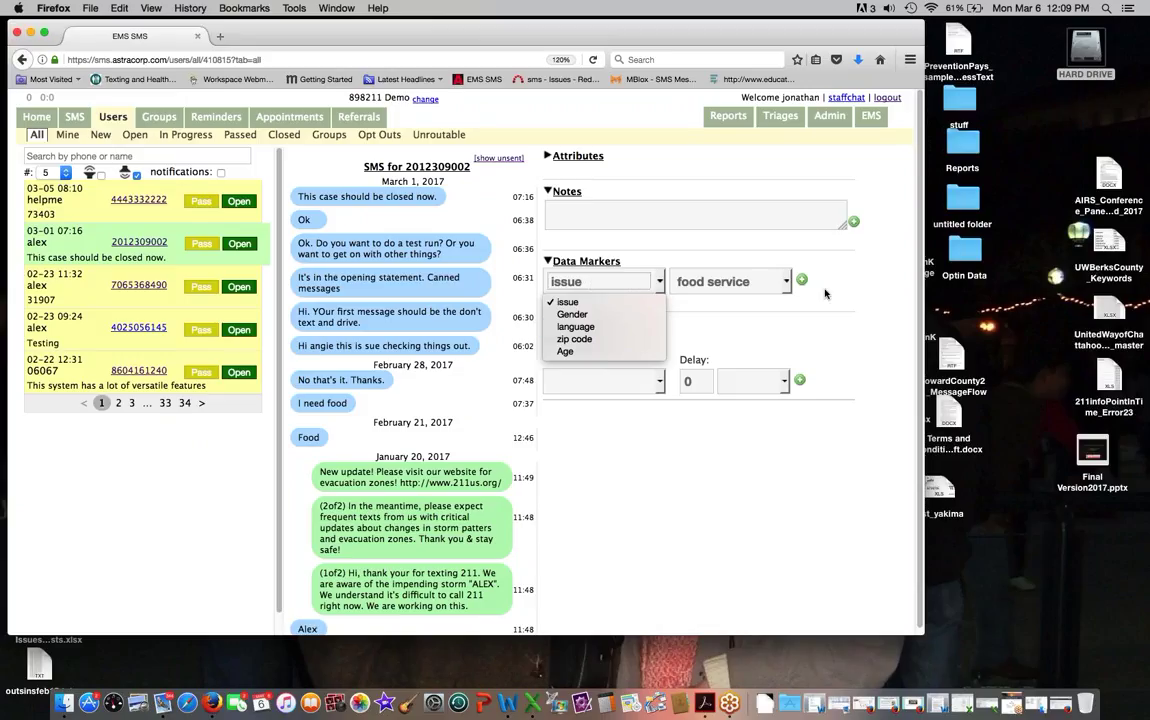
pyautogui.press('Down')
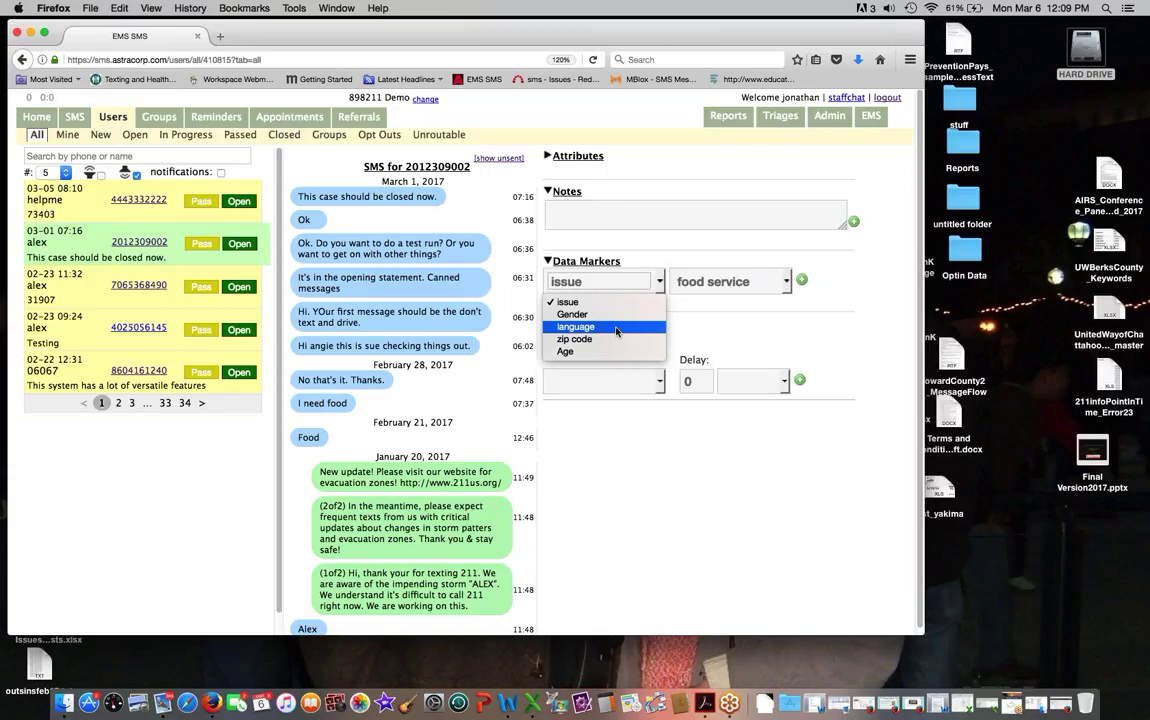
pyautogui.press('Escape')
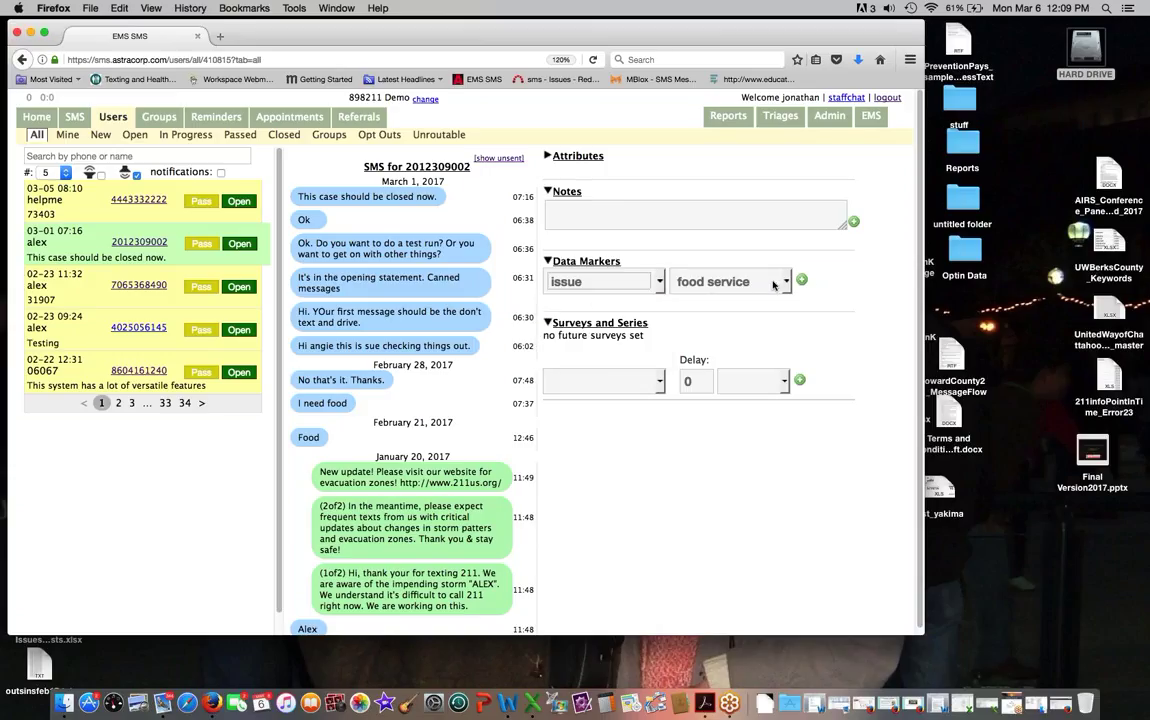
pyautogui.click(802, 280)
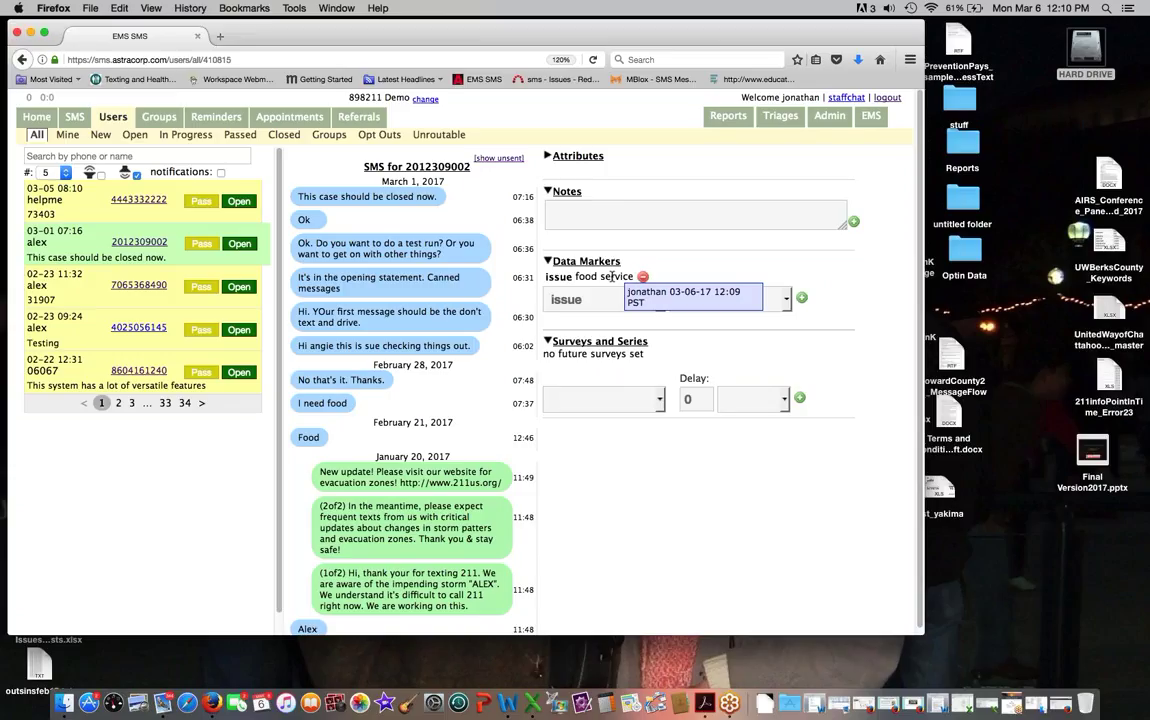
# Step: Try zip code and Age marker types, leave the type unchanged, and go to admin settings
pyautogui.click(605, 299)
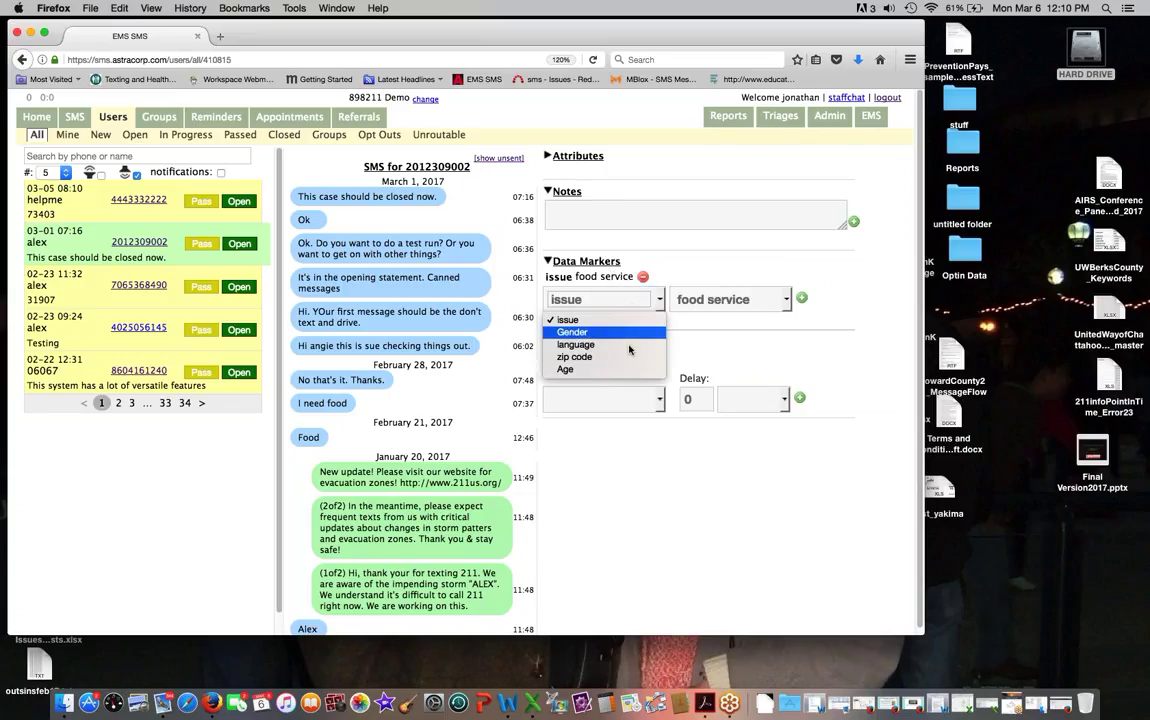
pyautogui.click(627, 358)
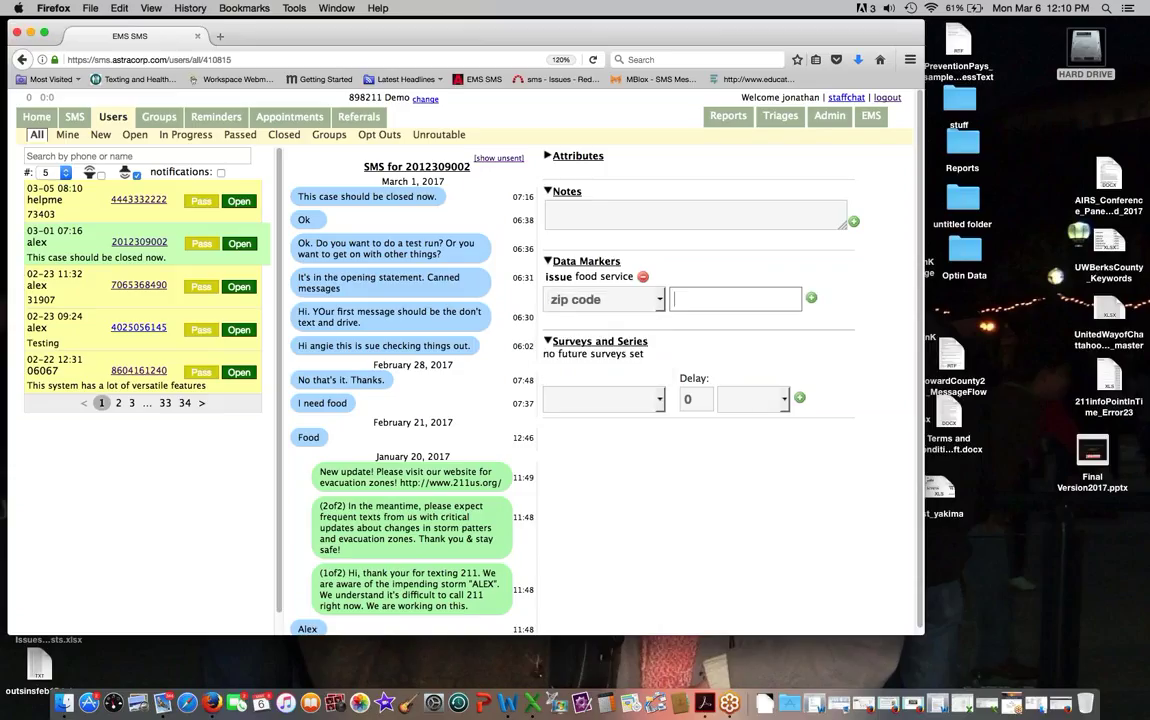
pyautogui.click(605, 299)
pyautogui.click(639, 370)
pyautogui.click(605, 299)
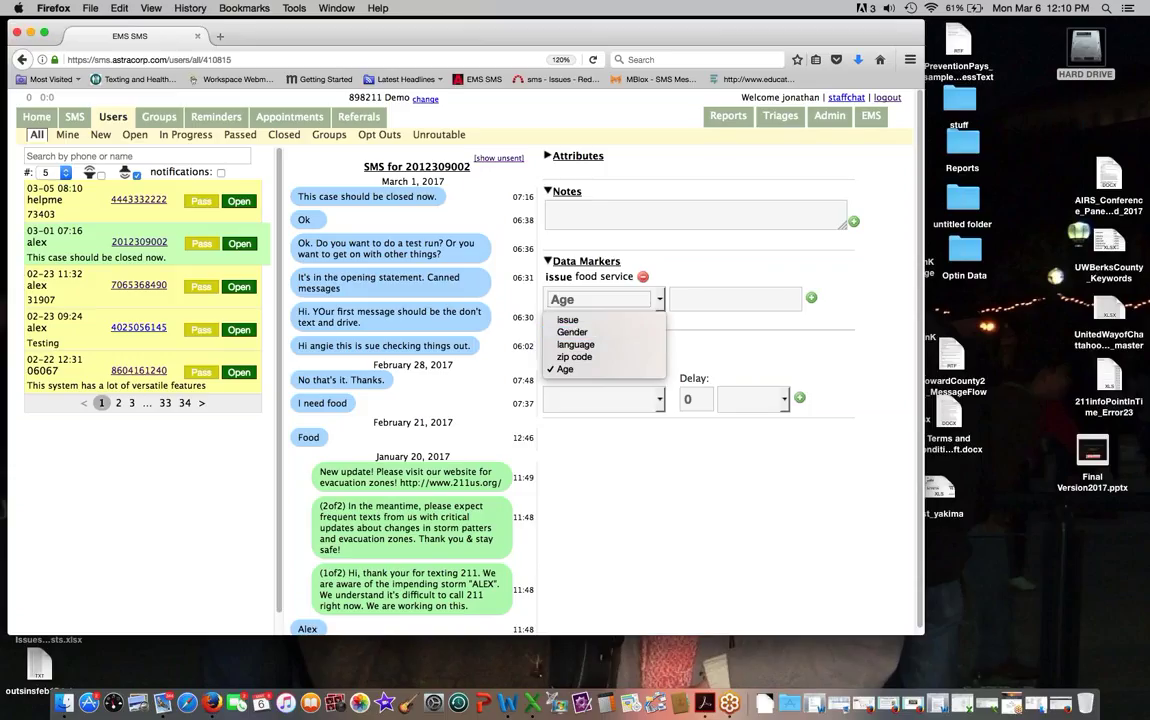
pyautogui.click(843, 127)
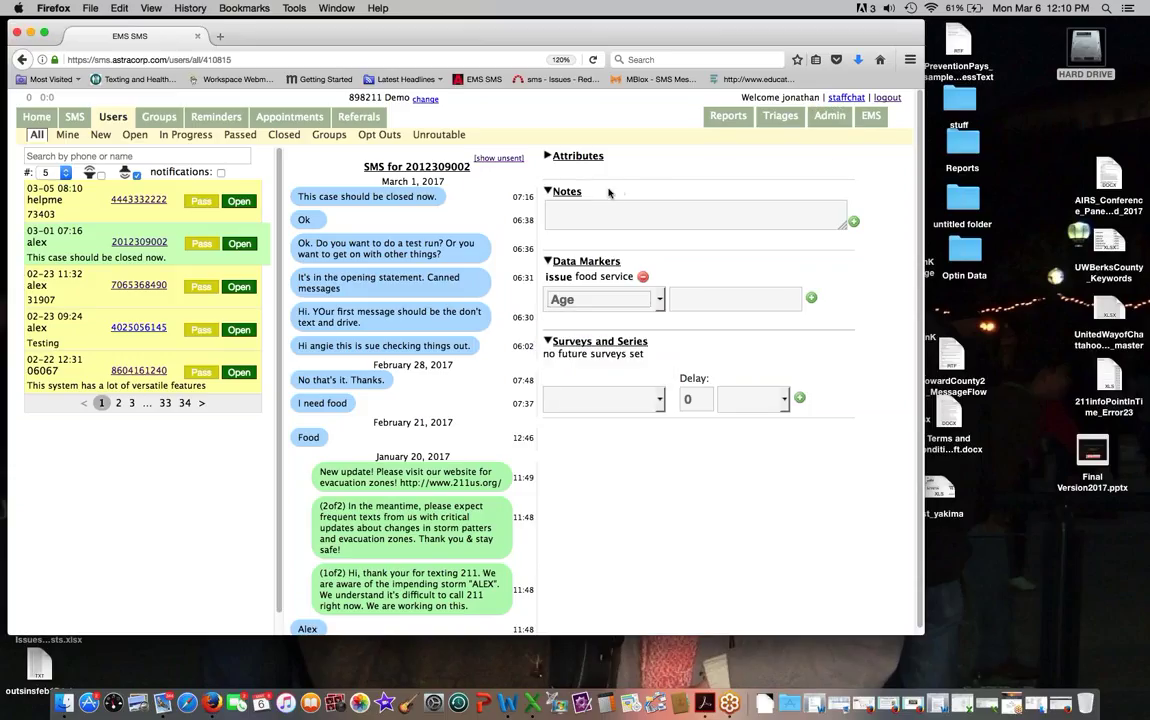
pyautogui.click(826, 118)
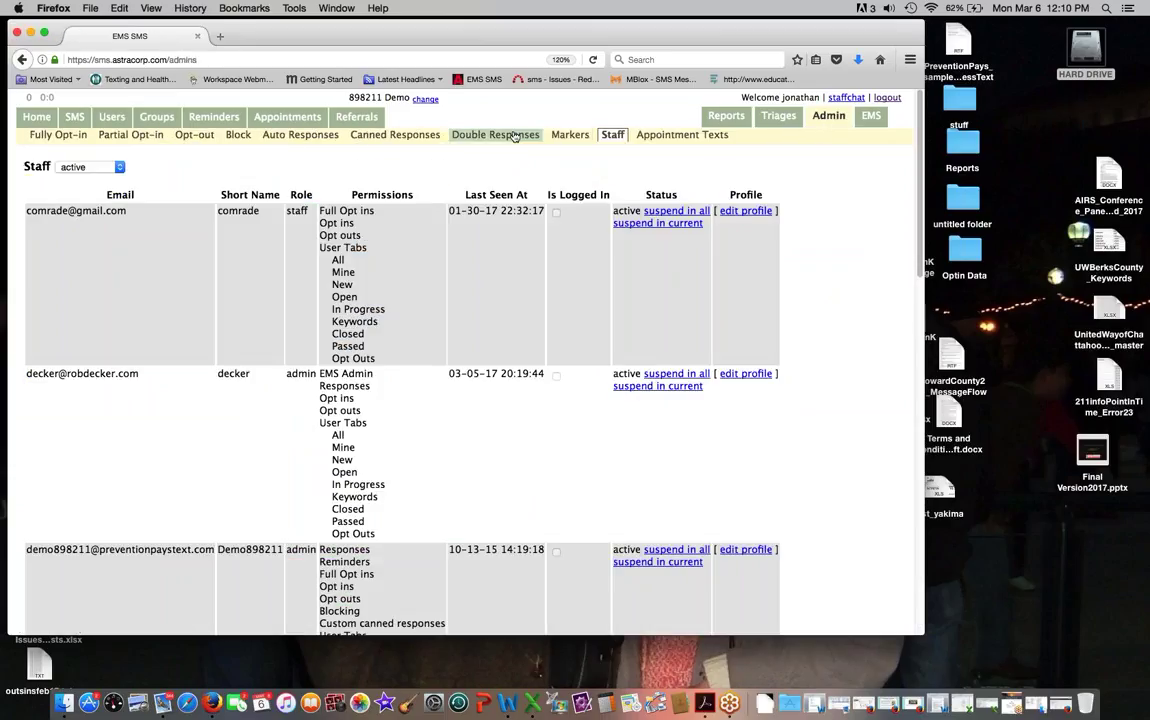
# Step: Show the data markers list, now ordered issue, Gender, language, zip code, Age
pyautogui.click(570, 134)
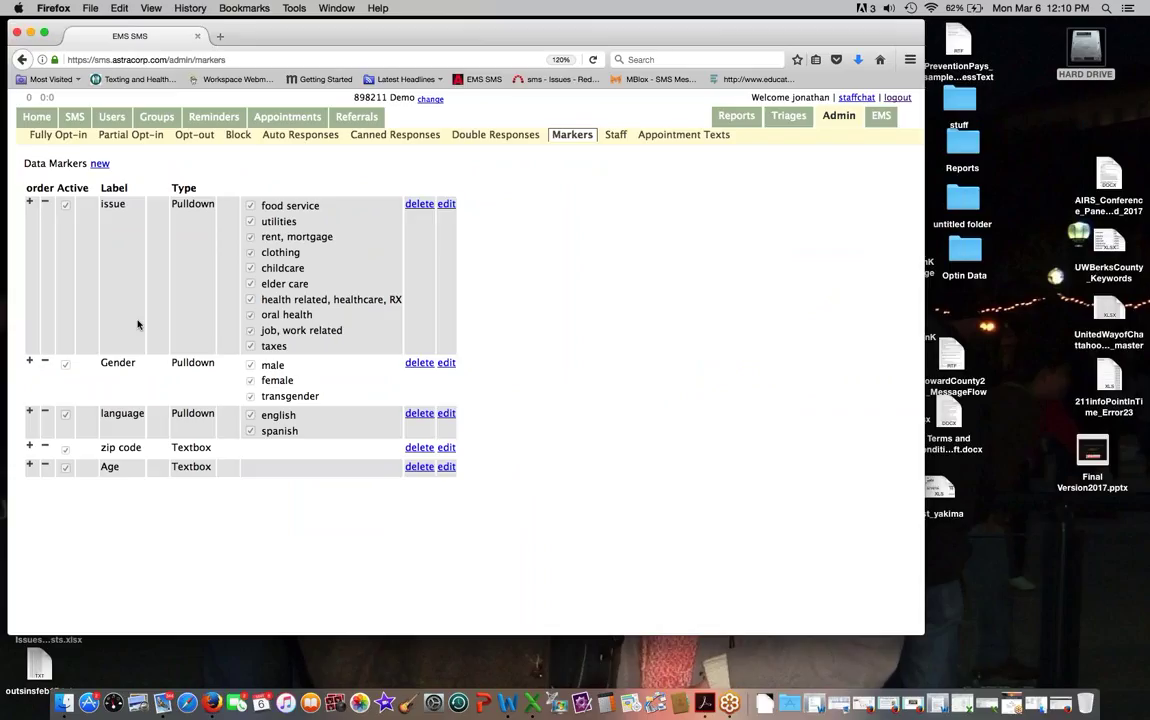
# Step: Open the second caller's conversation and choose Gender as the data marker type
pyautogui.click(111, 118)
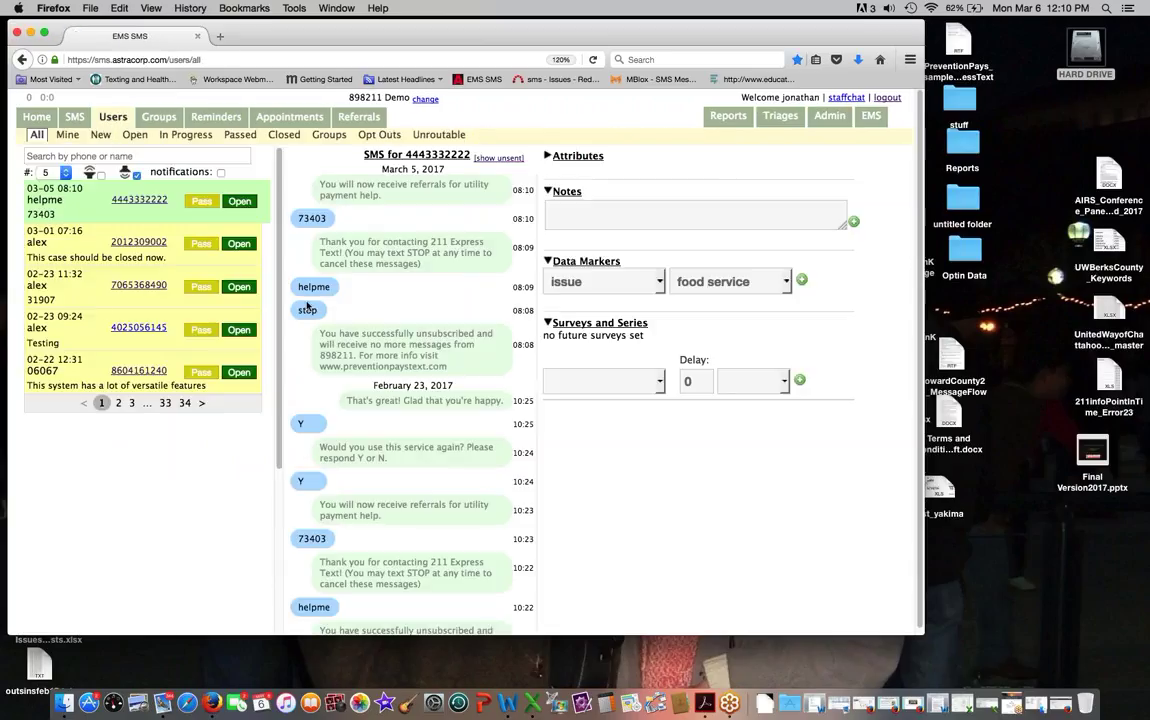
pyautogui.click(141, 245)
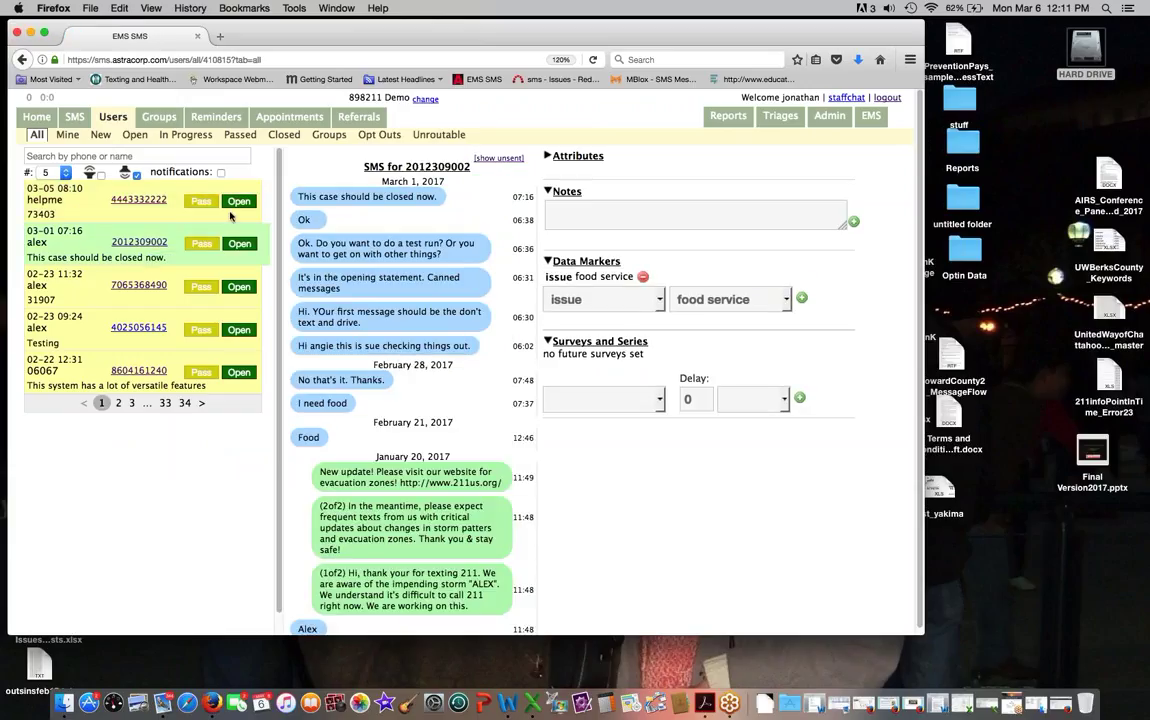
pyautogui.moveTo(601, 281)
pyautogui.click(659, 302)
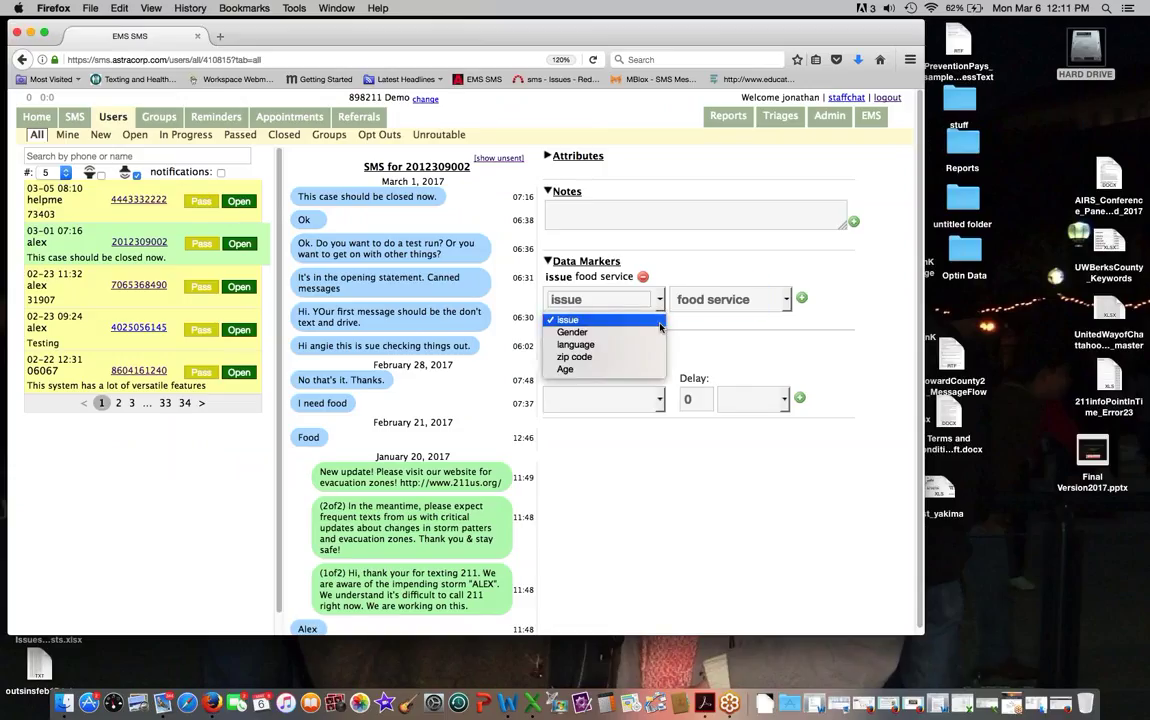
pyautogui.click(660, 333)
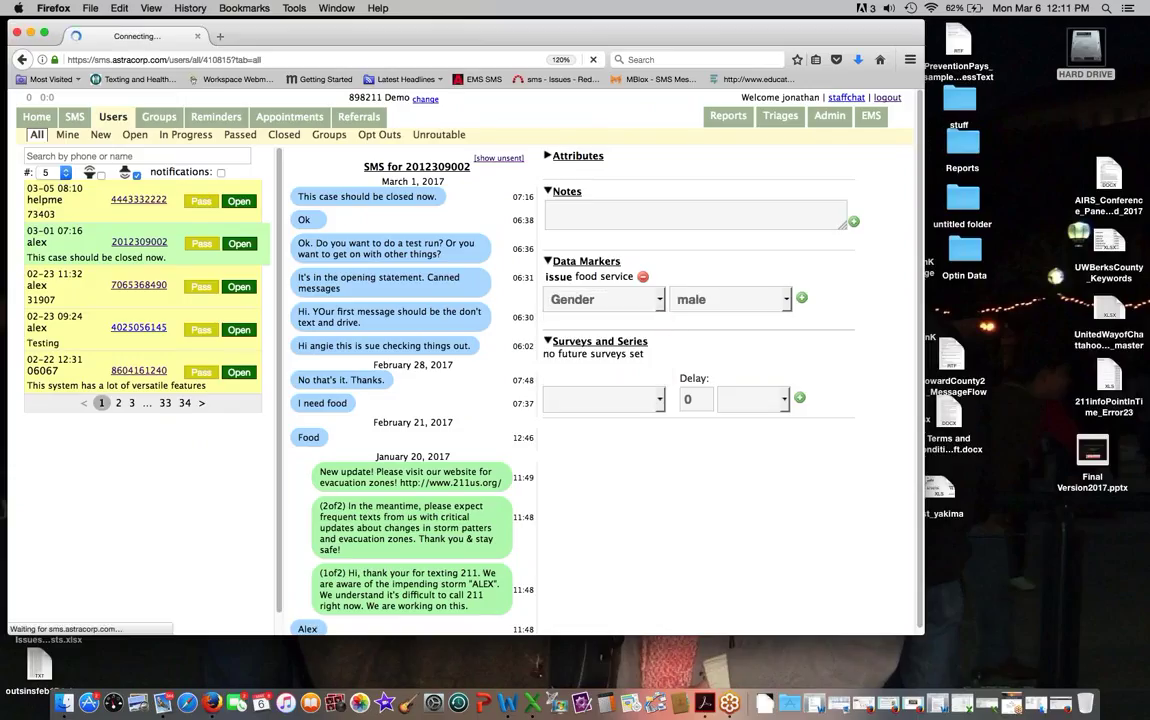
# Step: Change the marker type to Age and move on to its value field
pyautogui.moveTo(605, 277)
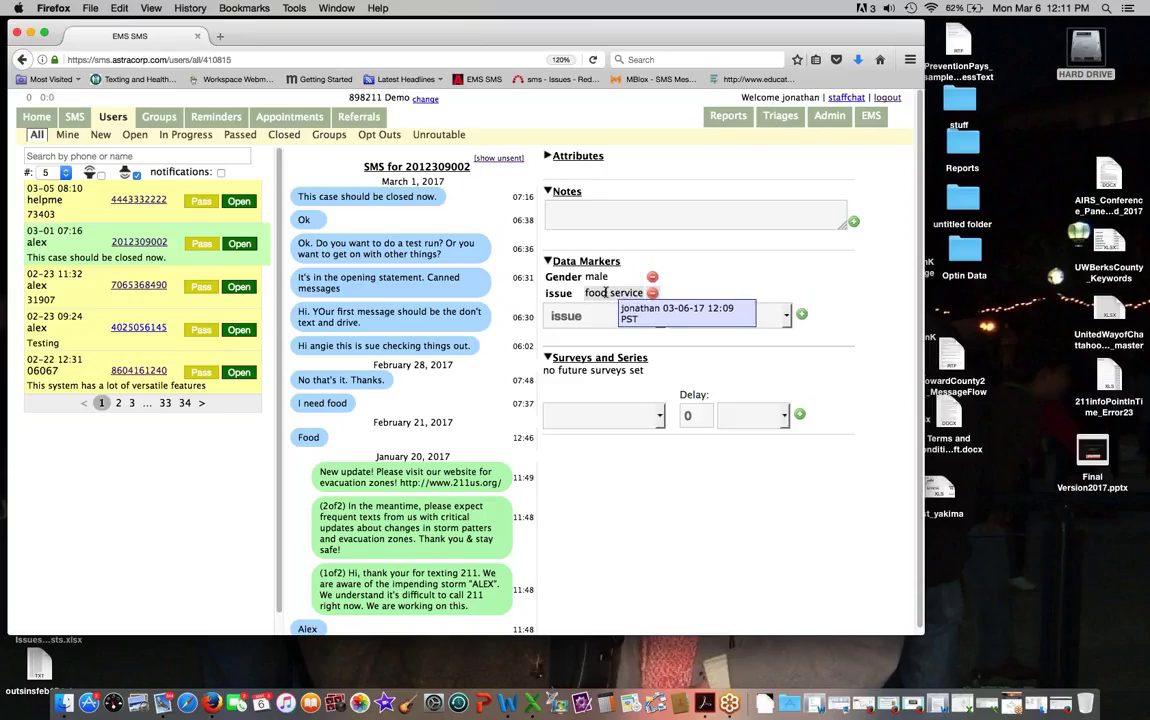
pyautogui.click(624, 317)
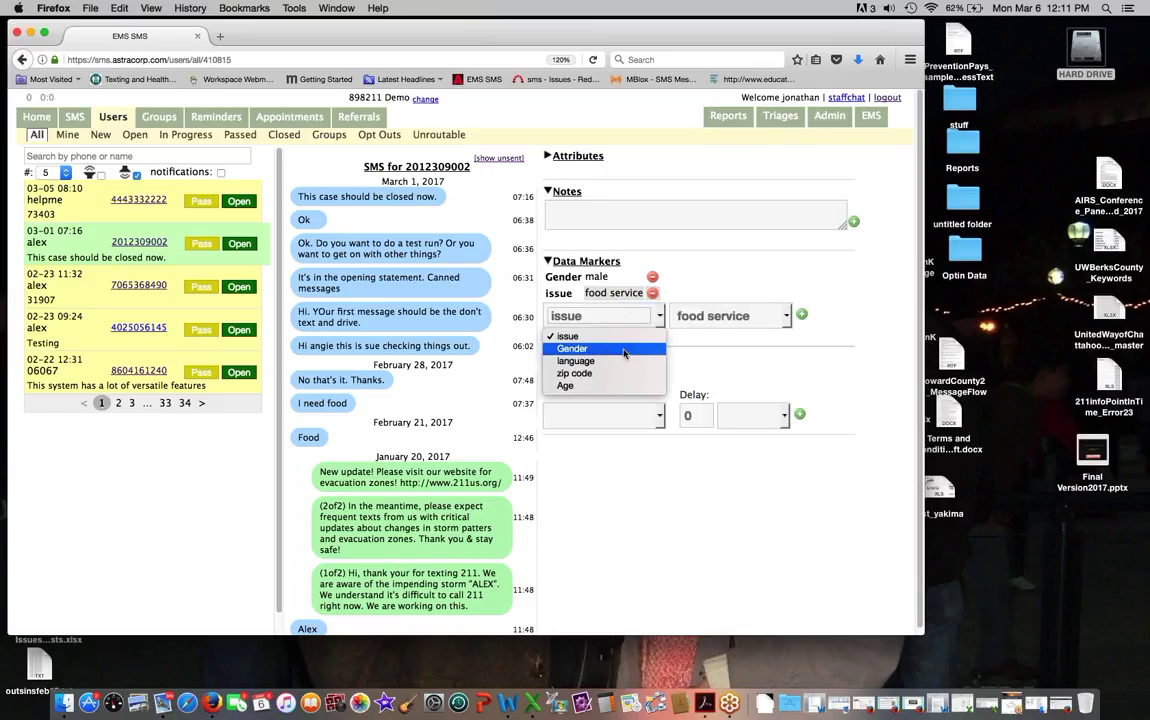
pyautogui.press('Down')
pyautogui.press('Down')
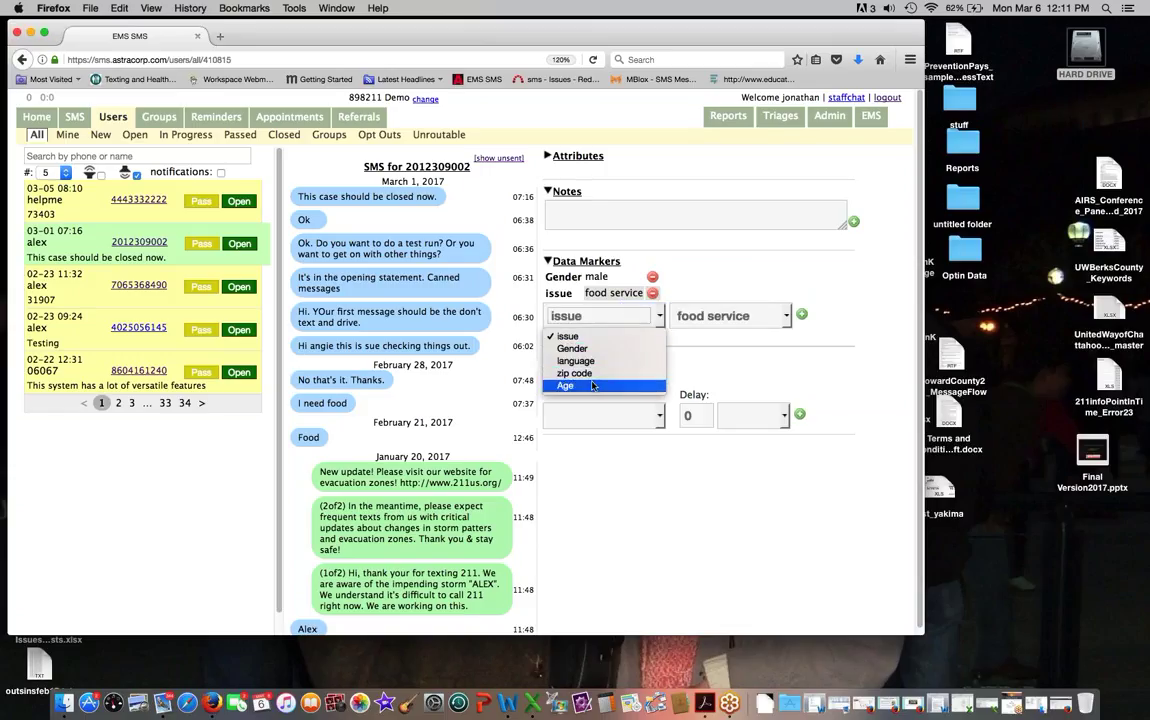
pyautogui.press('Return')
pyautogui.press('Tab')
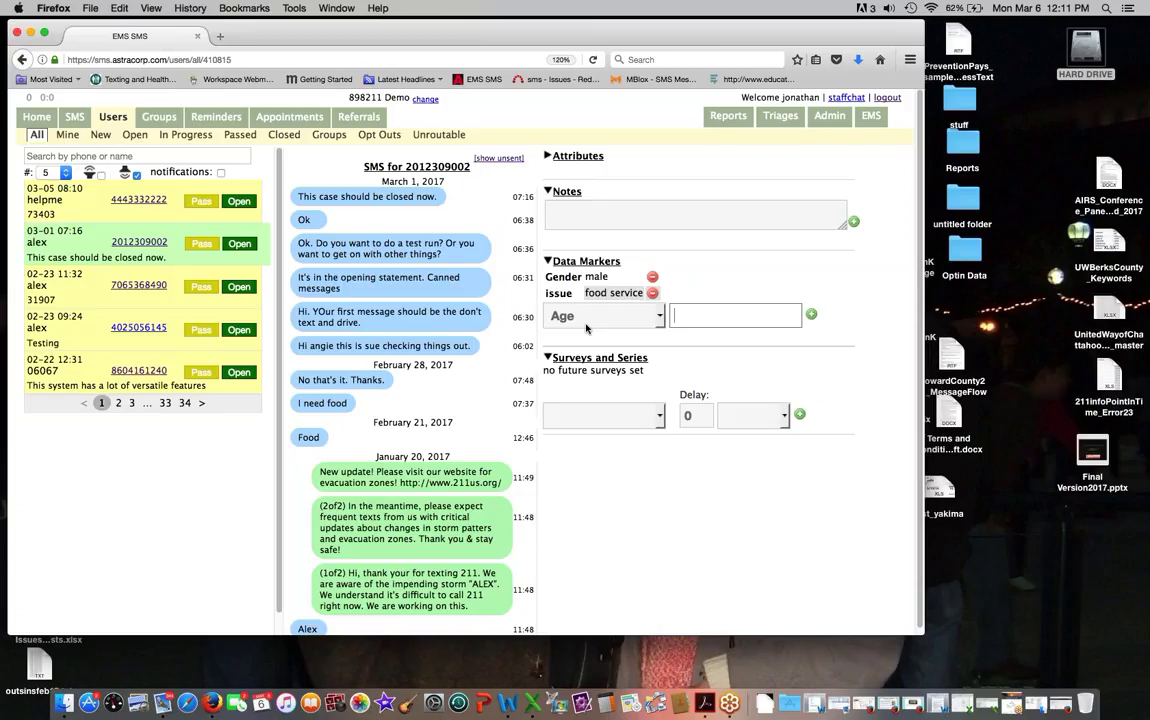
# Step: Switch the marker back to issue, choose taxes, and add the issue taxes marker
pyautogui.click(658, 316)
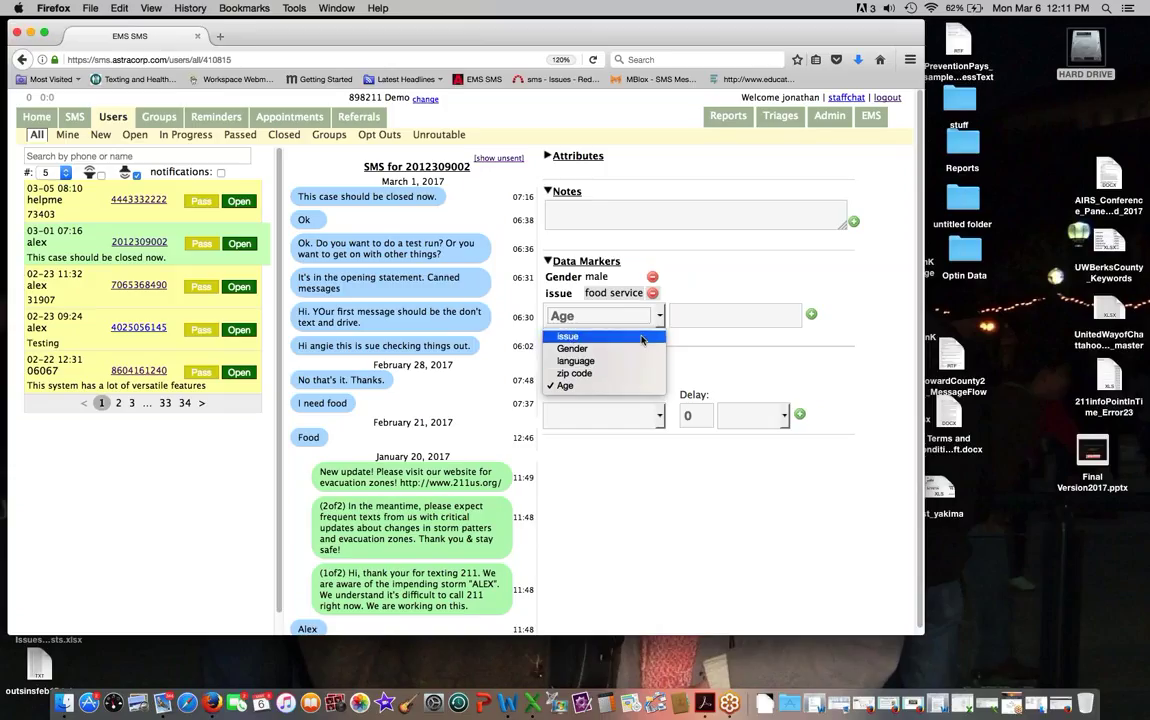
pyautogui.click(567, 336)
pyautogui.click(749, 316)
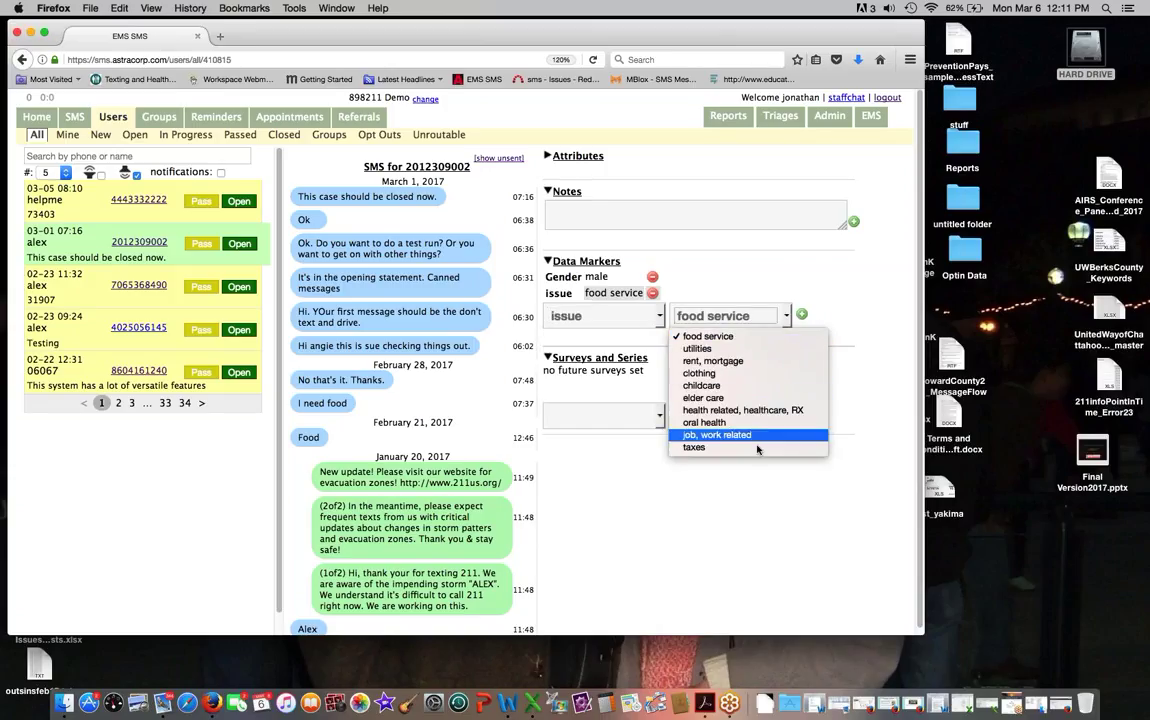
pyautogui.click(700, 447)
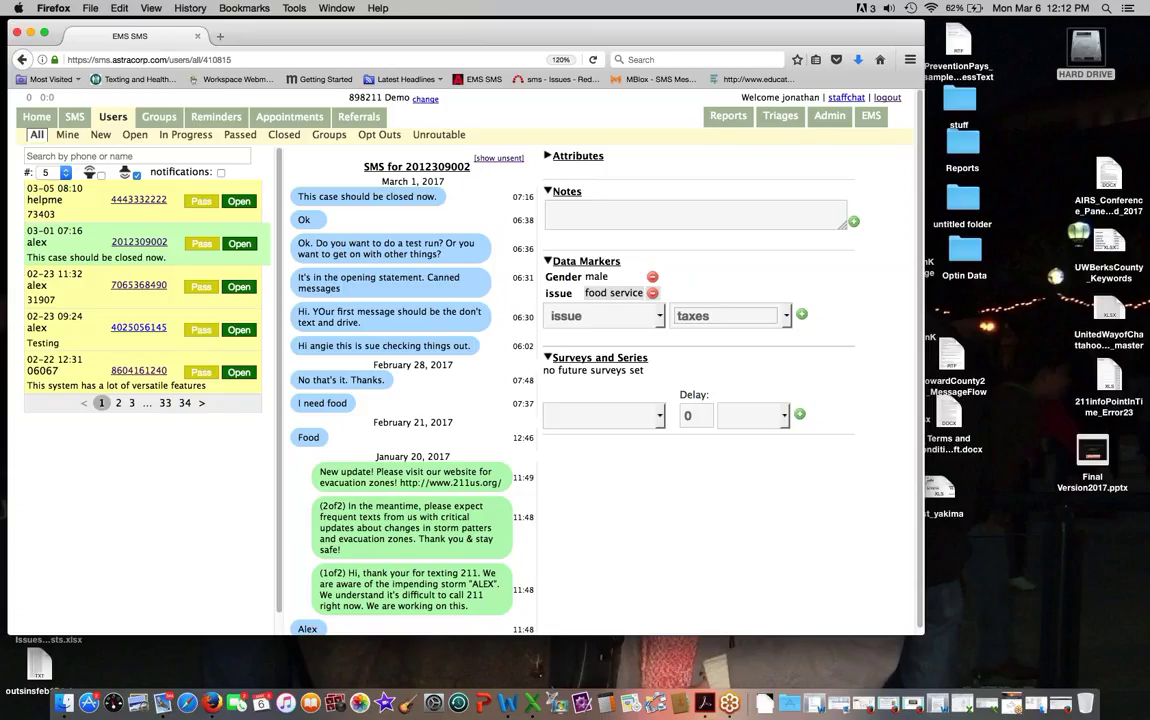
pyautogui.click(801, 315)
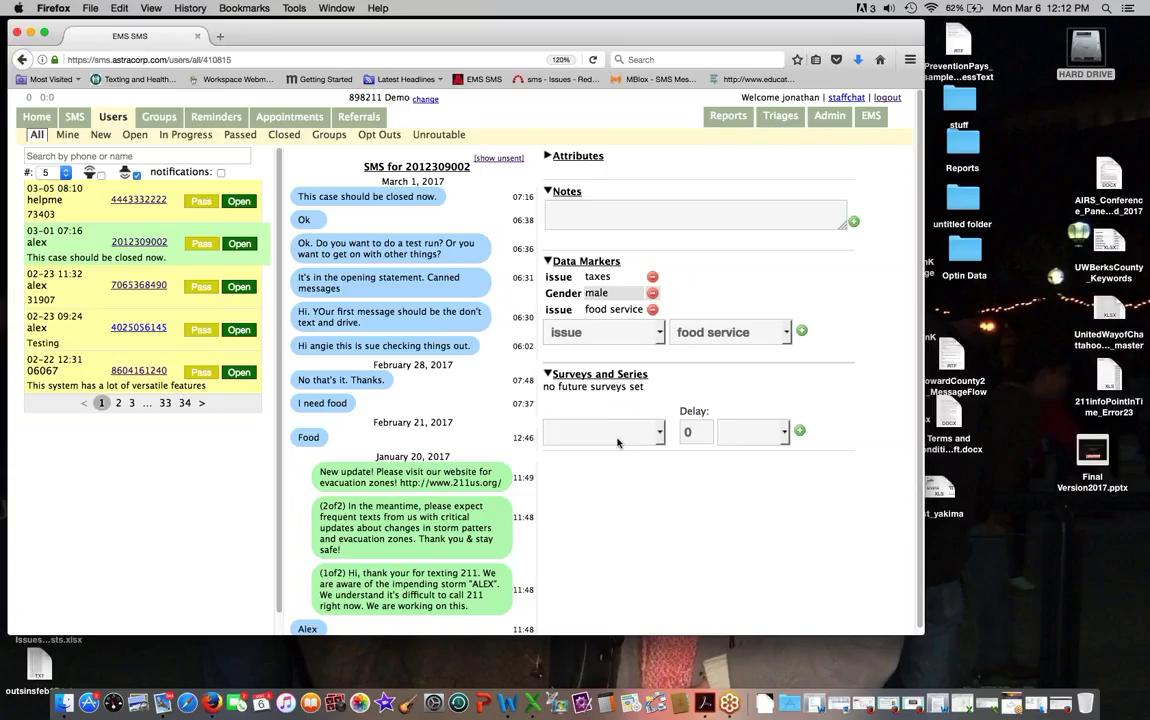
# Step: Go to Groups, list the existing groups, and start a new group form
pyautogui.click(157, 119)
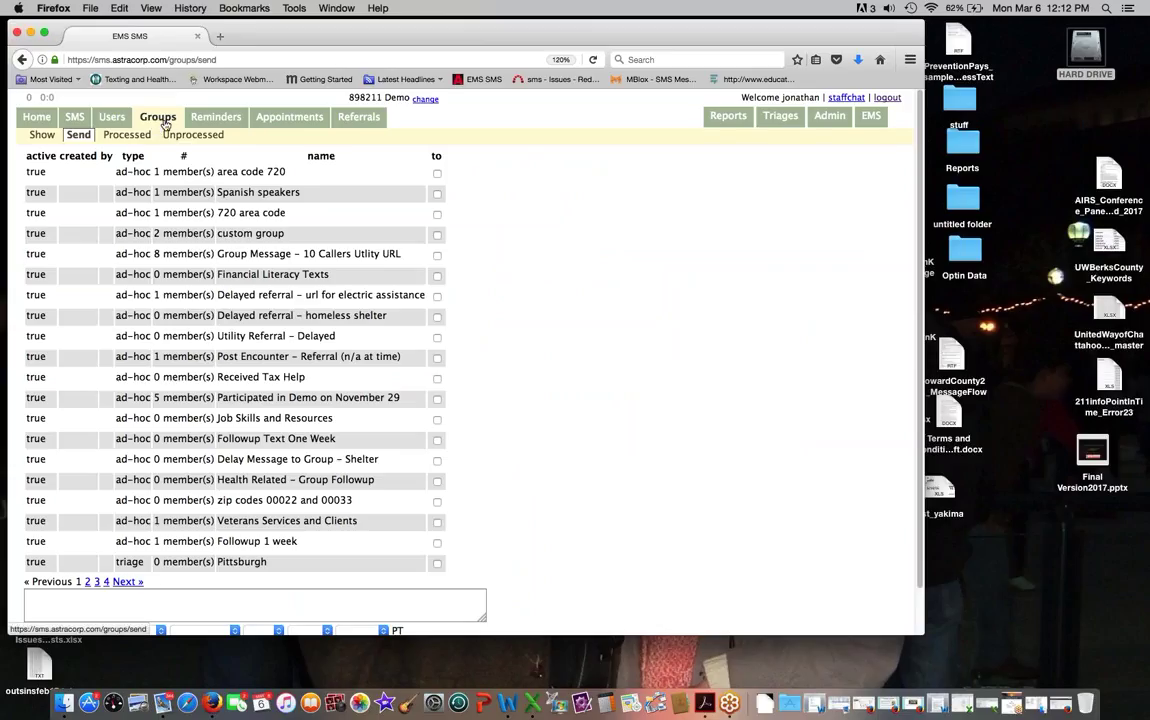
pyautogui.click(38, 137)
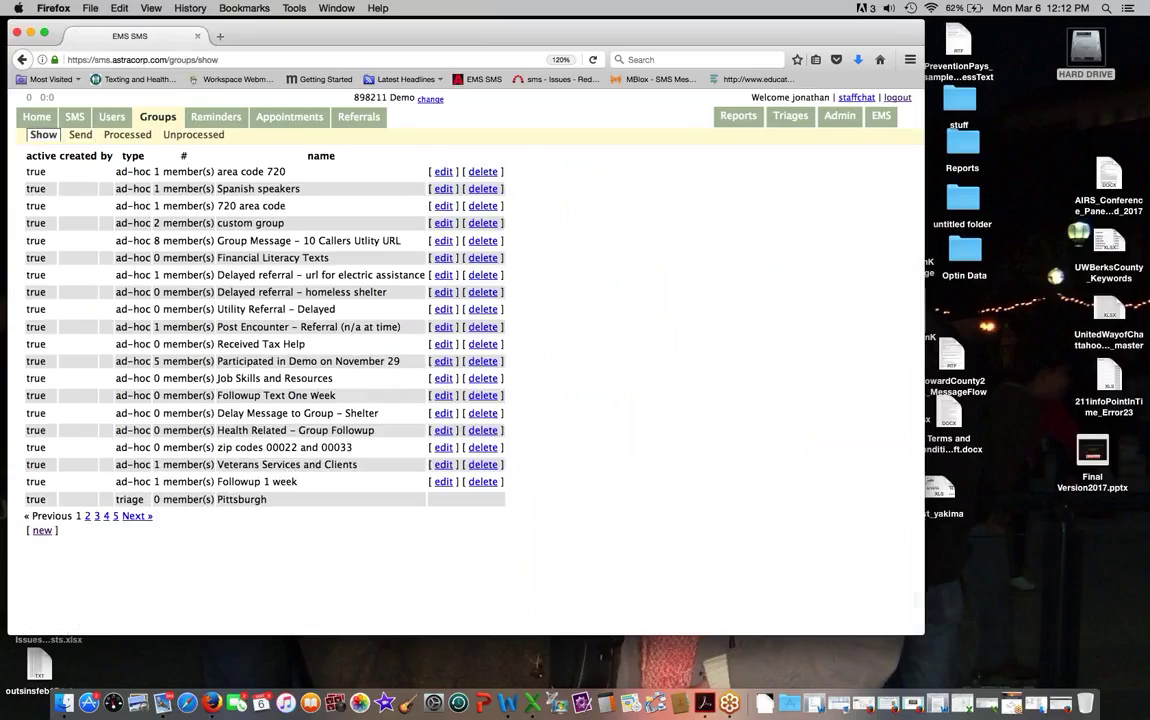
pyautogui.click(42, 531)
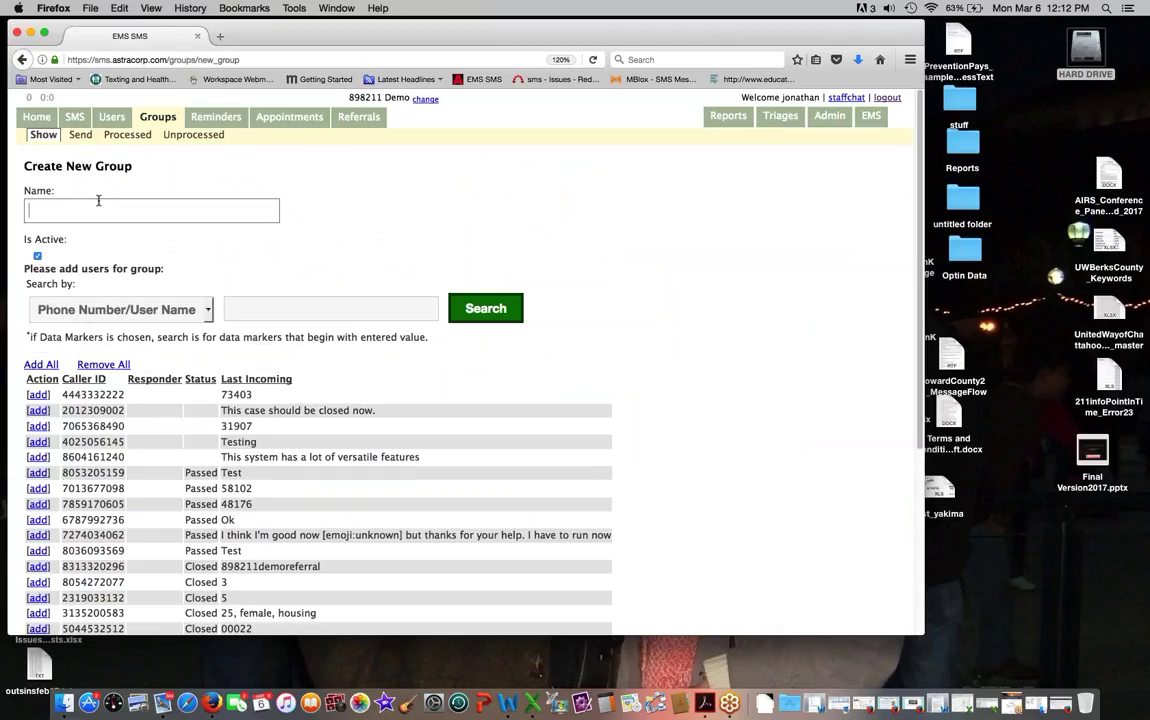
# Step: Name the new group 'Received Tax Help'
pyautogui.write('Tale')
pyautogui.press('BackSpace')
pyautogui.press('BackSpace')
pyautogui.write('s')
pyautogui.press('BackSpace')
pyautogui.press('BackSpace')
pyautogui.press('BackSpace')
pyautogui.write('RE')
pyautogui.press('BackSpace')
pyautogui.write('eceived Tax Help')
# Step: Search users by Data Markers for 'Taxes', add all matches, and save the group
pyautogui.scroll(-1, 160, 245)
pyautogui.click(160, 268)
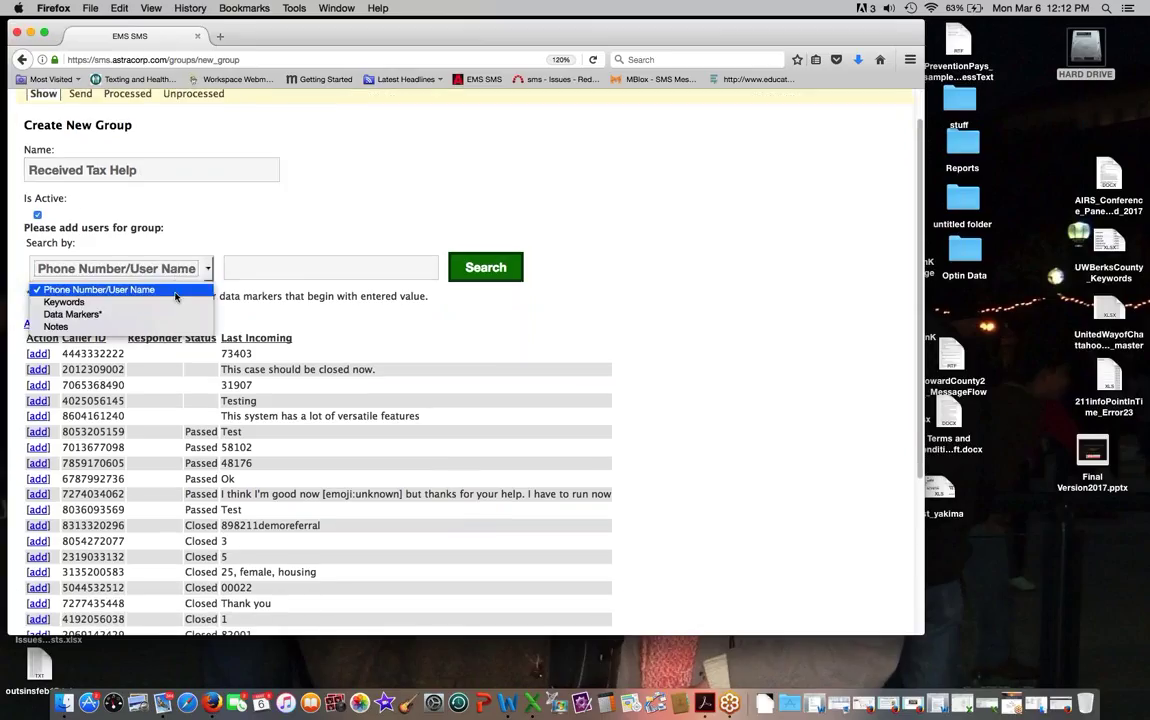
pyautogui.click(150, 314)
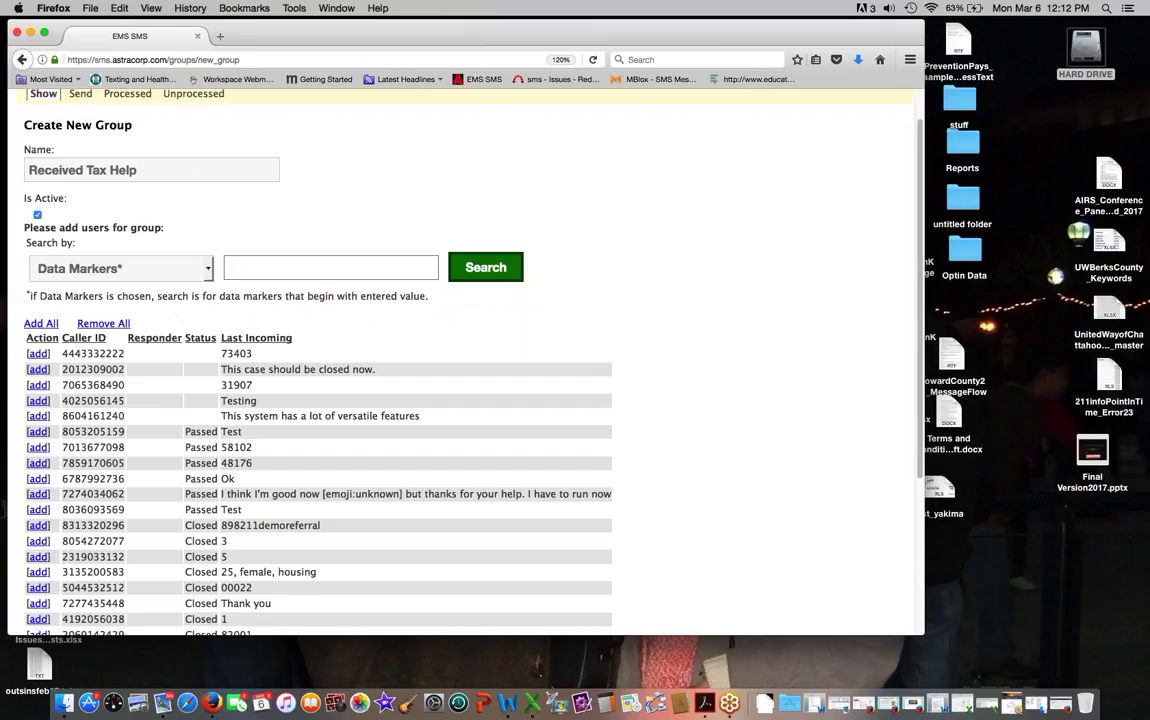
pyautogui.write('Tax')
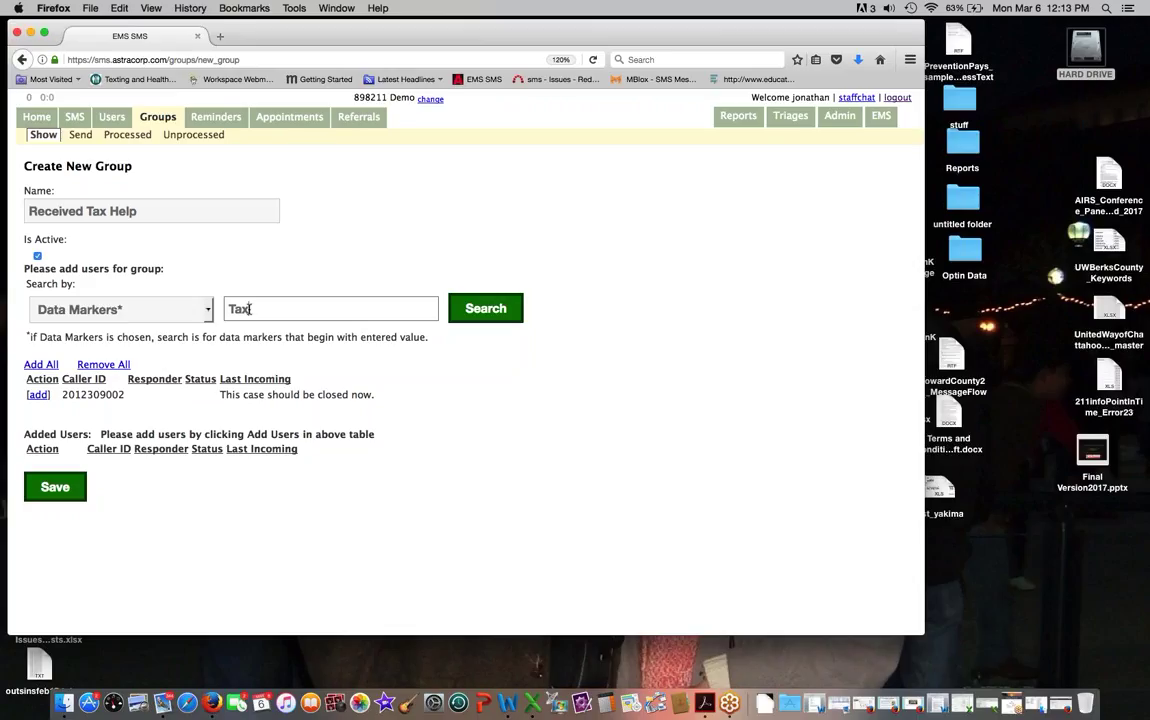
pyautogui.write('es')
pyautogui.click(42, 365)
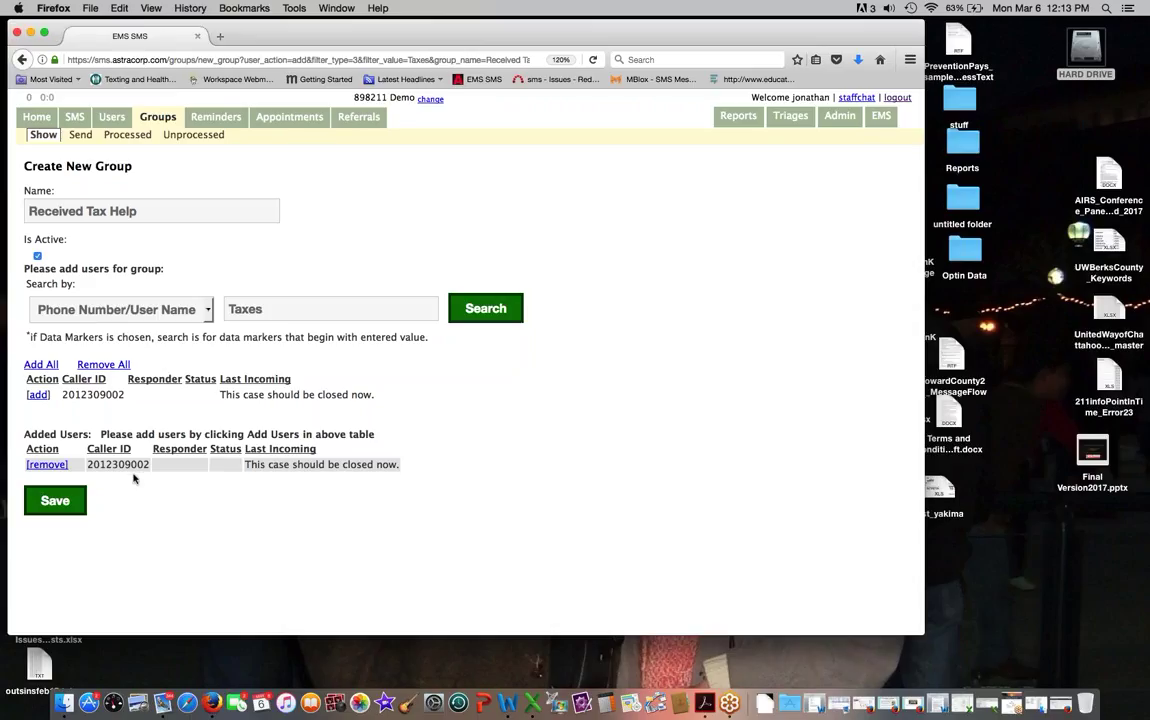
pyautogui.click(58, 502)
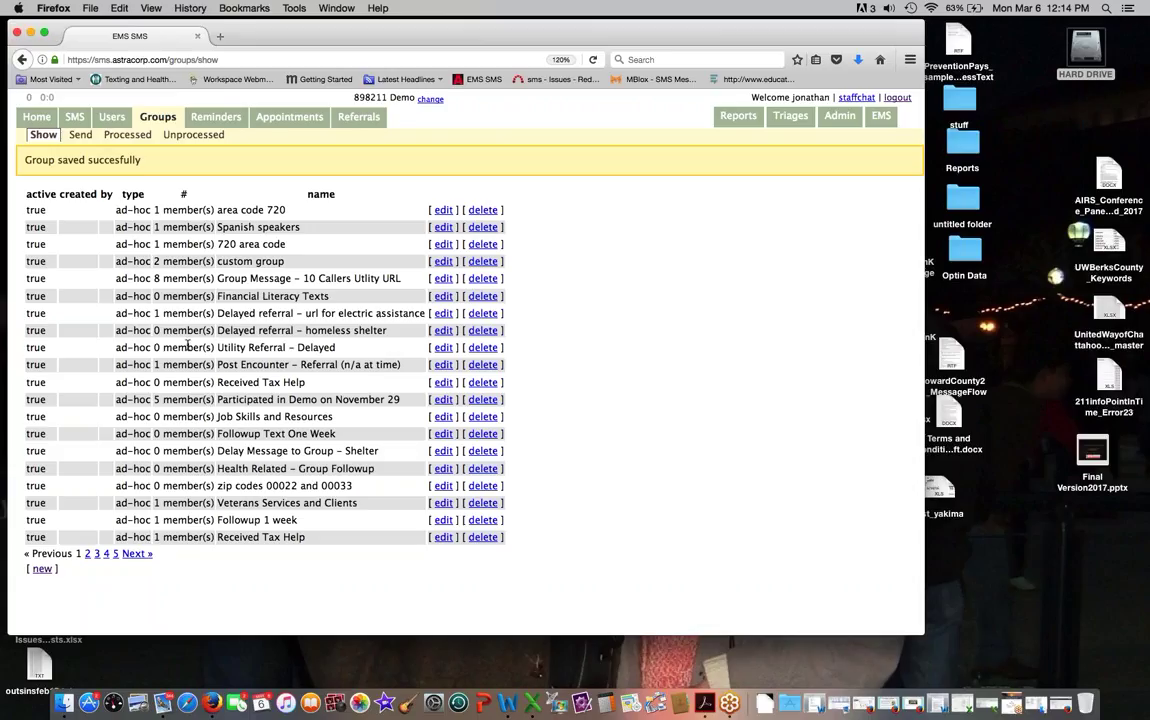
# Step: Go to Admin and open the Fully Opt-in sub-tab
pyautogui.click(840, 115)
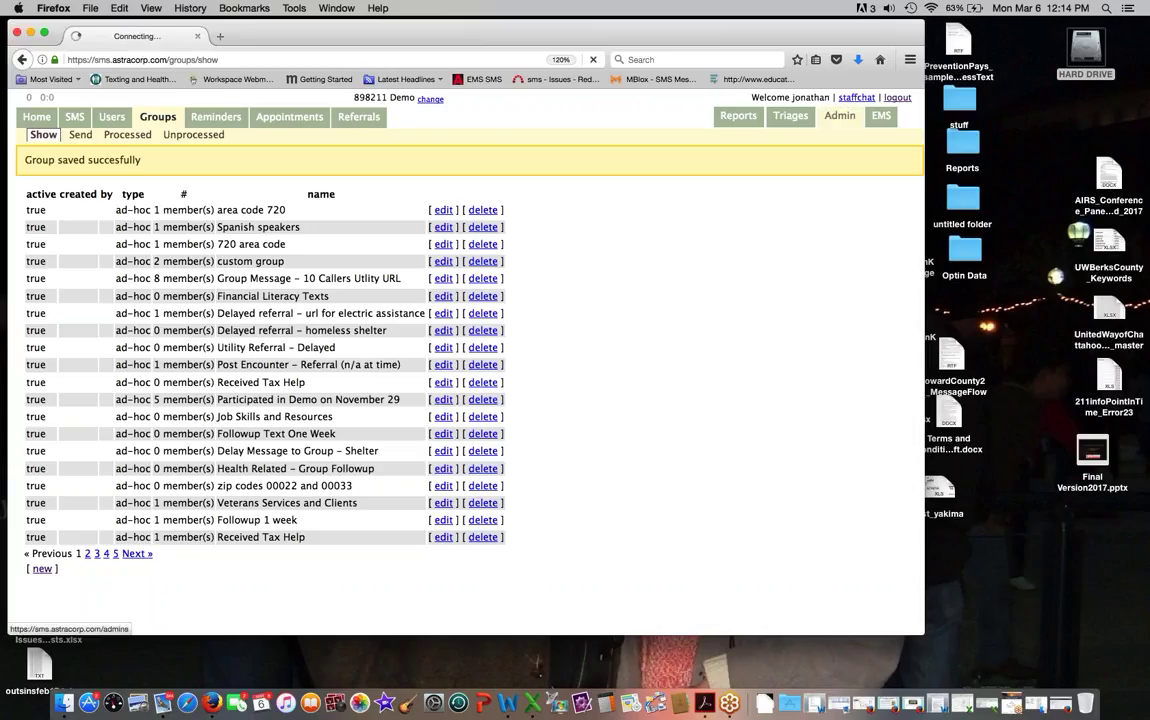
pyautogui.click(58, 136)
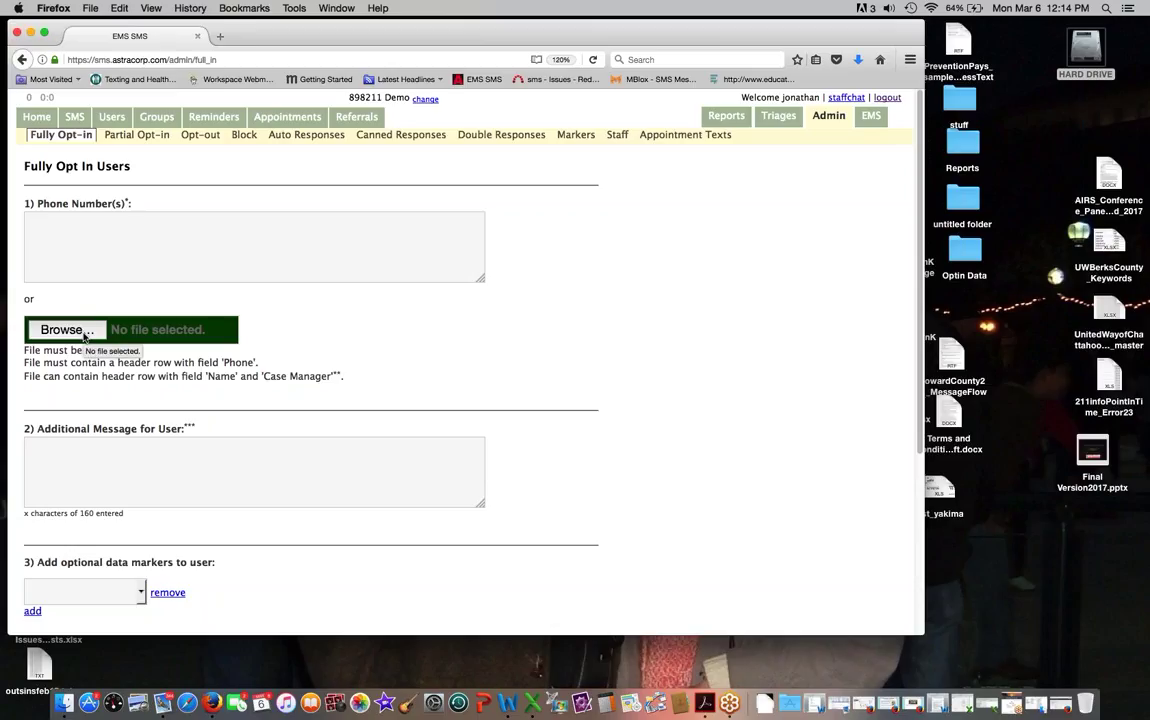
# Step: Enter the phone number to opt in
pyautogui.scroll(-2, 84, 335)
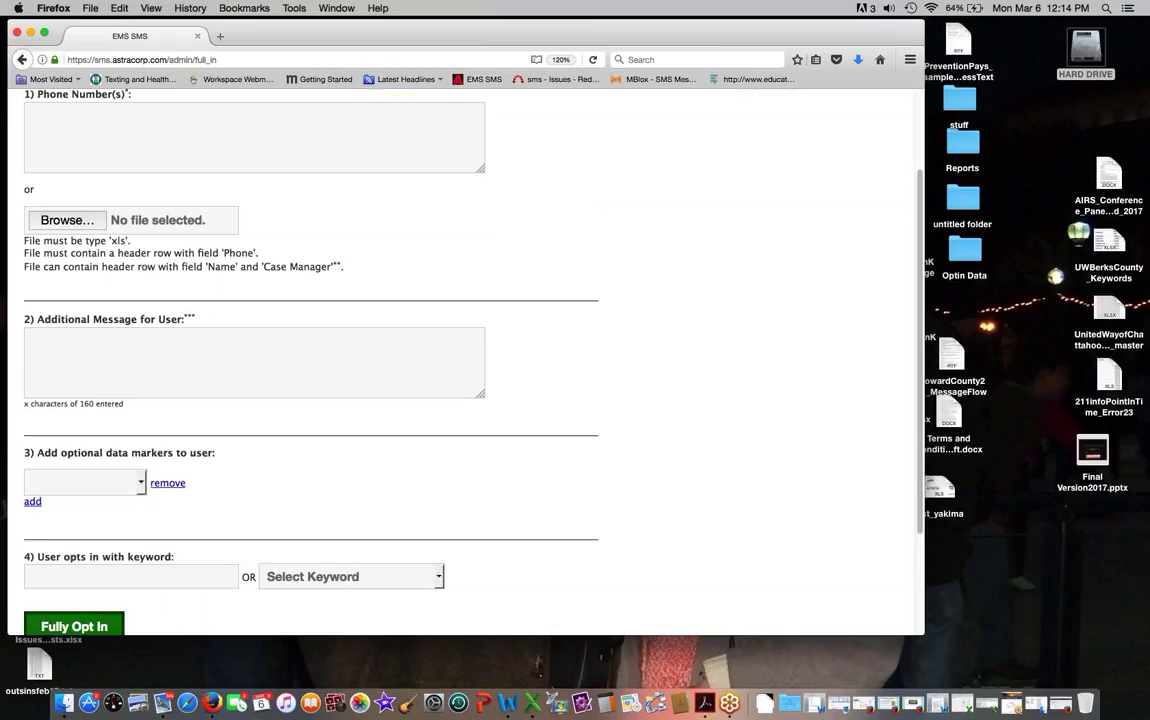
pyautogui.click(69, 129)
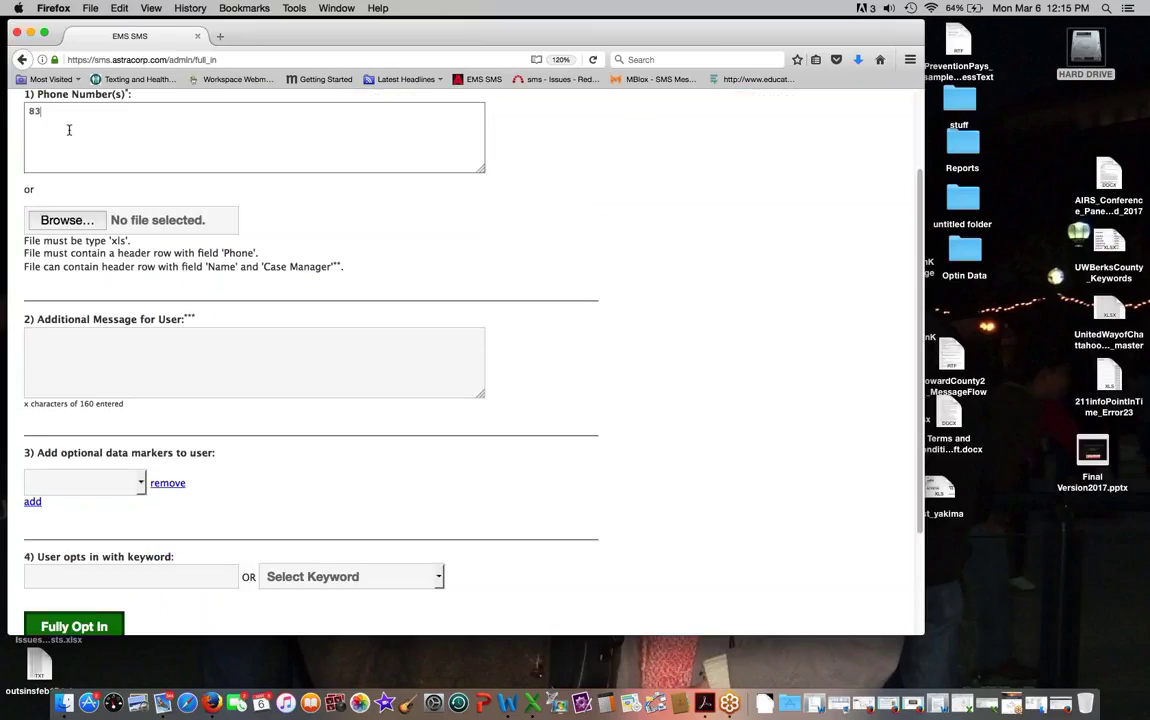
# Step: Add an issue data marker with the value taxes
pyautogui.scroll(-3, 140, 370)
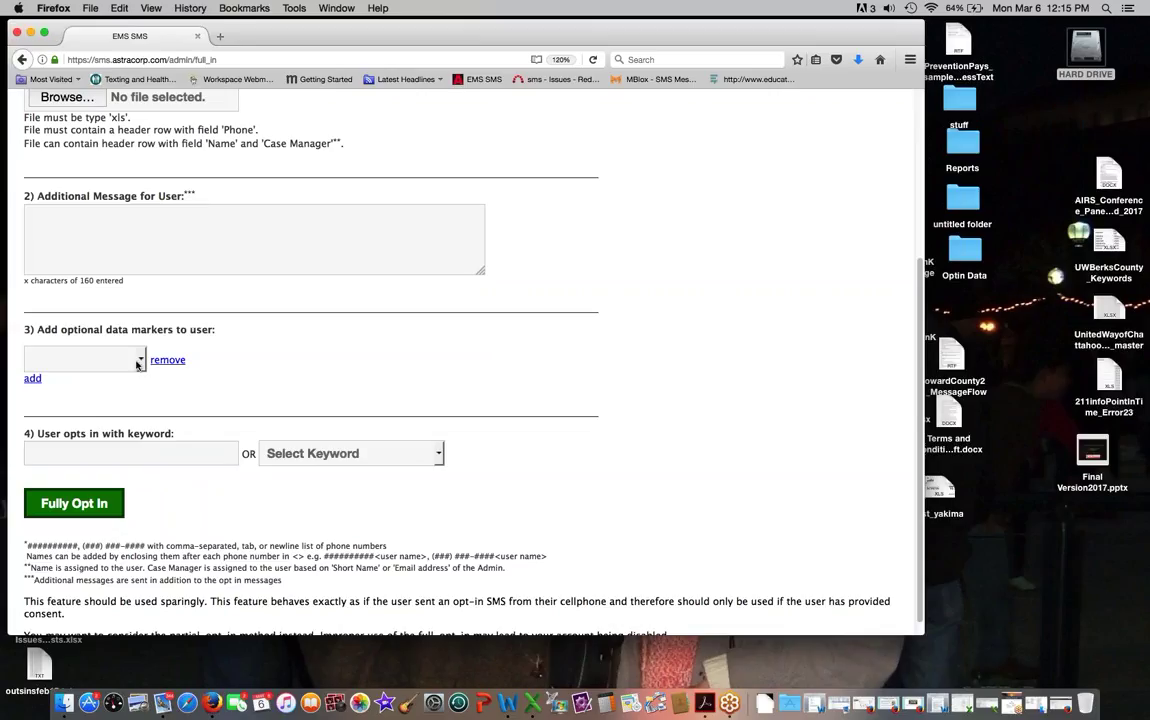
pyautogui.click(137, 362)
pyautogui.press('Down')
pyautogui.press('Return')
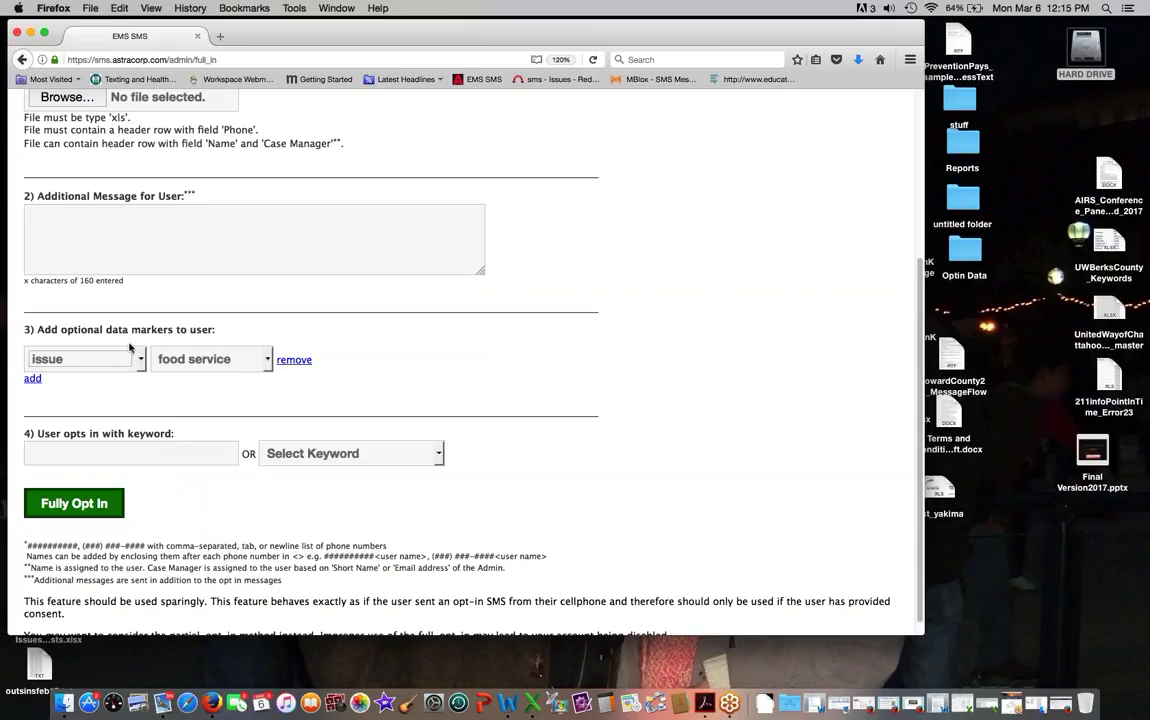
pyautogui.click(210, 359)
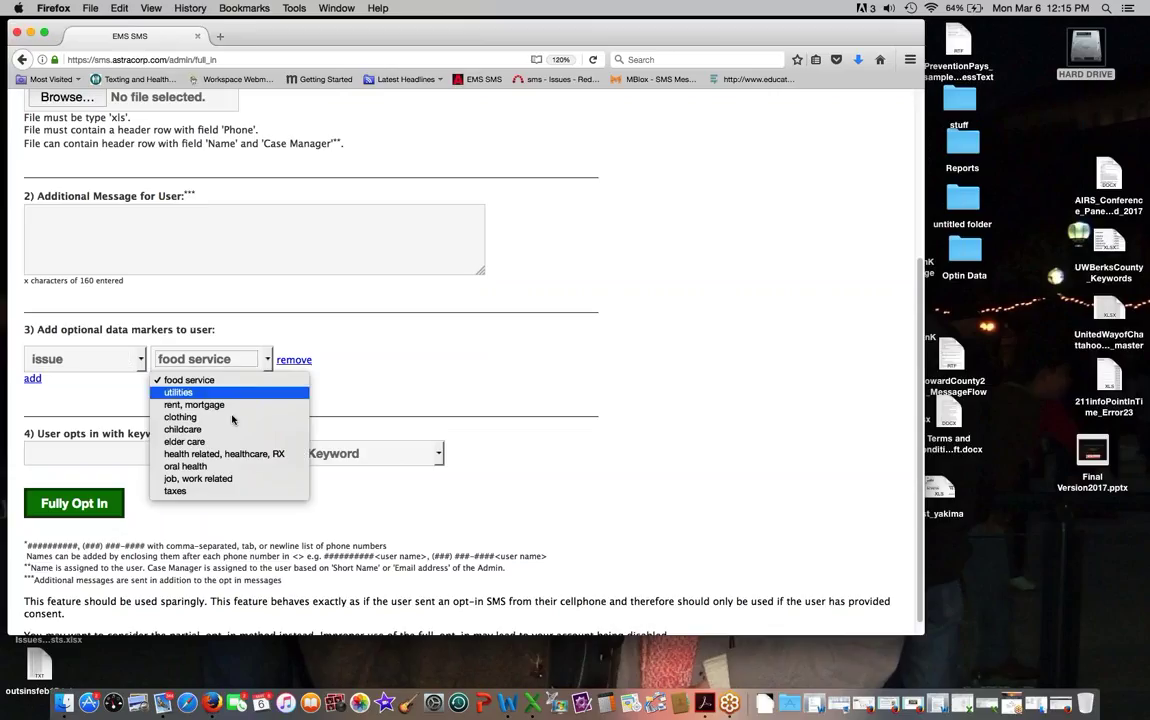
pyautogui.click(200, 488)
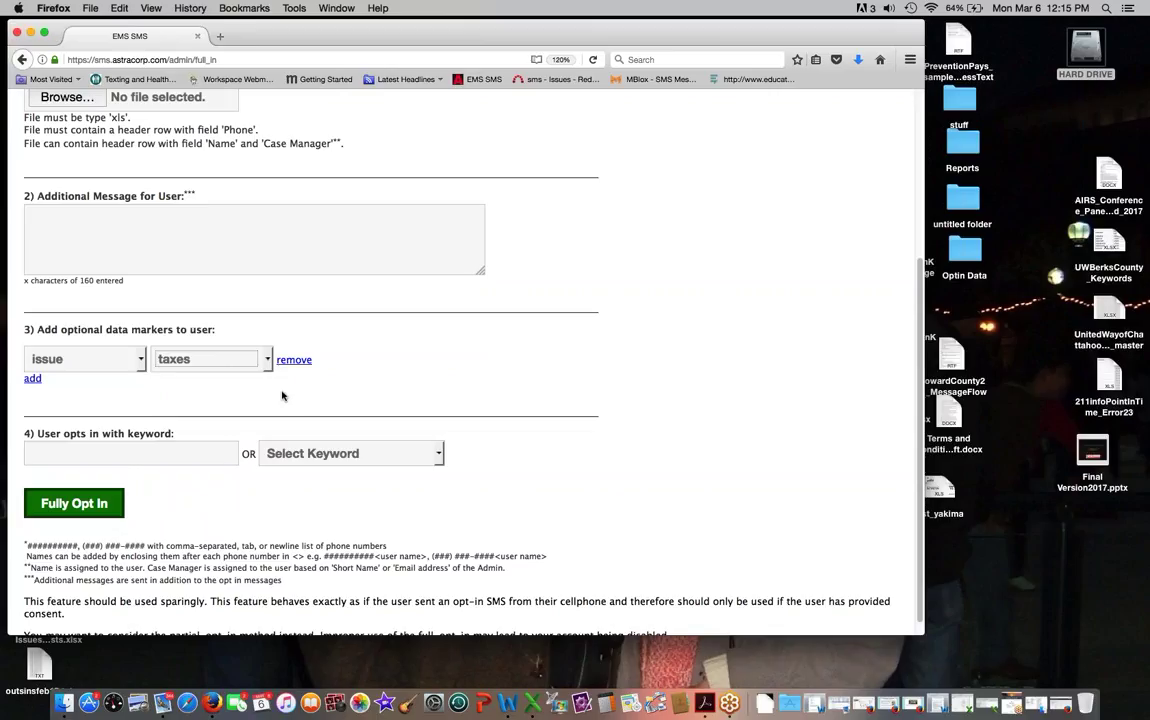
# Step: Choose the 898211demoreferral (silent) opt-in keyword
pyautogui.click(310, 456)
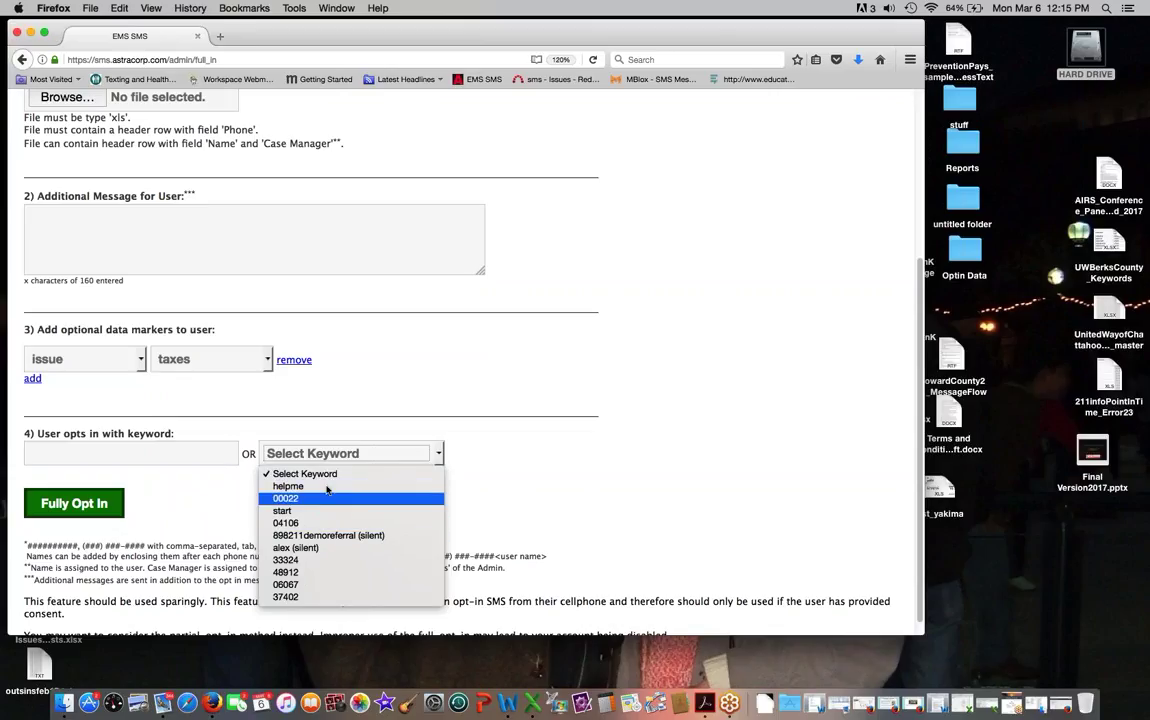
pyautogui.click(328, 535)
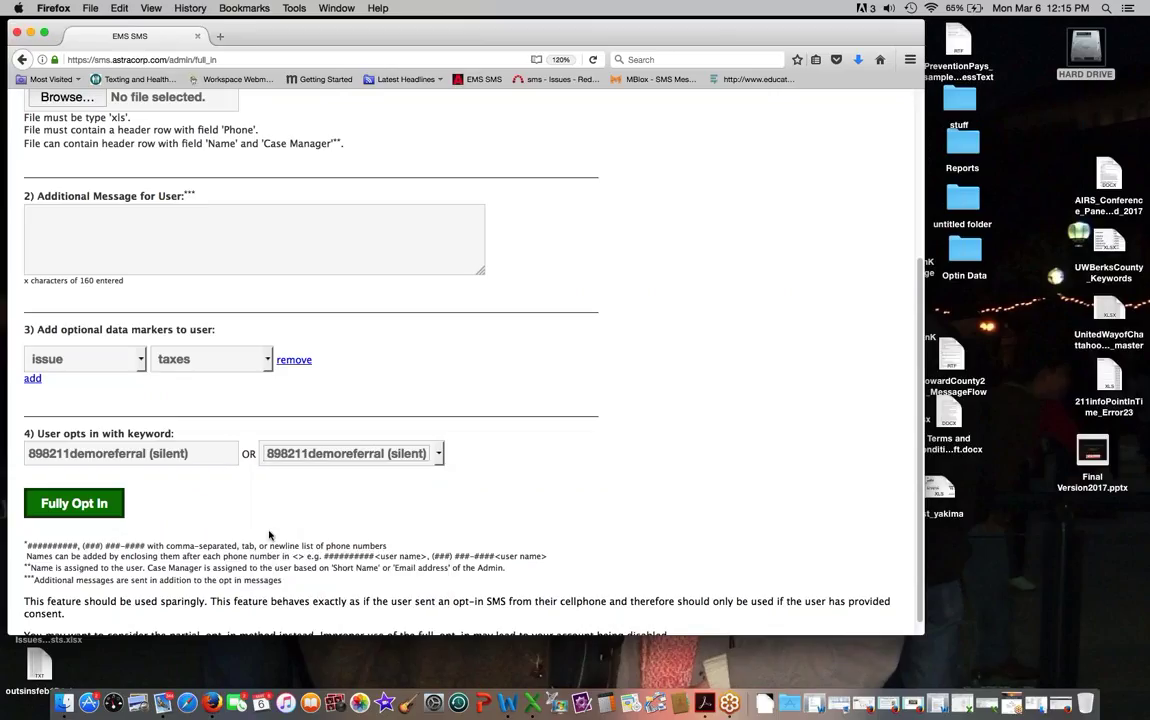
pyautogui.scroll(1, 110, 437)
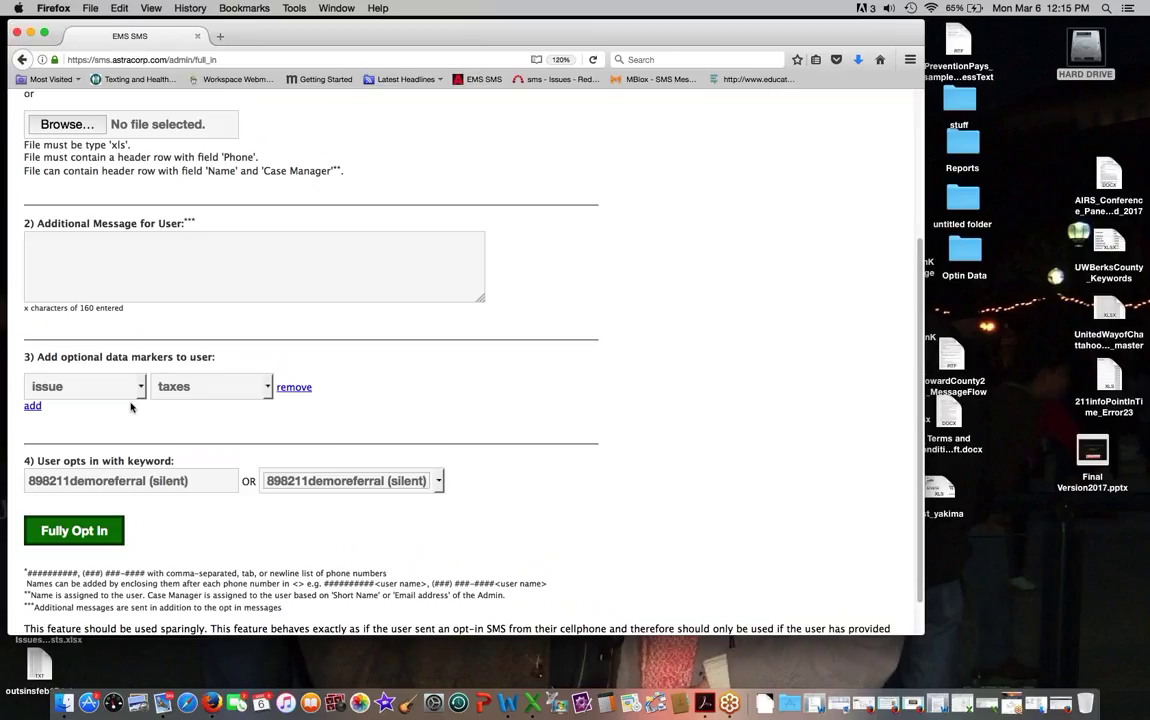
pyautogui.scroll(5, 130, 407)
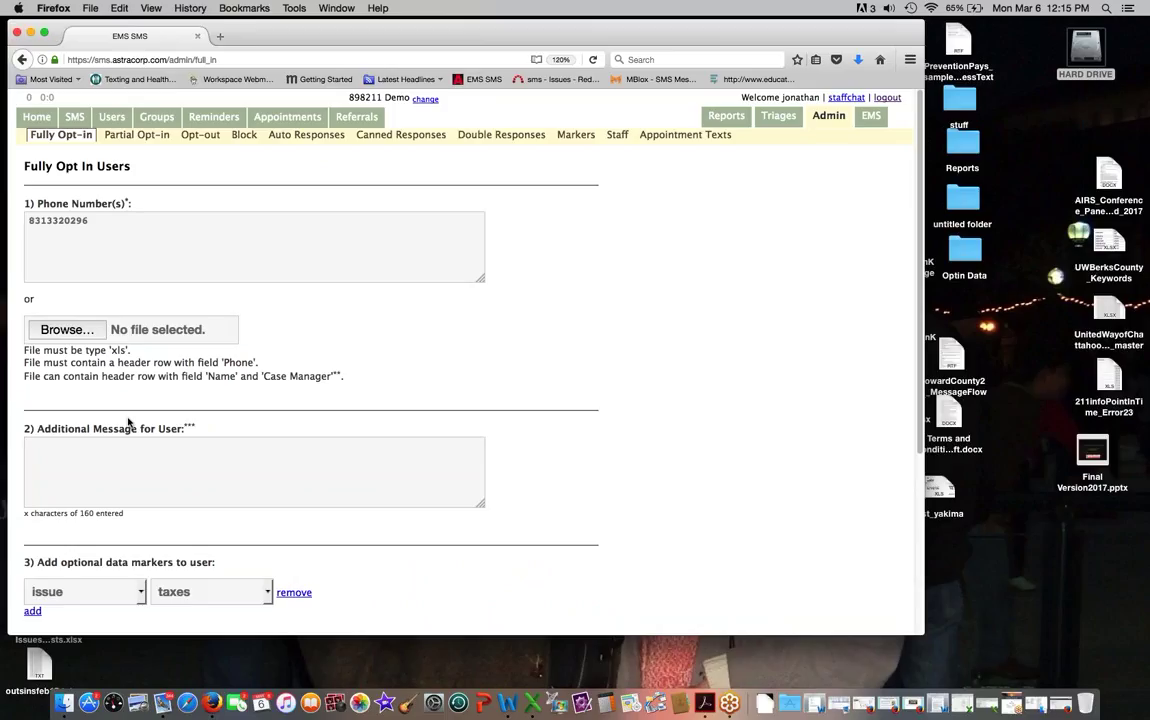
pyautogui.scroll(-3, 128, 422)
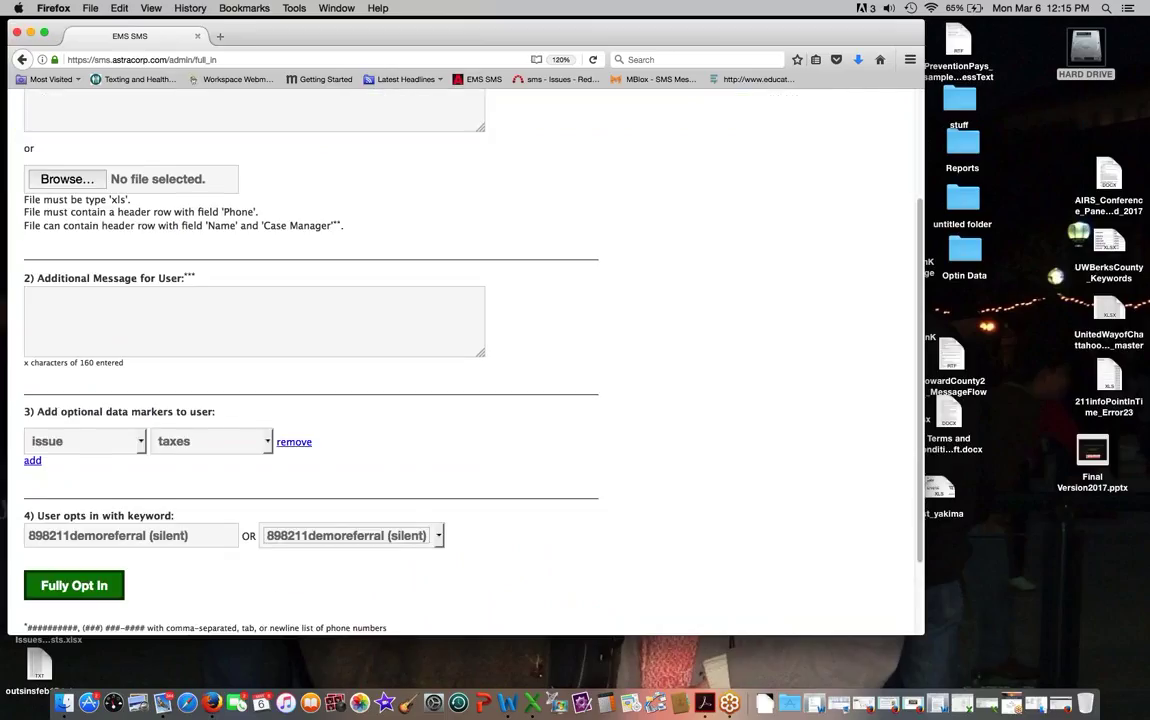
pyautogui.scroll(3, 460, 360)
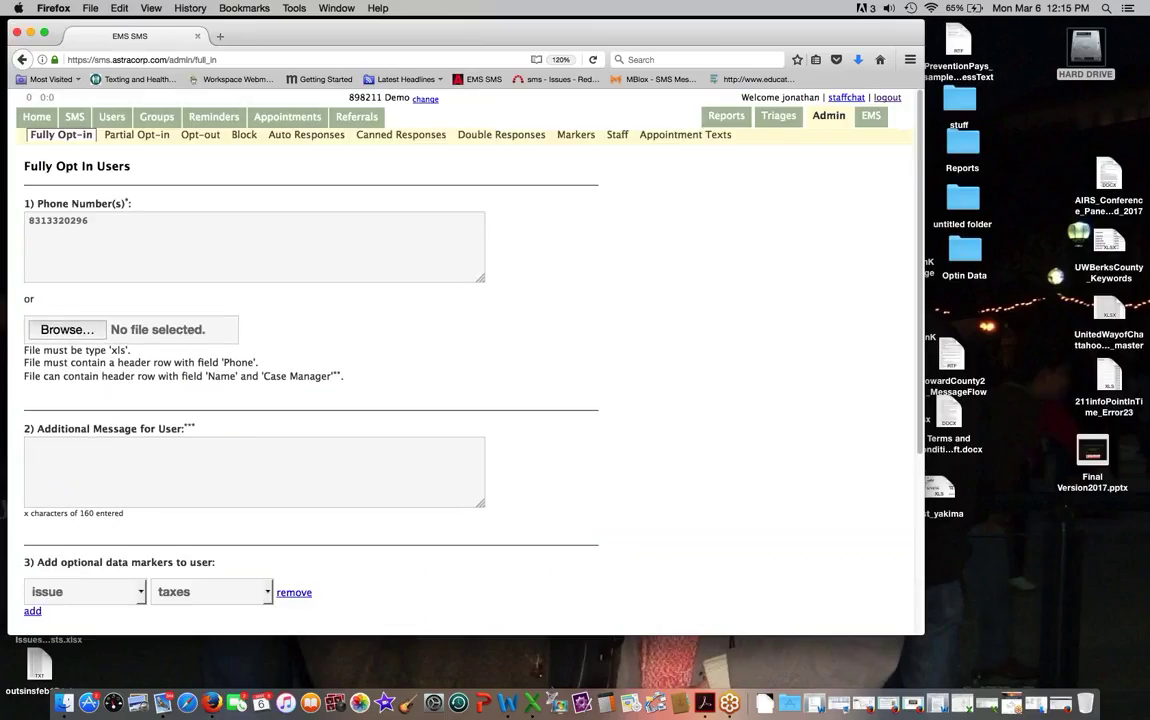
pyautogui.scroll(-3, 80, 440)
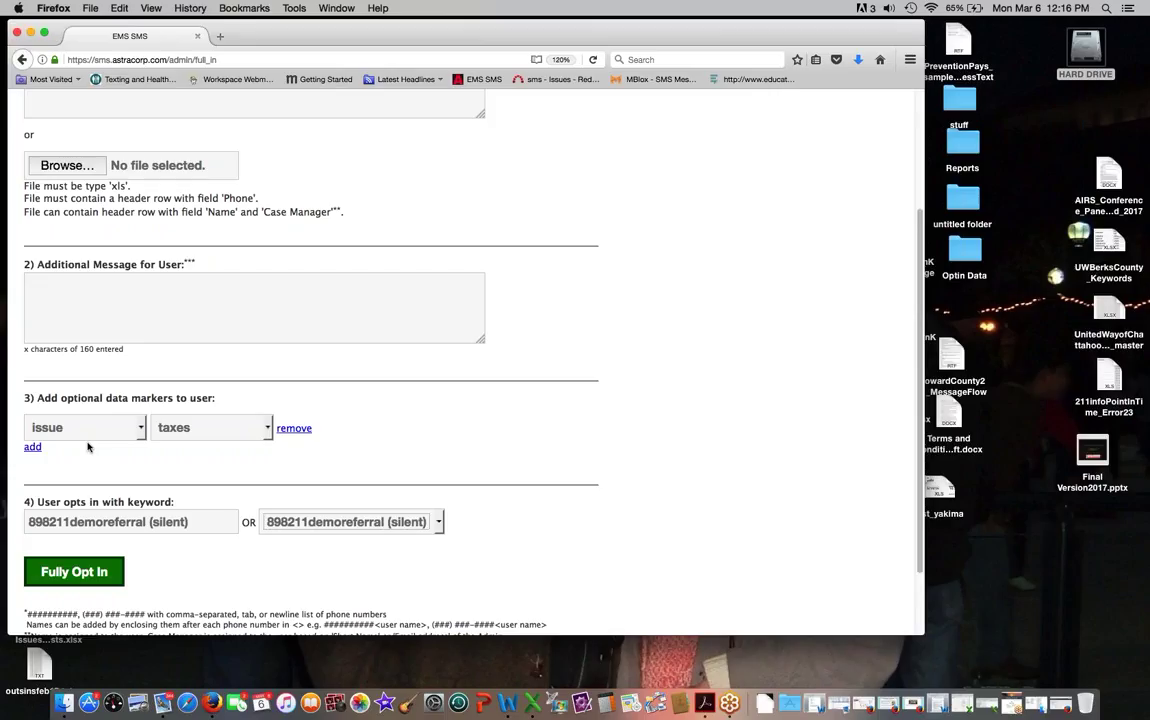
pyautogui.scroll(4, 88, 447)
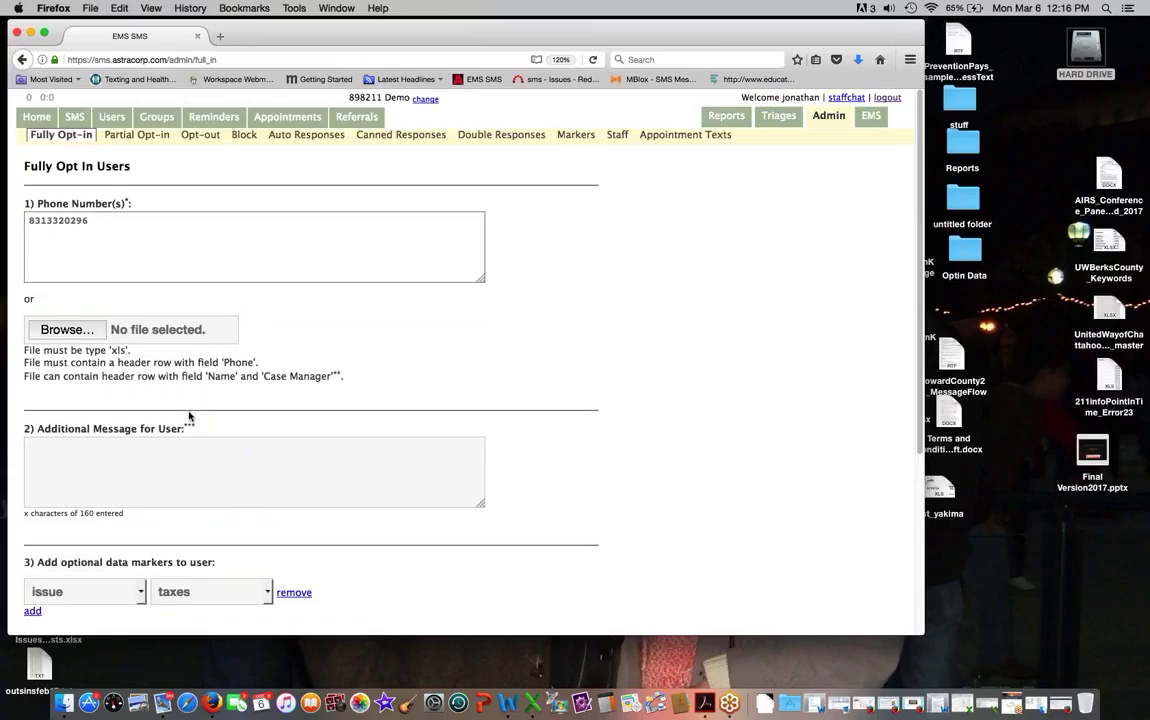
pyautogui.scroll(-1, 95, 245)
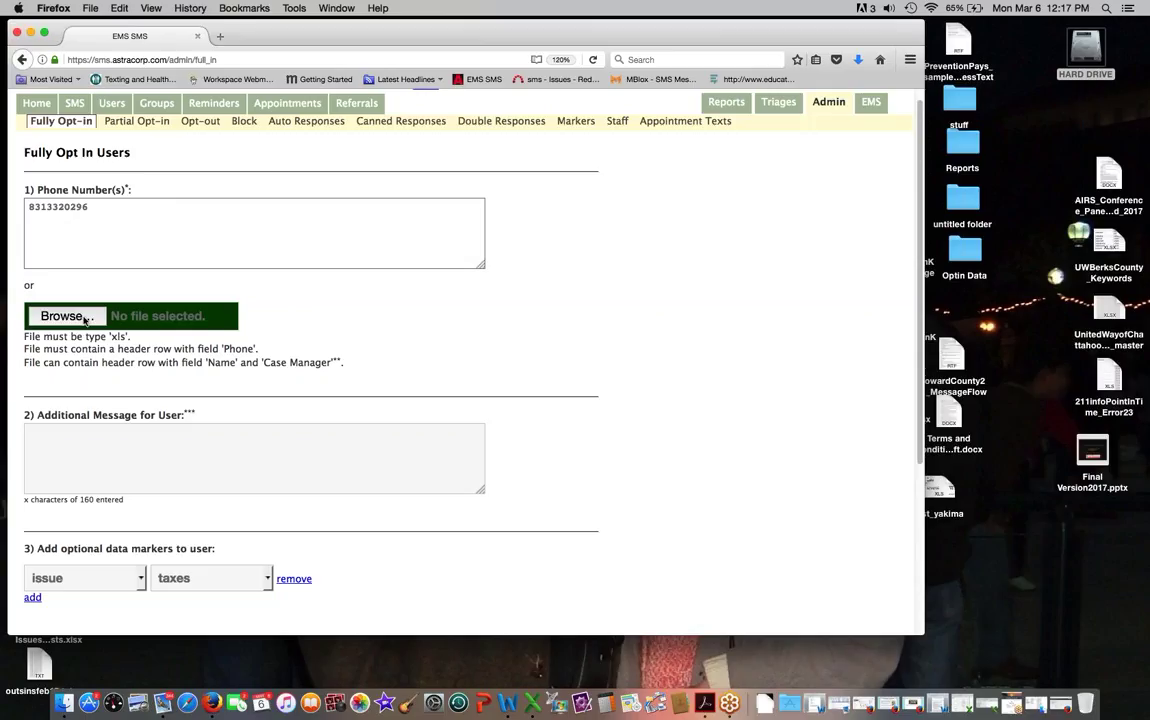
pyautogui.click(67, 316)
pyautogui.doubleClick(117, 336)
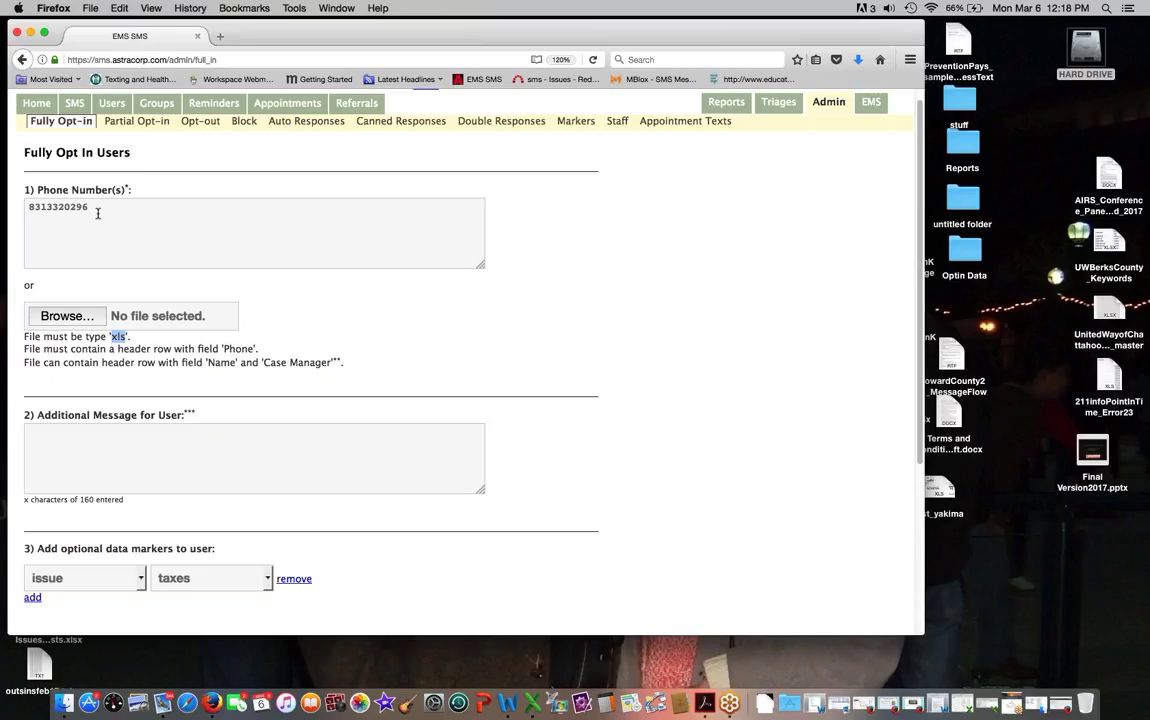
# Step: Write the user message 'Hi this is 211. You received help from us last year with your taxes…'
pyautogui.click(51, 432)
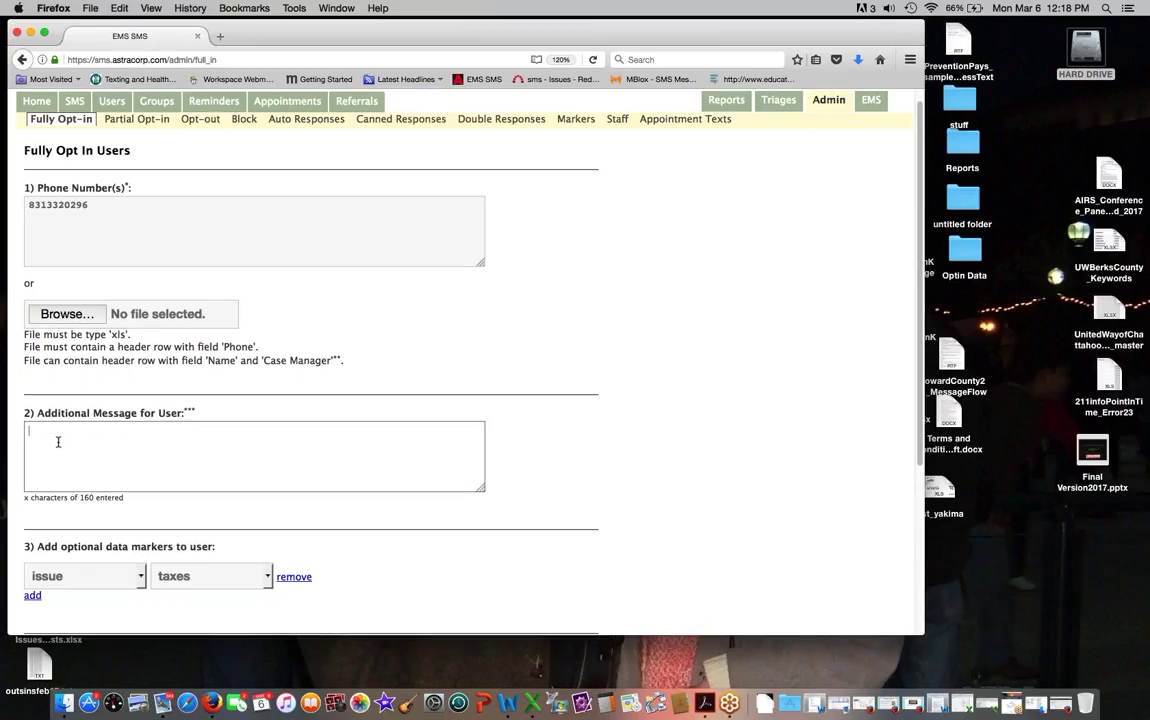
pyautogui.scroll(-3, 100, 400)
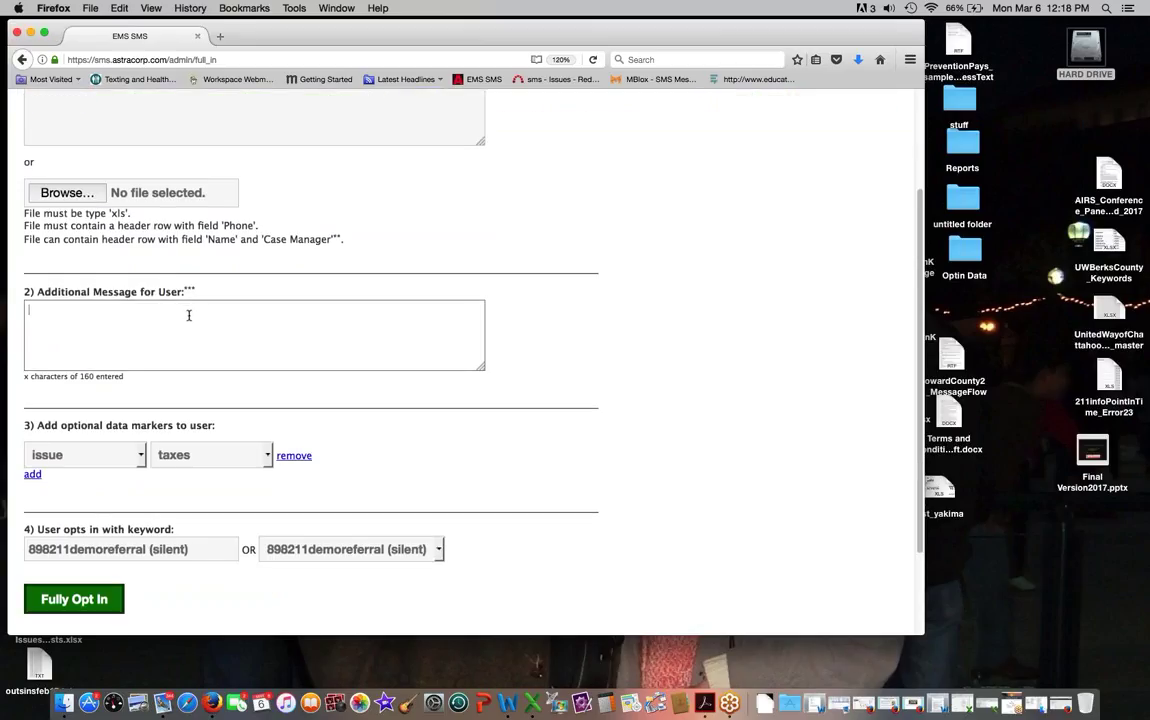
pyautogui.write('Hi')
pyautogui.scroll(-1, 158, 498)
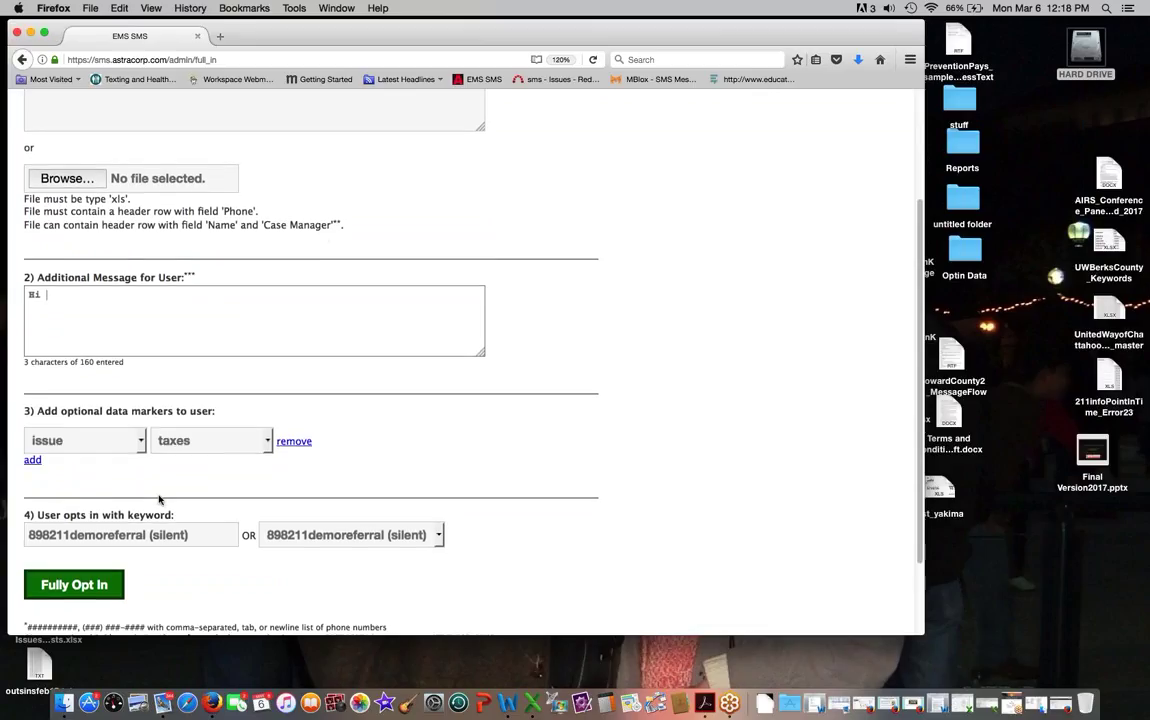
pyautogui.scroll(5, 158, 498)
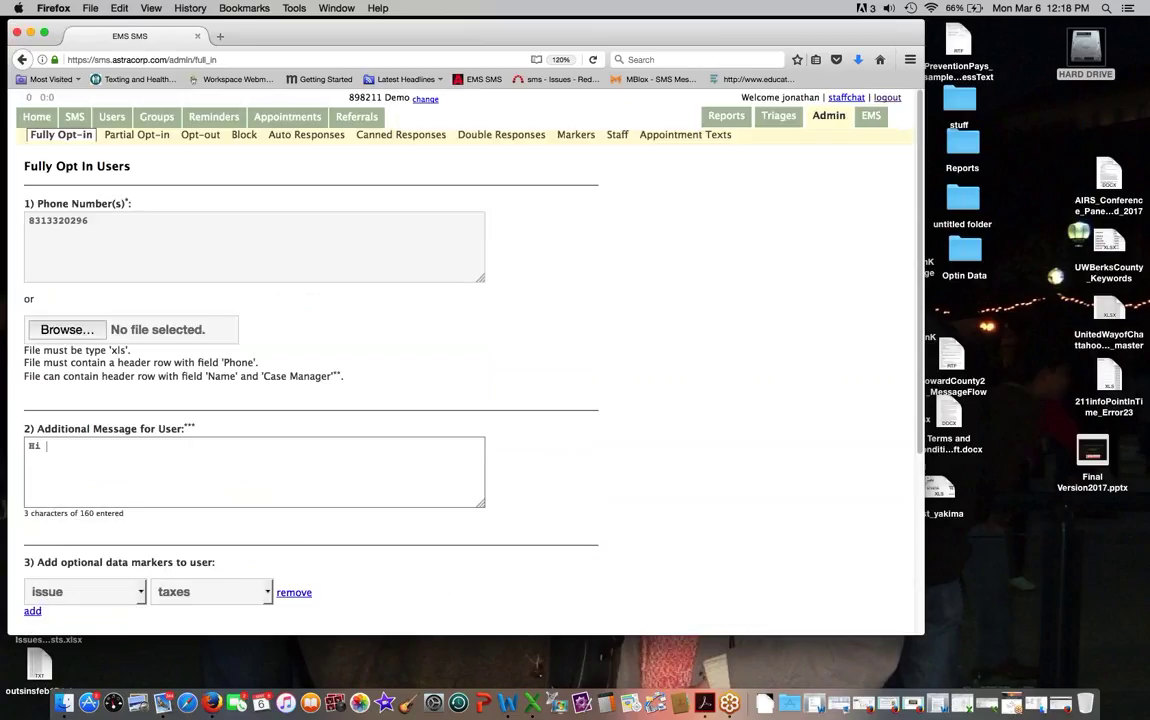
pyautogui.click(67, 329)
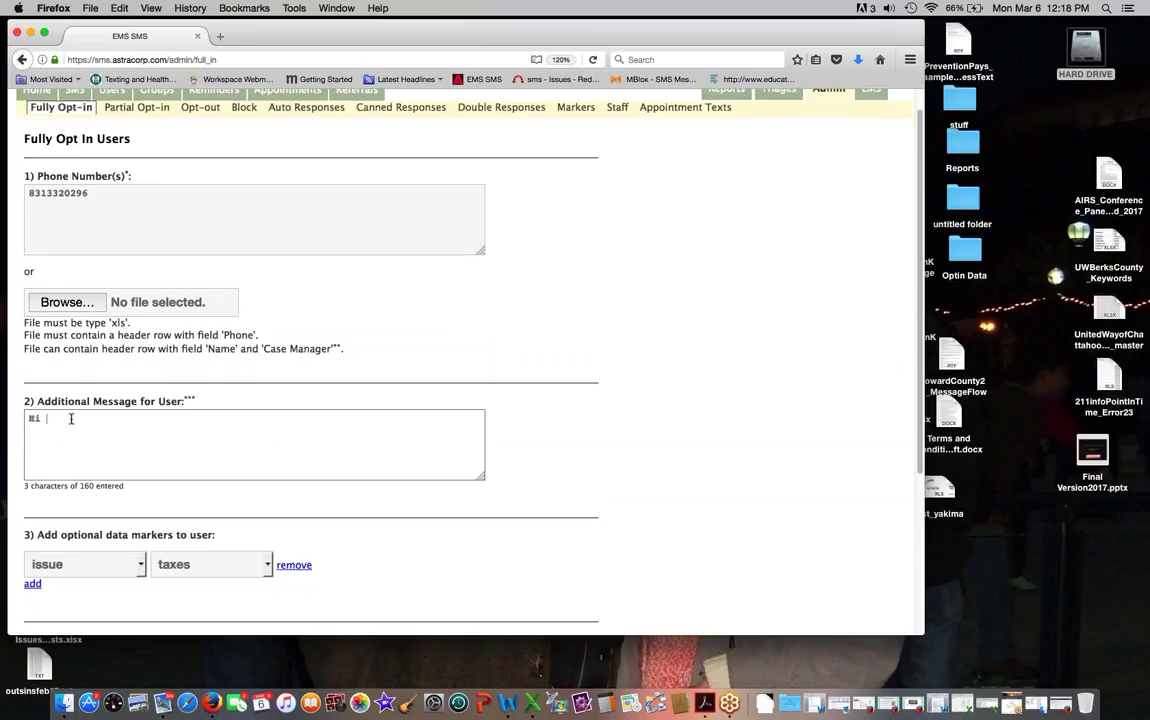
pyautogui.scroll(-3, 182, 521)
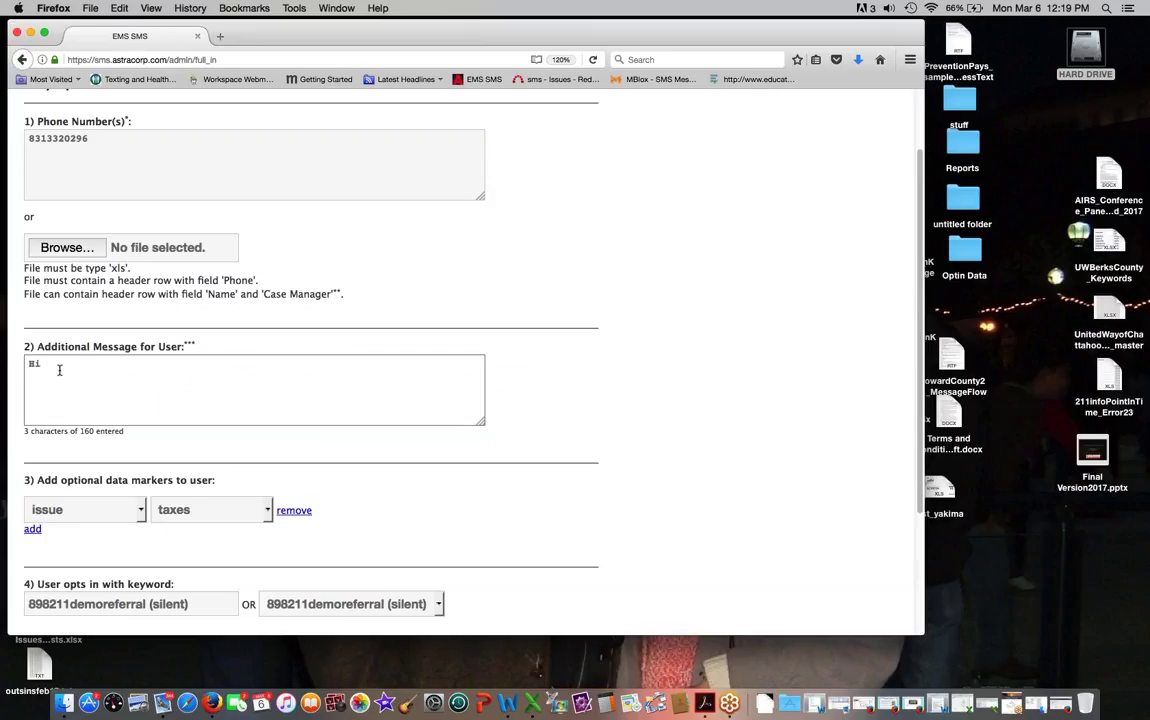
pyautogui.write('this is 211')
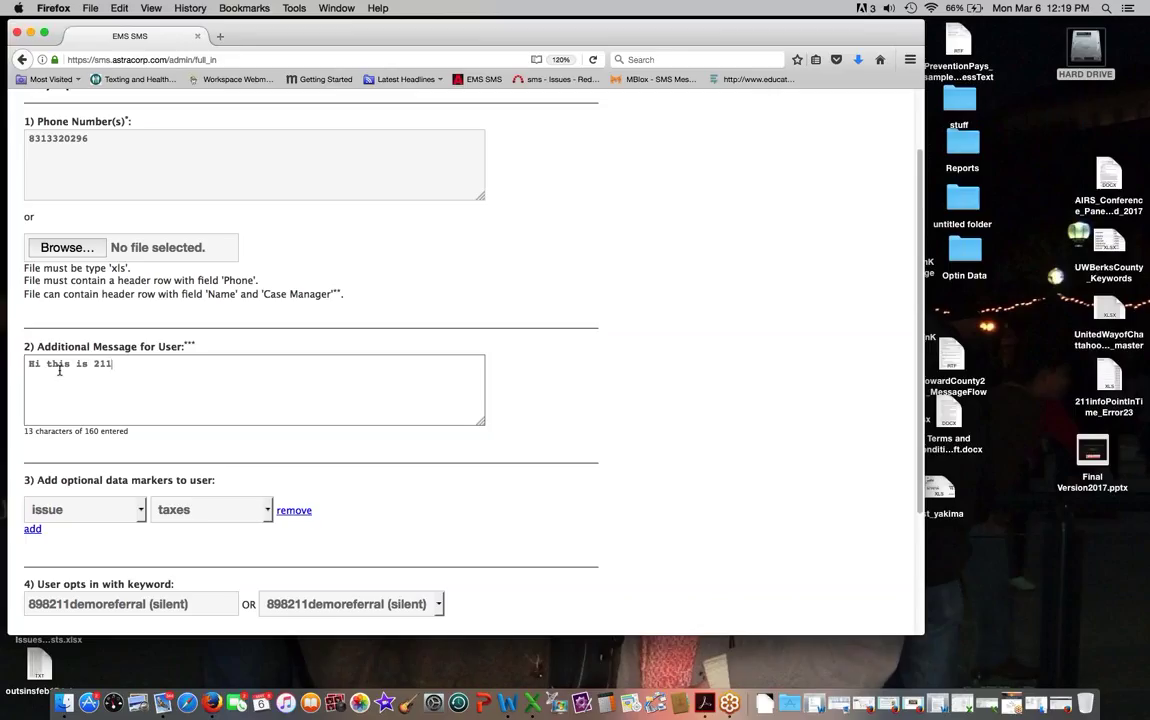
pyautogui.write('. You received help from')
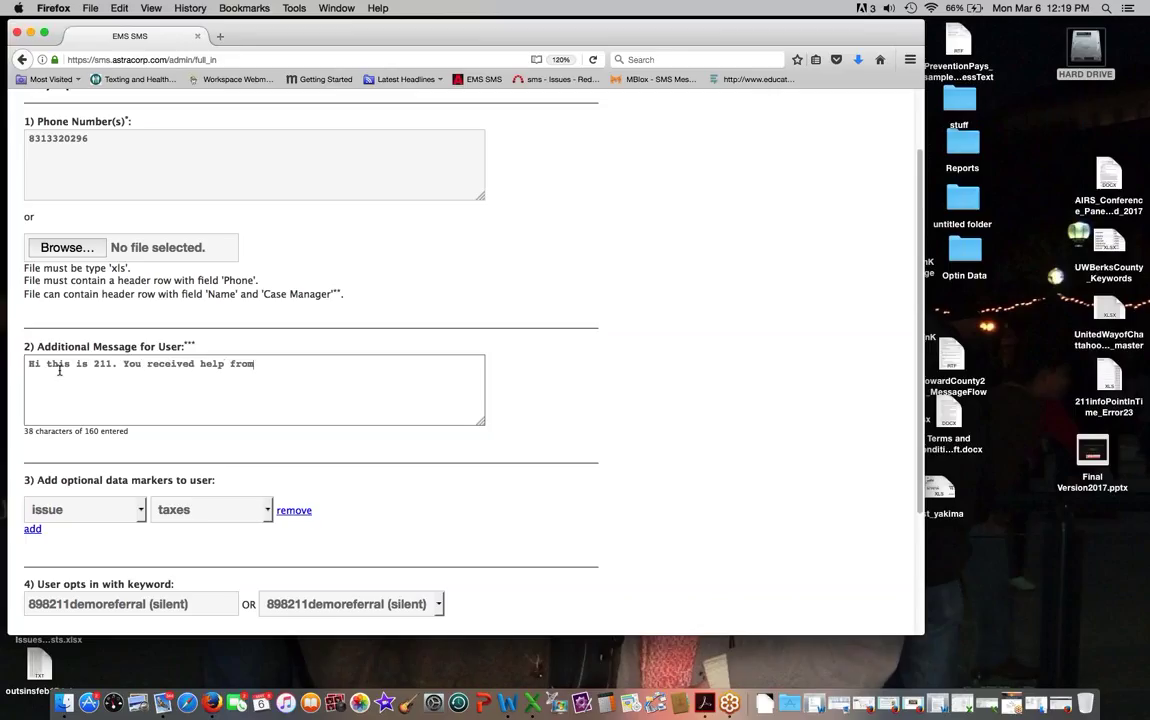
pyautogui.write(' use la')
pyautogui.press('BackSpace')
pyautogui.press('BackSpace')
pyautogui.write('as')
pyautogui.press('BackSpace')
pyautogui.press('BackSpace')
pyautogui.press('BackSpace')
pyautogui.press('BackSpace')
pyautogui.press('BackSpace')
pyautogui.write('last year with your tax')
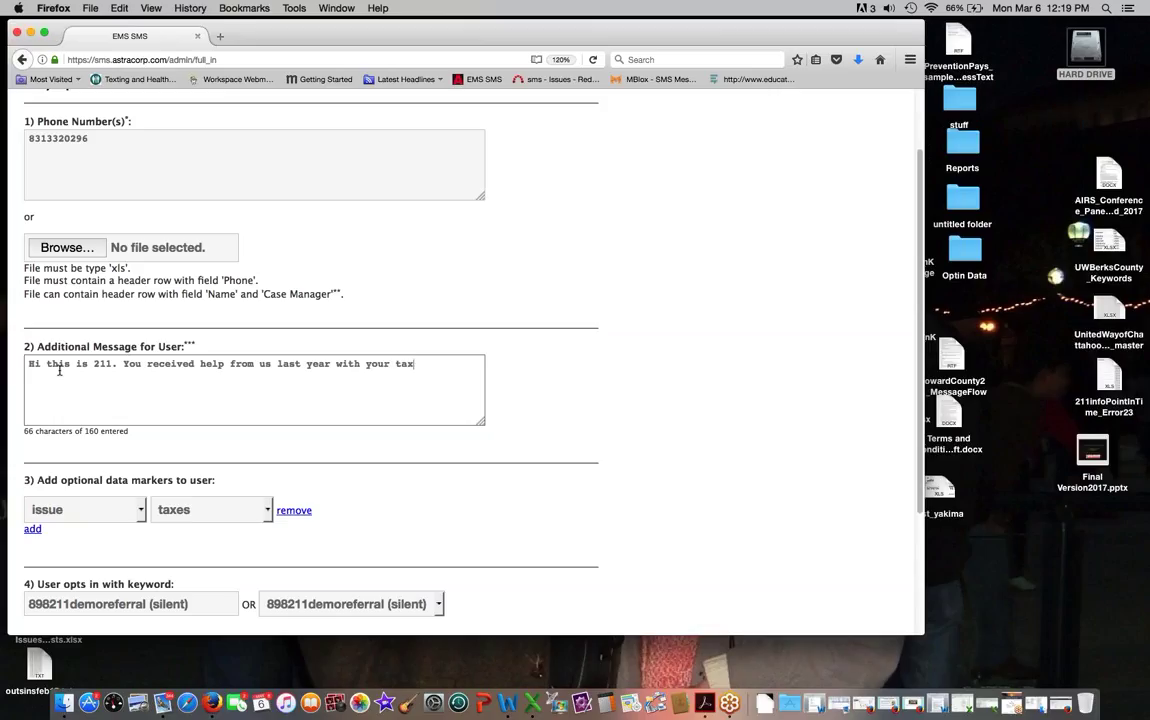
pyautogui.write('es. Need help tgain? Te')
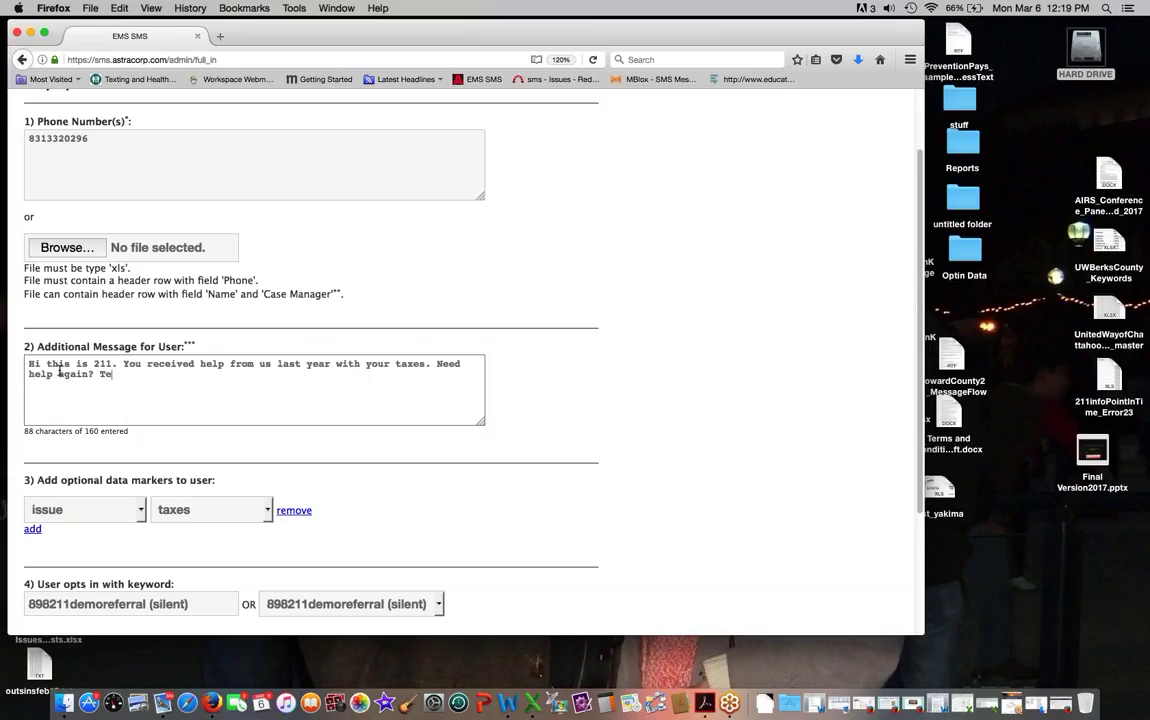
pyautogui.write('xt your zip code or call 211.')
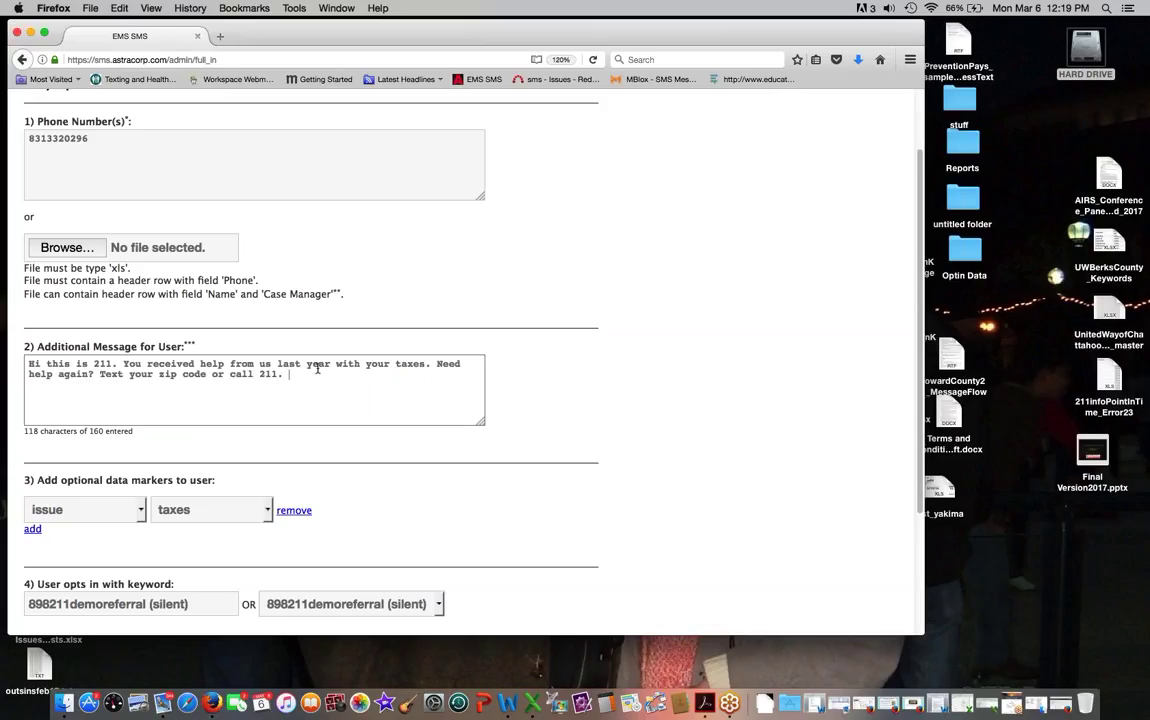
pyautogui.write(' link to website')
# Step: Verify the phone number and submit Fully Opt In with the taxes marker and message
pyautogui.scroll(-5, 399, 373)
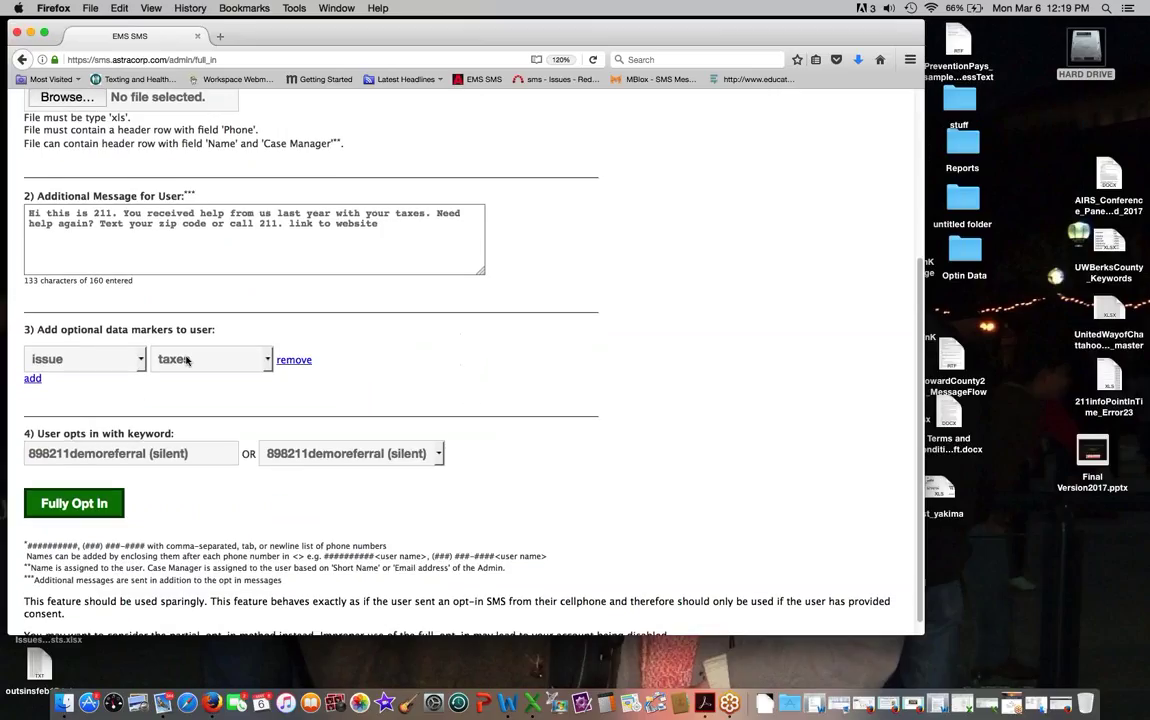
pyautogui.scroll(5, 187, 362)
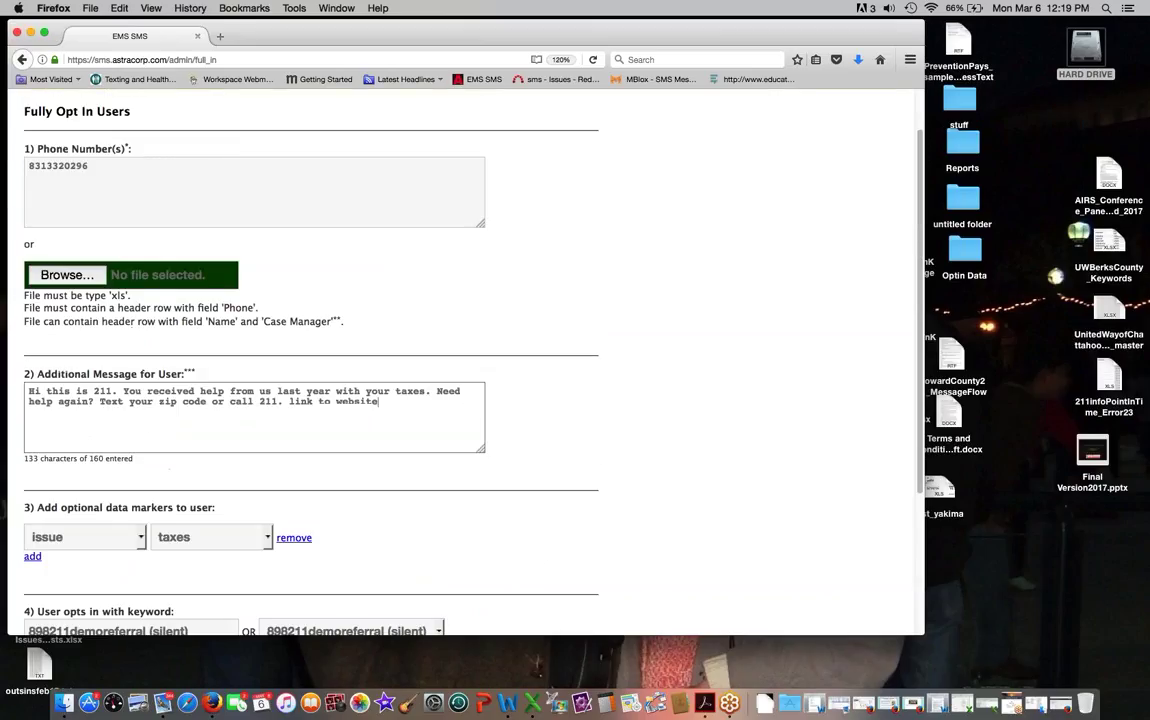
pyautogui.click(103, 171)
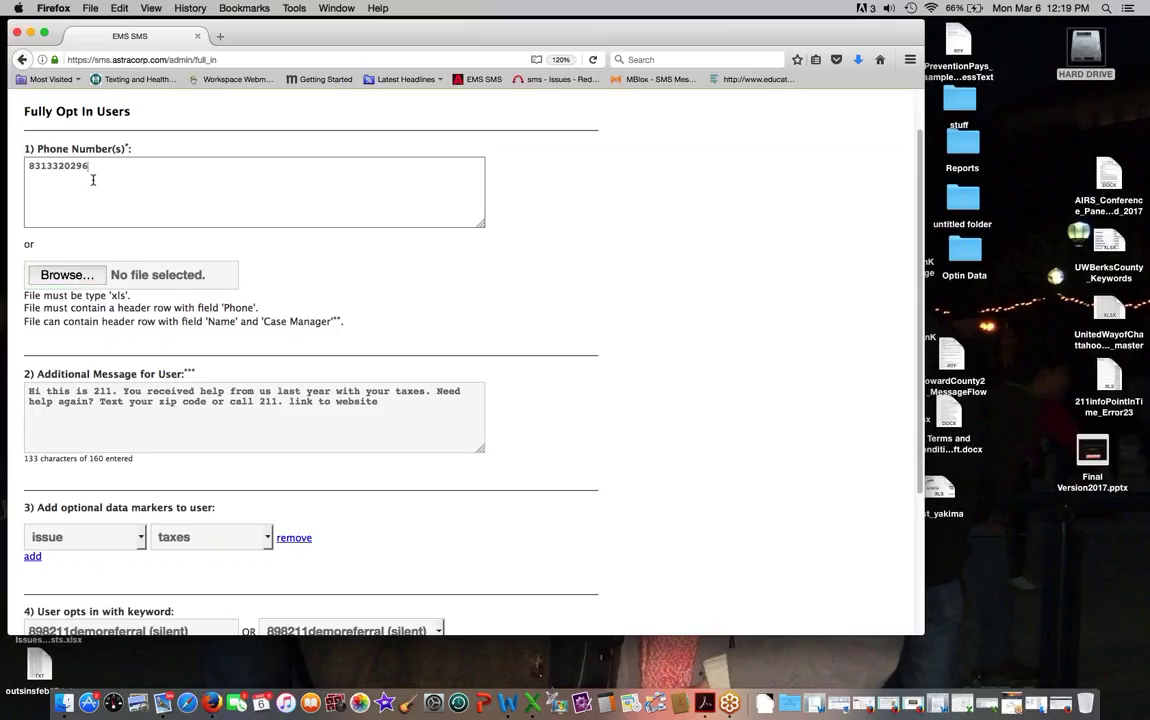
pyautogui.scroll(-3, 98, 210)
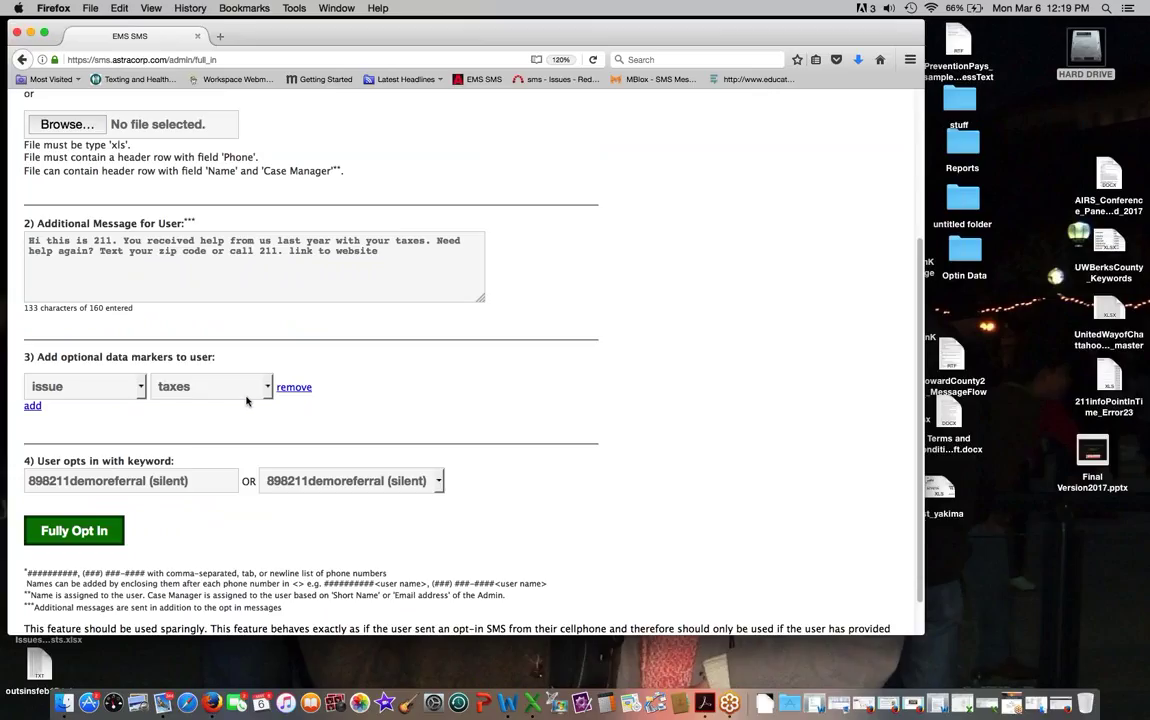
pyautogui.scroll(-1, 185, 455)
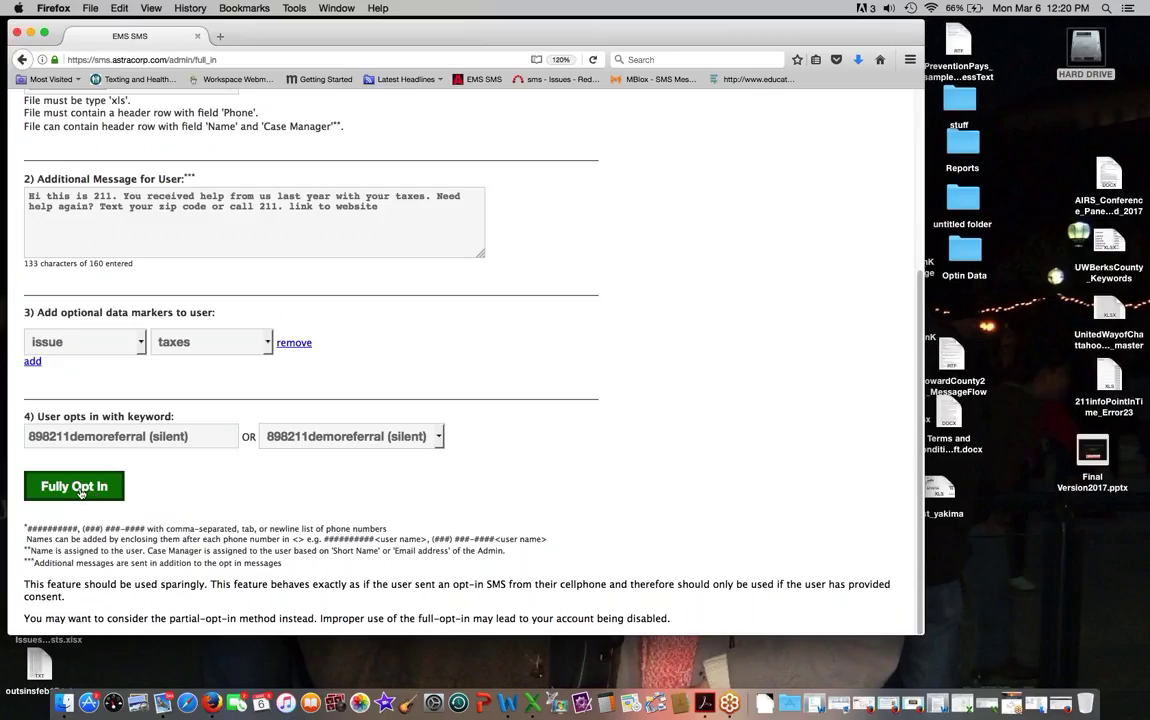
pyautogui.click(79, 490)
pyautogui.moveTo(381, 207); pyautogui.dragTo(20, 195)
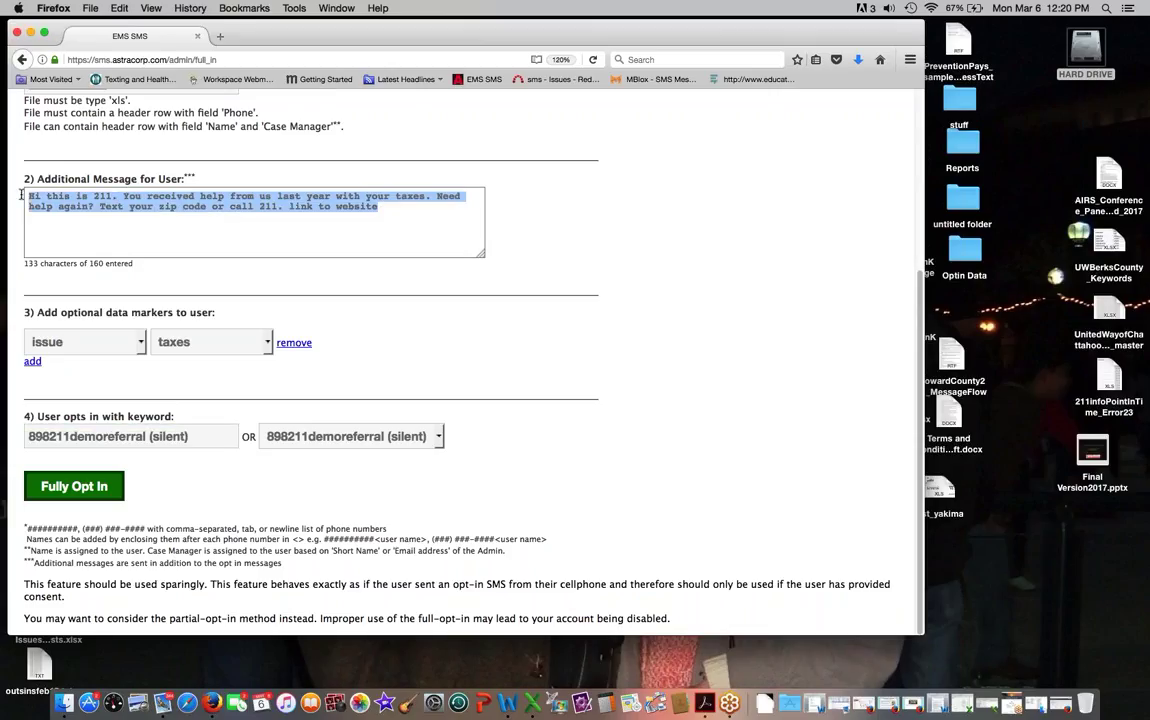
pyautogui.click(130, 436)
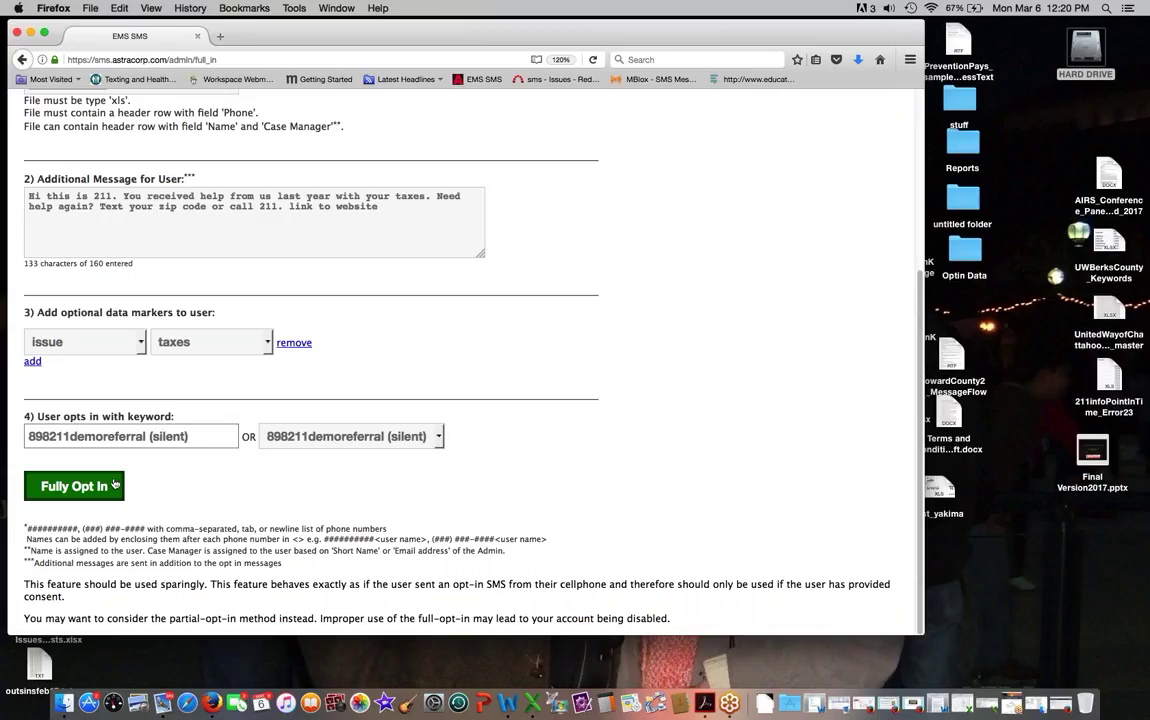
pyautogui.click(74, 486)
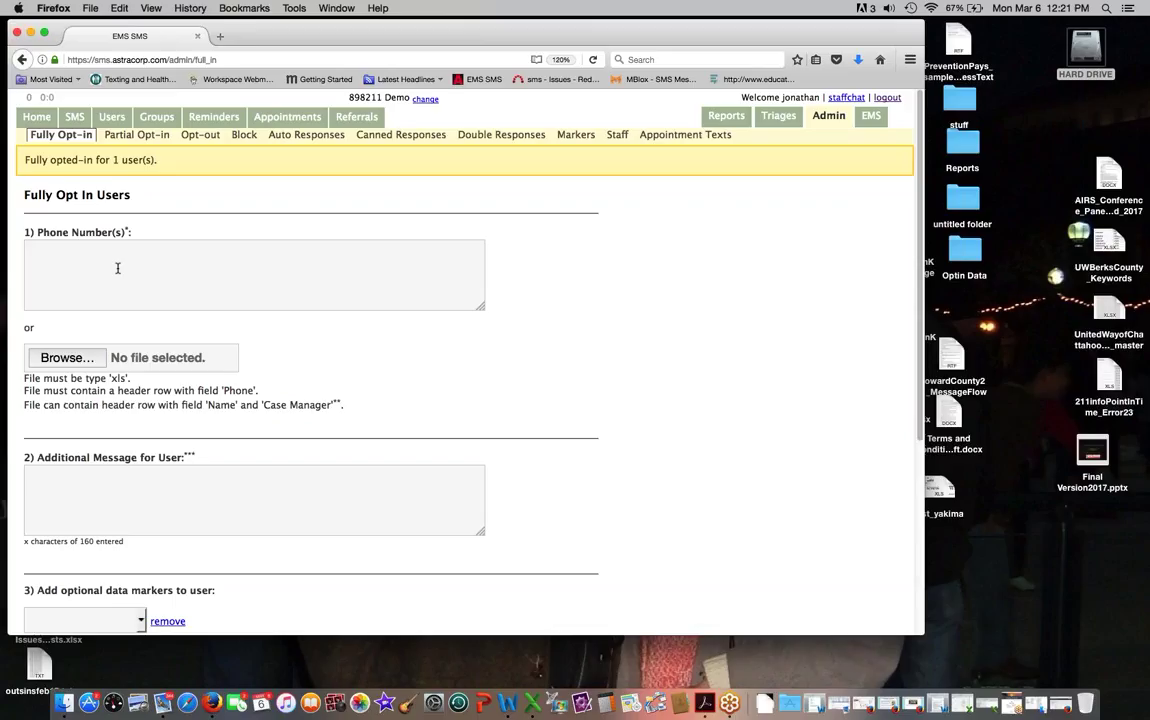
# Step: Enlarge the phone numbers box, then switch to the All users list
pyautogui.moveTo(481, 306); pyautogui.dragTo(498, 462)
pyautogui.click(61, 252)
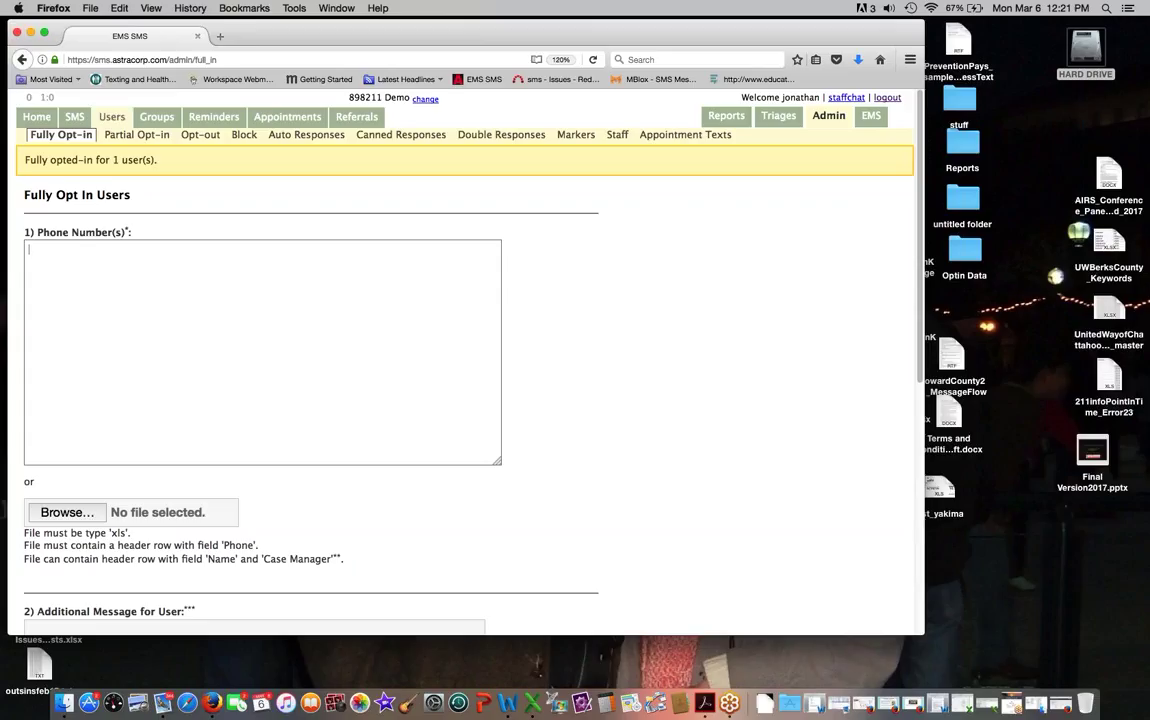
pyautogui.click(107, 118)
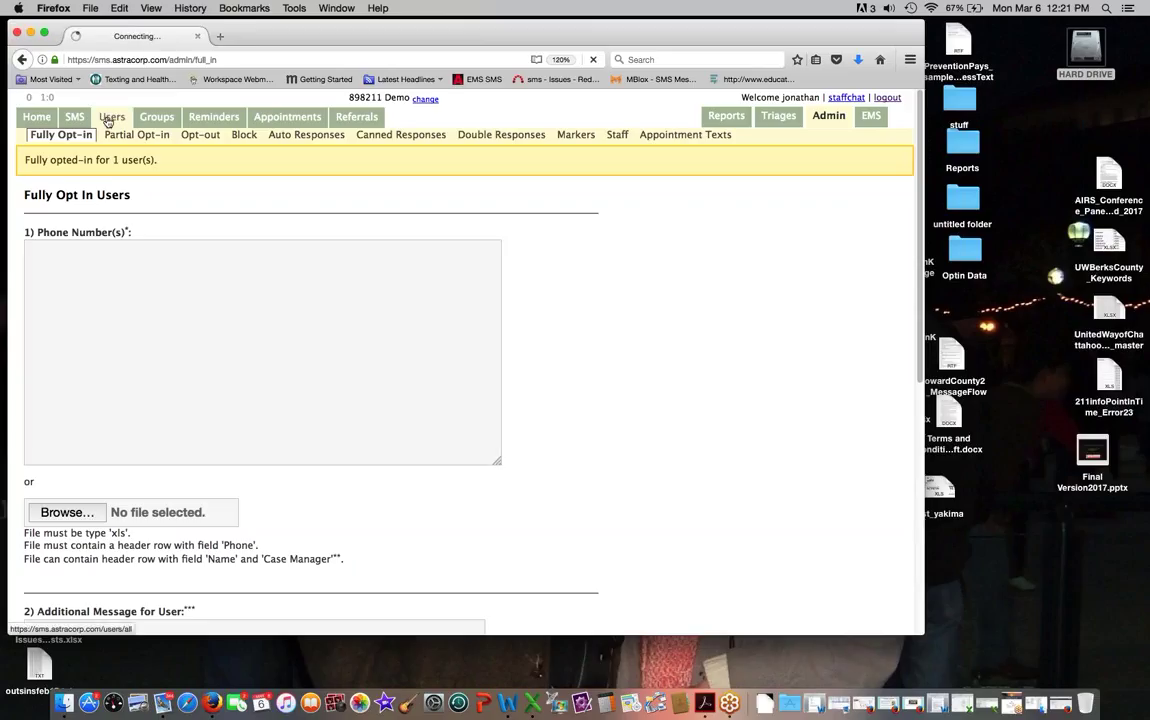
# Step: Search users by the caller's phone number and open their conversation with notes and markers
pyautogui.click(69, 192)
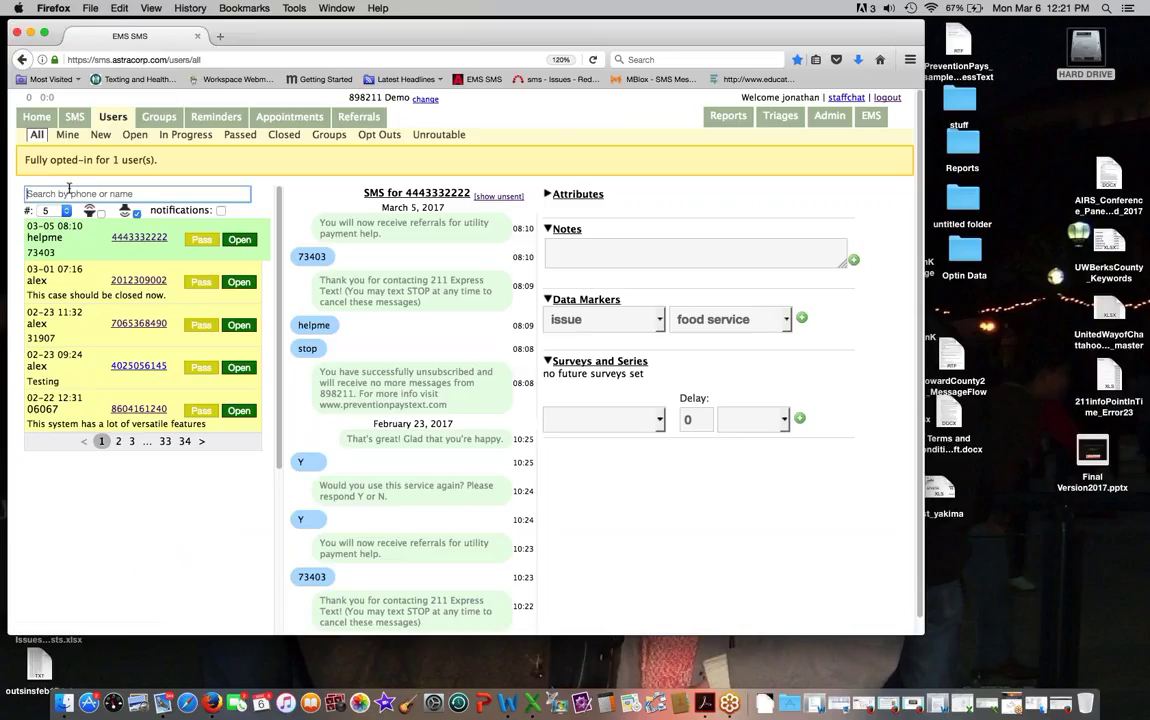
pyautogui.write('831')
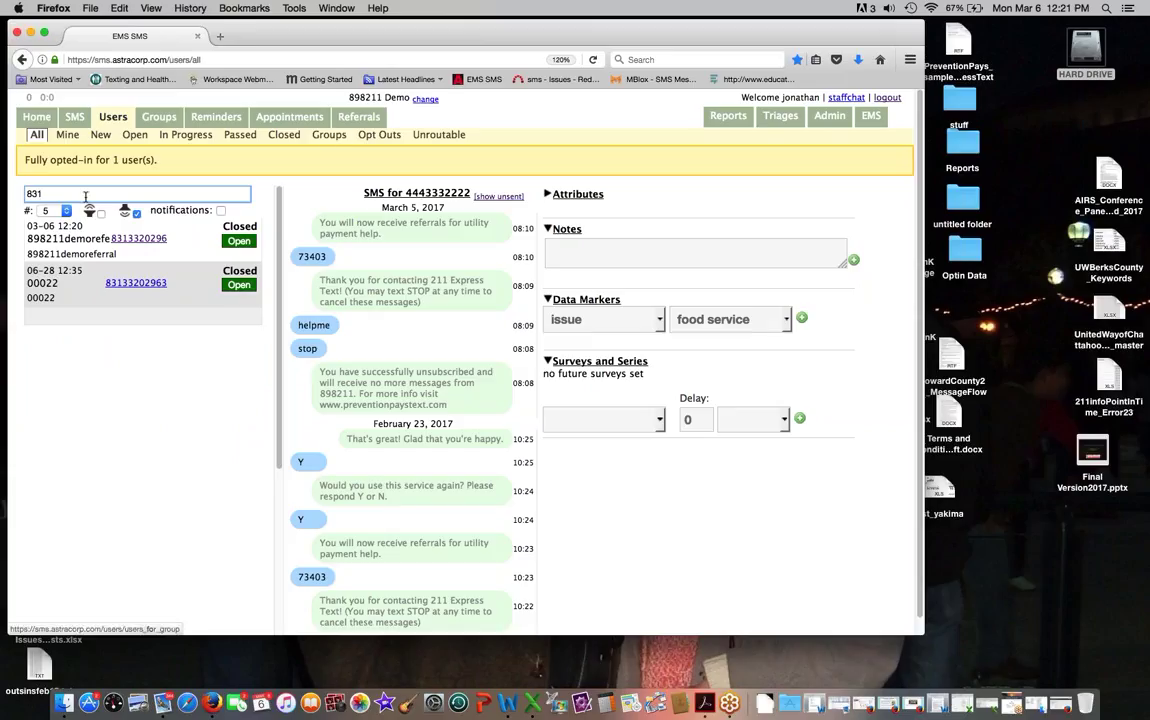
pyautogui.click(137, 241)
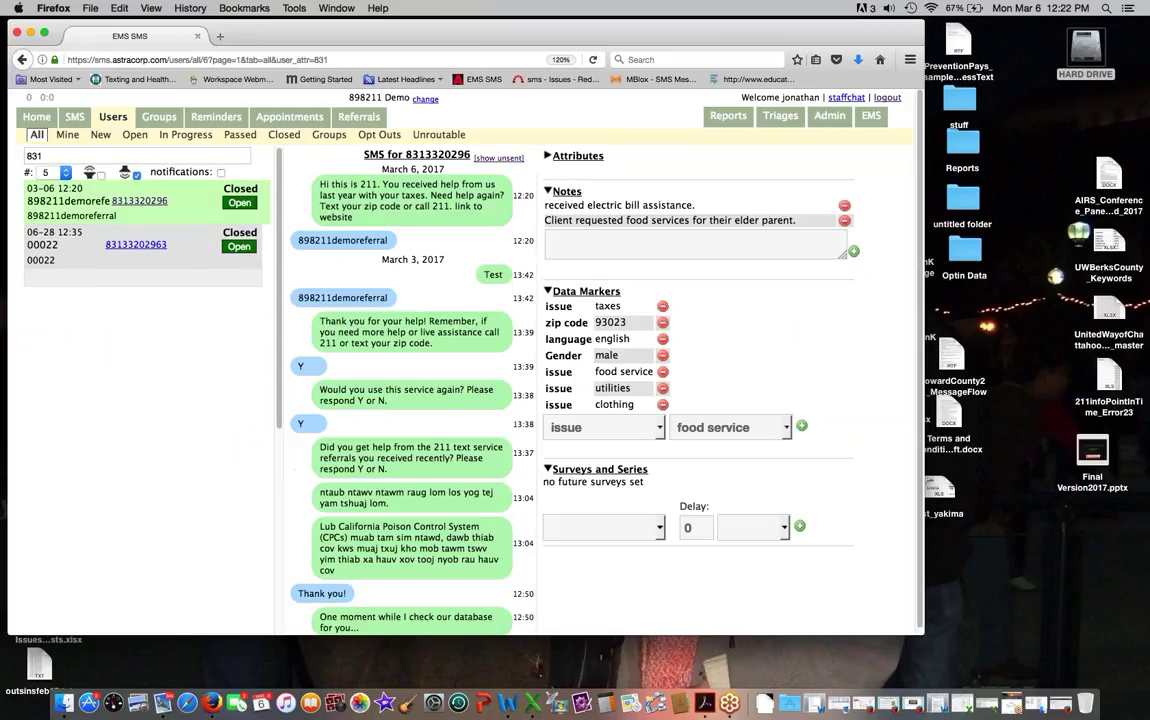
pyautogui.moveTo(525, 196)
pyautogui.moveTo(649, 312)
# Step: Start a new group and name it 'Tax Season Alerts'
pyautogui.click(159, 117)
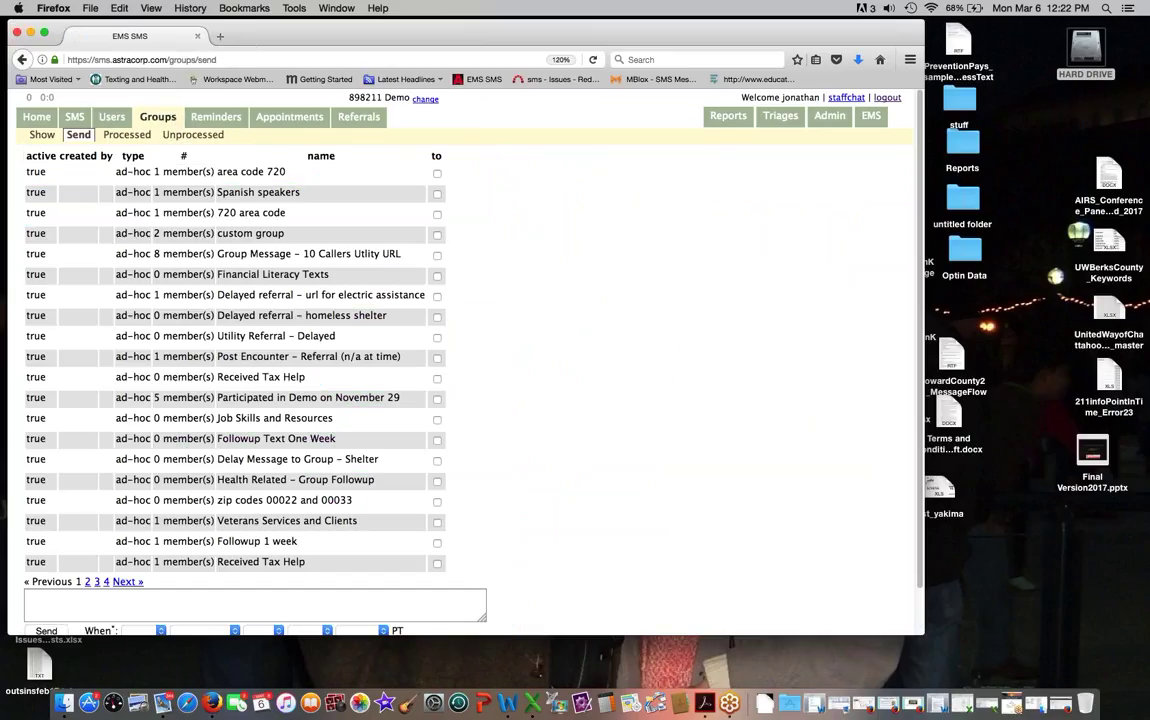
pyautogui.click(157, 118)
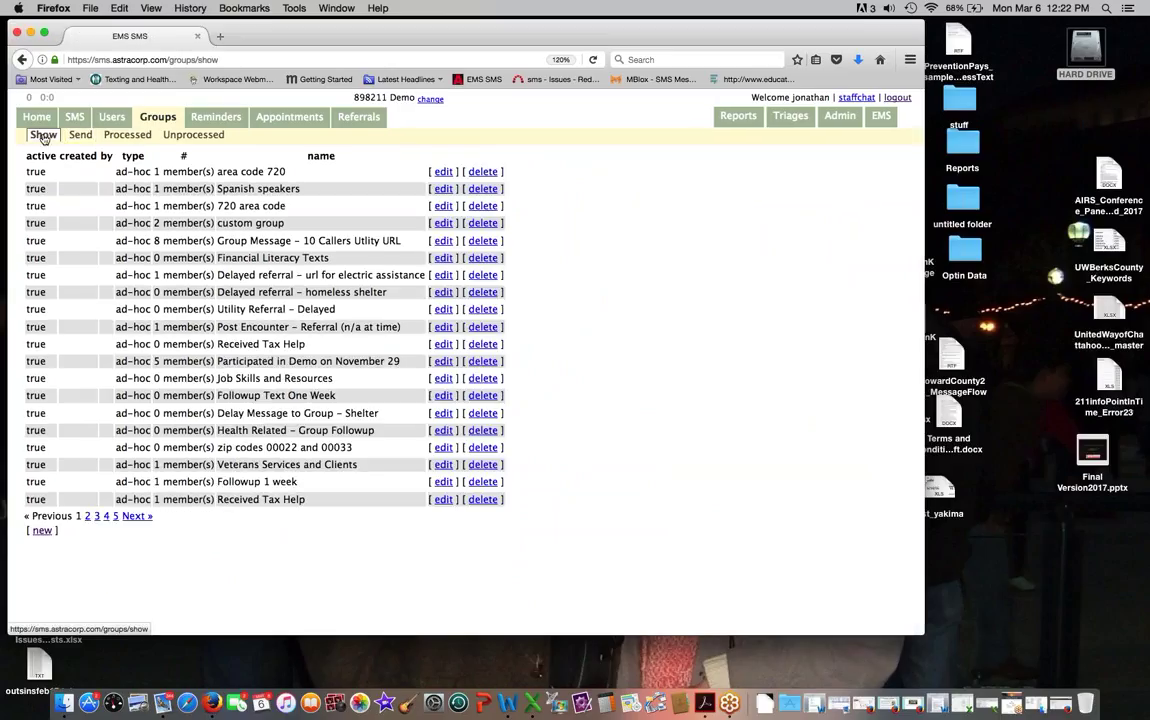
pyautogui.click(38, 532)
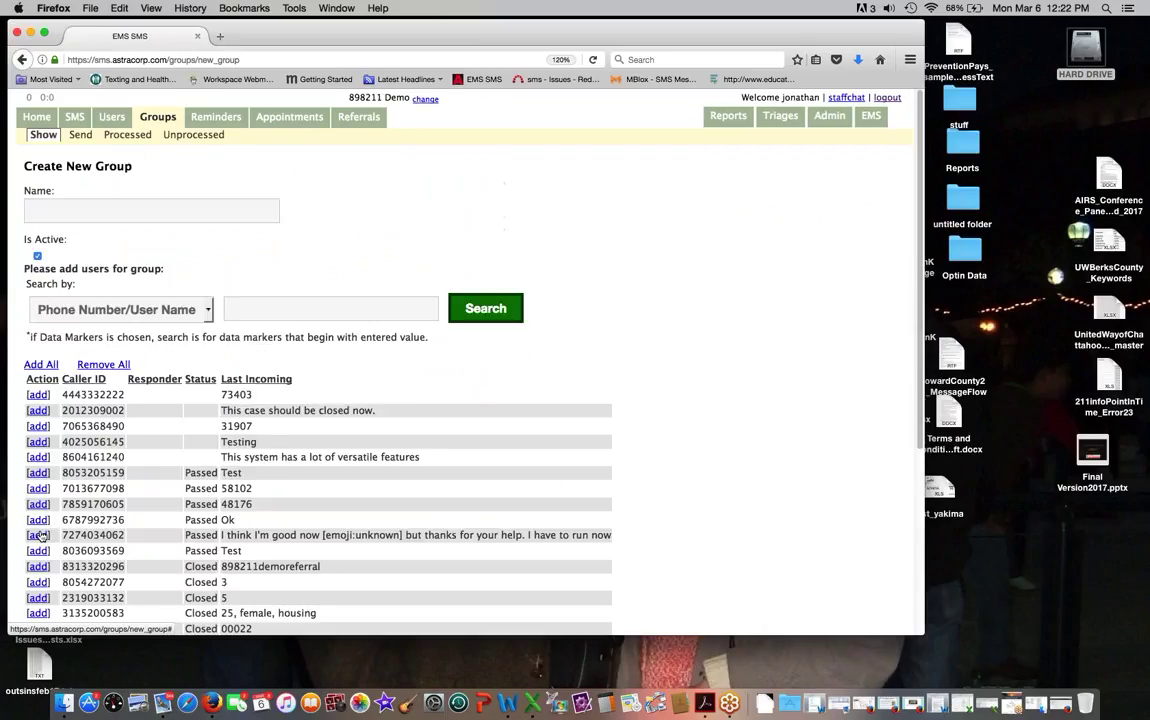
pyautogui.scroll(-1, 195, 418)
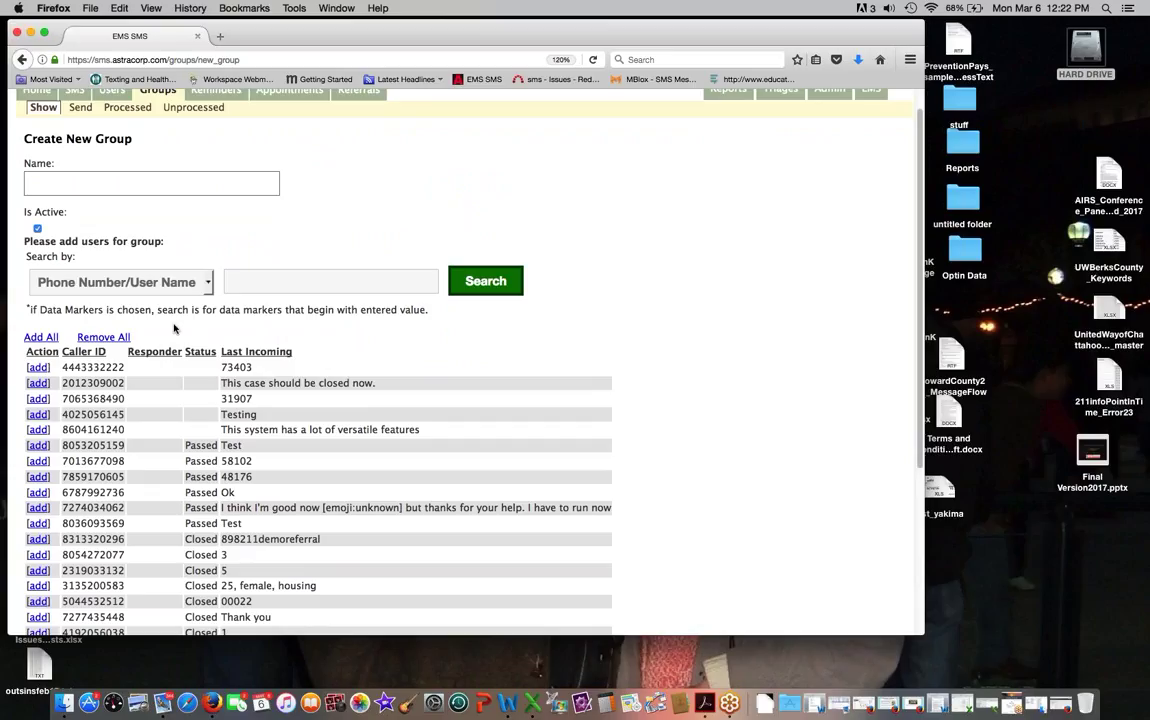
pyautogui.write('Tax Season Help')
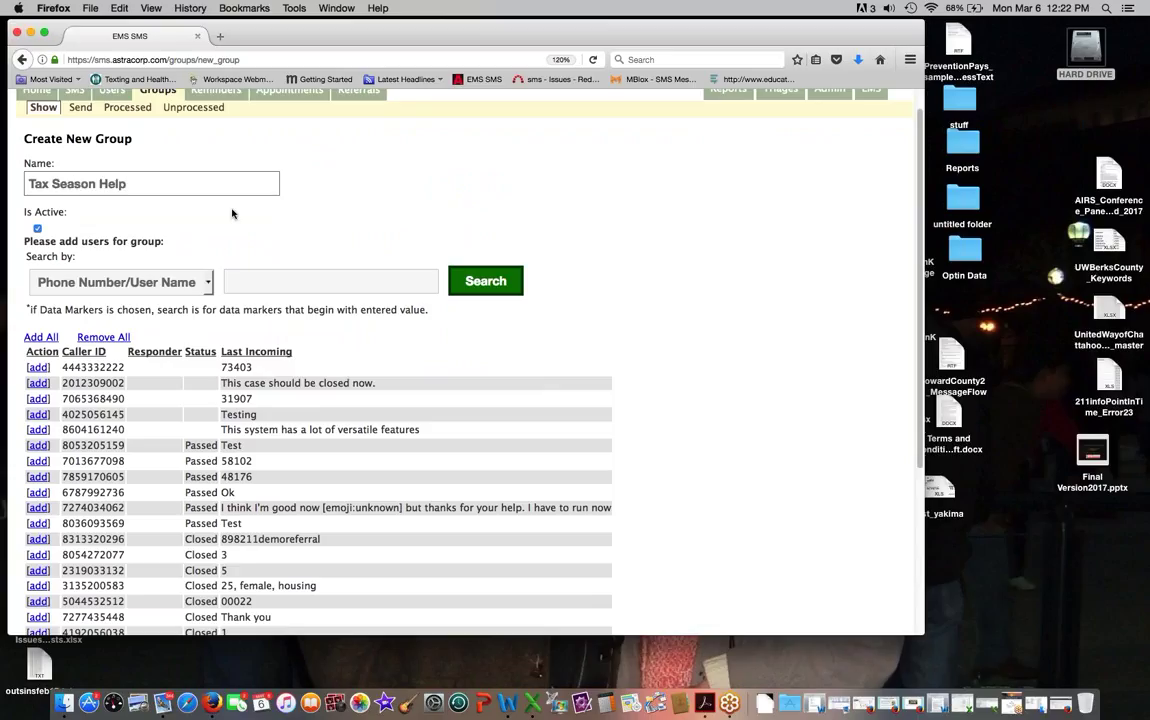
pyautogui.scroll(-1, 186, 227)
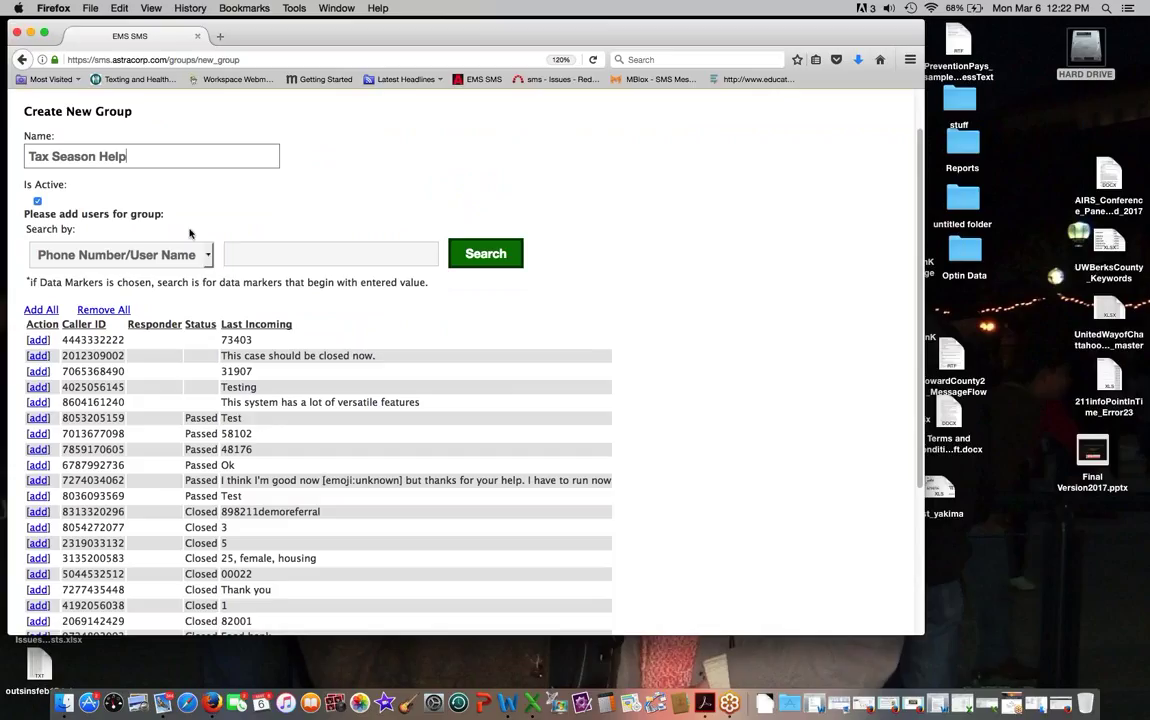
pyautogui.press('BackSpace')
pyautogui.press('BackSpace')
pyautogui.press('BackSpace')
pyautogui.press('BackSpace')
pyautogui.write('Alerts')
# Step: Search by data marker 'tax', add the matching caller, and save the group
pyautogui.click(184, 249)
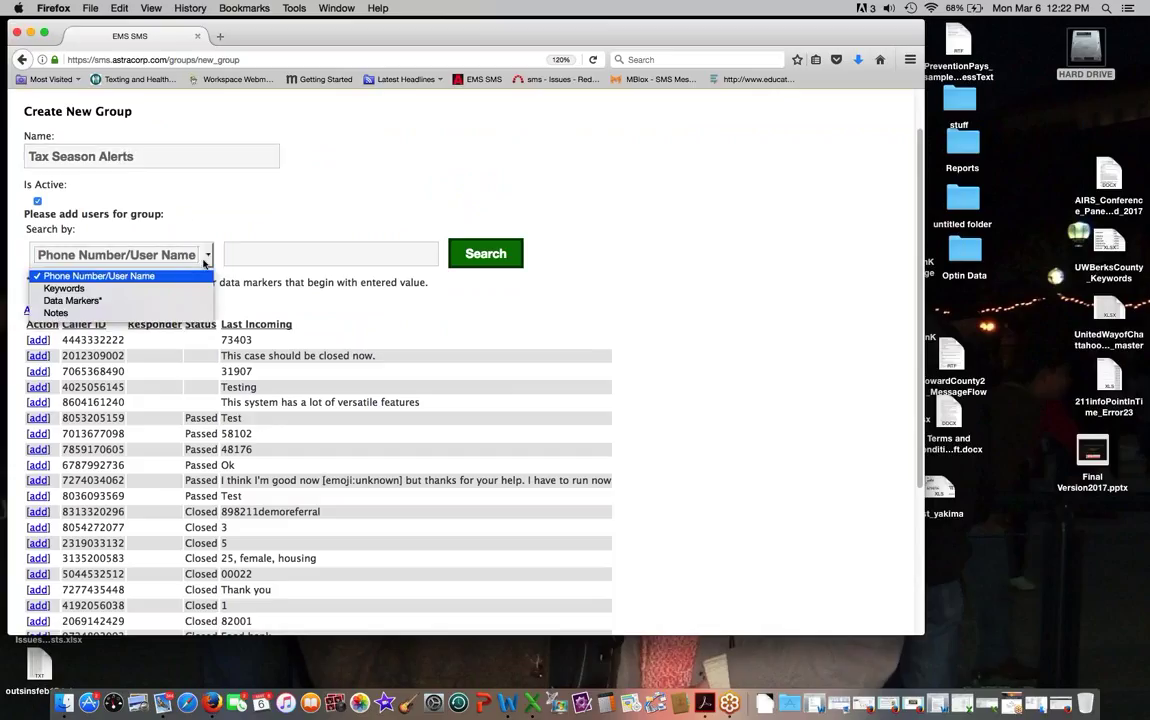
pyautogui.click(197, 301)
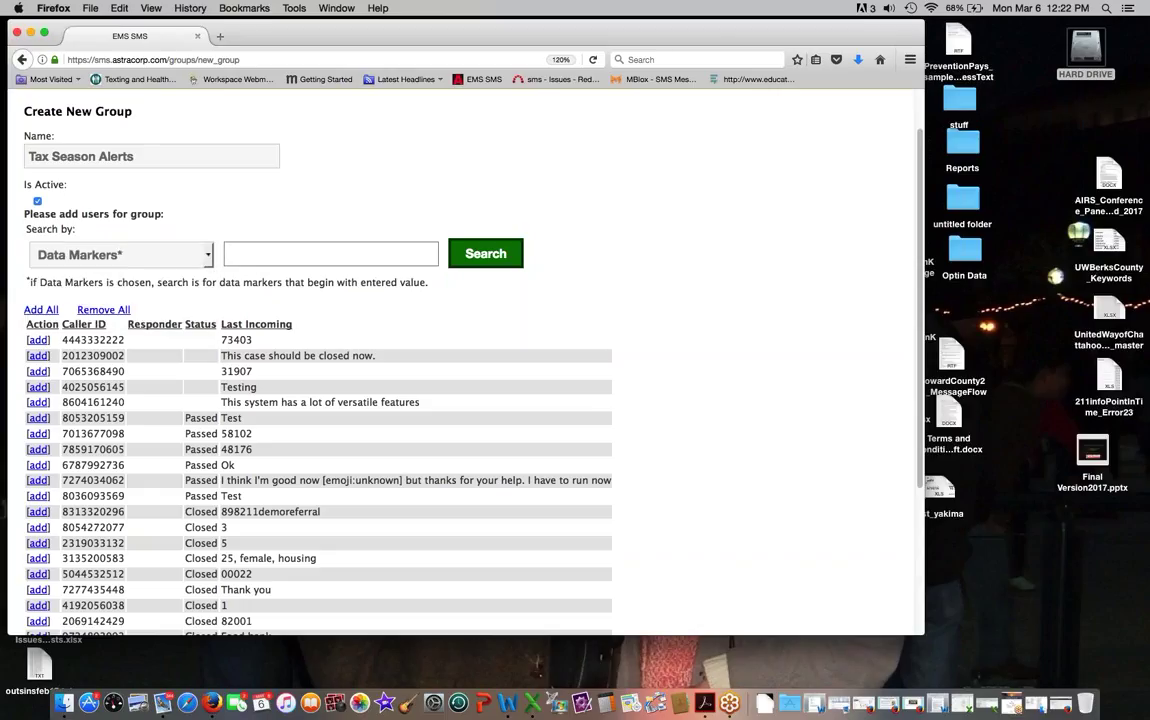
pyautogui.write('tax')
pyautogui.press('Return')
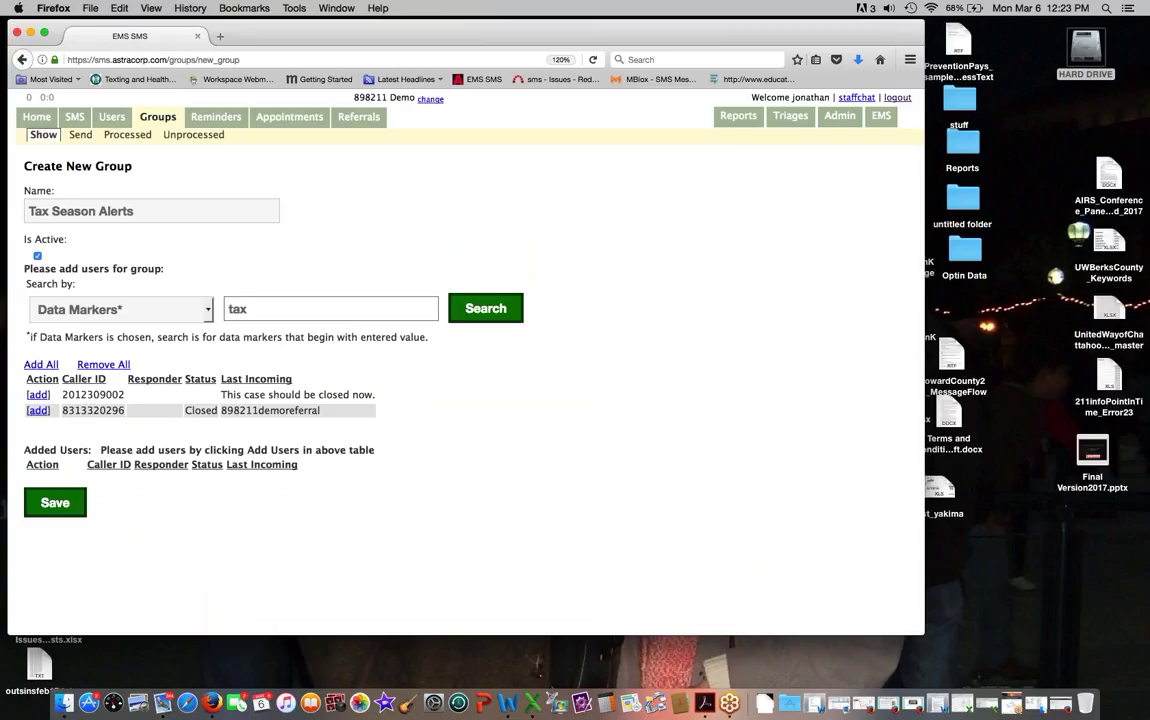
pyautogui.click(38, 410)
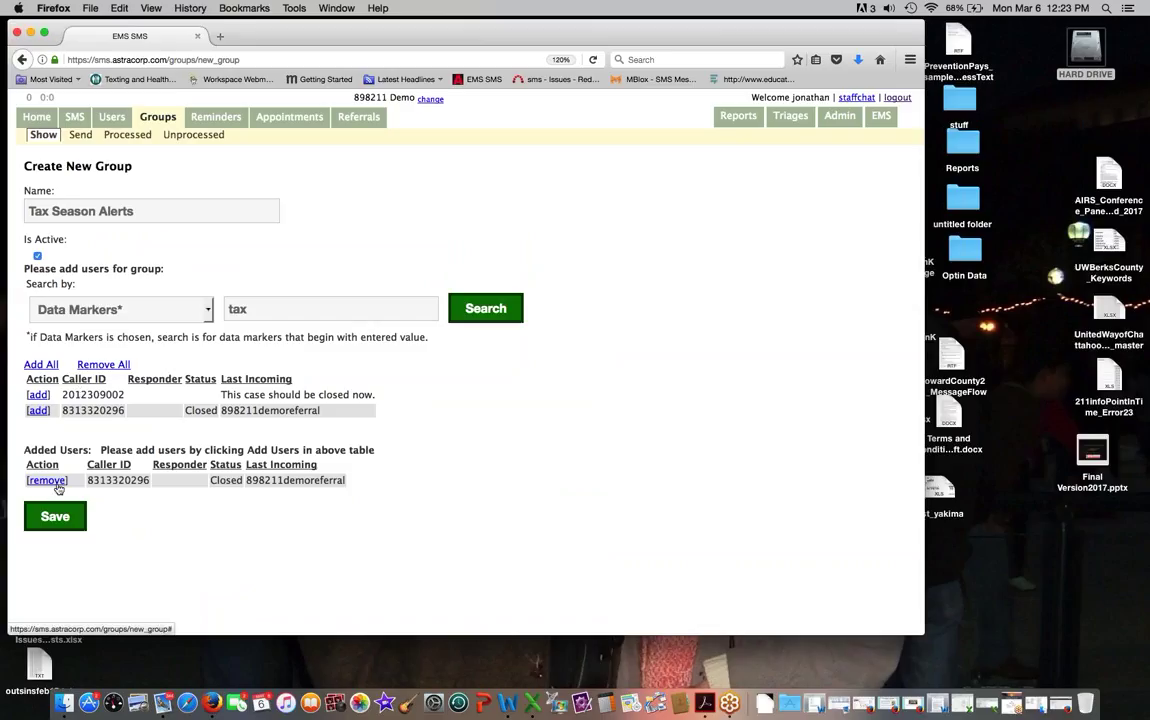
pyautogui.click(52, 520)
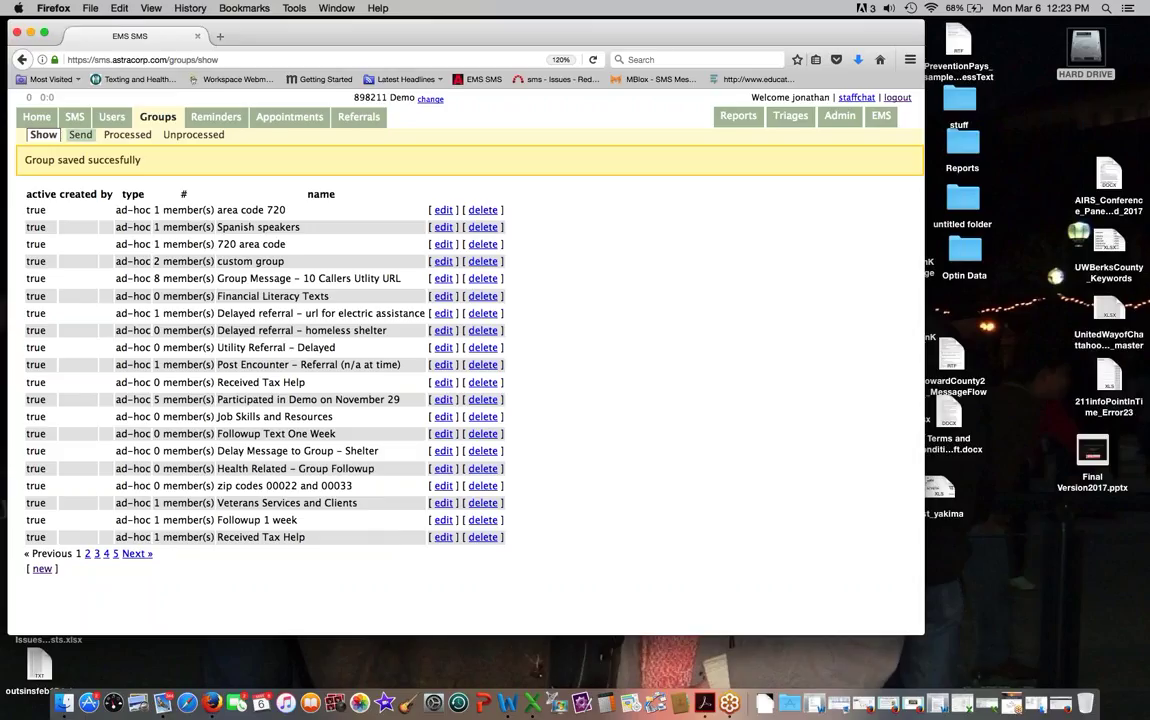
# Step: Select Tax Season Alerts on page 2 of the Groups Send list as recipient
pyautogui.click(81, 138)
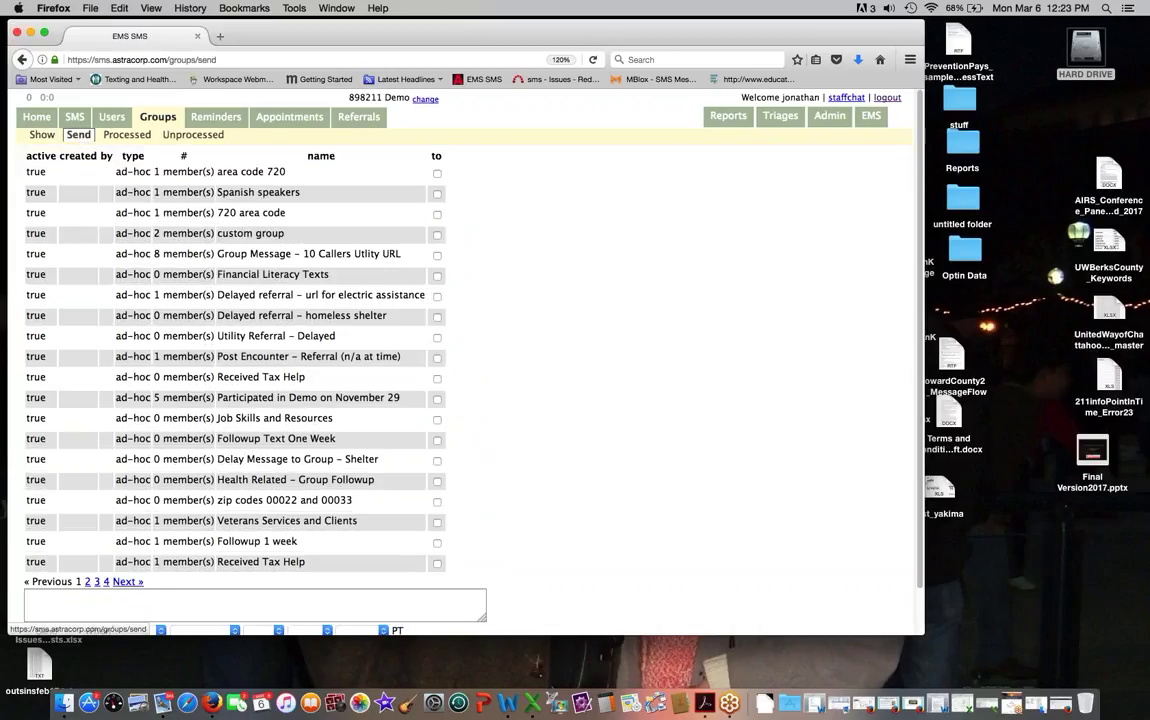
pyautogui.scroll(-3, 395, 347)
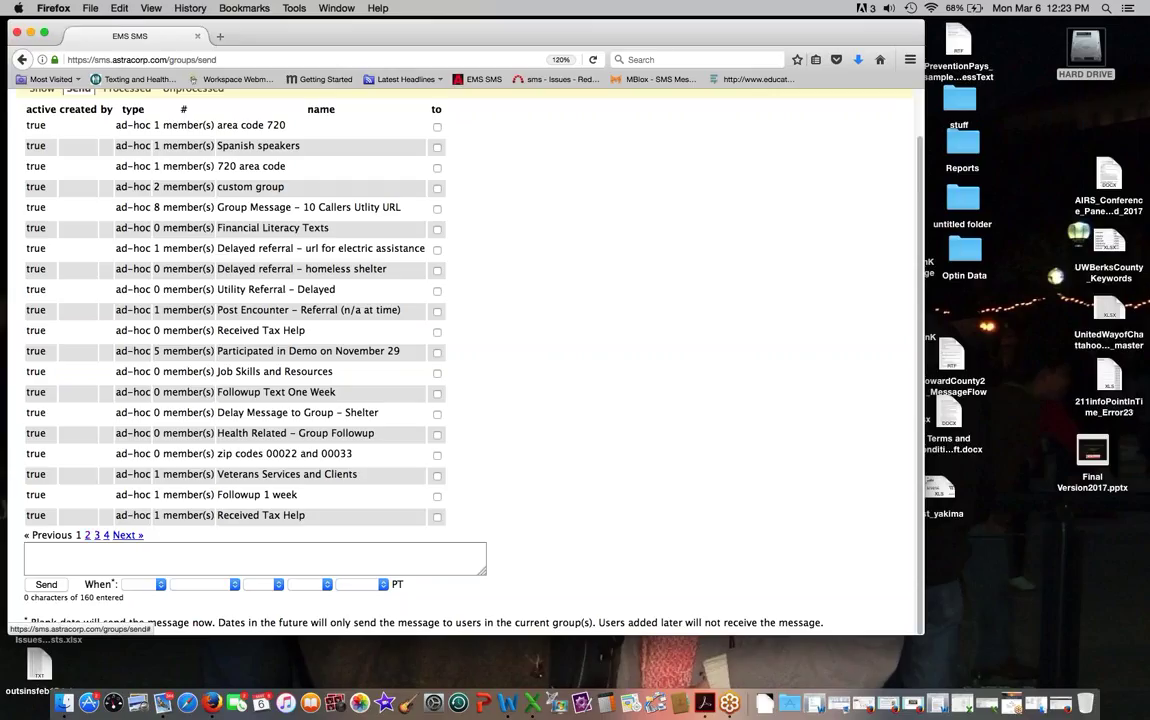
pyautogui.click(127, 535)
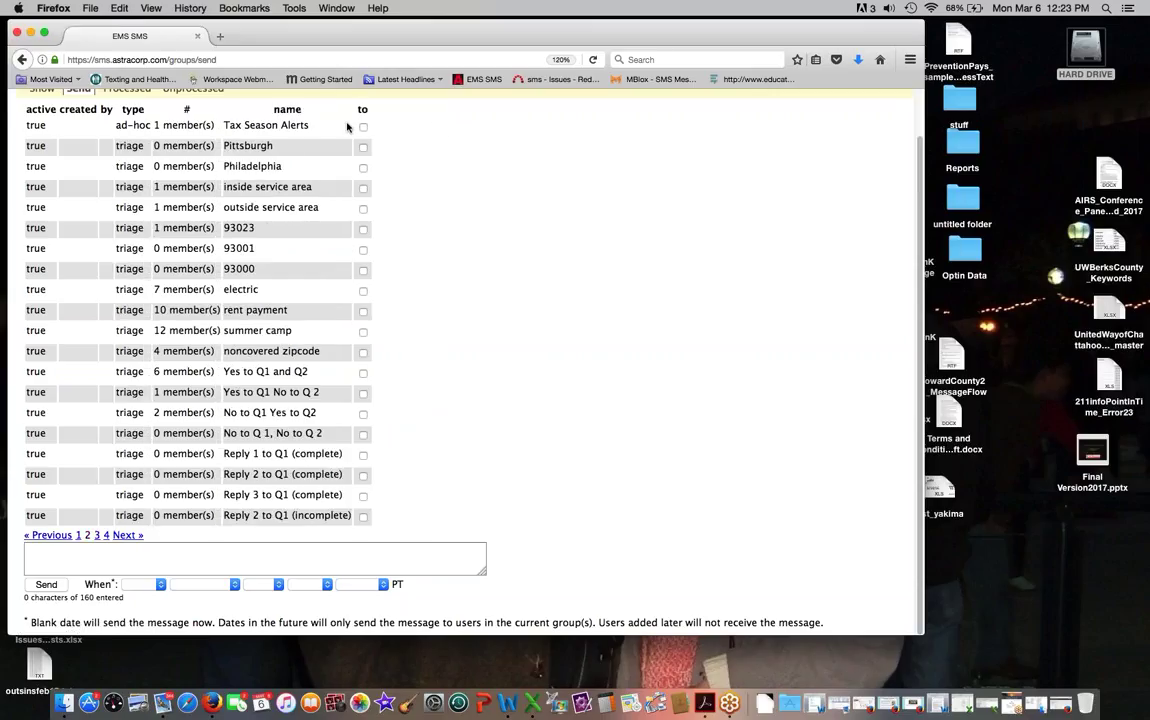
pyautogui.click(364, 128)
# Step: Type the message 'Hi, this is 211! We are providing free tax help this year…'
pyautogui.click(230, 547)
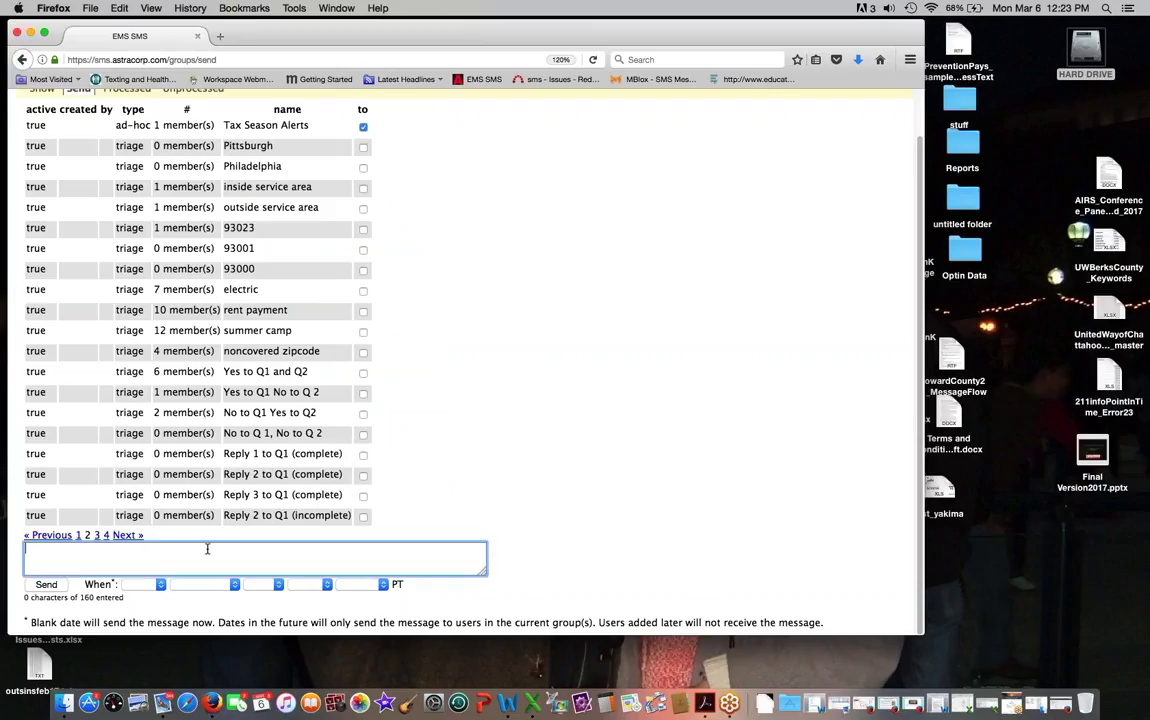
pyautogui.write('Hi, this is 211')
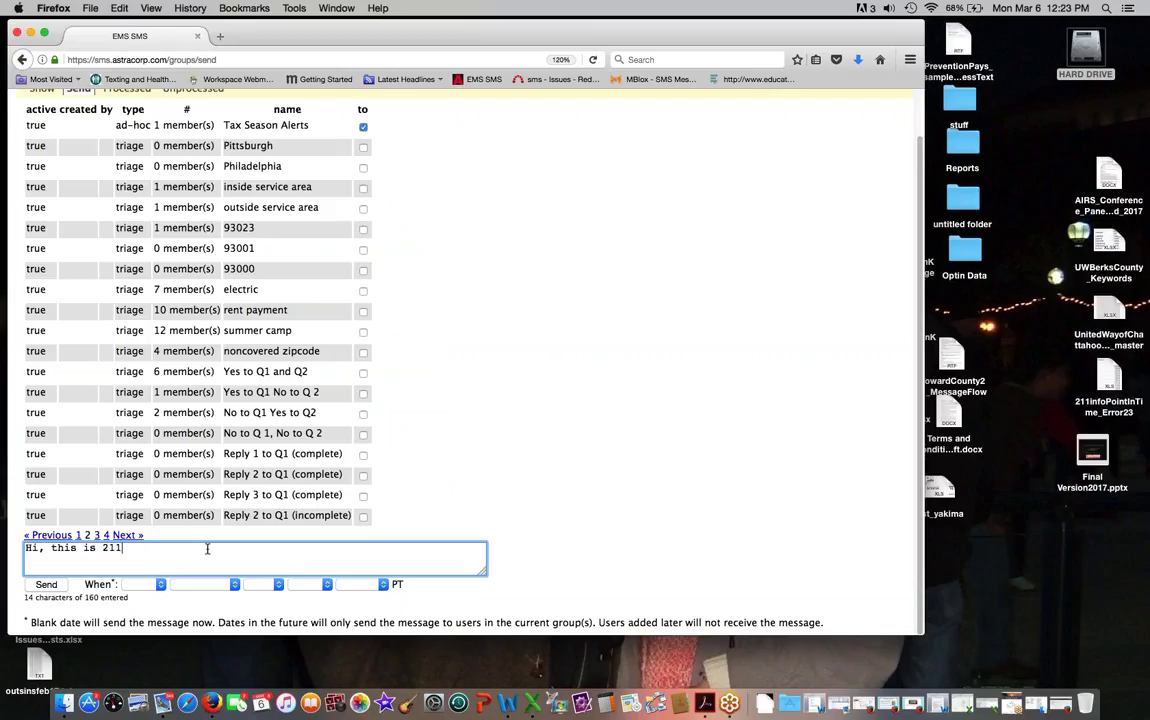
pyautogui.write('! We are provding')
pyautogui.press('BackSpace')
pyautogui.press('BackSpace')
pyautogui.press('BackSpace')
pyautogui.press('BackSpace')
pyautogui.write('iding free tax help this ')
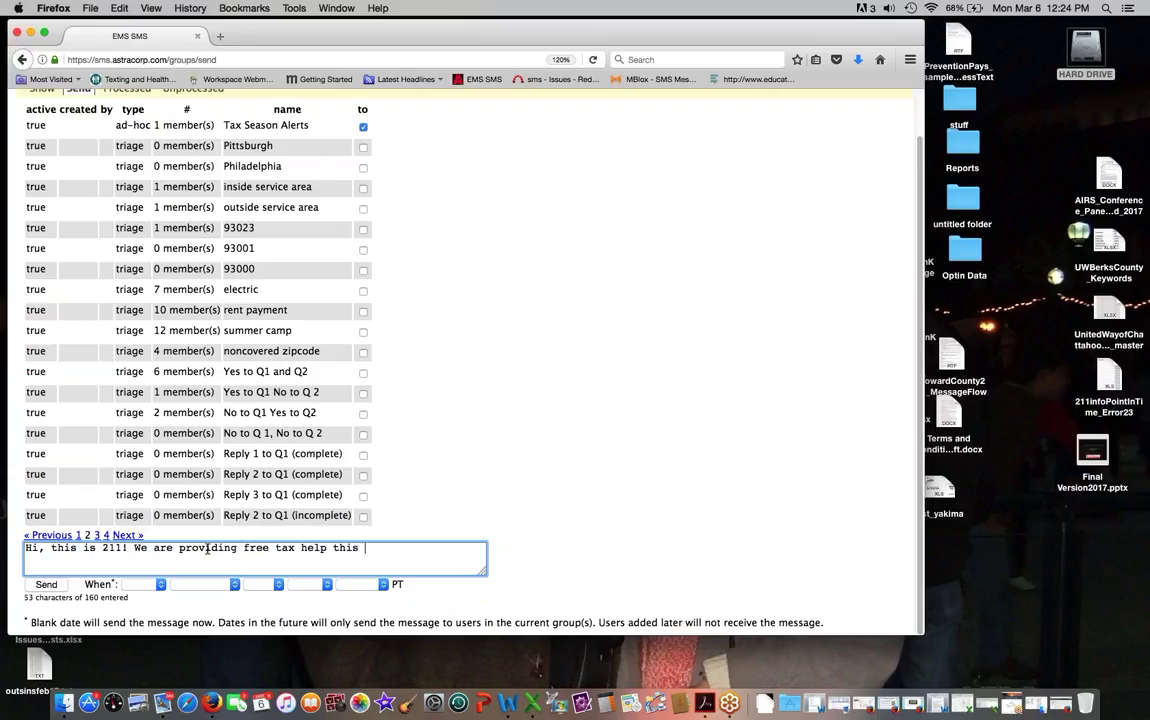
pyautogui.write('year.! Pleae')
pyautogui.press('BackSpace')
pyautogui.write('se check out ')
pyautogui.write('our webs')
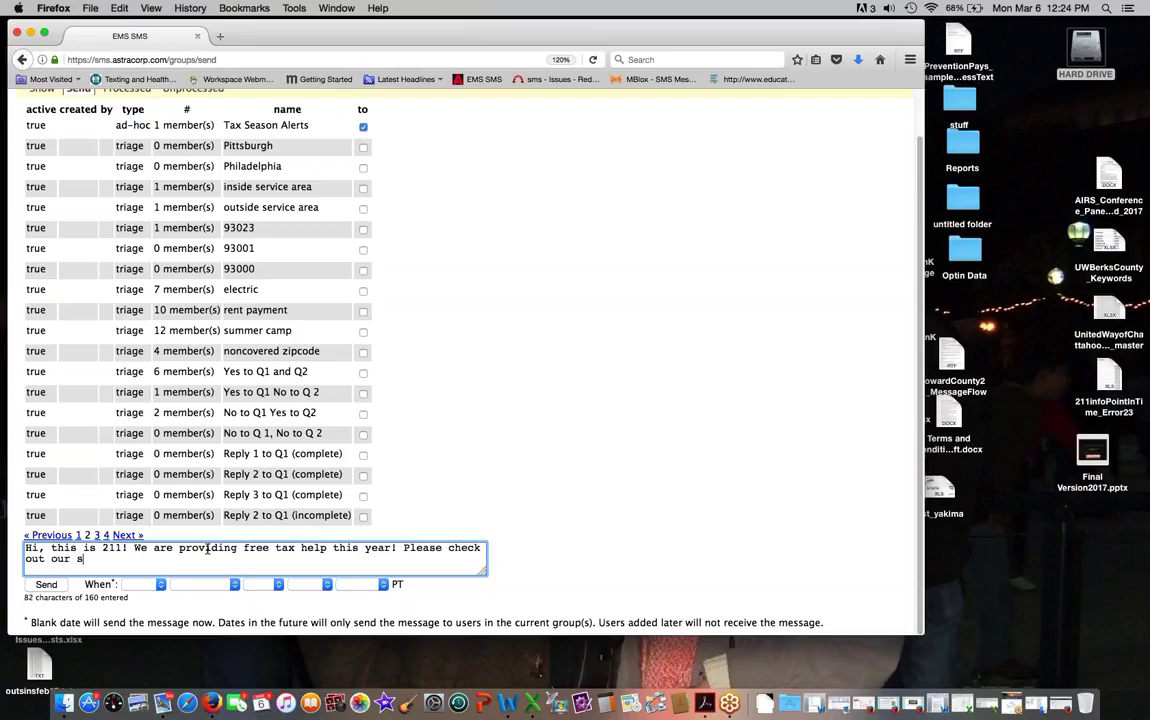
pyautogui.write('ite and if you quali')
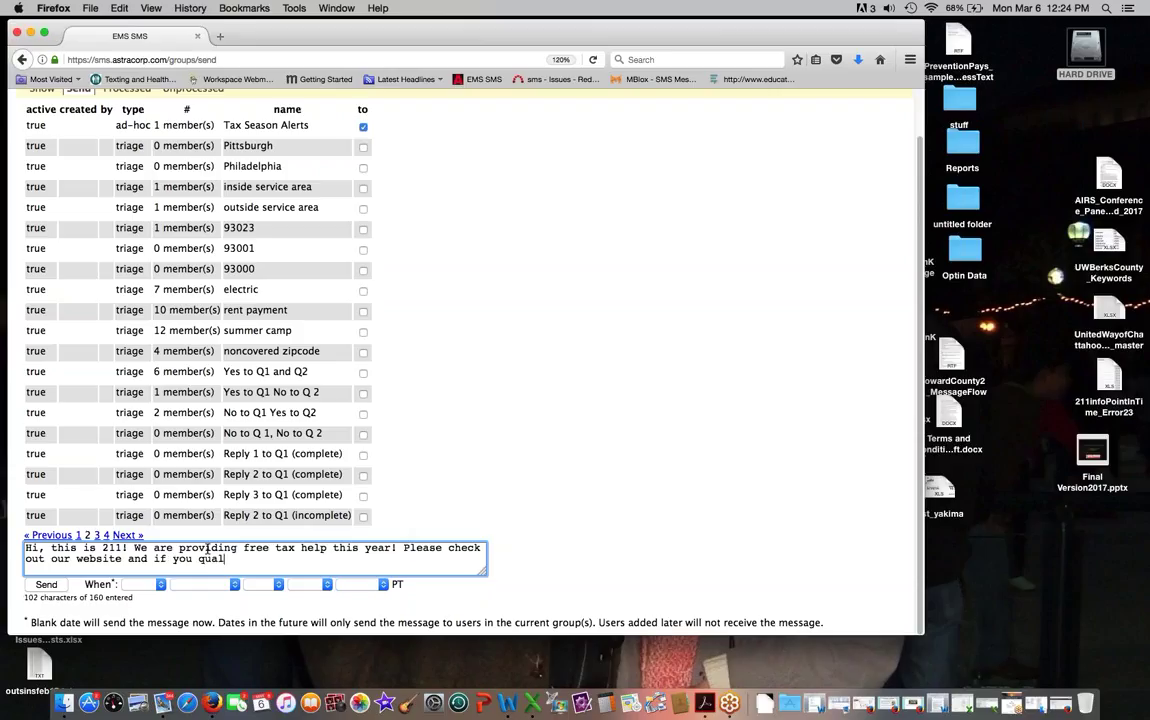
pyautogui.write('fy, text us your zip code or call ')
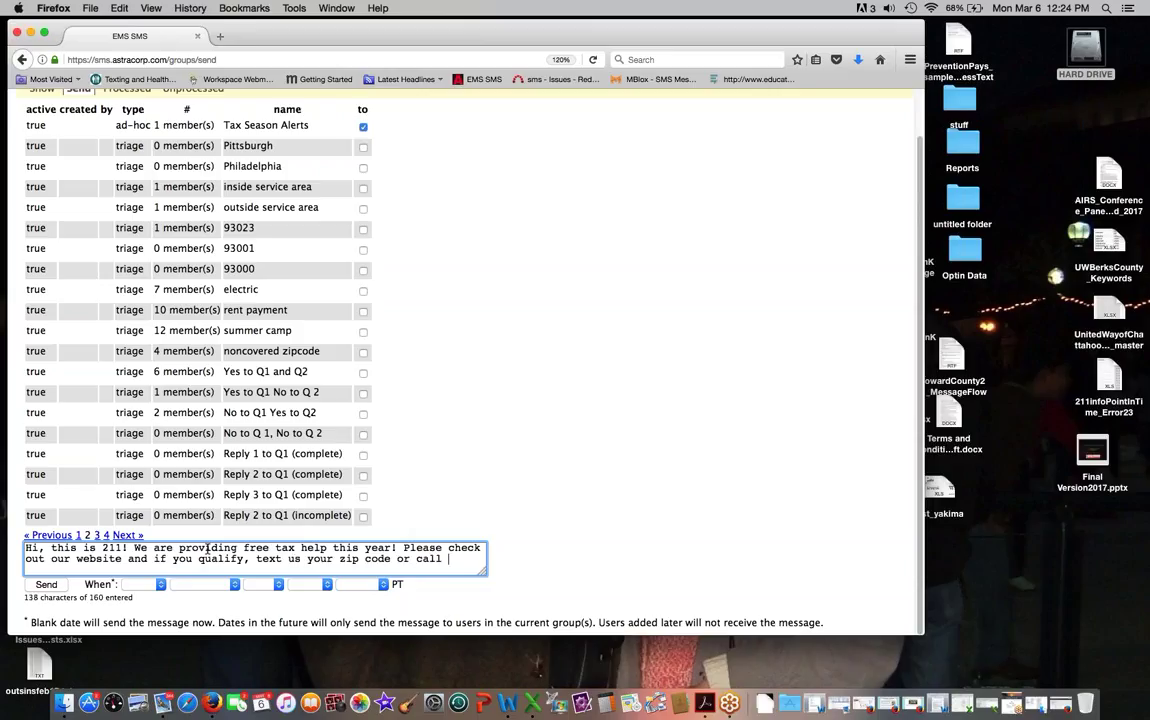
pyautogui.write('211.')
# Step: Schedule the group message for 2017 March 6 at 12:30 PT
pyautogui.click(145, 584)
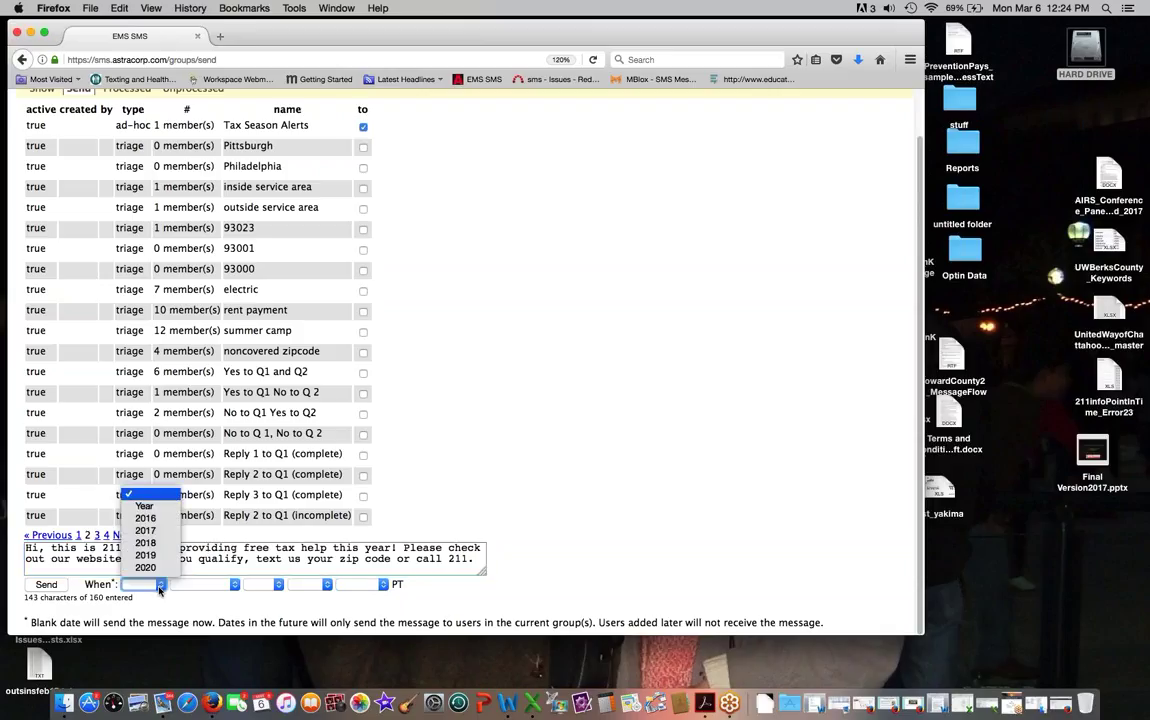
pyautogui.click(147, 530)
pyautogui.click(218, 586)
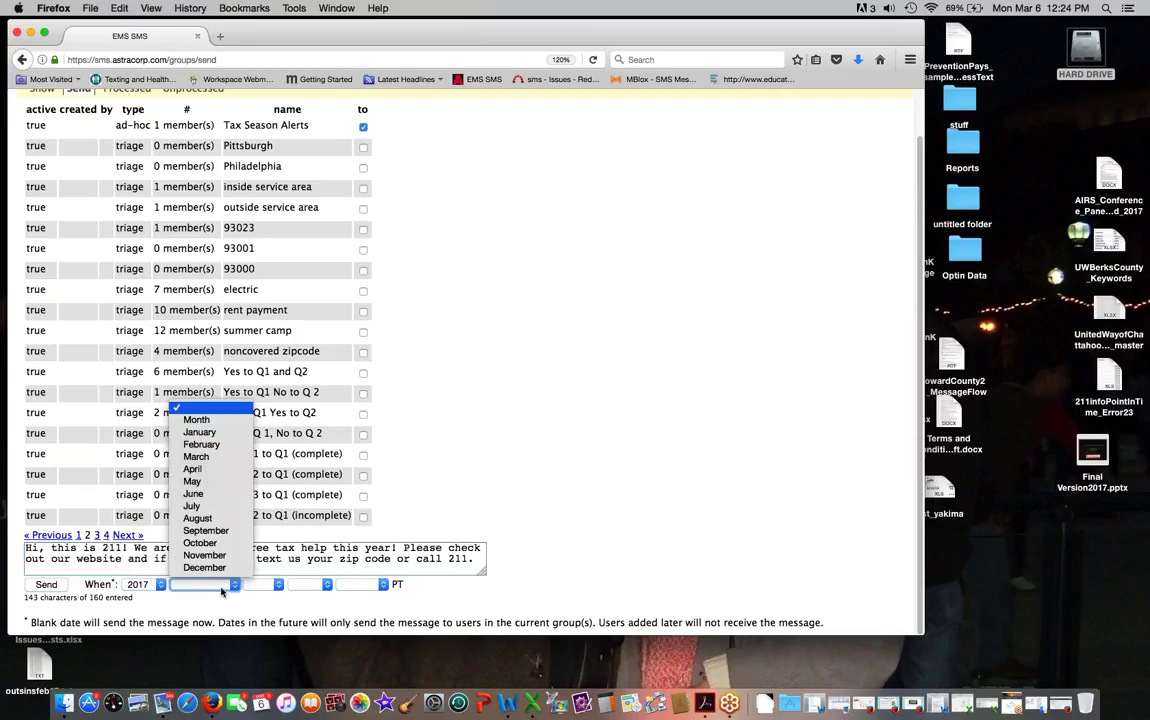
pyautogui.click(197, 457)
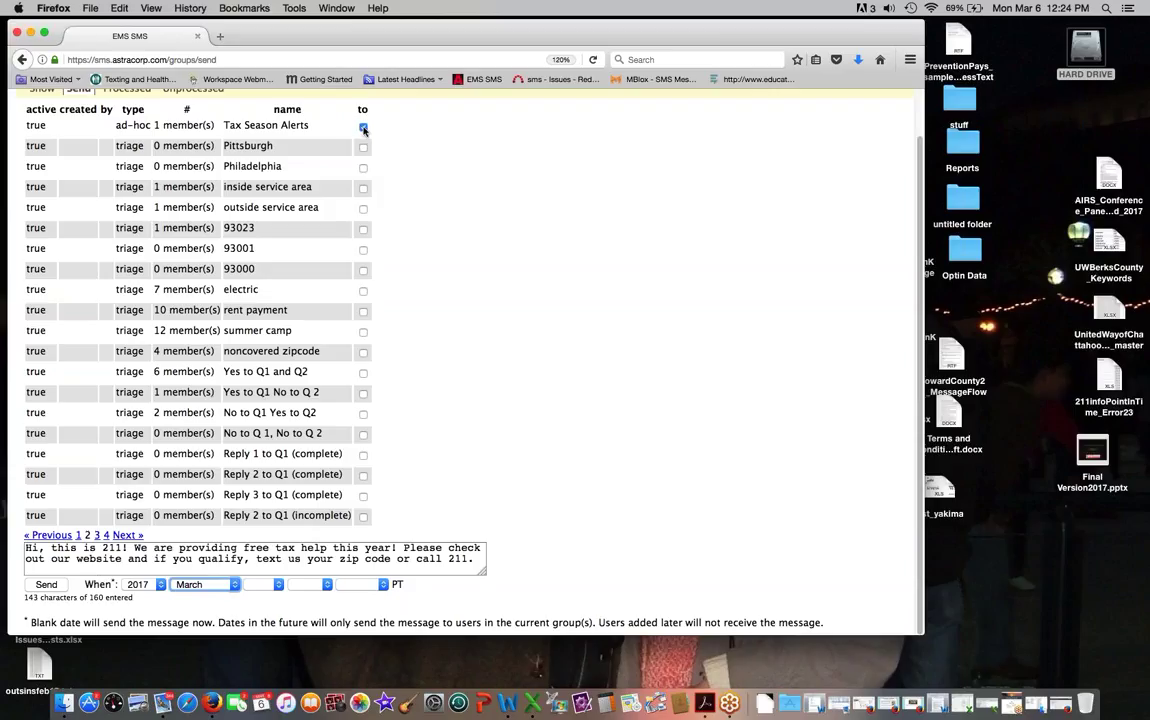
pyautogui.click(268, 586)
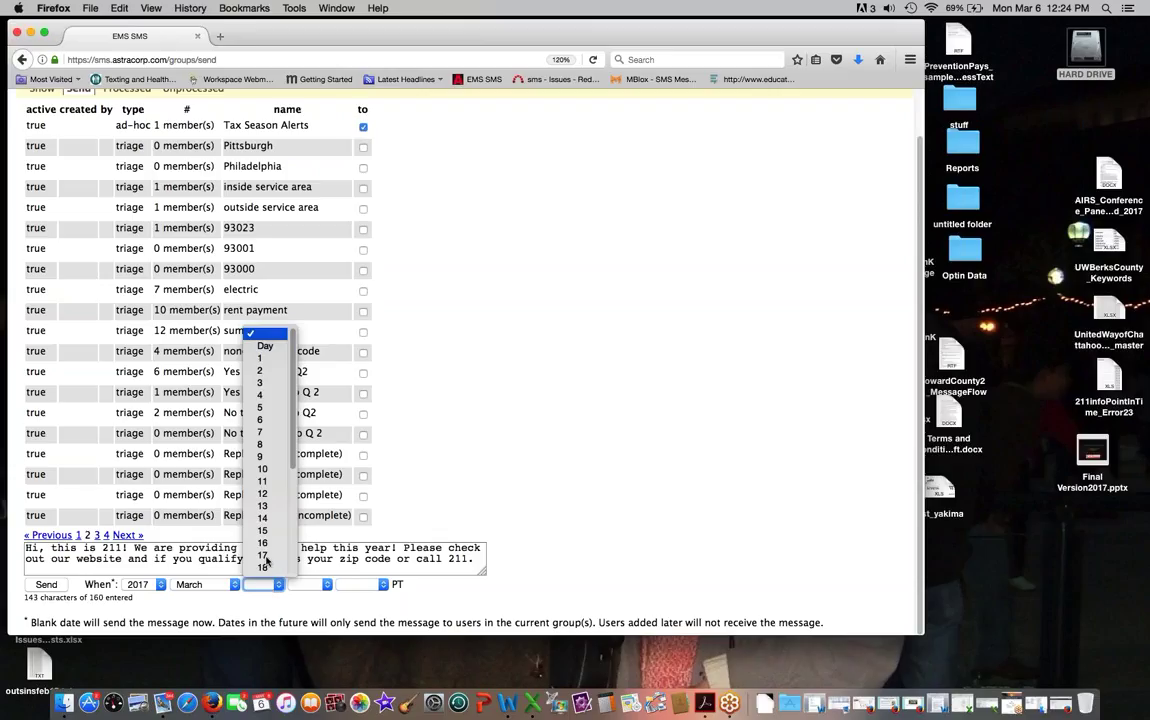
pyautogui.click(240, 379)
pyautogui.click(313, 585)
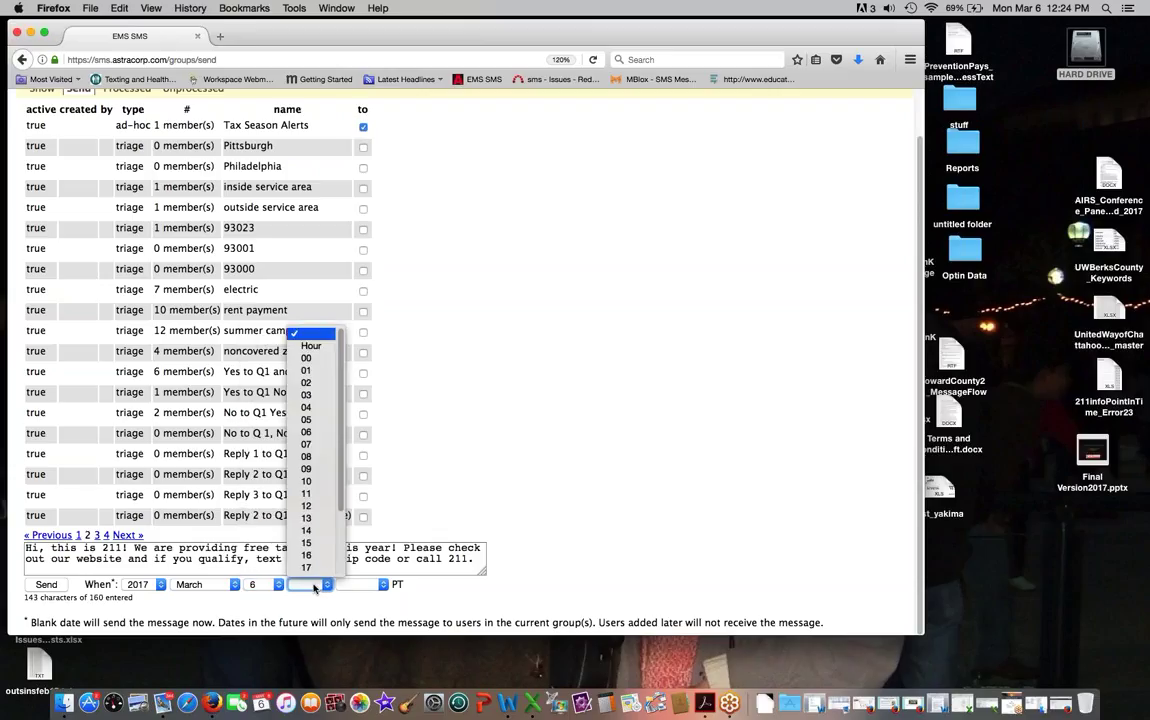
pyautogui.click(310, 507)
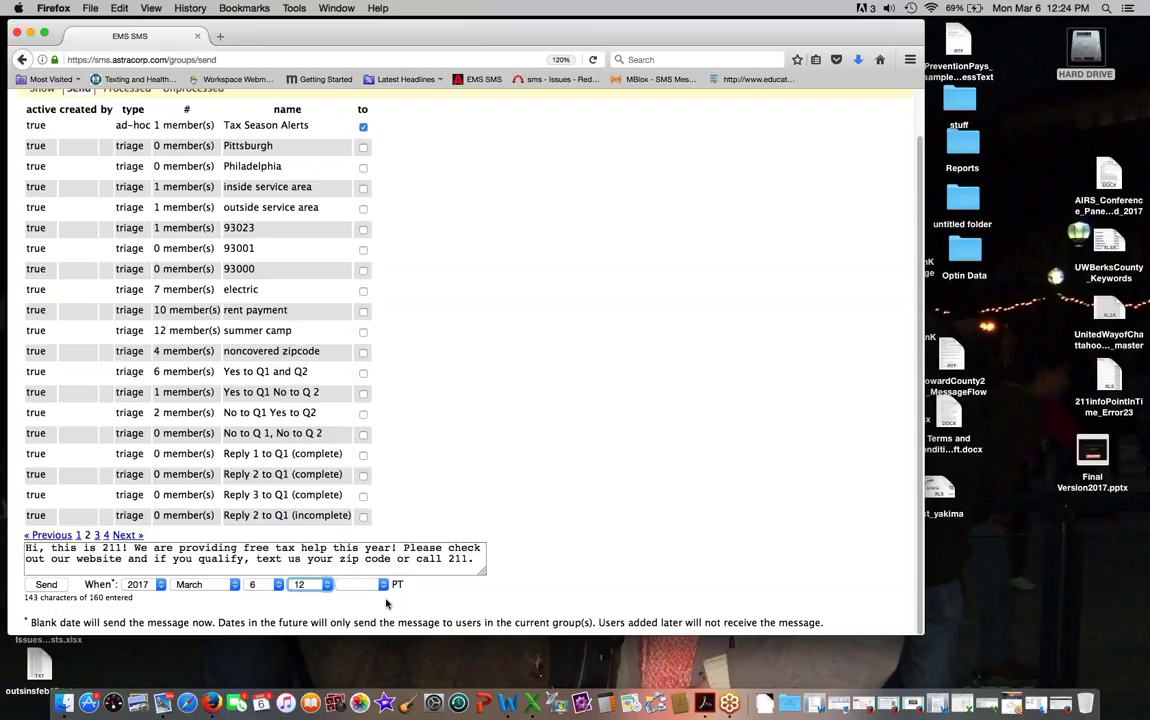
pyautogui.click(380, 586)
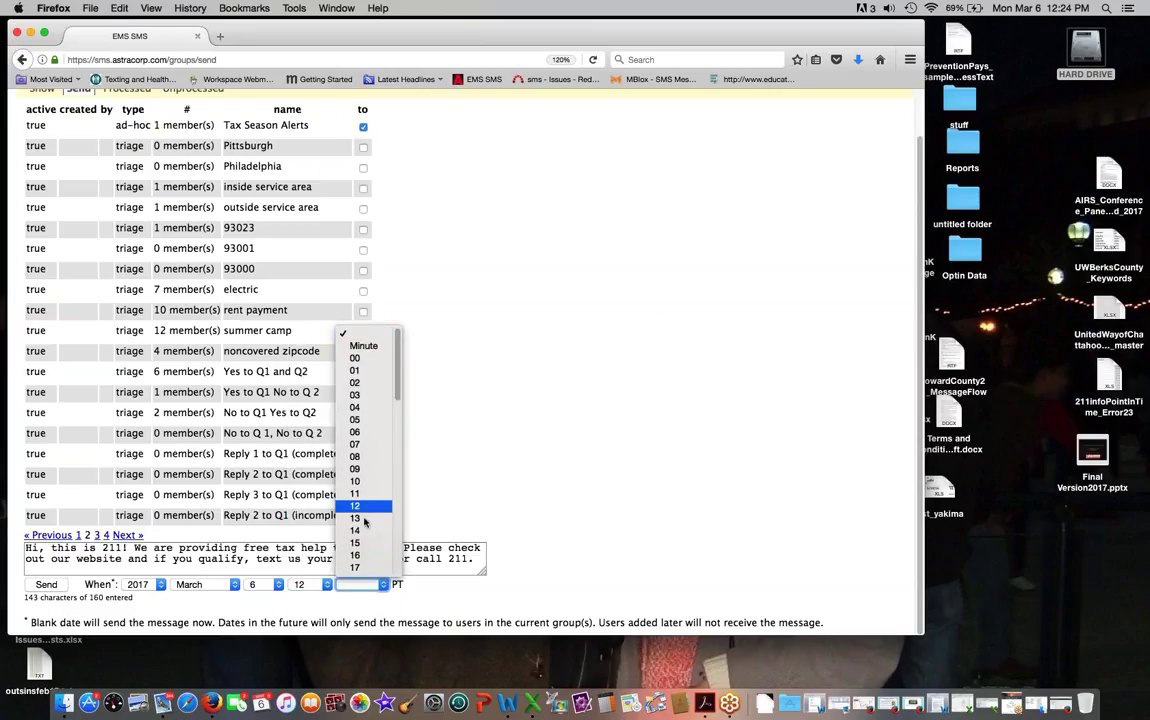
pyautogui.scroll(-5, 365, 525)
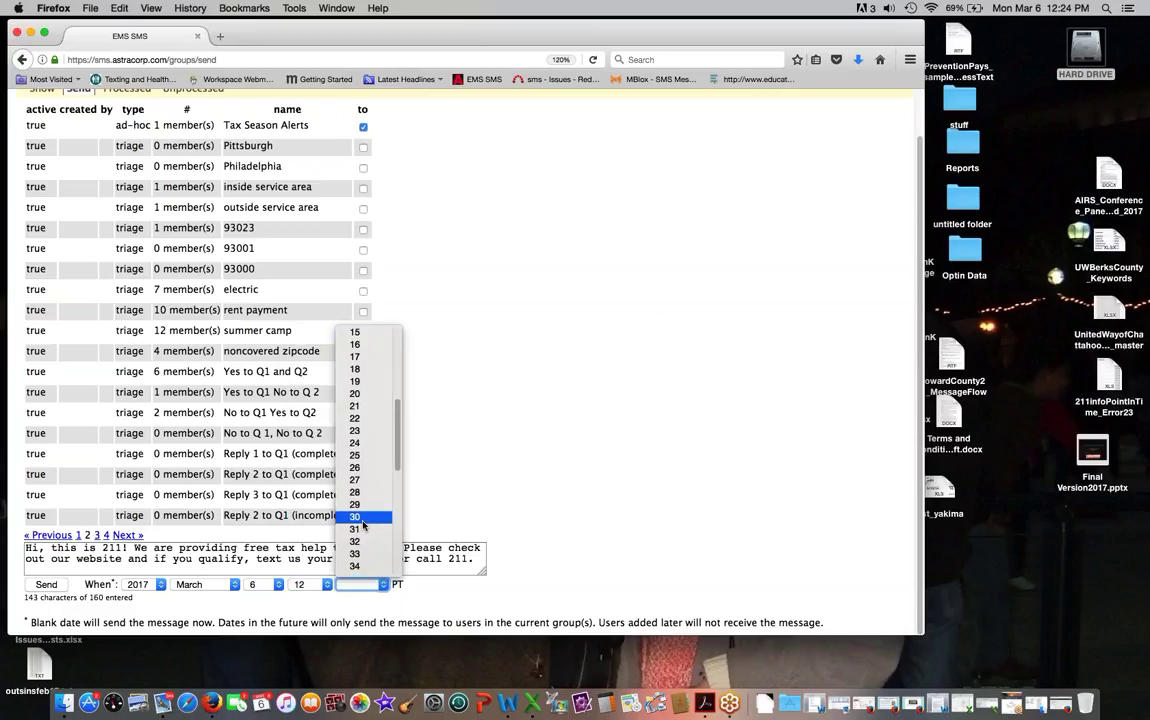
pyautogui.click(360, 517)
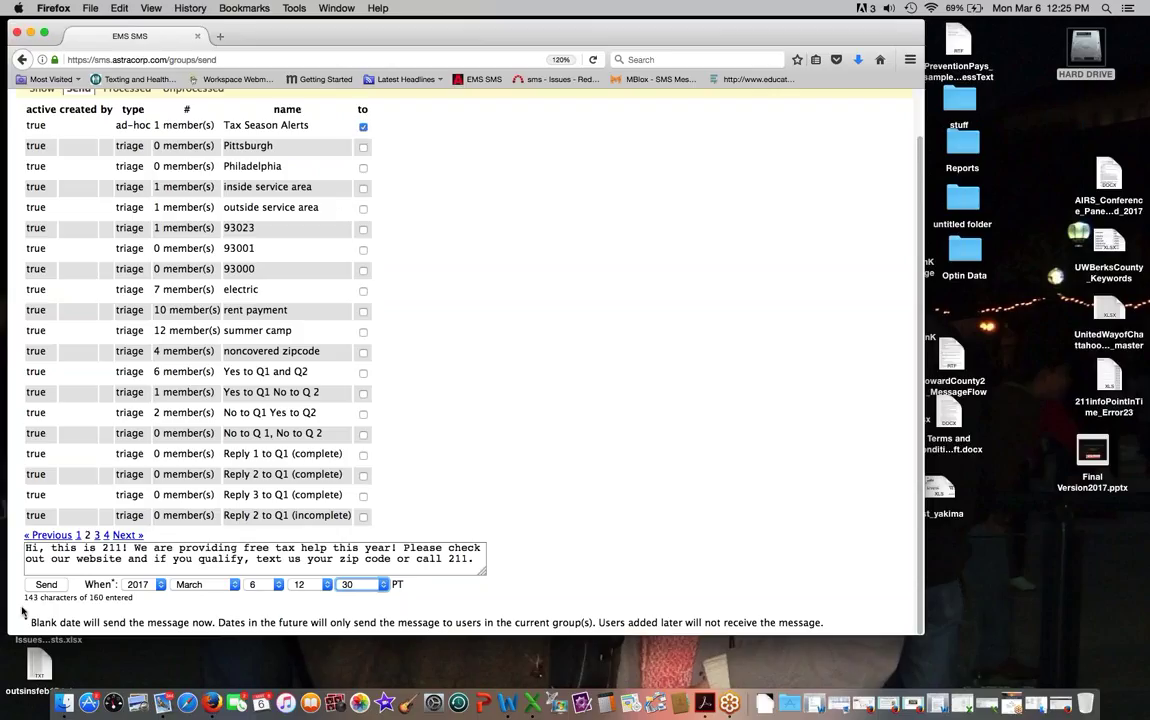
# Step: Send the scheduled message and view it in the Processed group messages list
pyautogui.click(46, 585)
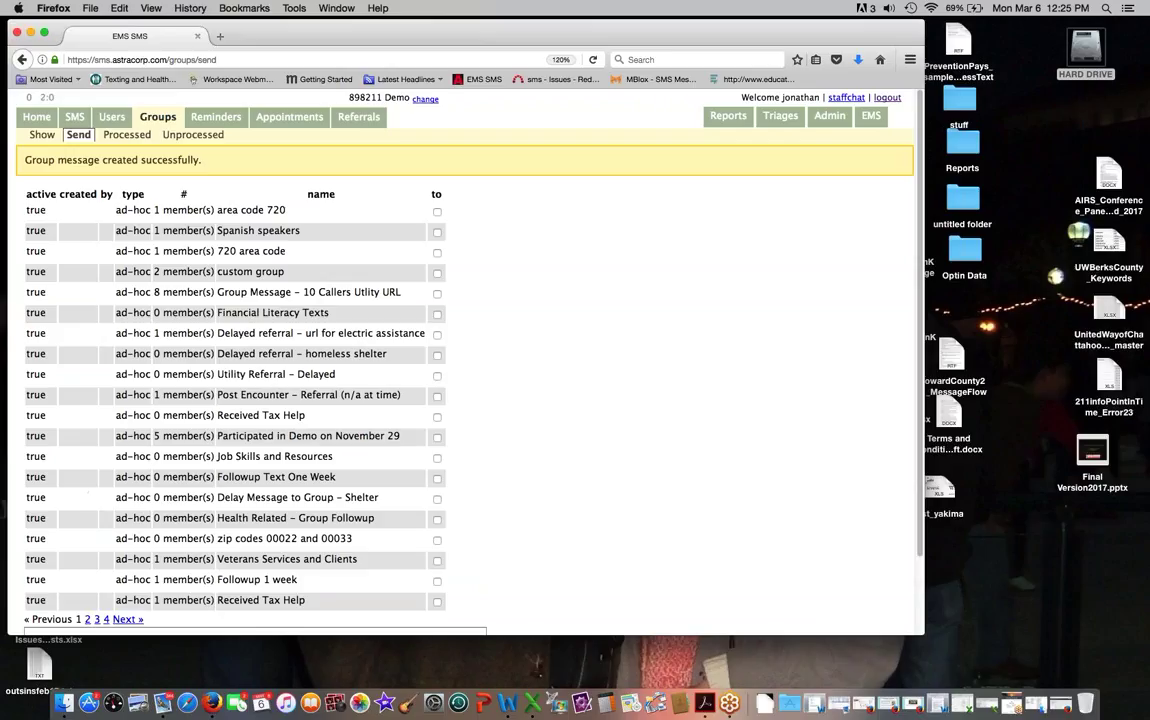
pyautogui.click(127, 134)
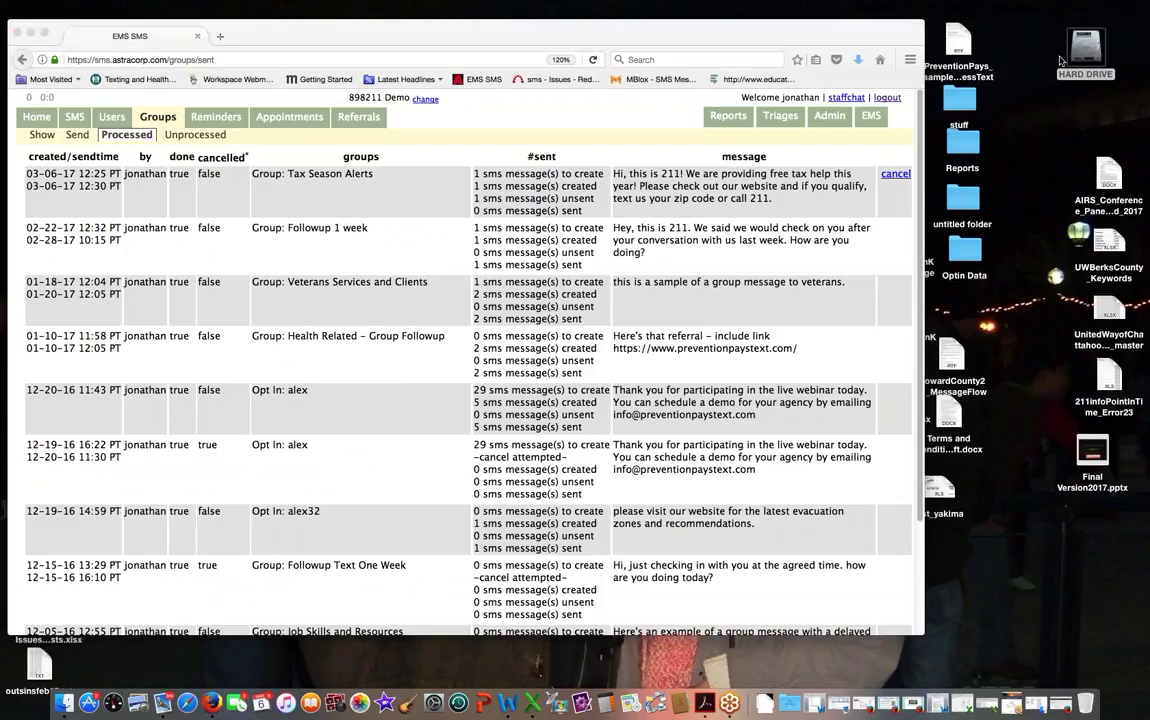
pyautogui.moveTo(421, 33); pyautogui.dragTo(430, 33)
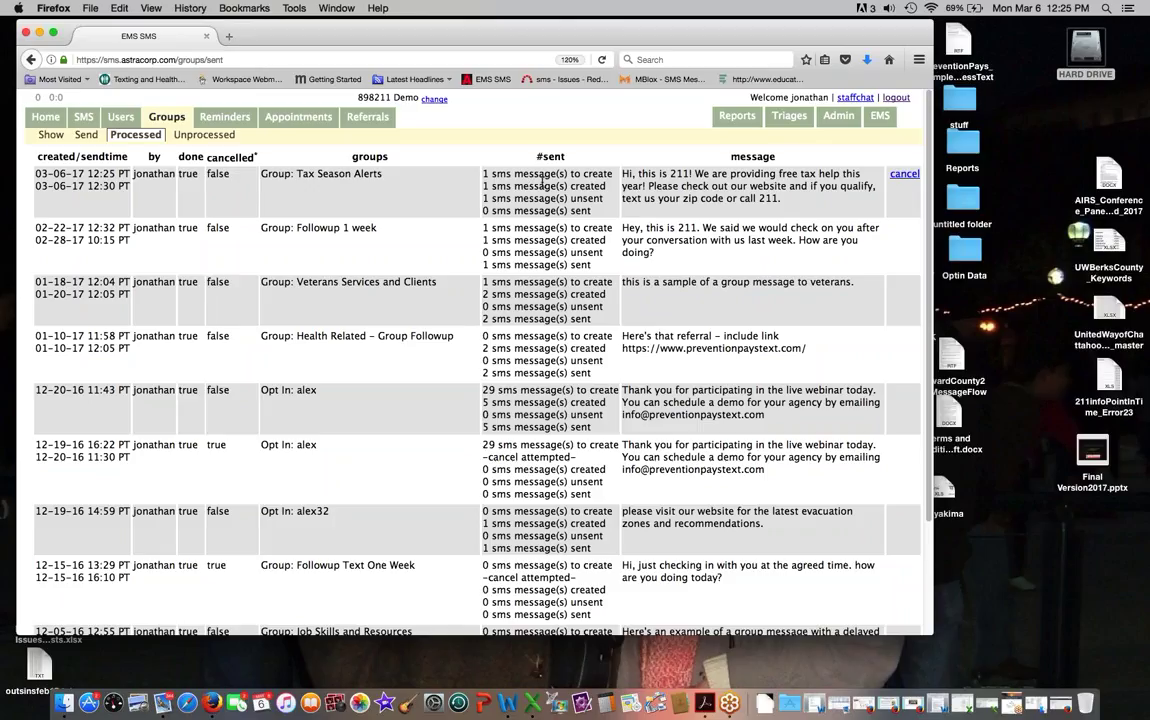
# Step: Find the contact by phone number, open their conversation, and review the data marker categories
pyautogui.click(120, 117)
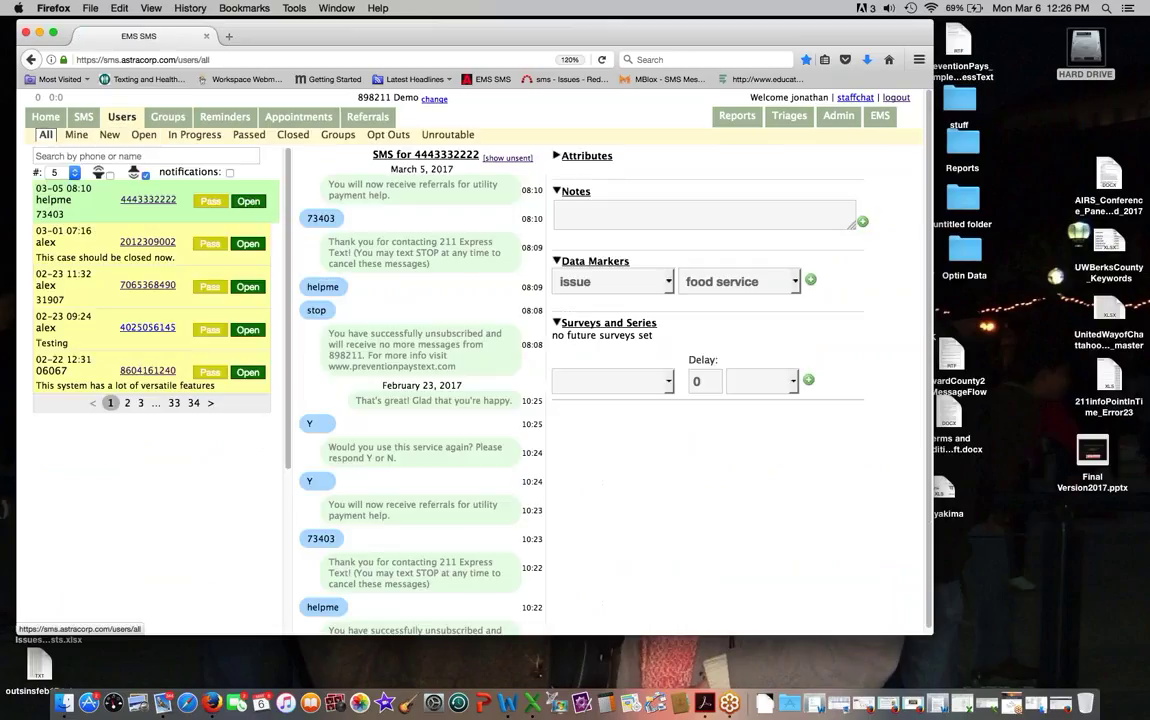
pyautogui.click(95, 157)
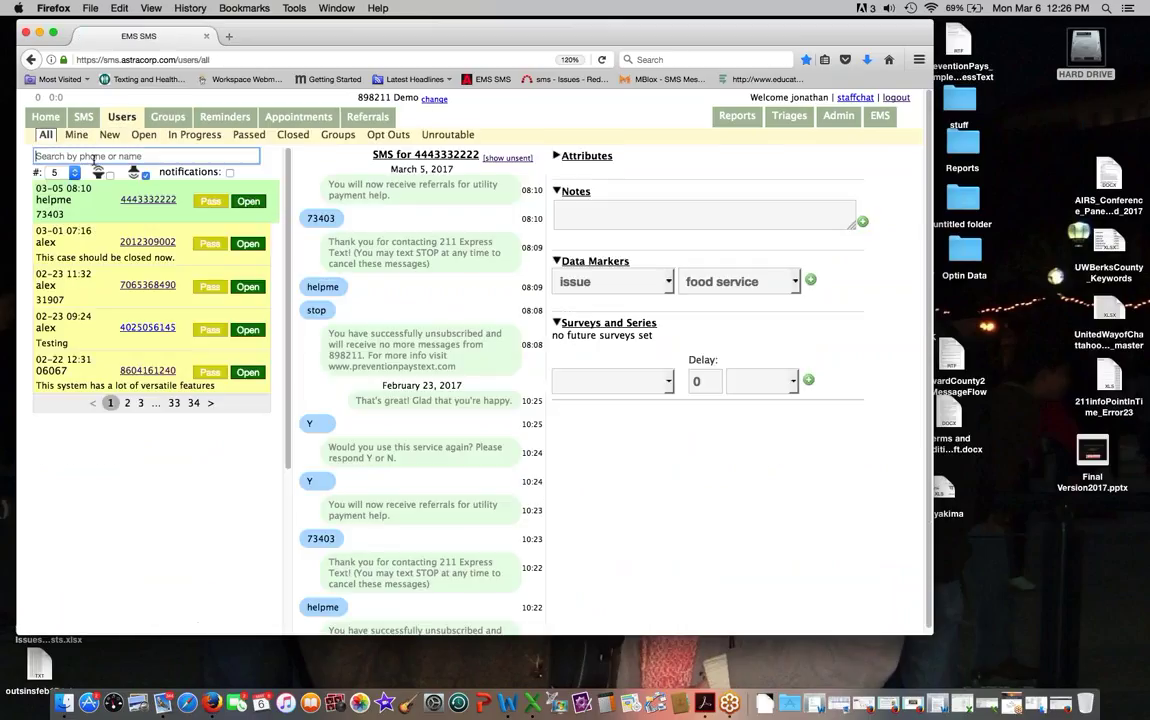
pyautogui.write('831')
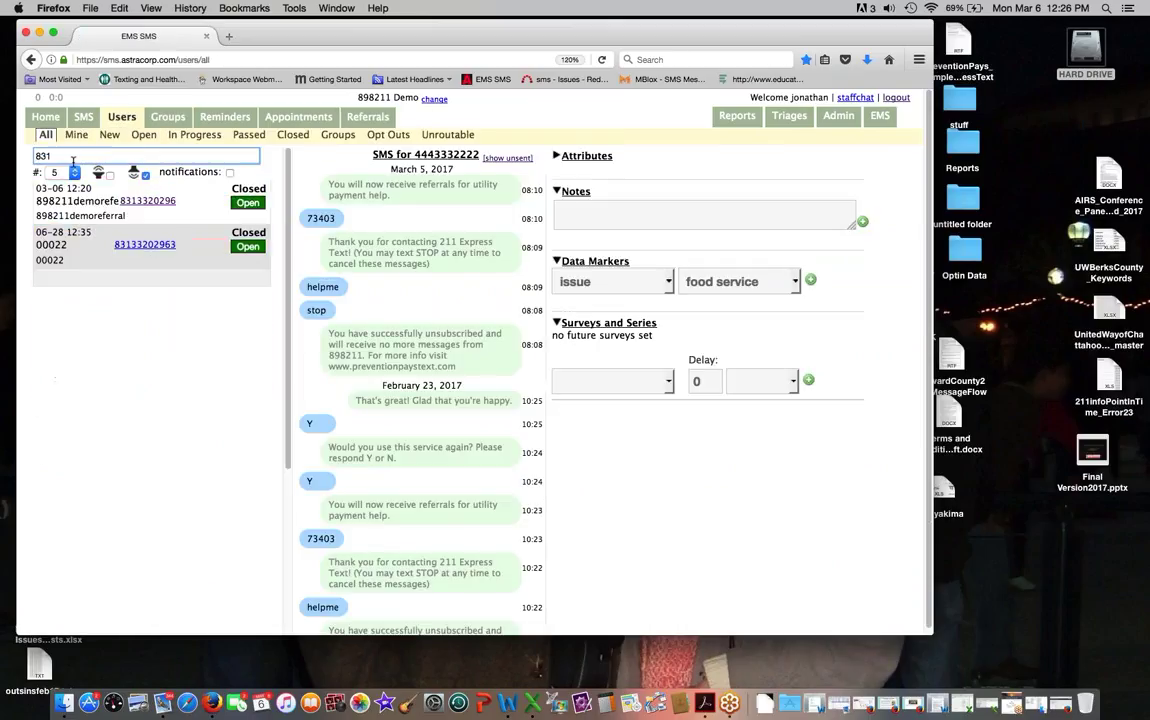
pyautogui.click(147, 202)
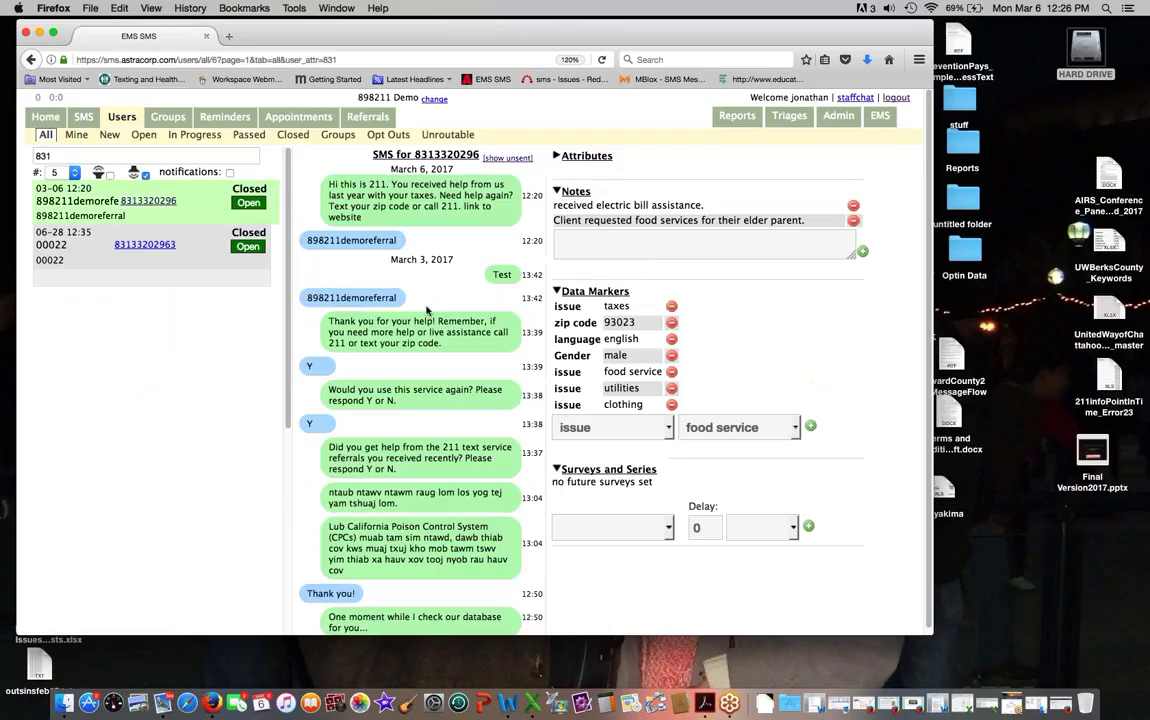
pyautogui.scroll(-1, 724, 412)
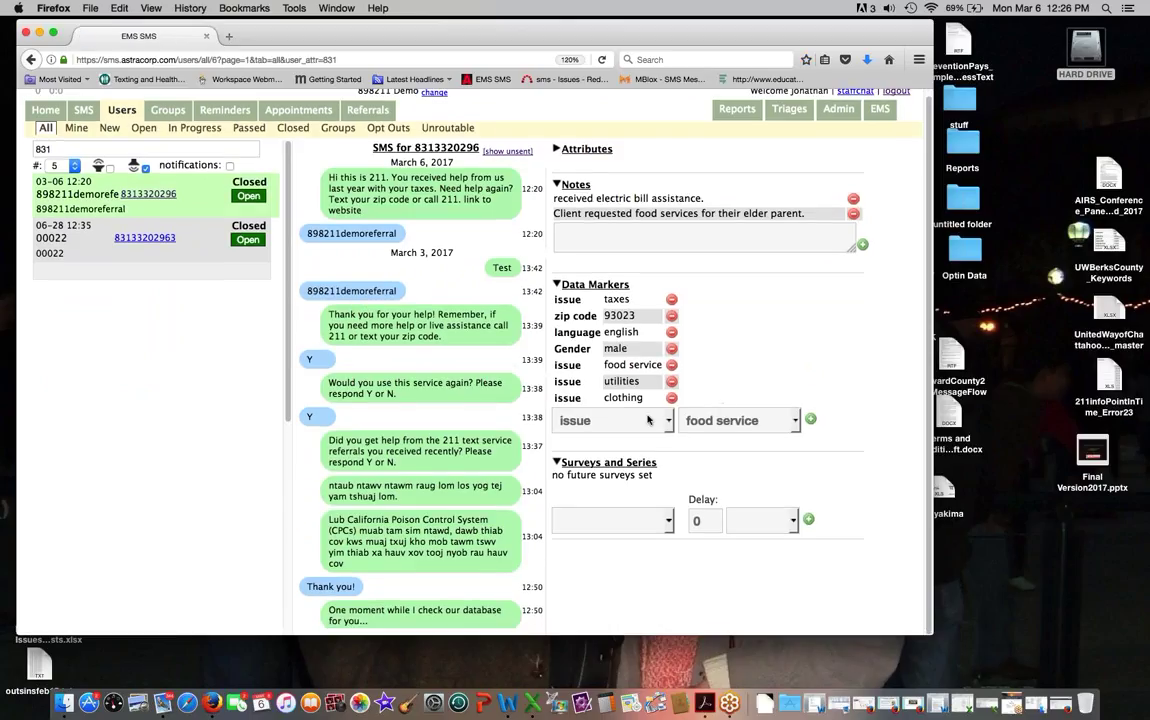
pyautogui.click(612, 420)
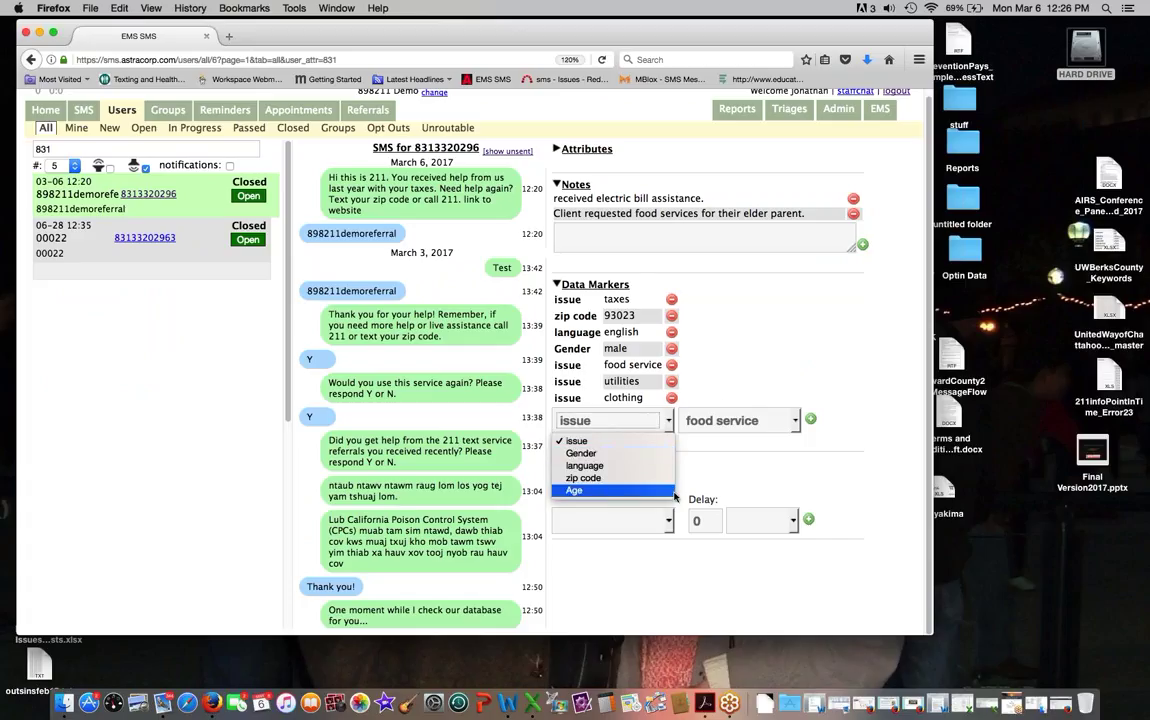
pyautogui.click(698, 357)
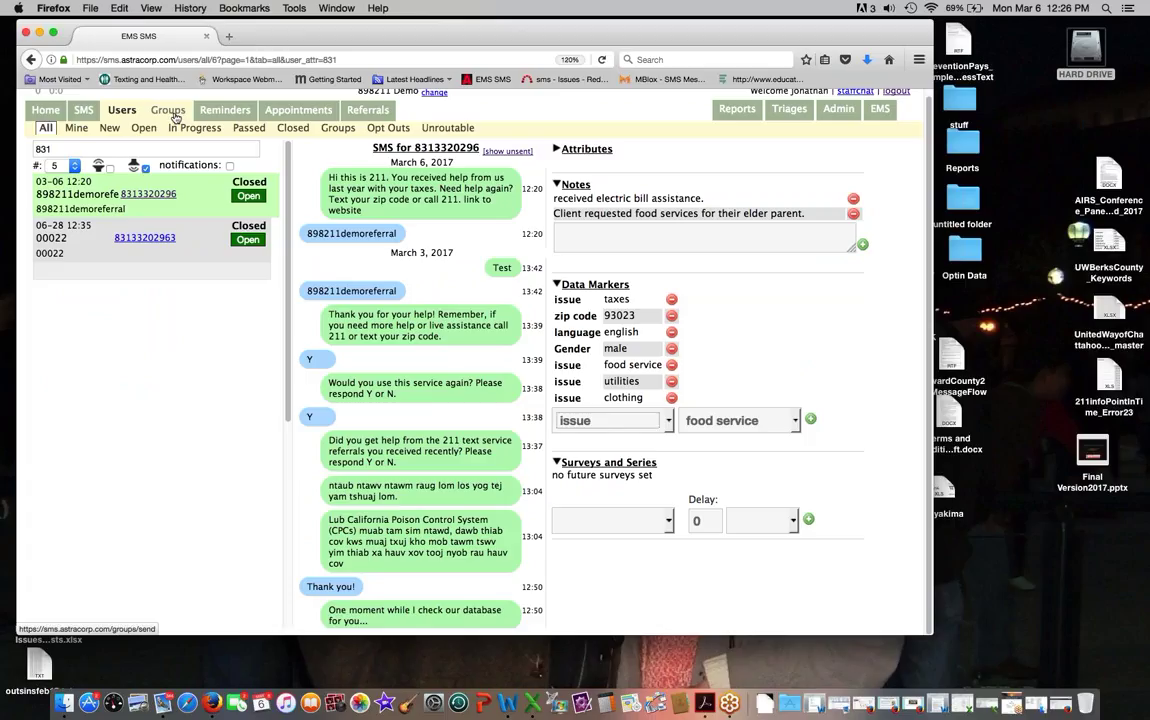
# Step: Return to the Groups Send list showing Received Tax Help with 0 members
pyautogui.click(172, 114)
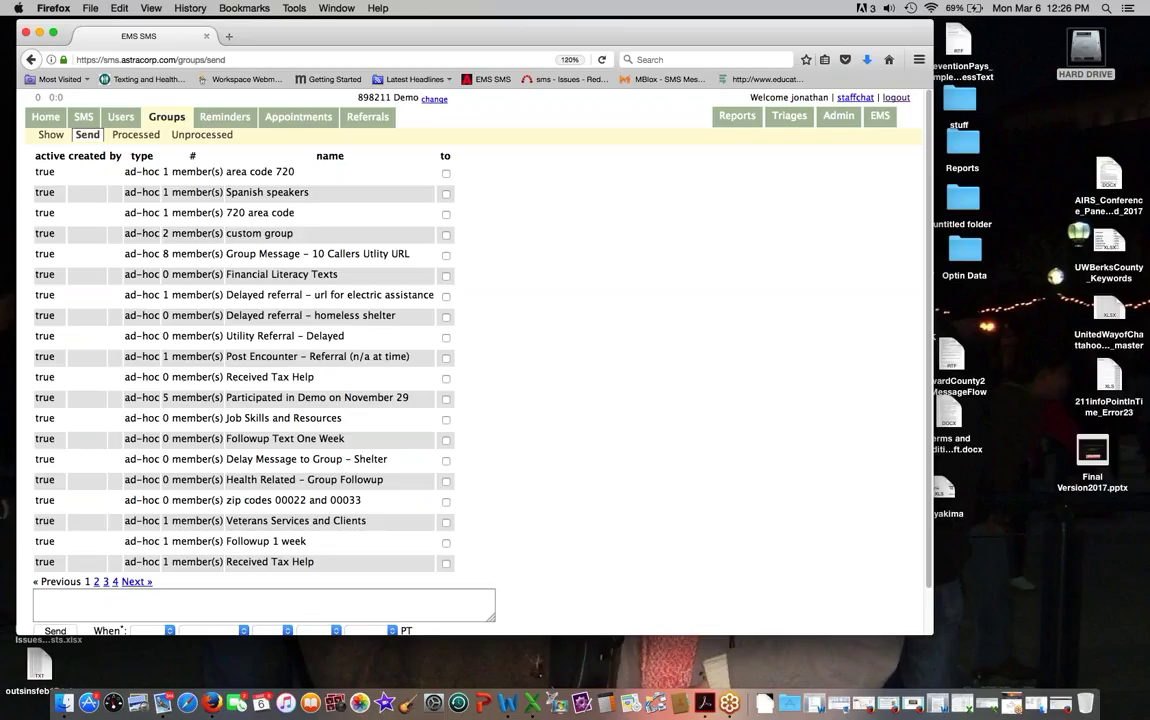
pyautogui.scroll(-1, 475, 362)
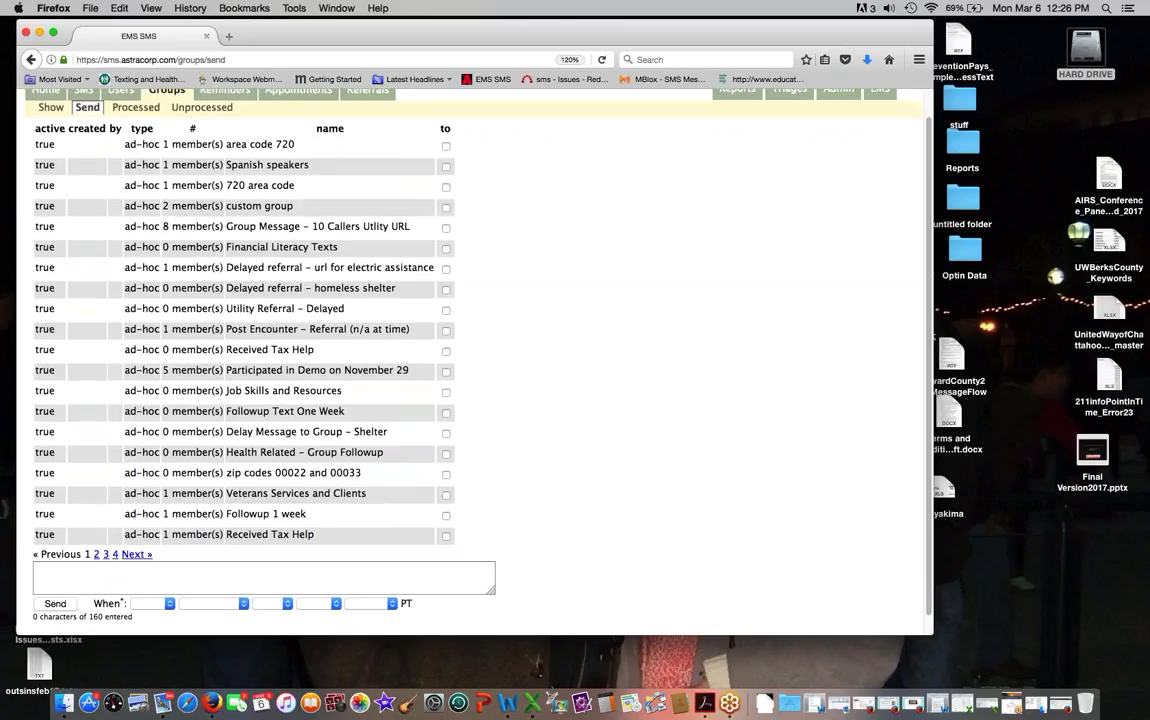
pyautogui.scroll(1, 475, 362)
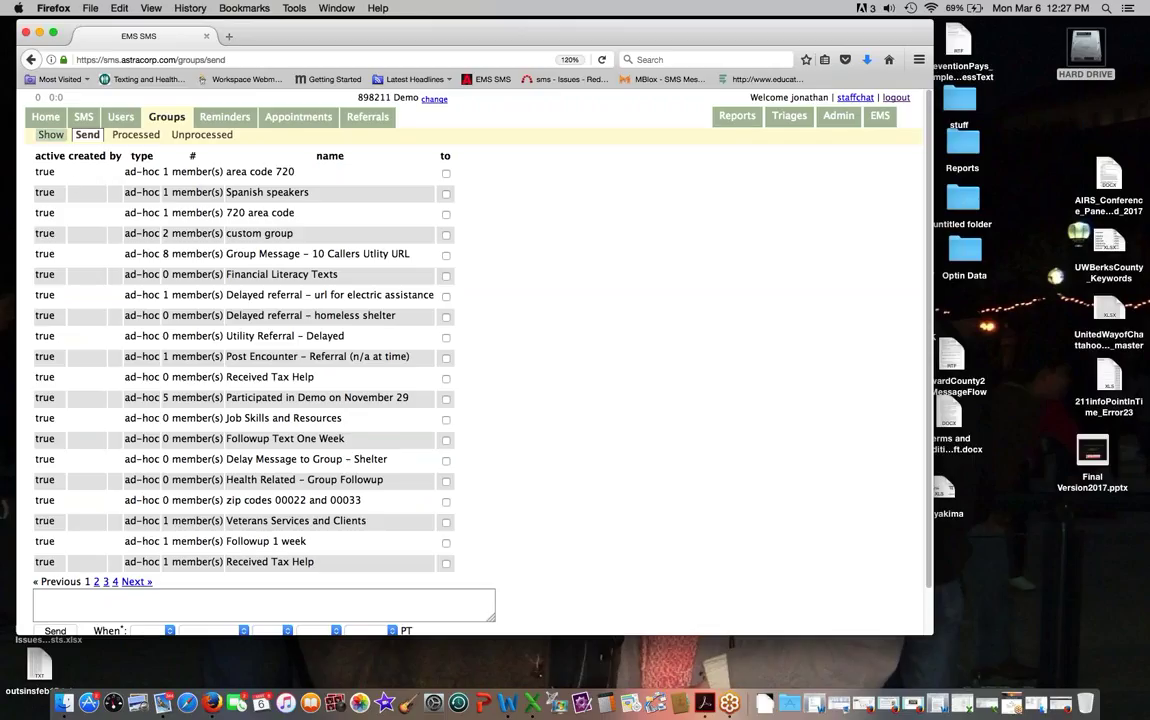
# Step: Start a new group from the Show groups list
pyautogui.click(52, 135)
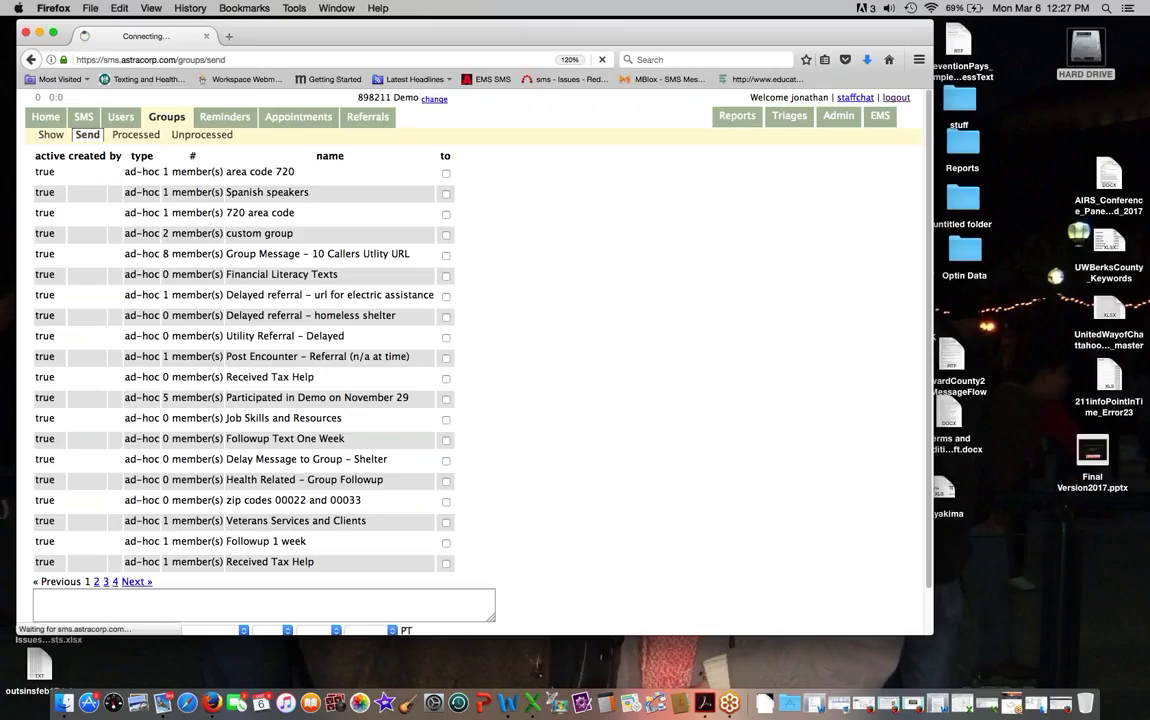
pyautogui.click(51, 531)
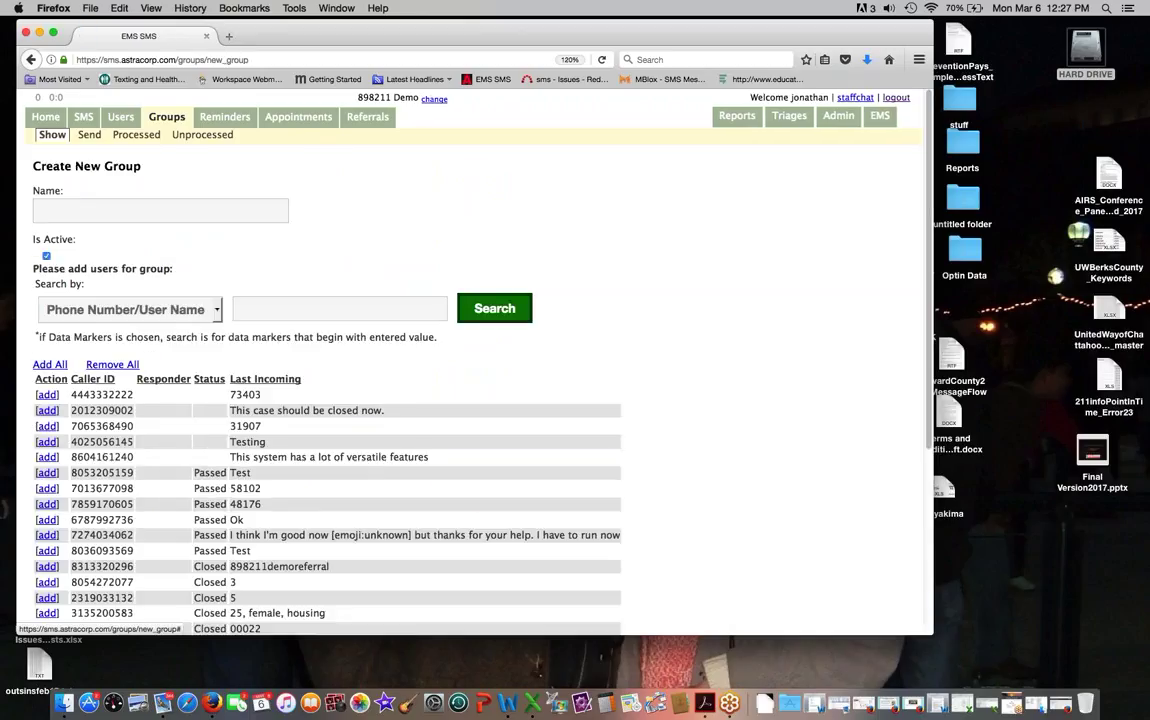
pyautogui.scroll(-1, 188, 469)
pyautogui.scroll(-1, 188, 467)
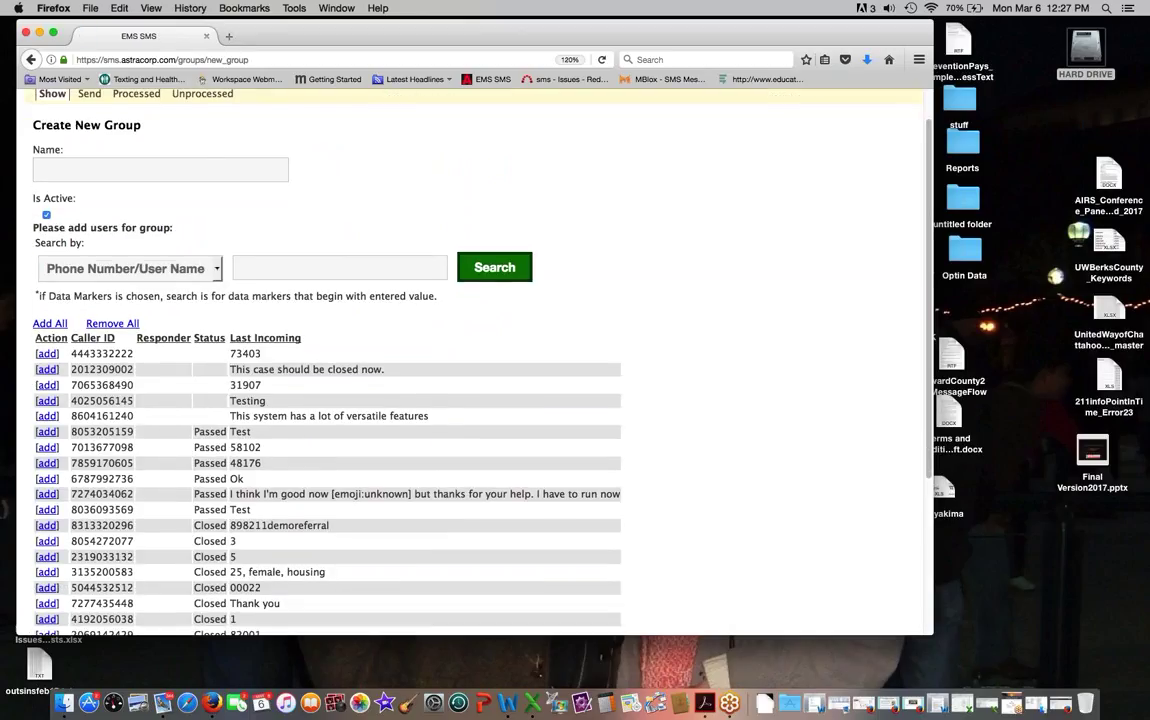
# Step: Search members by Data Markers for 'tax', then bring up the processed group messages
pyautogui.click(130, 268)
pyautogui.click(128, 313)
pyautogui.click(367, 263)
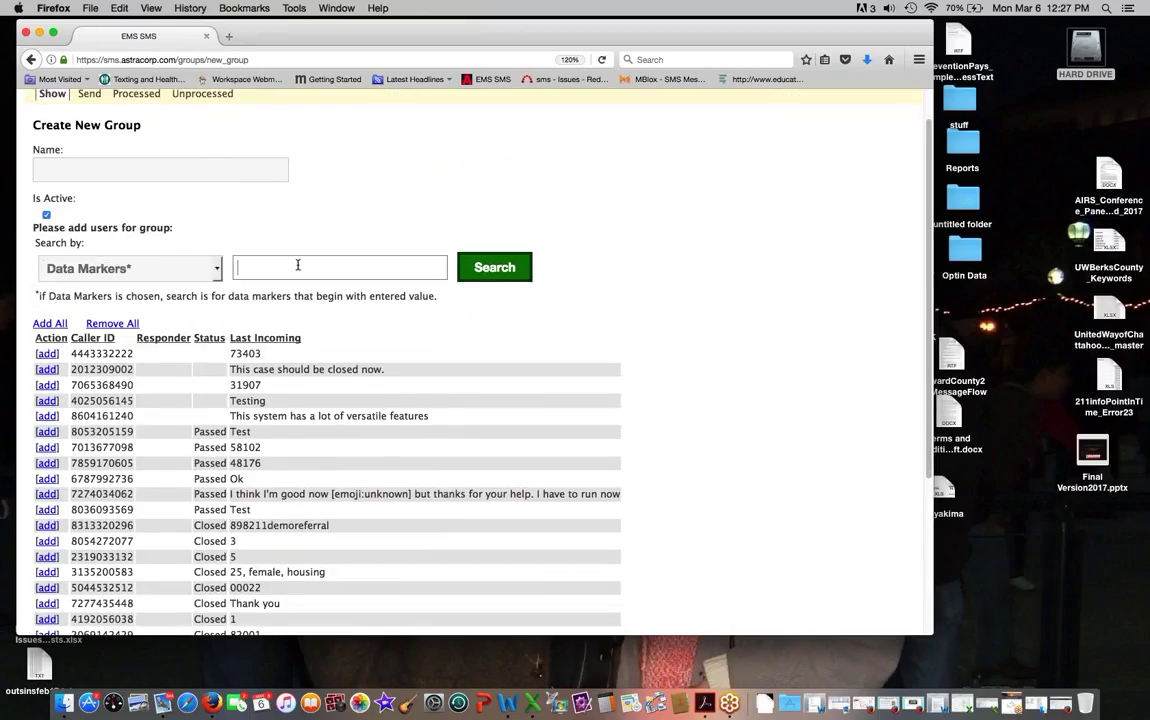
pyautogui.write('tax')
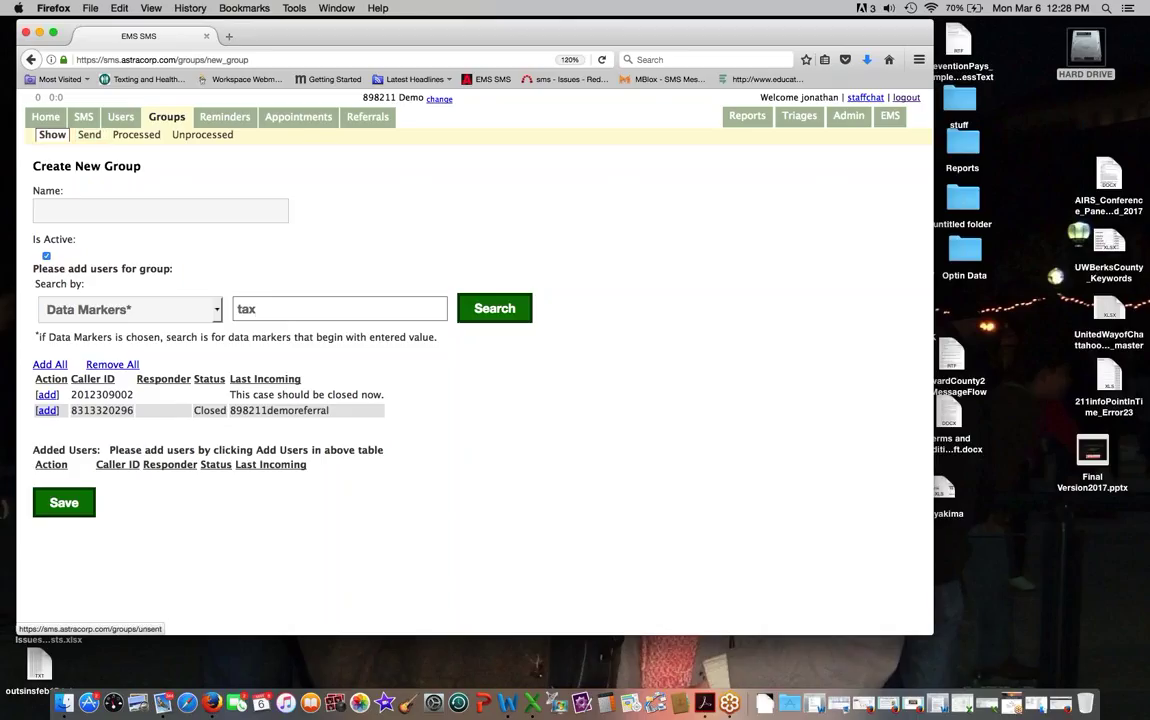
pyautogui.click(148, 136)
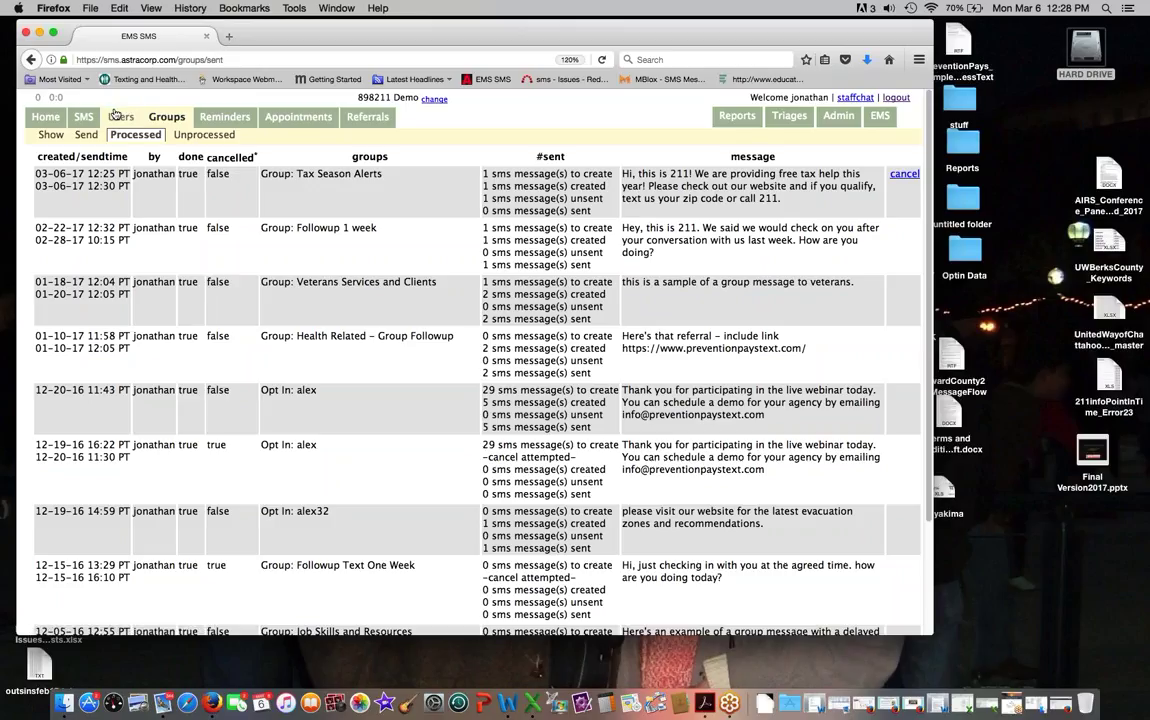
# Step: Search the contacts by the demo contact's phone number and open their conversation
pyautogui.click(116, 117)
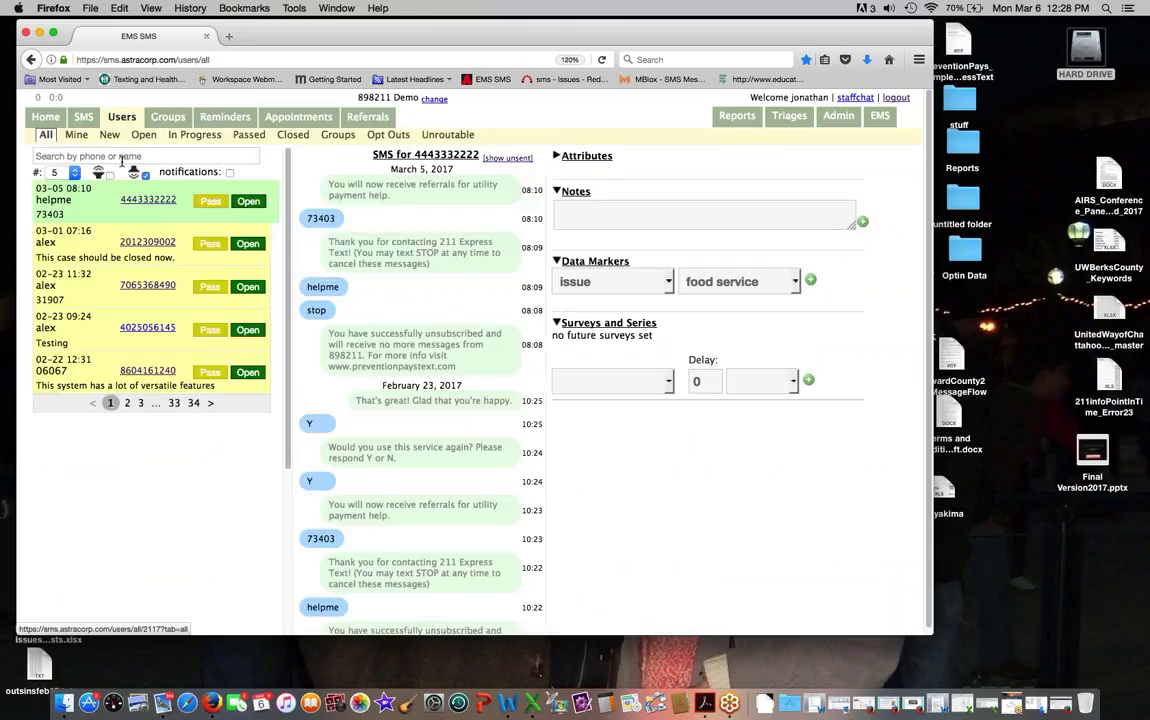
pyautogui.click(122, 157)
pyautogui.write('831')
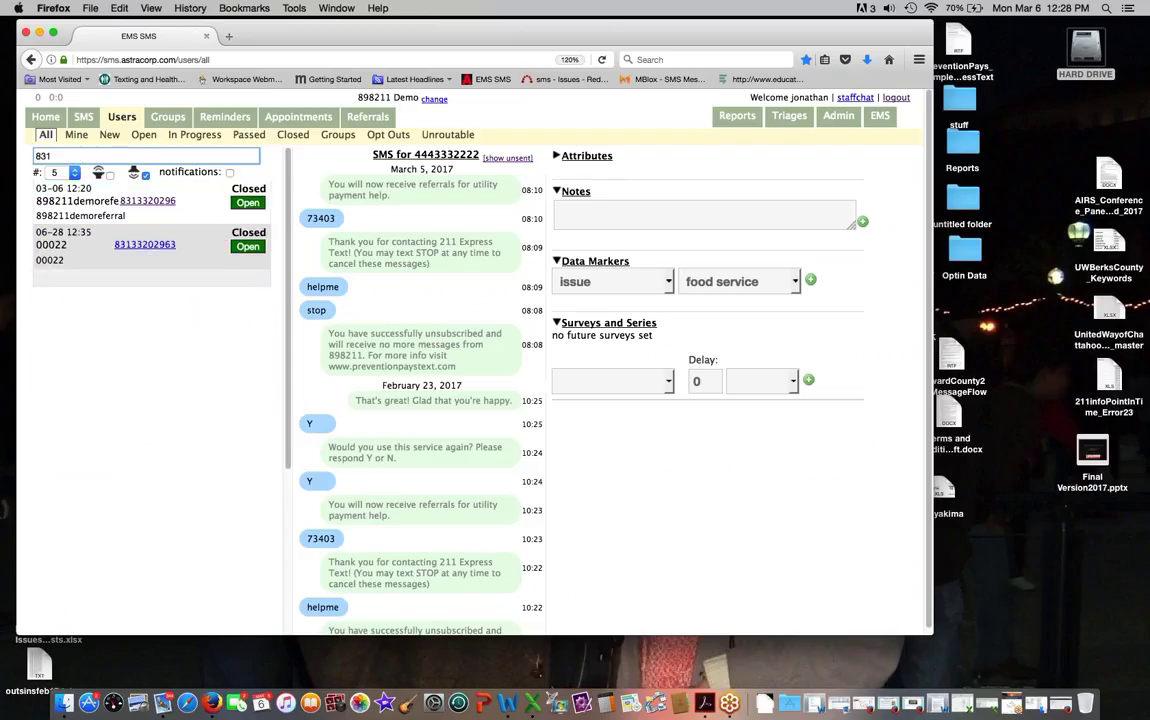
pyautogui.click(147, 201)
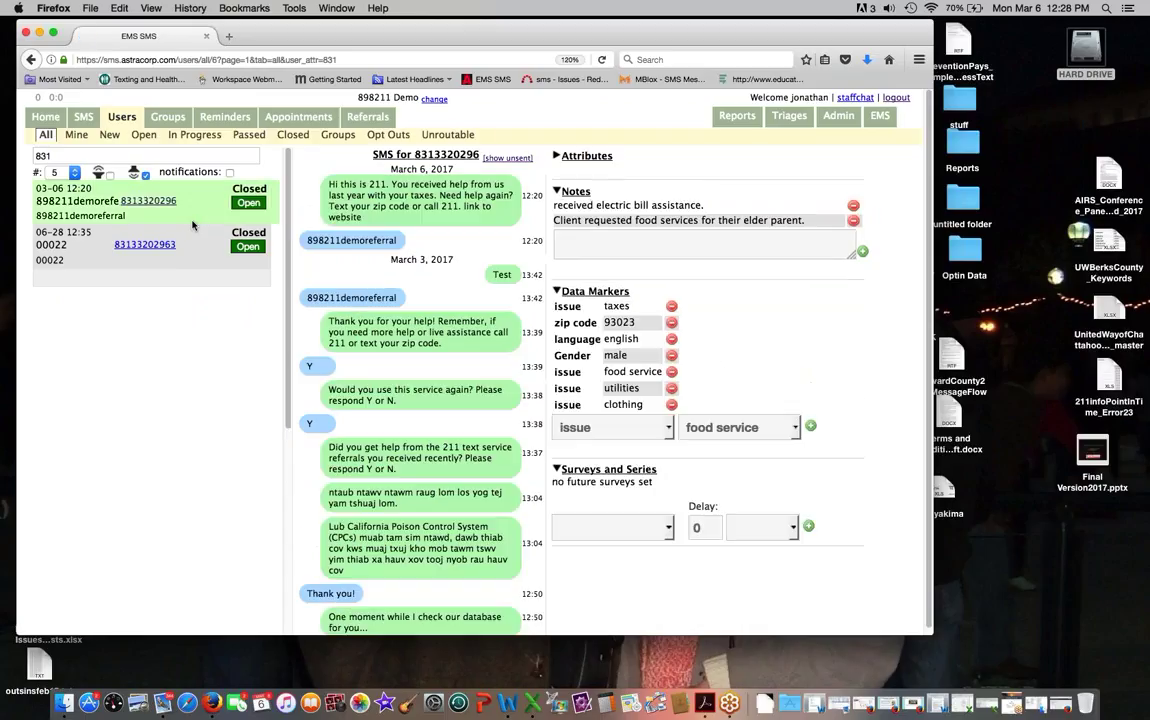
# Step: Toggle between unsent and sent messages to confirm the free tax-help text due 12:30
pyautogui.click(508, 158)
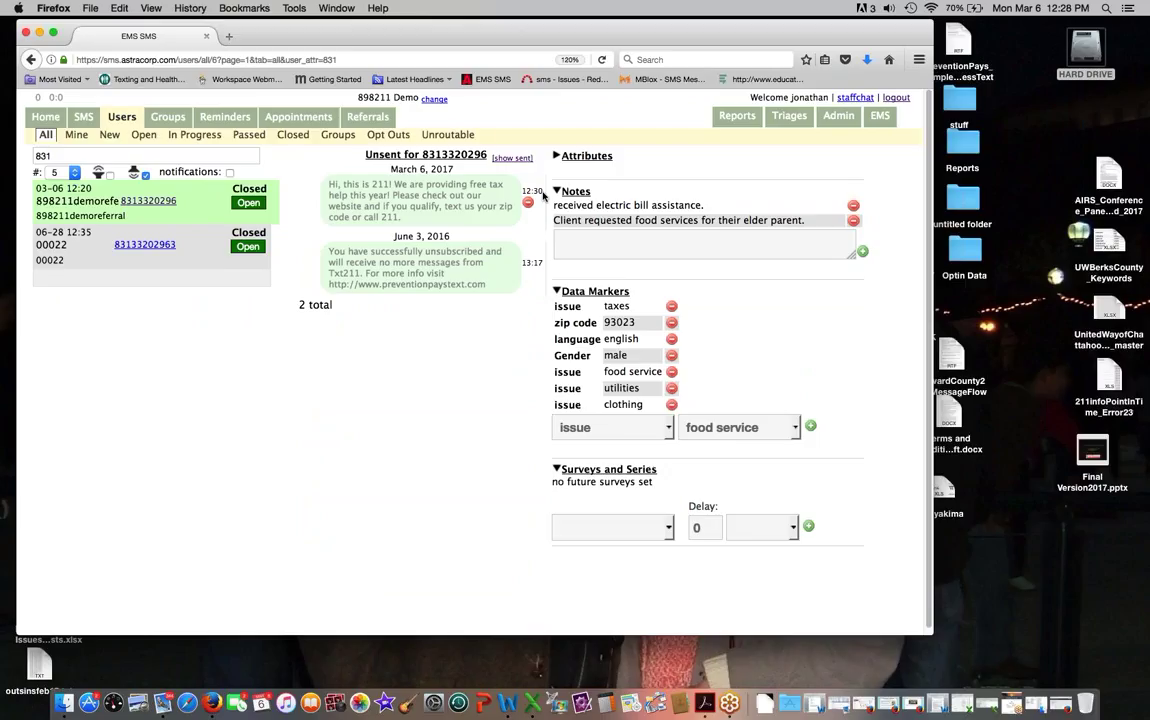
pyautogui.click(508, 158)
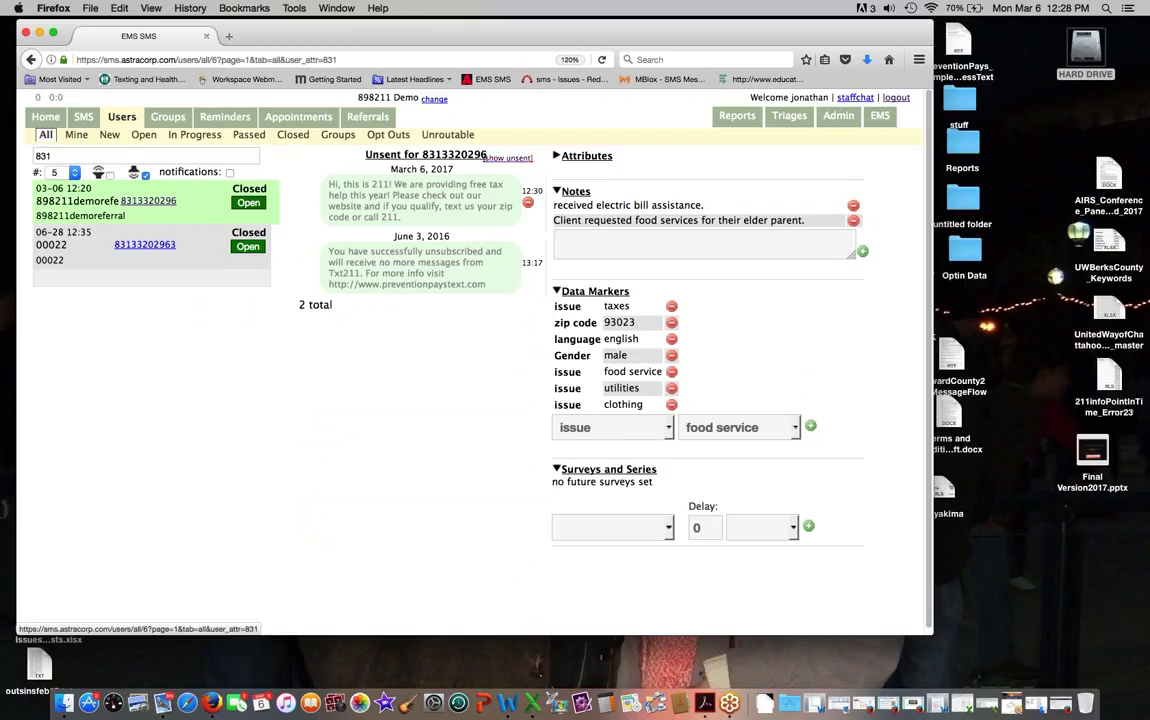
pyautogui.click(508, 158)
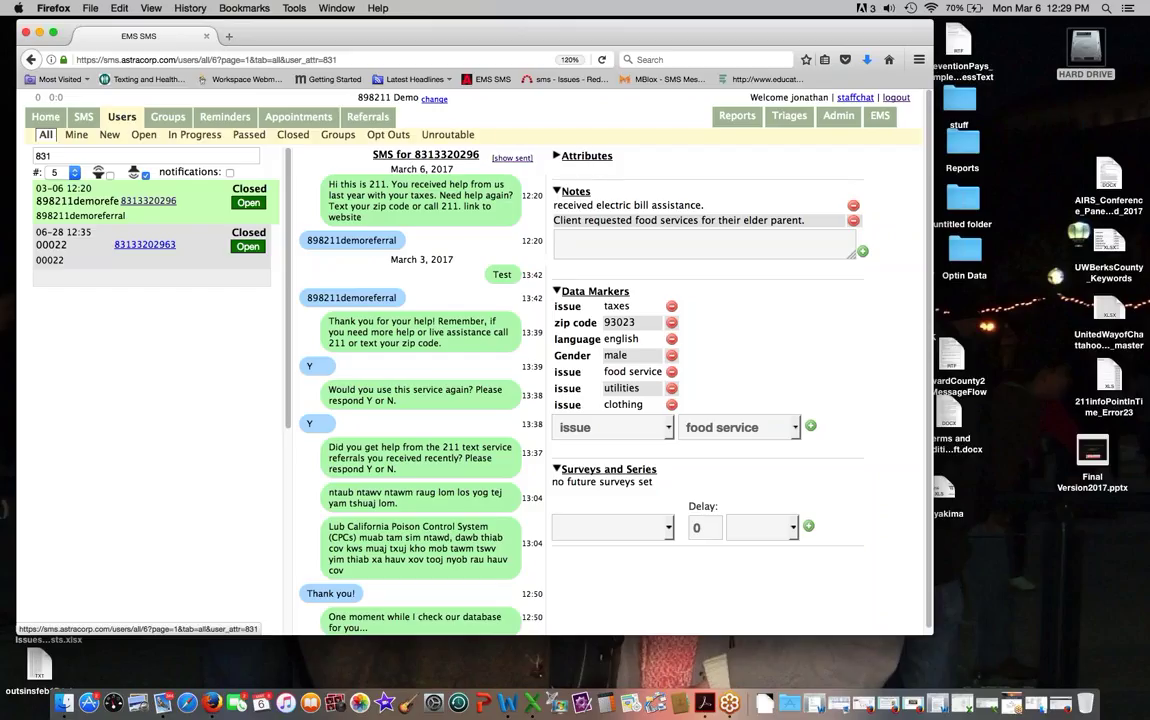
pyautogui.click(507, 157)
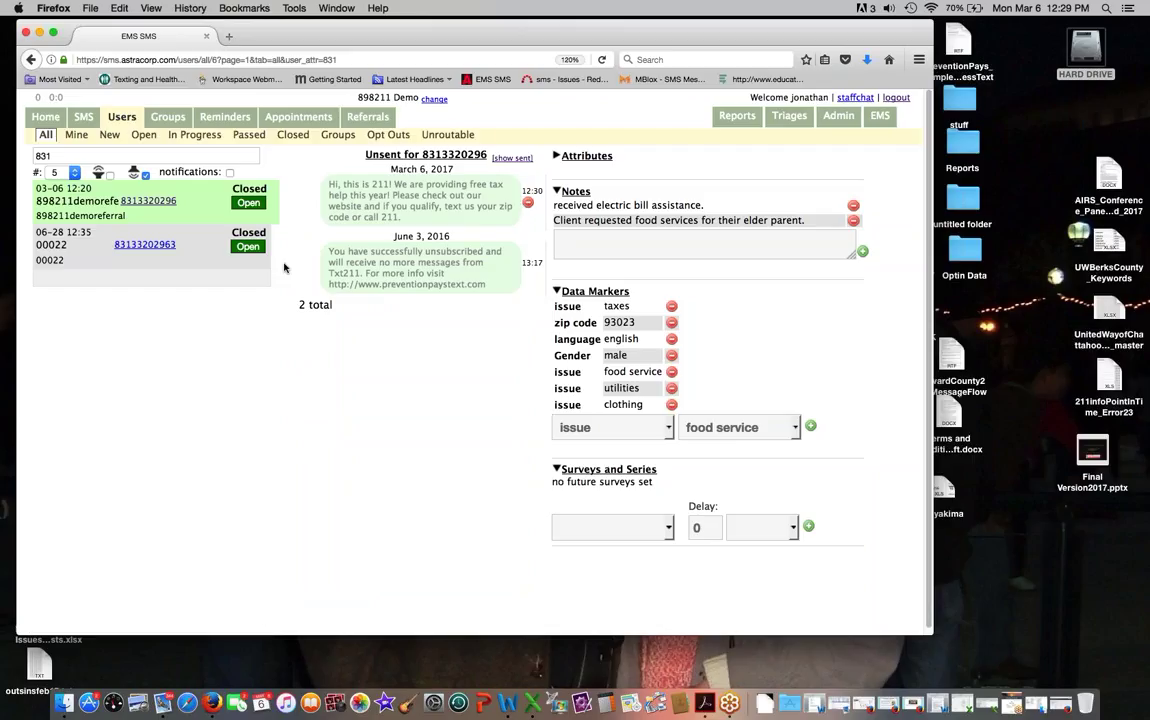
pyautogui.click(512, 158)
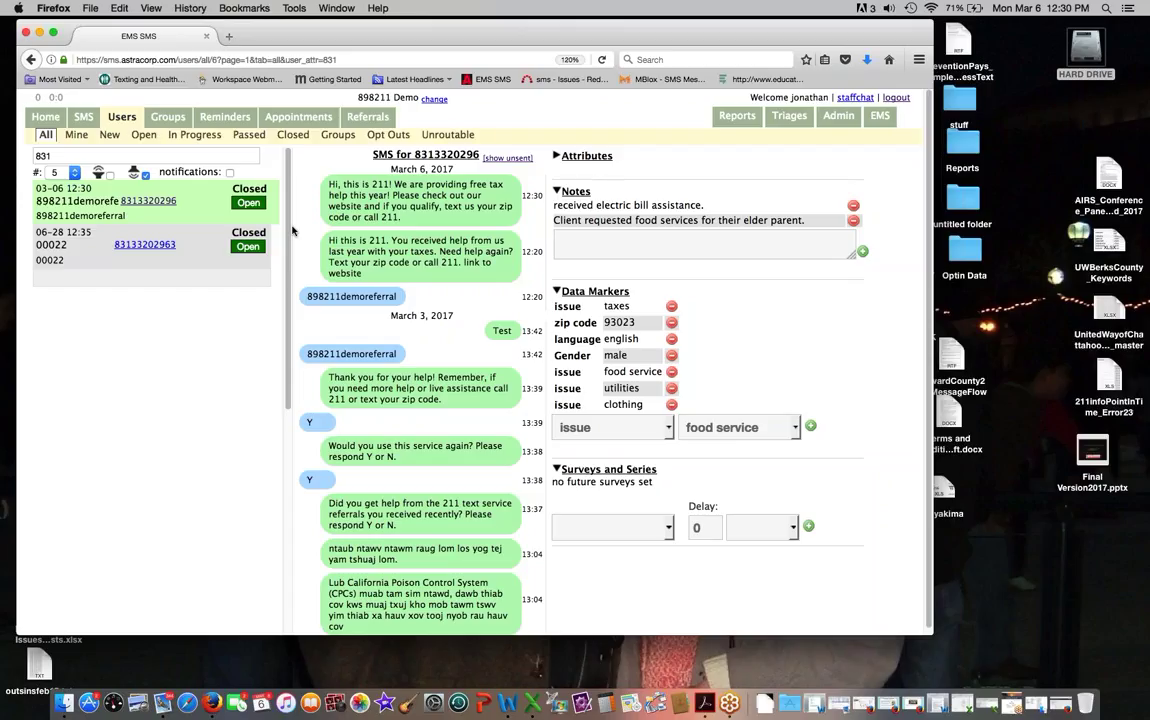
pyautogui.click(831, 120)
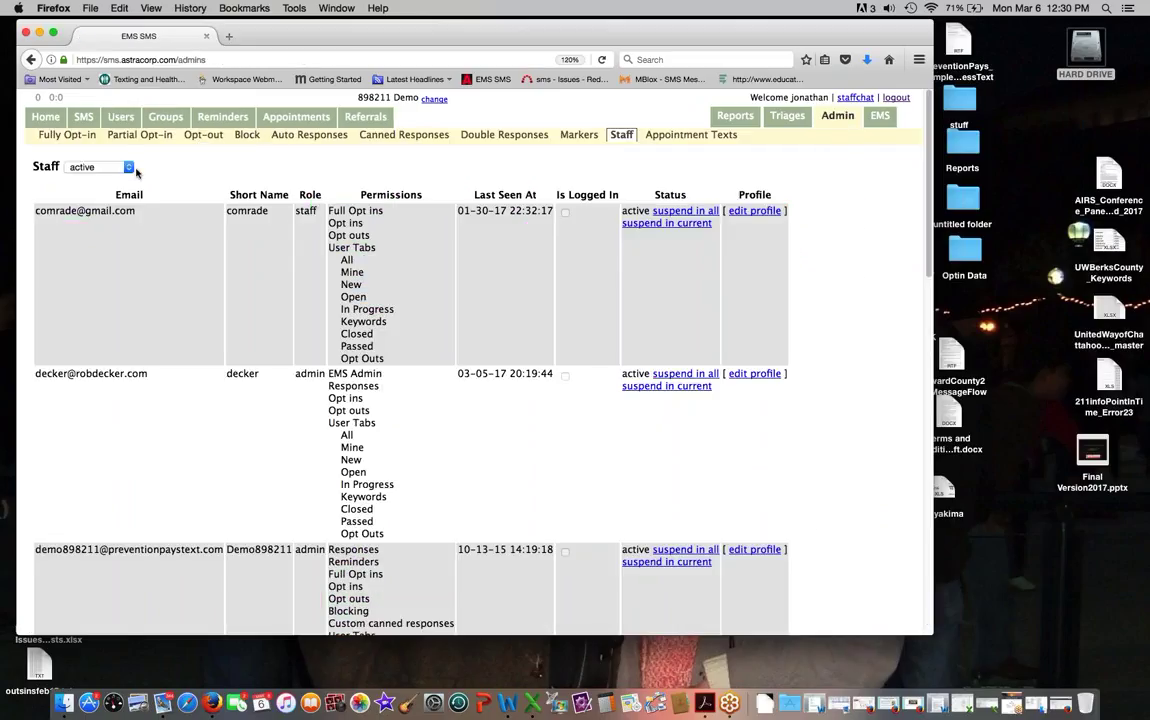
pyautogui.click(62, 136)
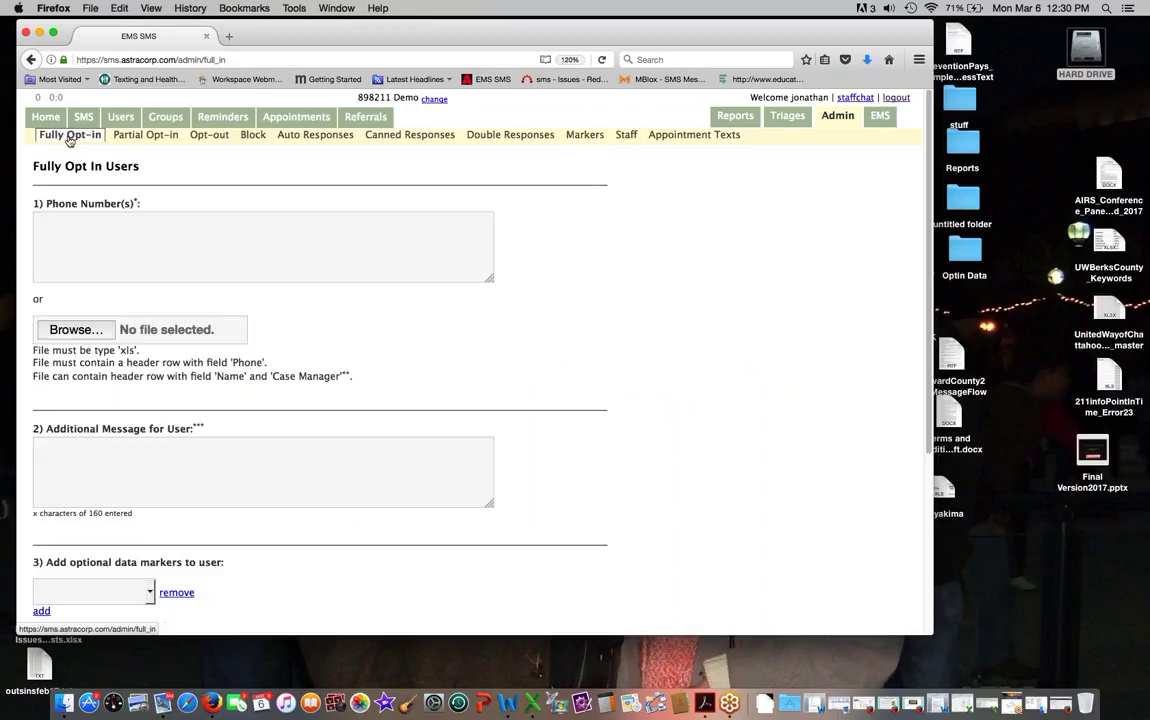
pyautogui.click(38, 221)
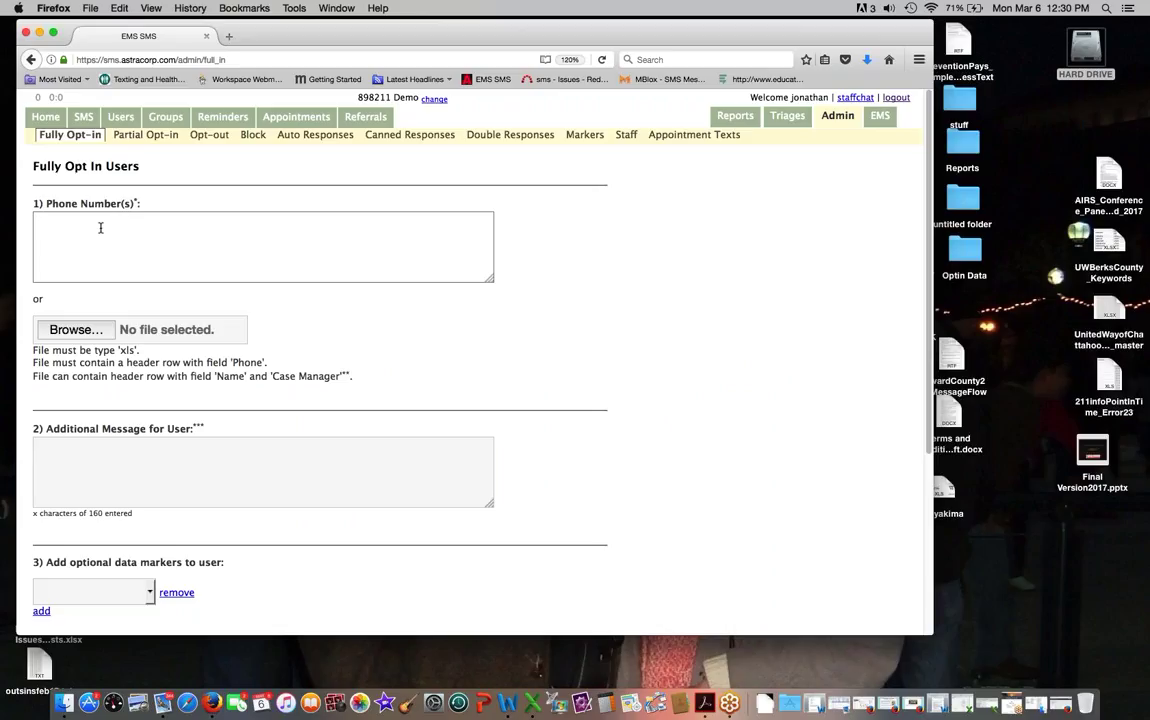
pyautogui.scroll(-1, 100, 228)
pyautogui.scroll(-2, 76, 304)
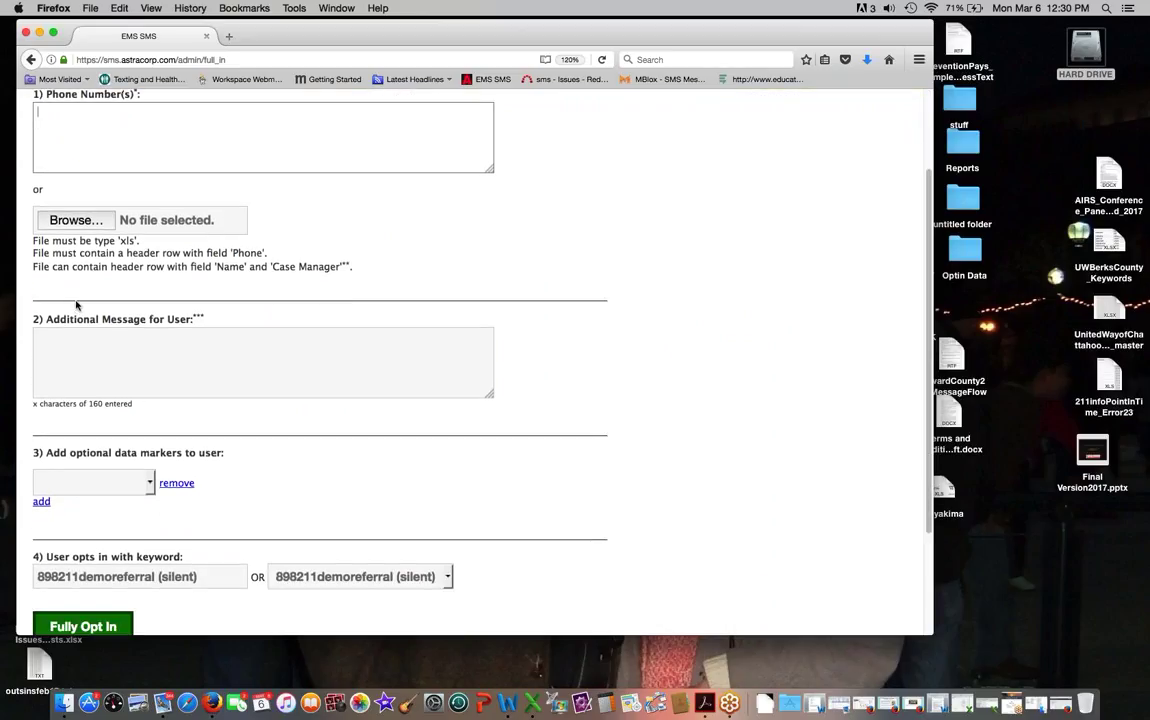
pyautogui.scroll(1, 78, 308)
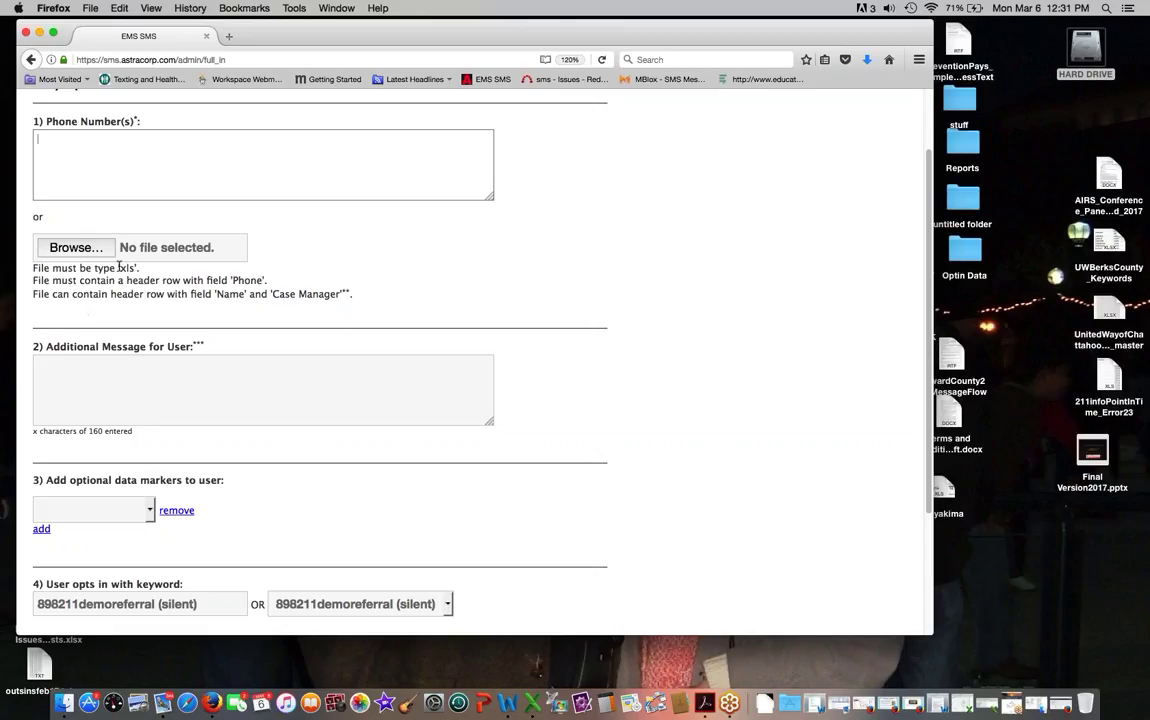
pyautogui.moveTo(120, 268); pyautogui.dragTo(138, 268)
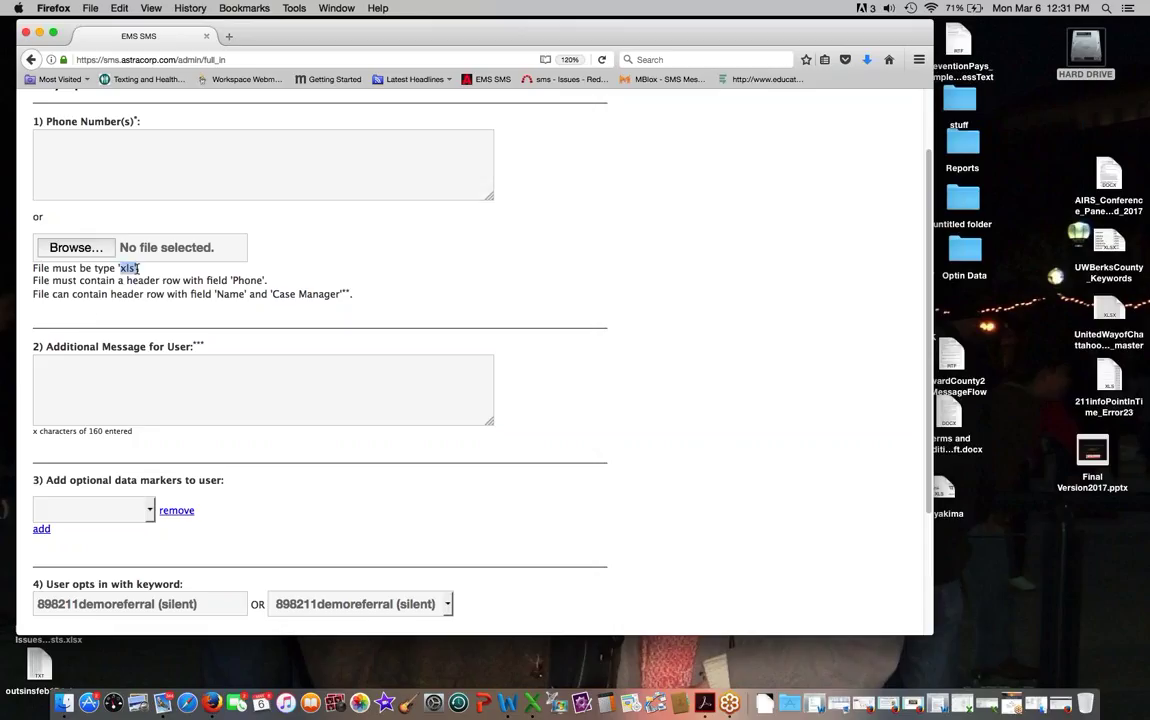
pyautogui.click(88, 135)
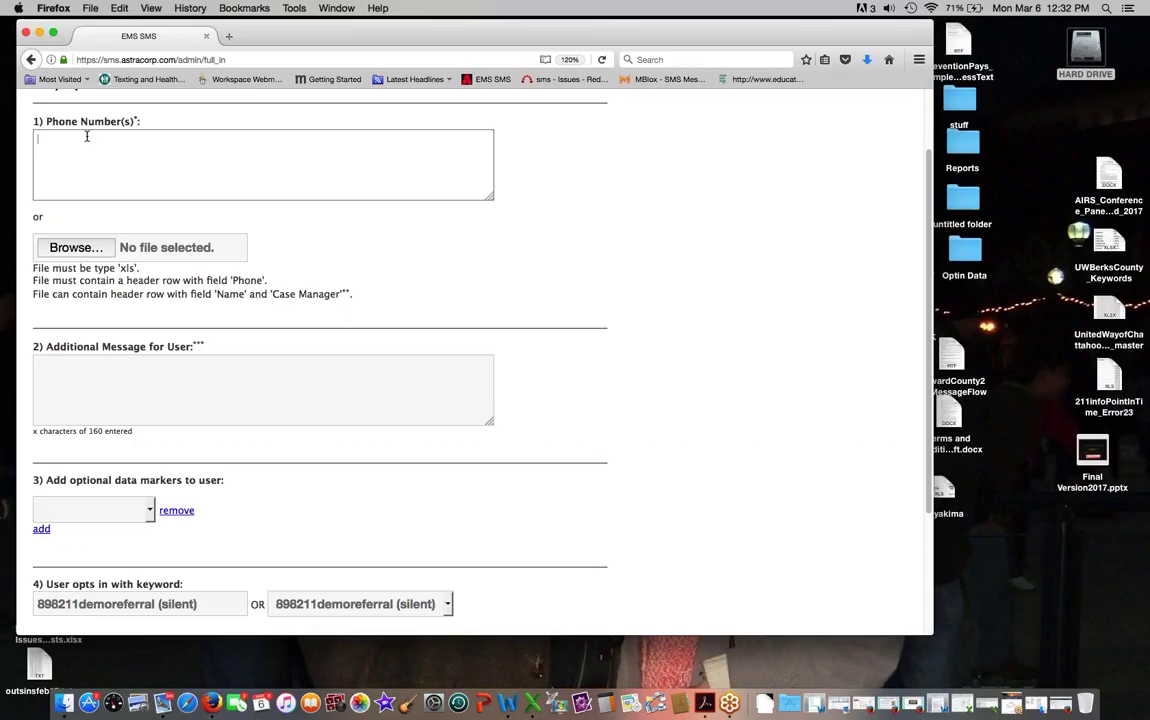
pyautogui.moveTo(45, 121); pyautogui.dragTo(76, 122)
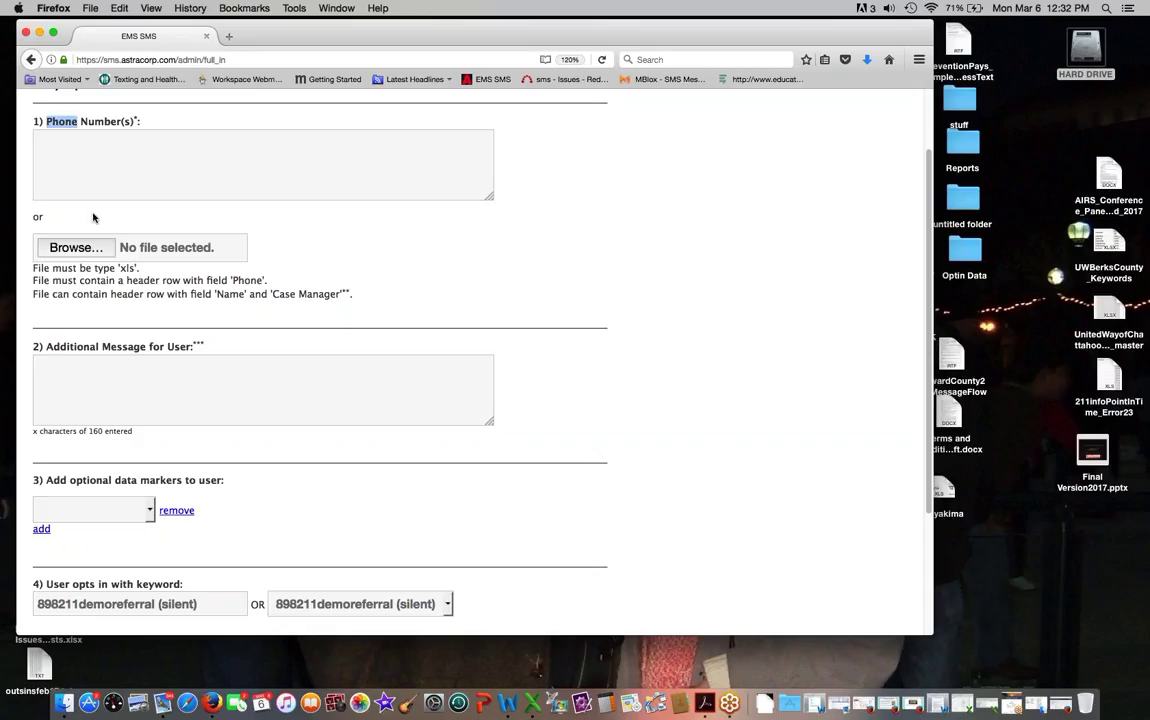
pyautogui.moveTo(234, 280); pyautogui.dragTo(262, 280)
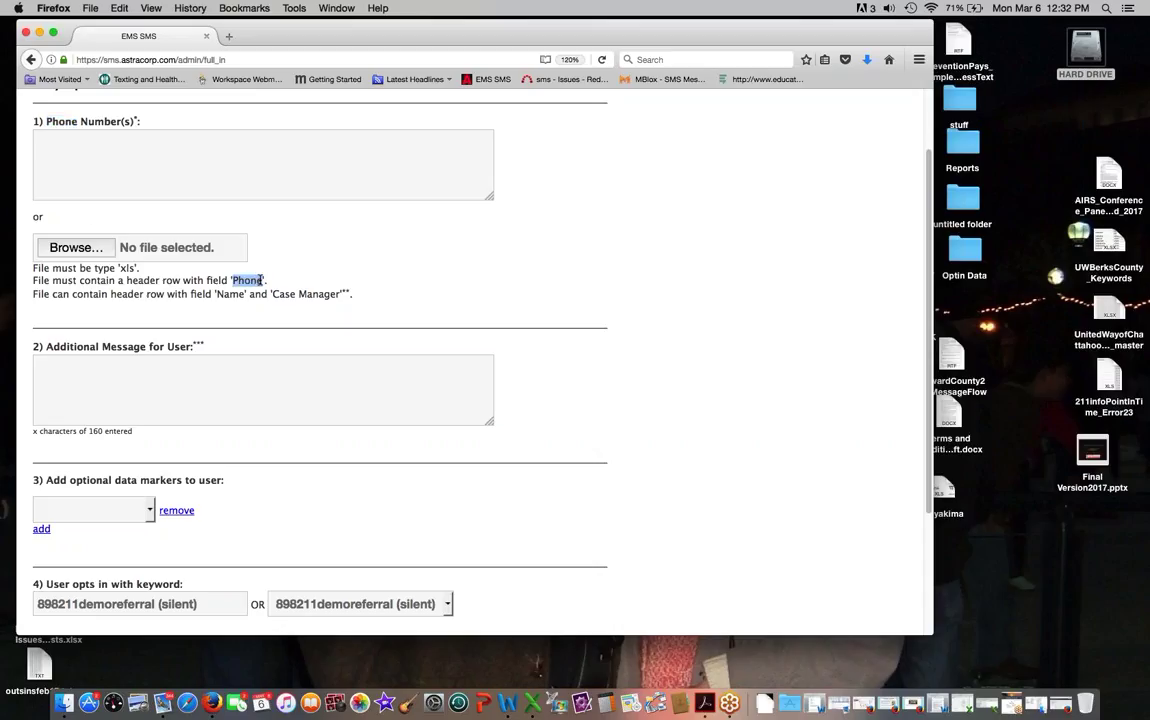
pyautogui.click(90, 162)
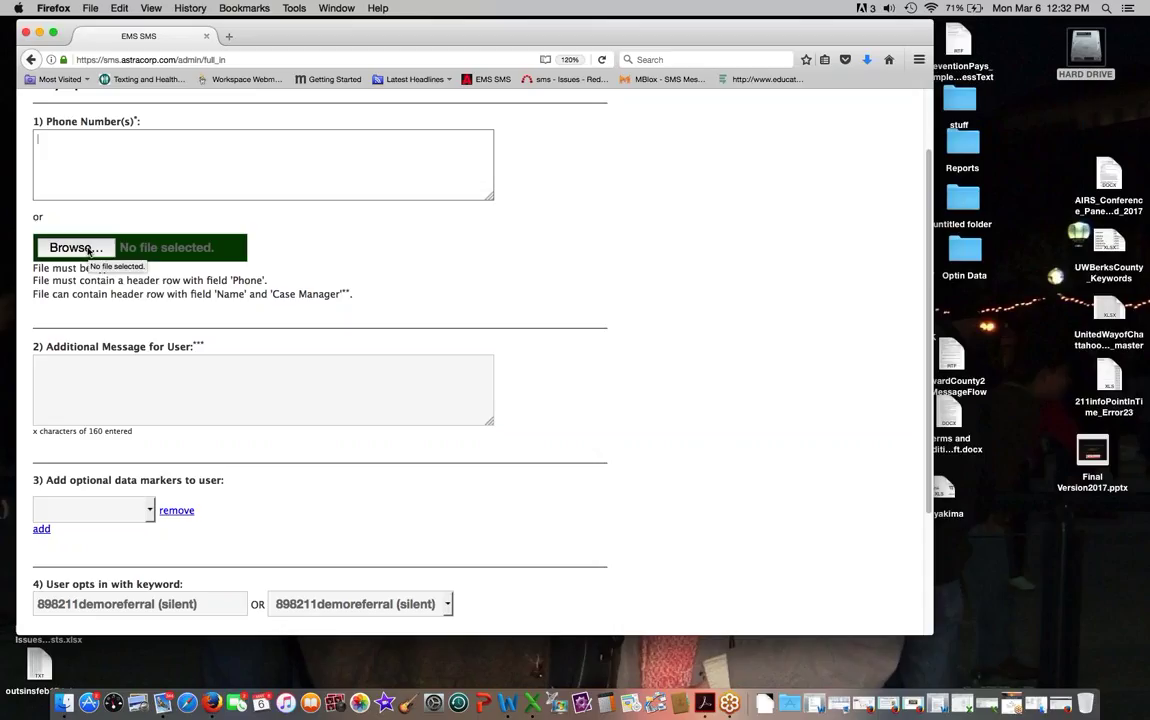
pyautogui.scroll(-4, 28, 290)
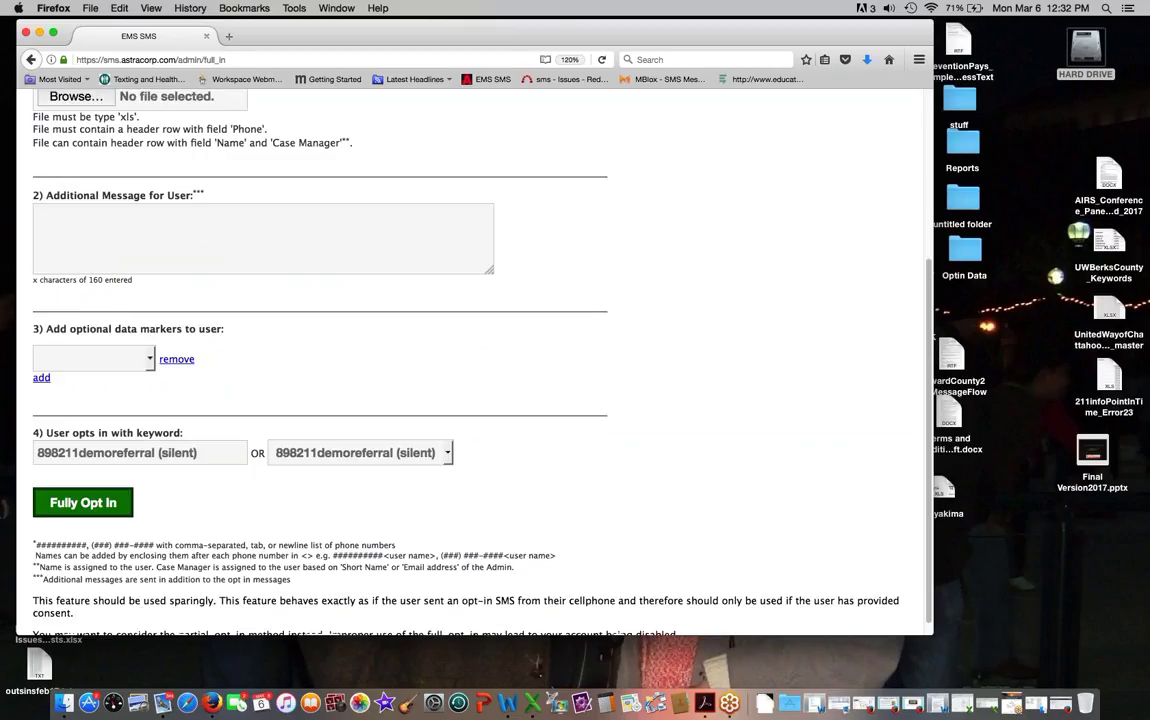
pyautogui.click(56, 198)
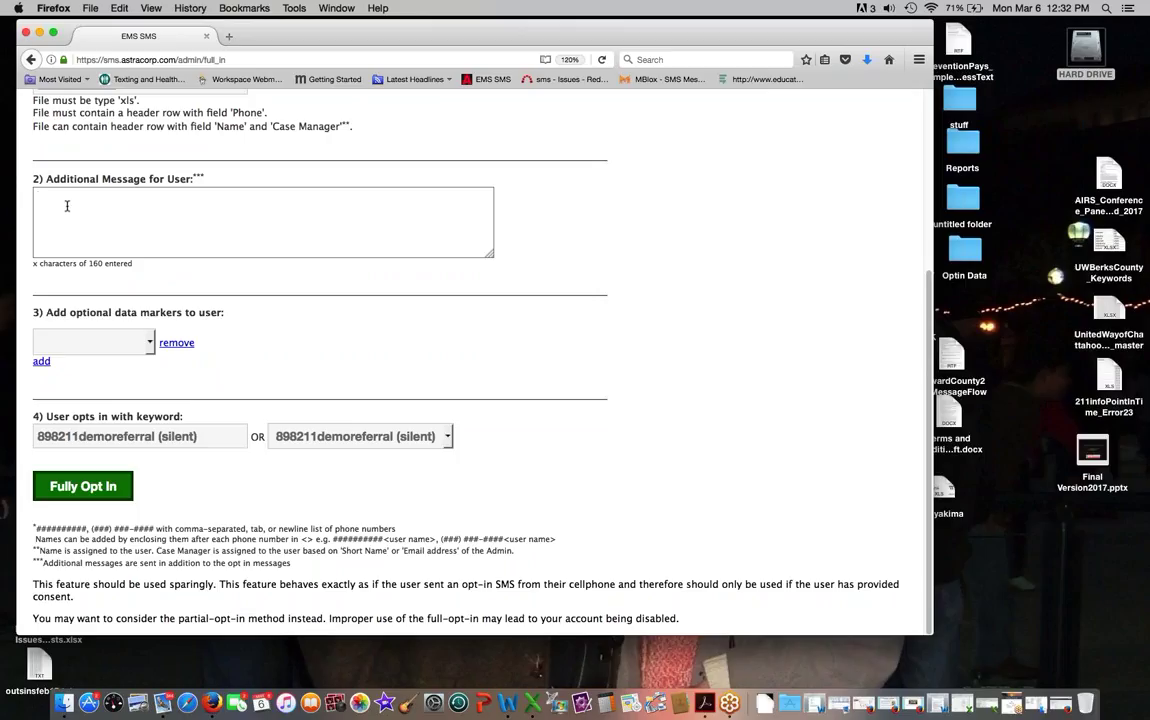
# Step: Add the optional data marker 'issue' with the value 'taxes' to the opt-in form
pyautogui.click(137, 341)
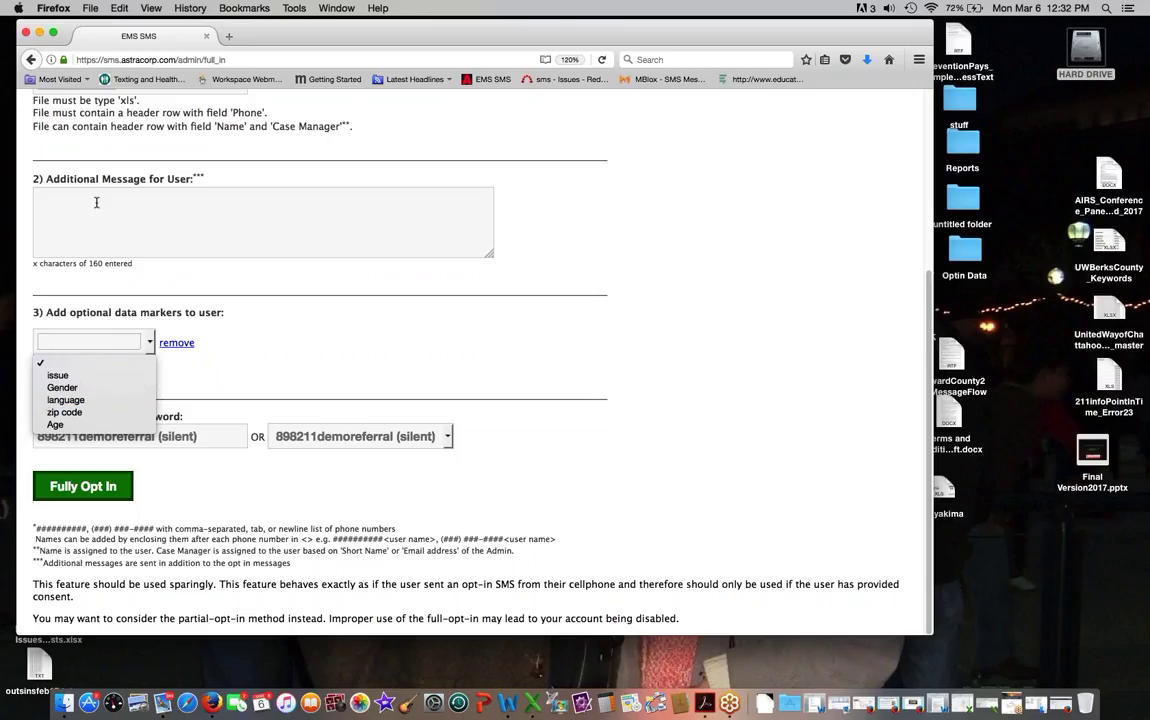
pyautogui.click(95, 342)
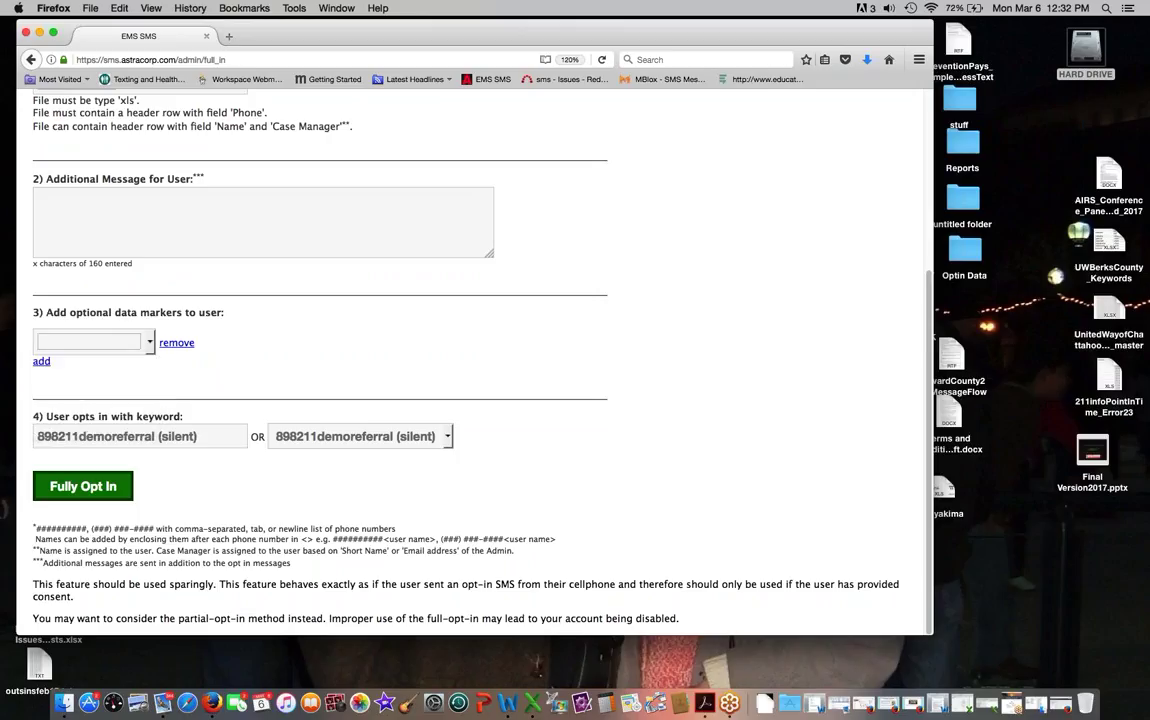
pyautogui.click(95, 342)
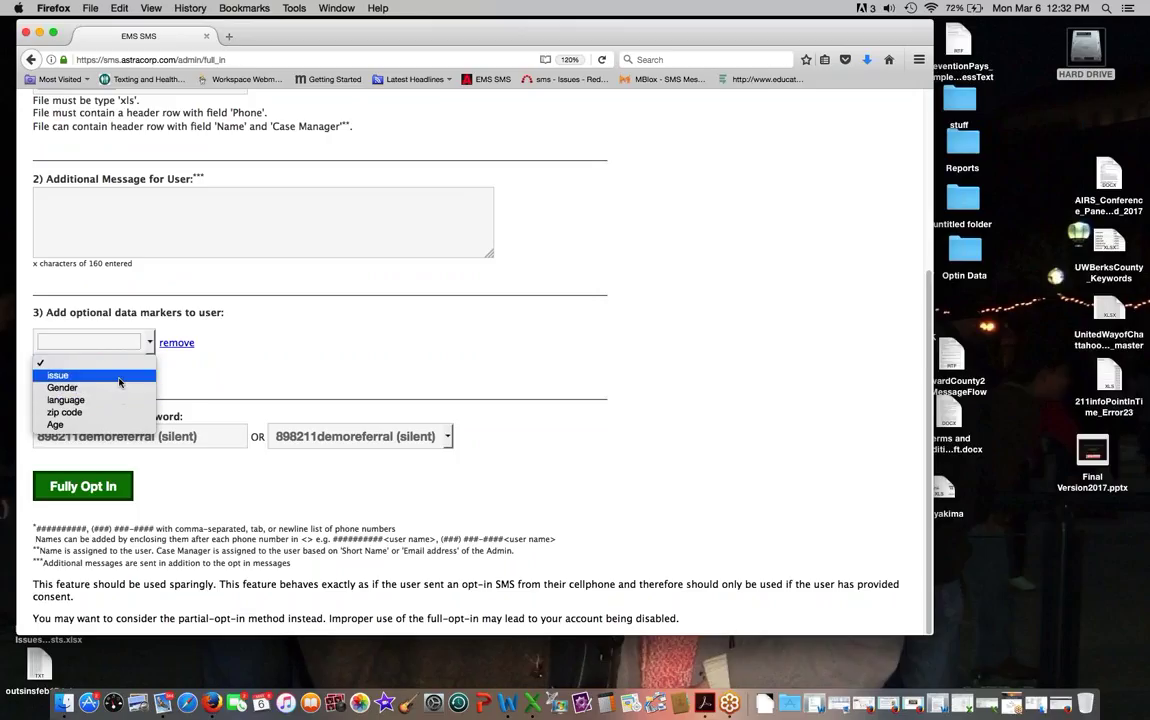
pyautogui.click(118, 379)
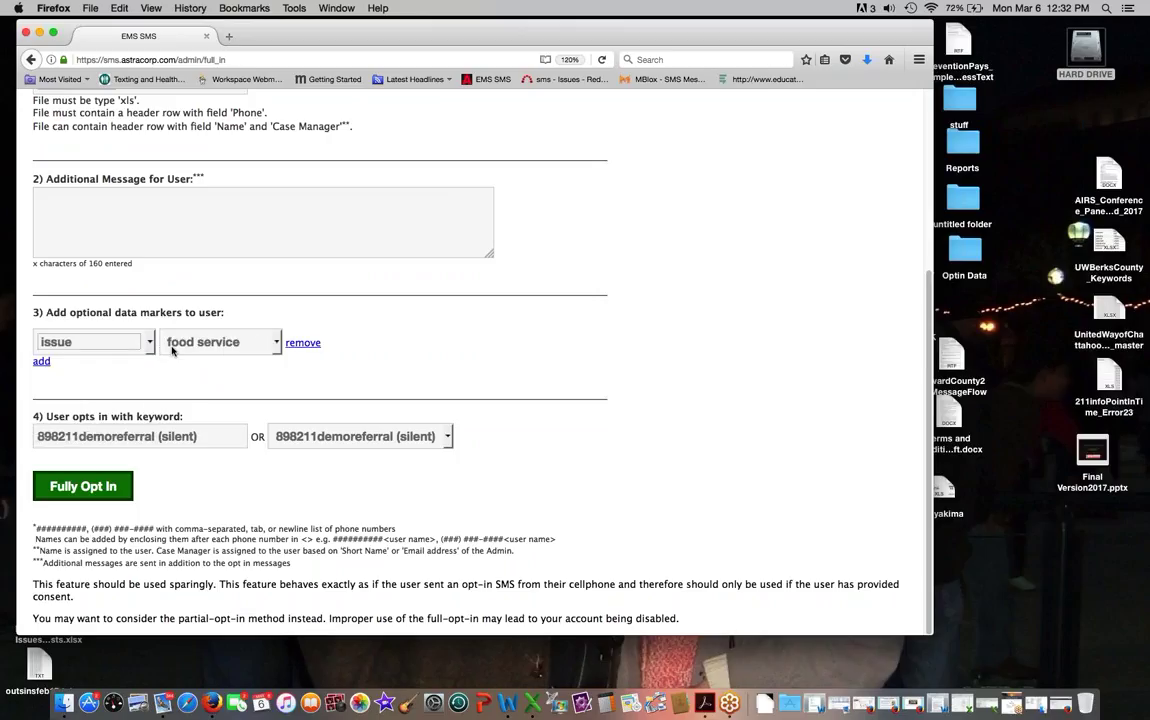
pyautogui.click(226, 342)
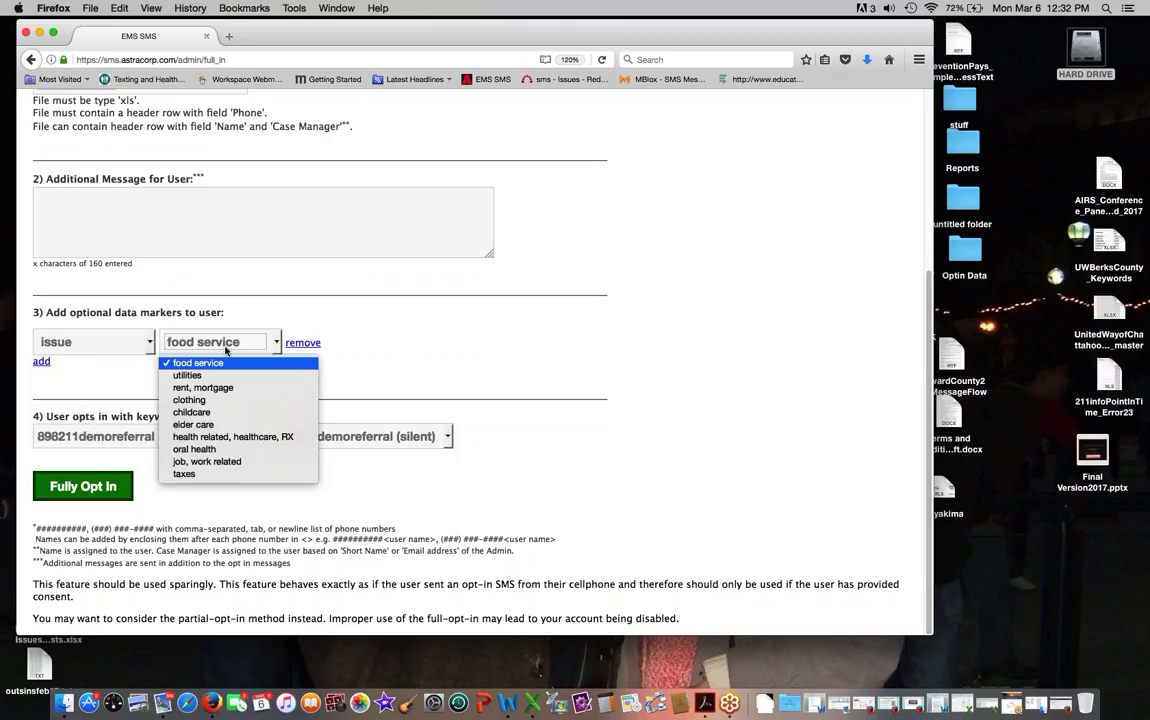
pyautogui.click(230, 473)
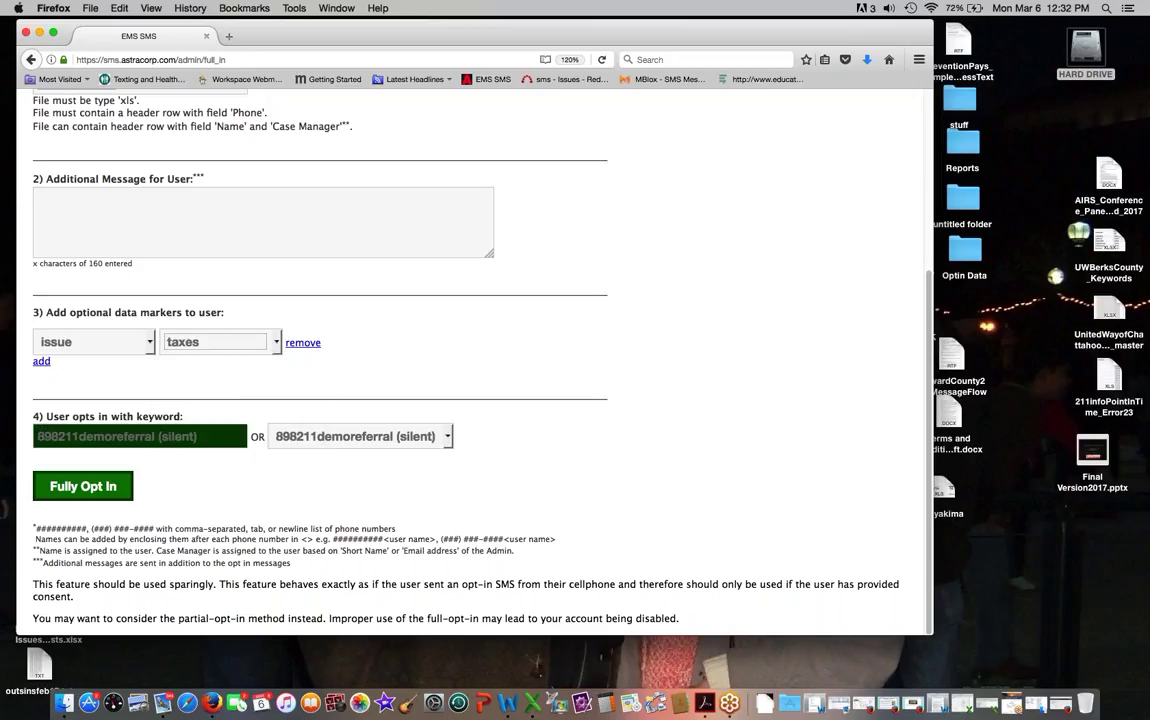
# Step: Go to the Groups send page listing active ad-hoc groups
pyautogui.scroll(5, 210, 447)
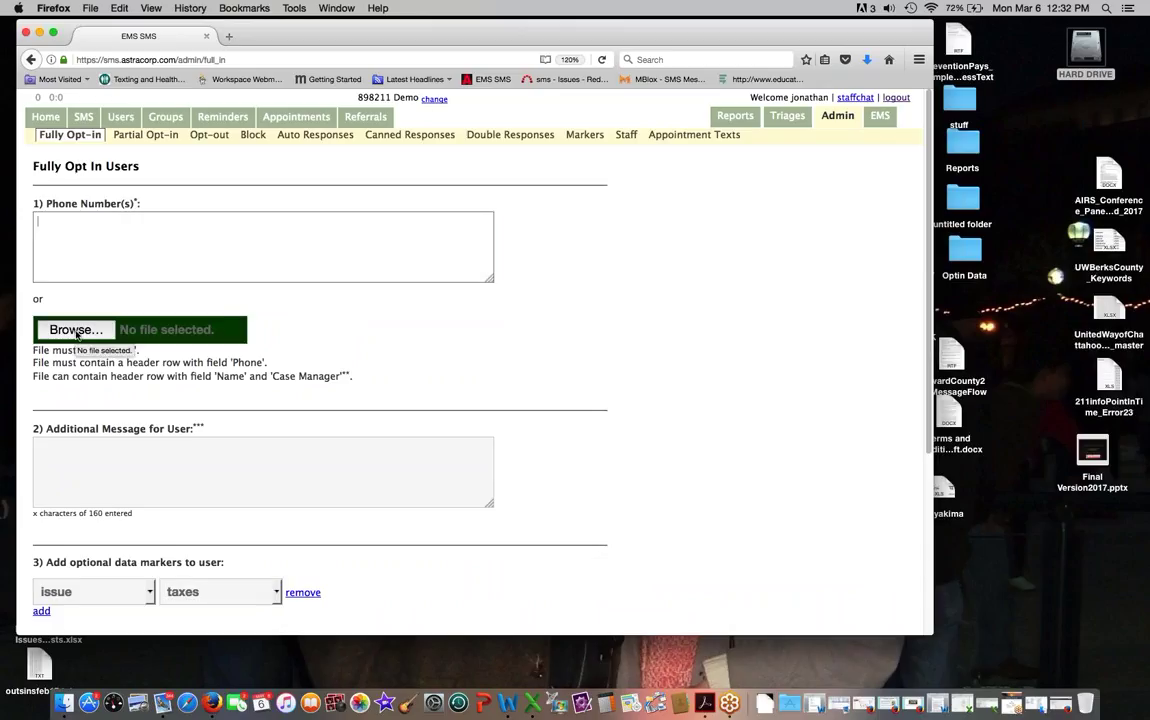
pyautogui.scroll(-5, 120, 355)
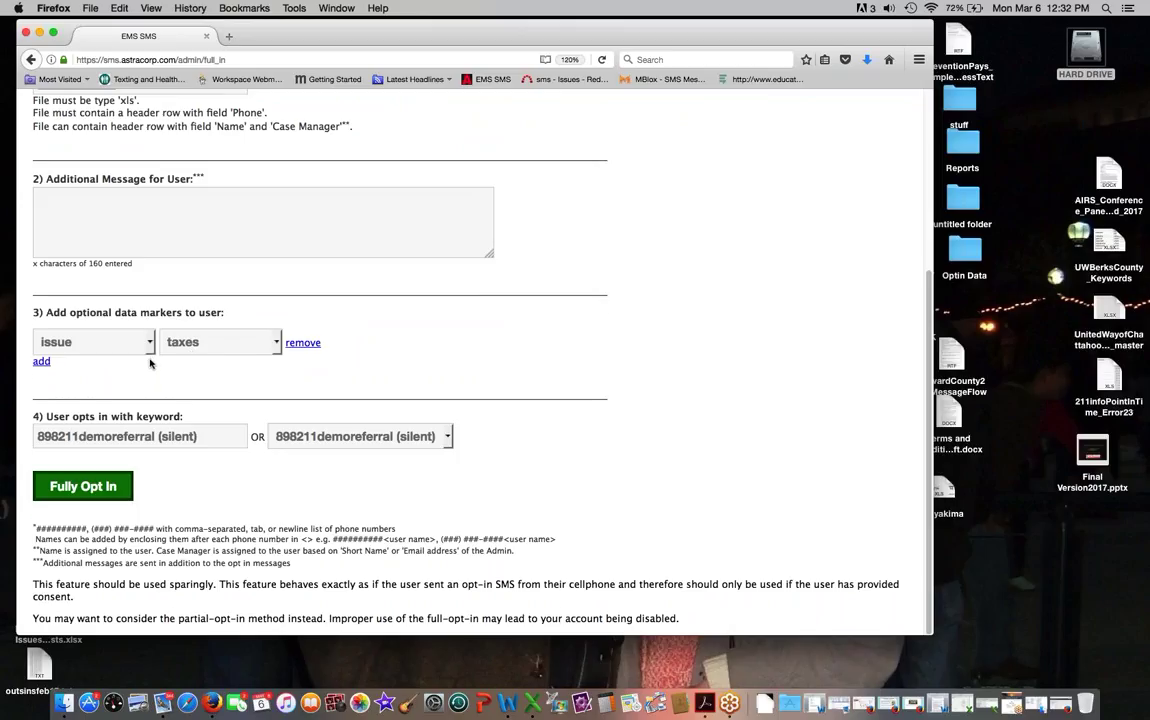
pyautogui.scroll(5, 153, 363)
pyautogui.click(173, 118)
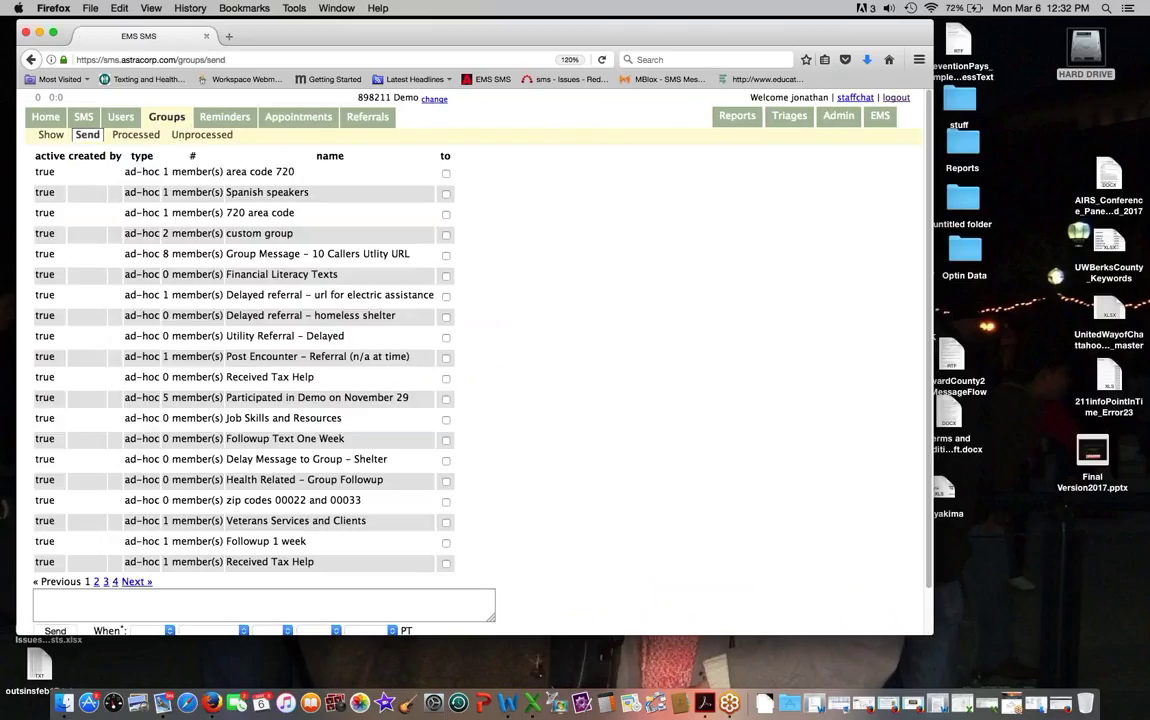
# Step: Edit the last Received Tax Help row from the groups list
pyautogui.click(50, 134)
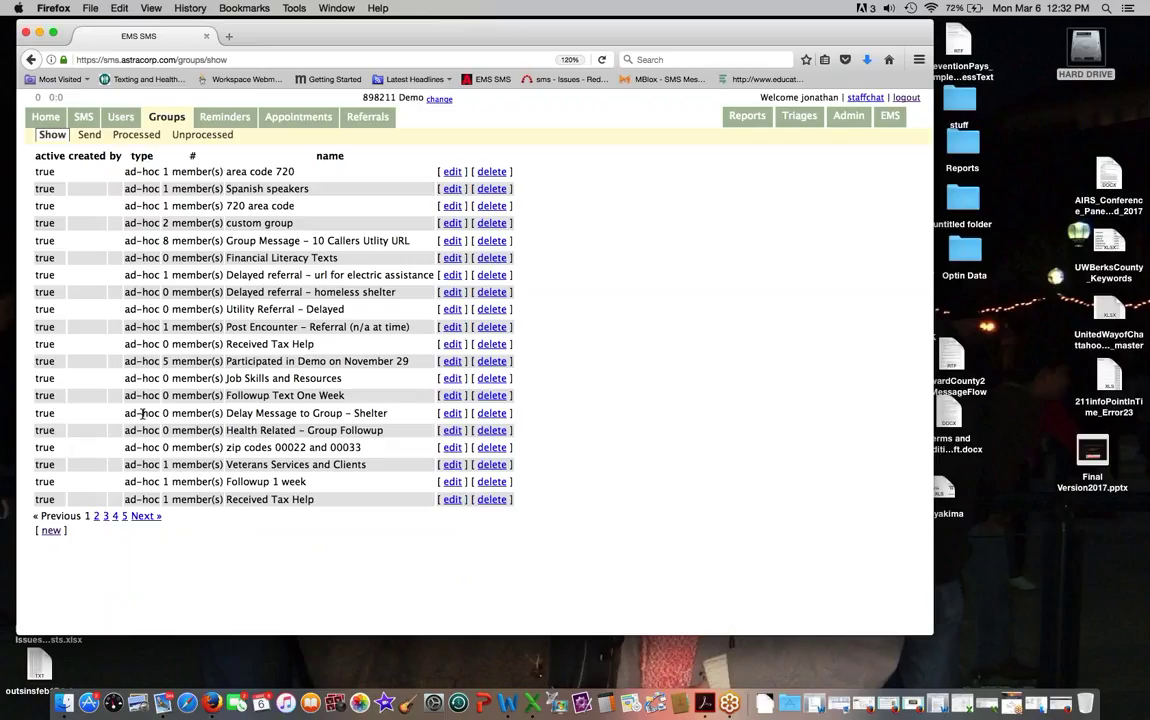
pyautogui.click(49, 531)
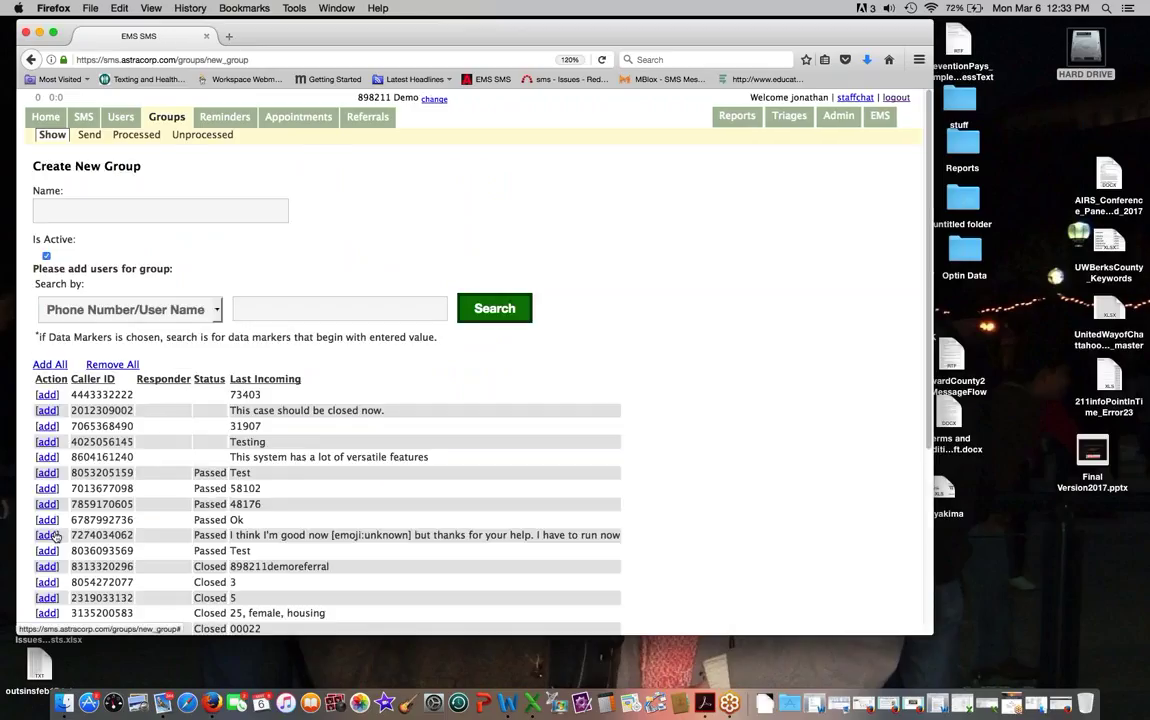
pyautogui.scroll(-3, 52, 537)
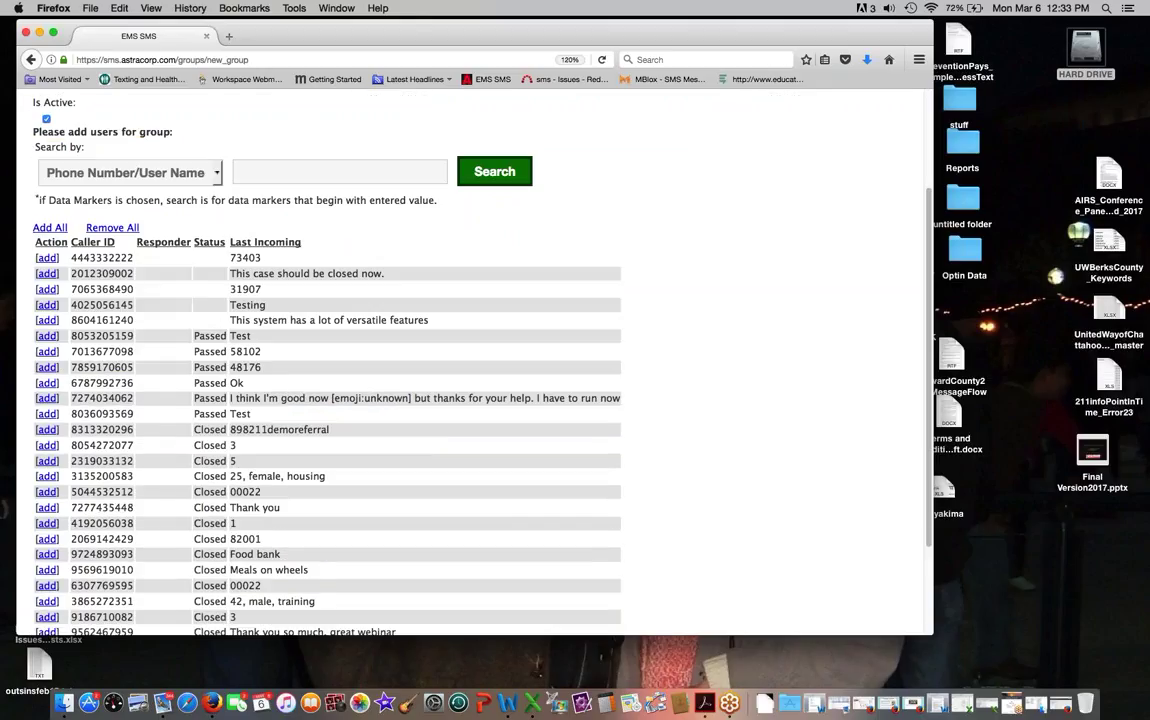
pyautogui.scroll(3, 50, 540)
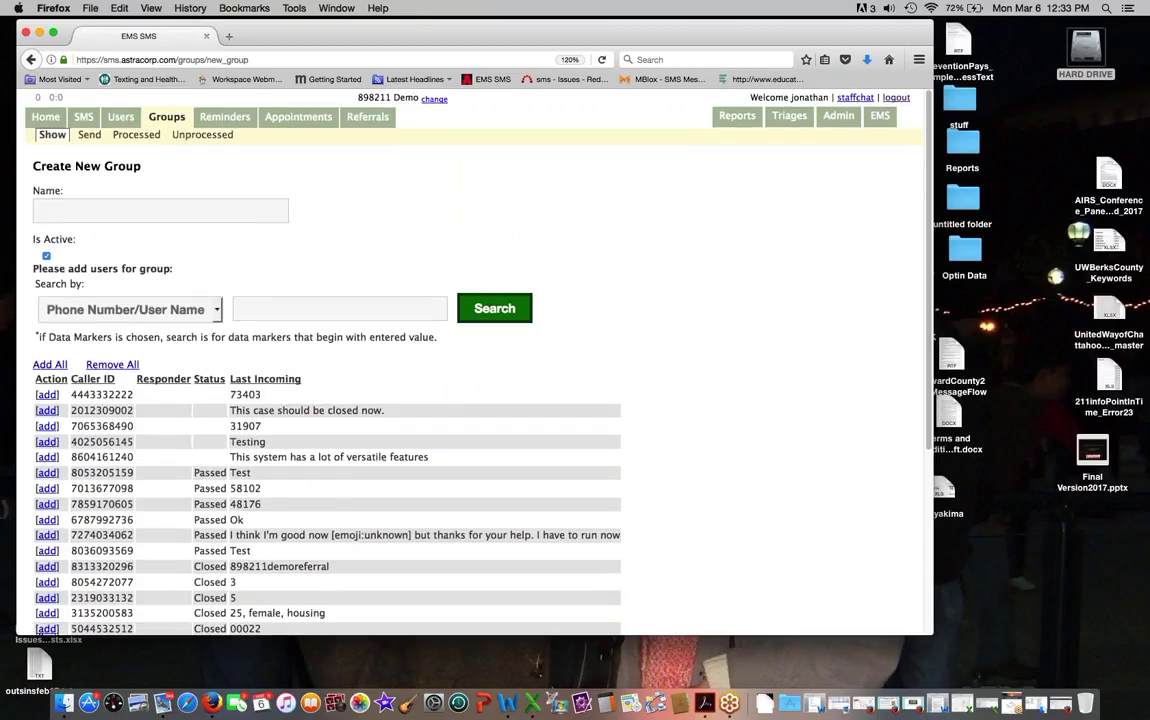
pyautogui.click(53, 136)
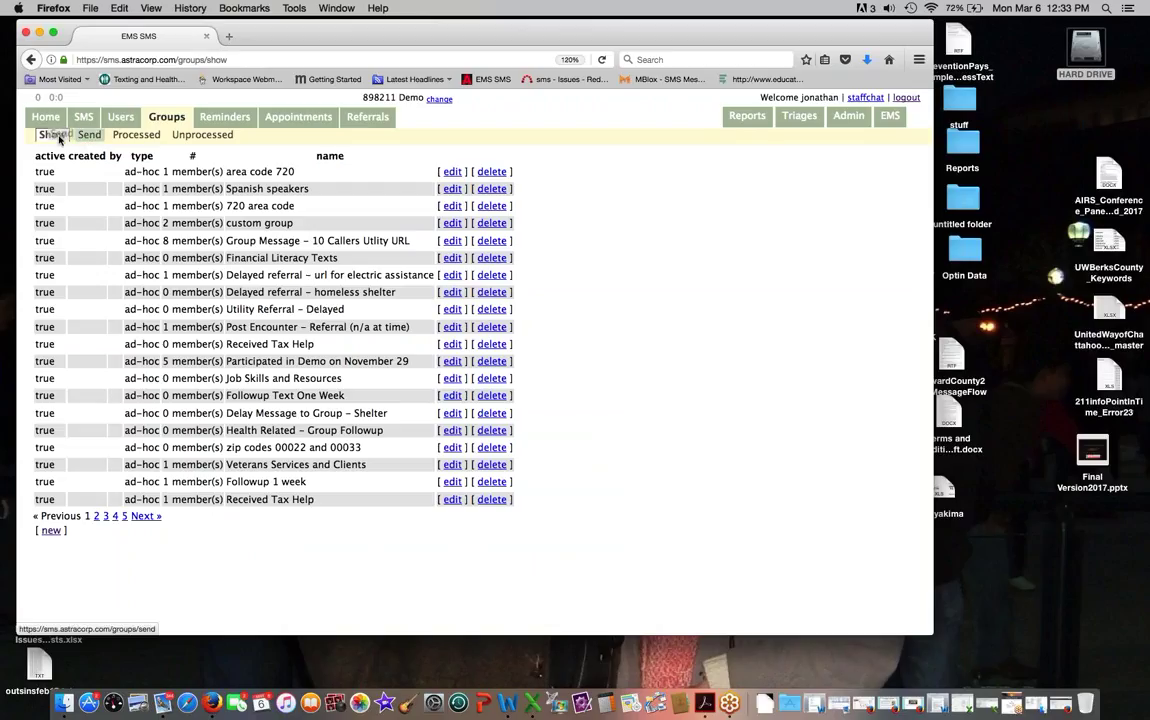
pyautogui.click(55, 137)
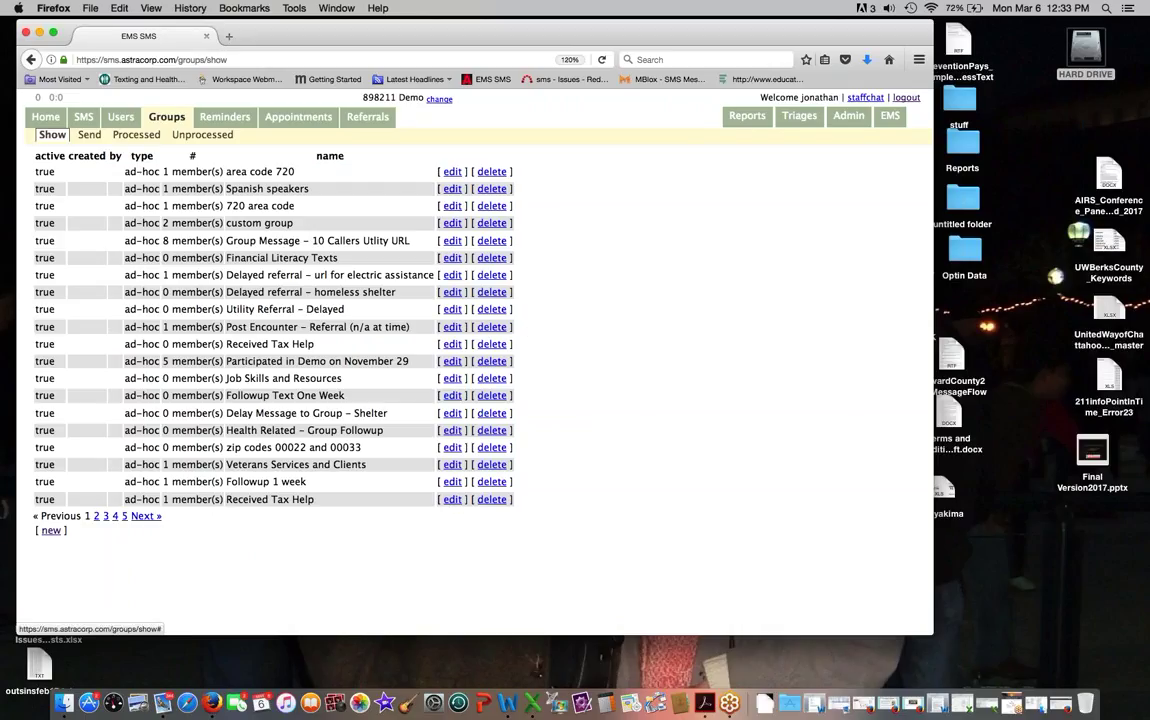
pyautogui.click(453, 500)
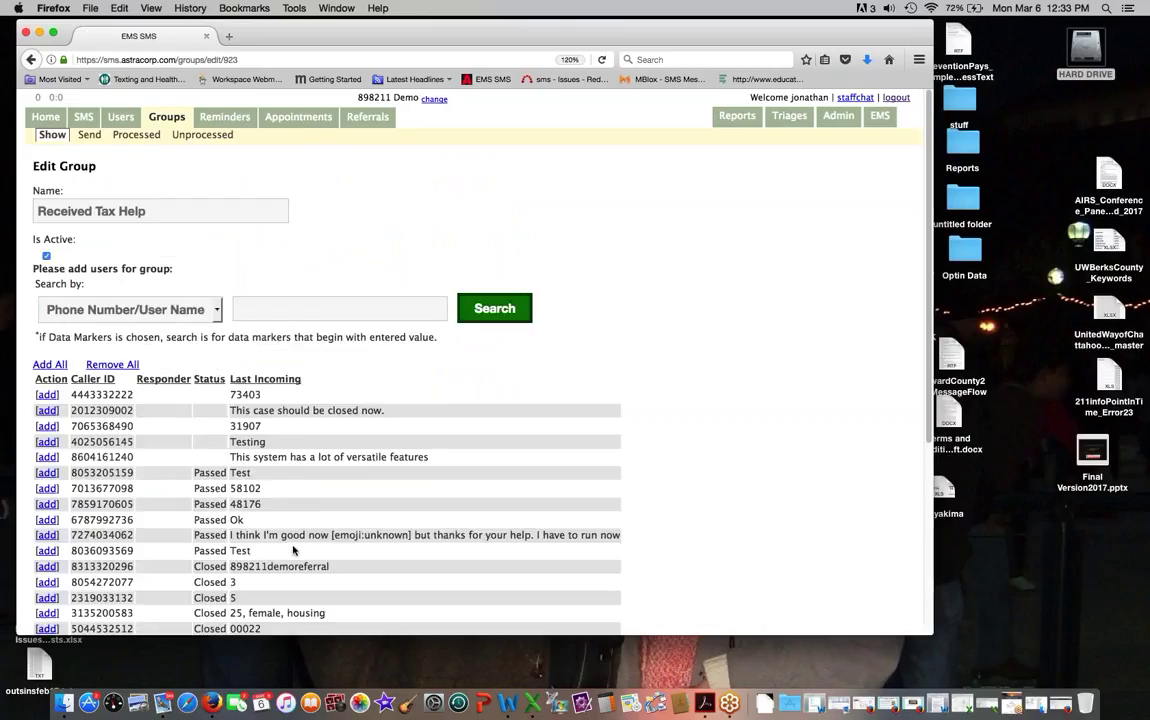
# Step: Switch the caller search to Data Markers and type 'taxe' in the search field
pyautogui.click(176, 306)
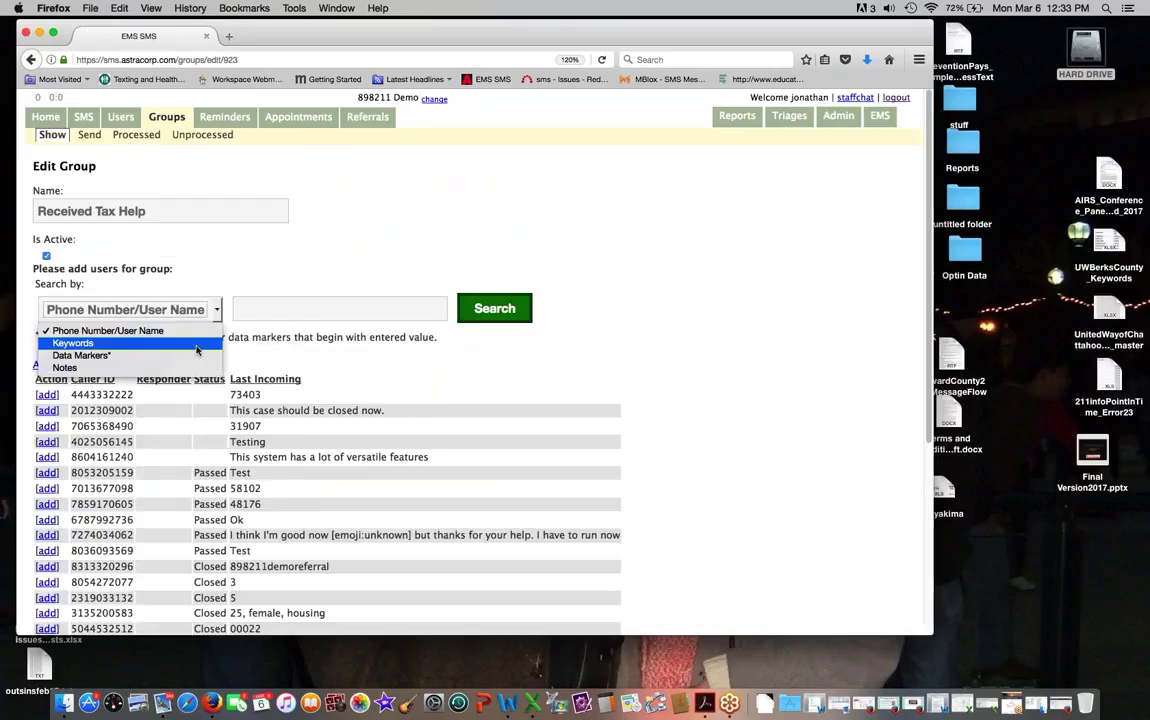
pyautogui.click(190, 356)
pyautogui.click(283, 310)
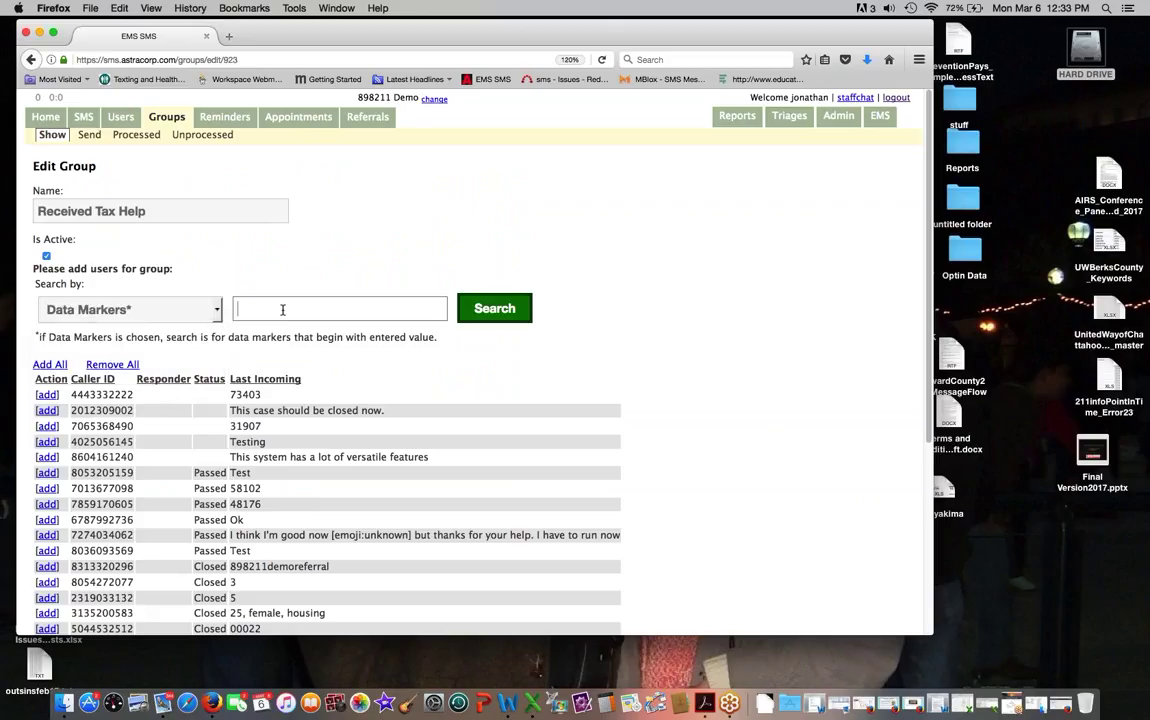
pyautogui.write('taxe')
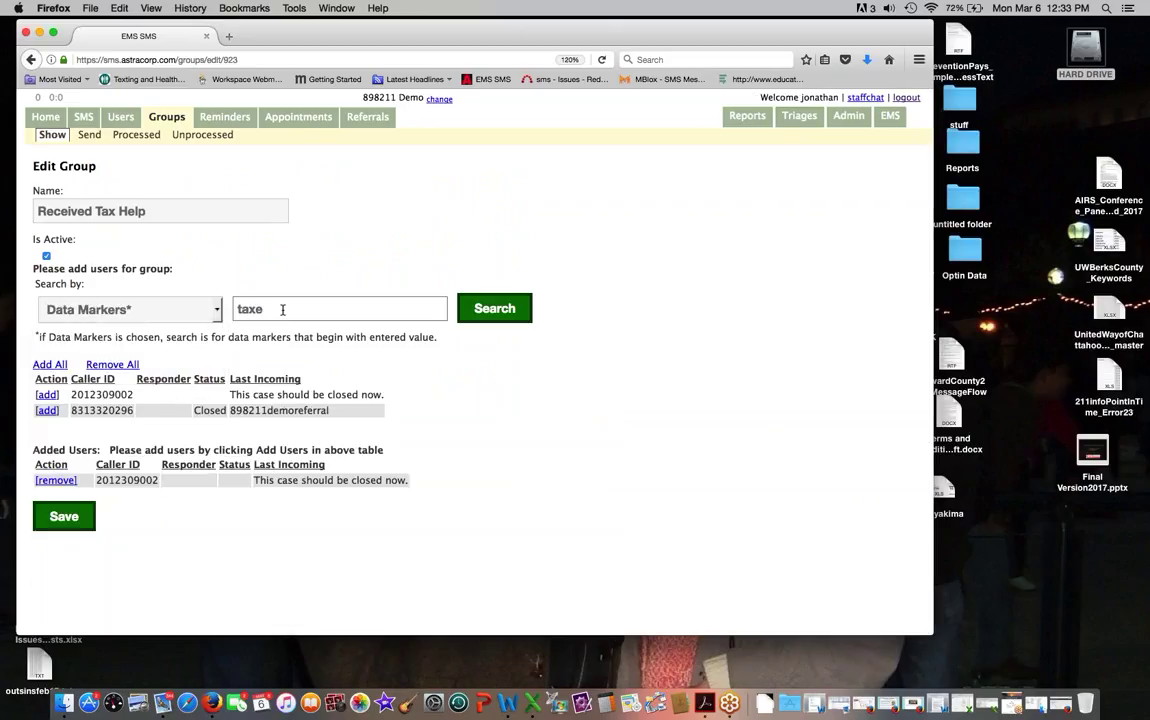
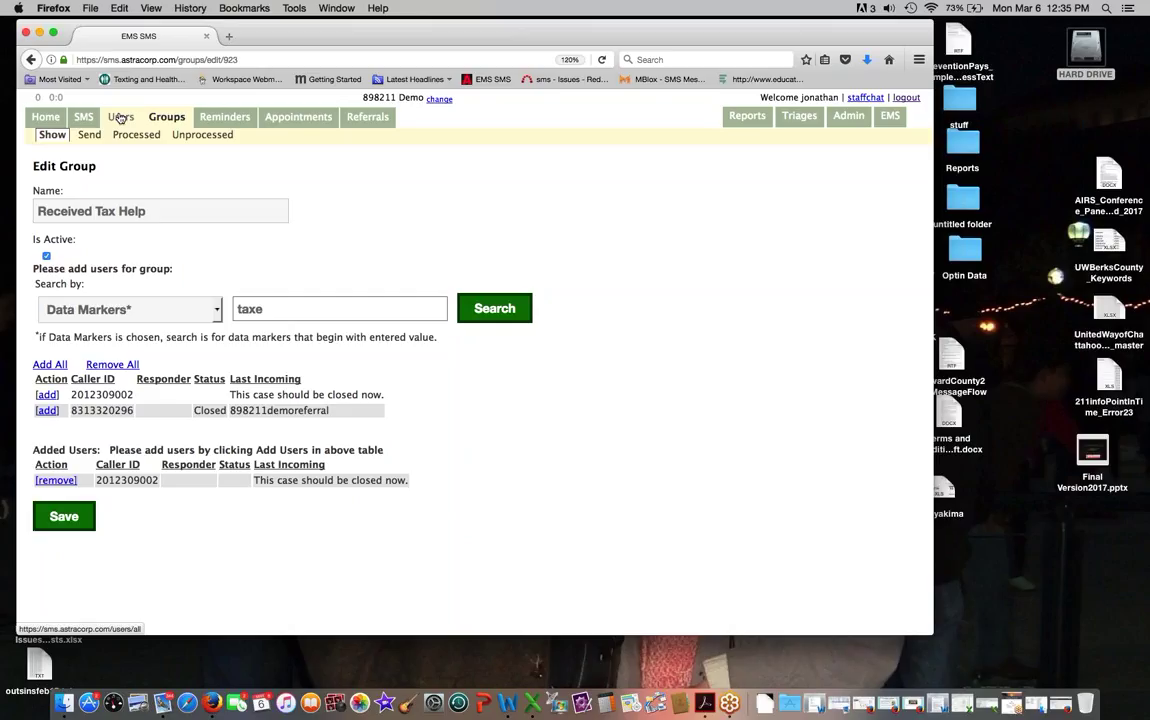
# Step: Switch to the All Users list to see contacts and their SMS threads
pyautogui.click(120, 118)
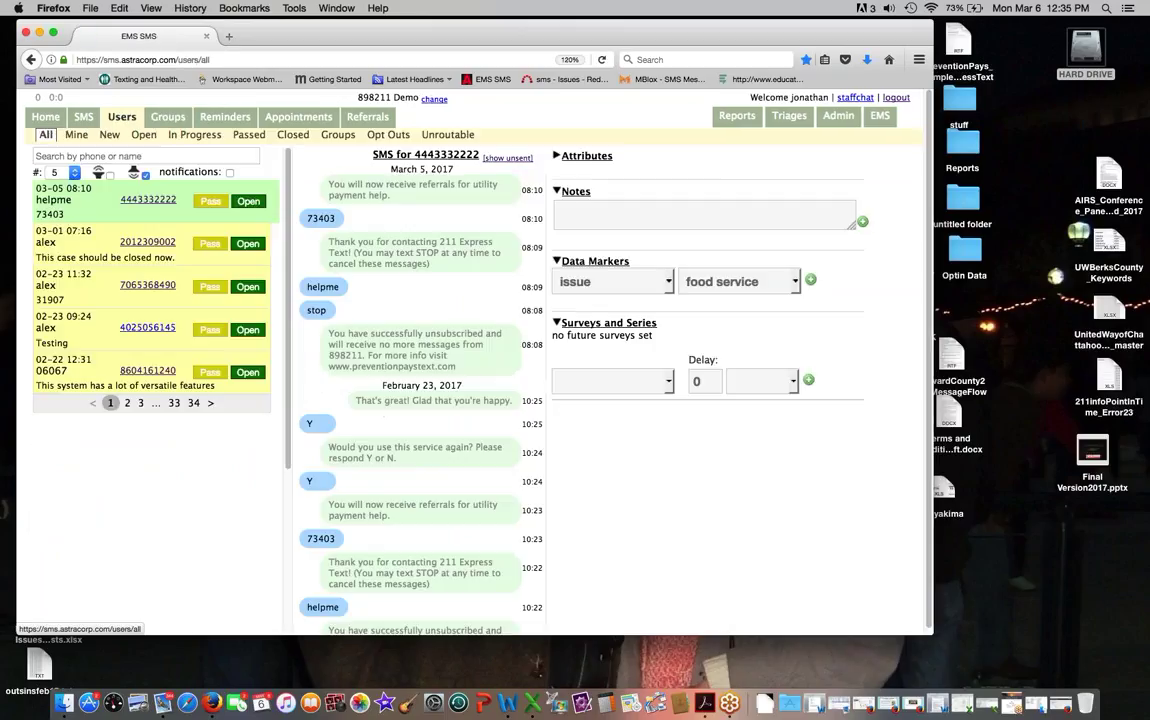
# Step: Search users for 831 and open the matching demo referral conversation
pyautogui.click(140, 156)
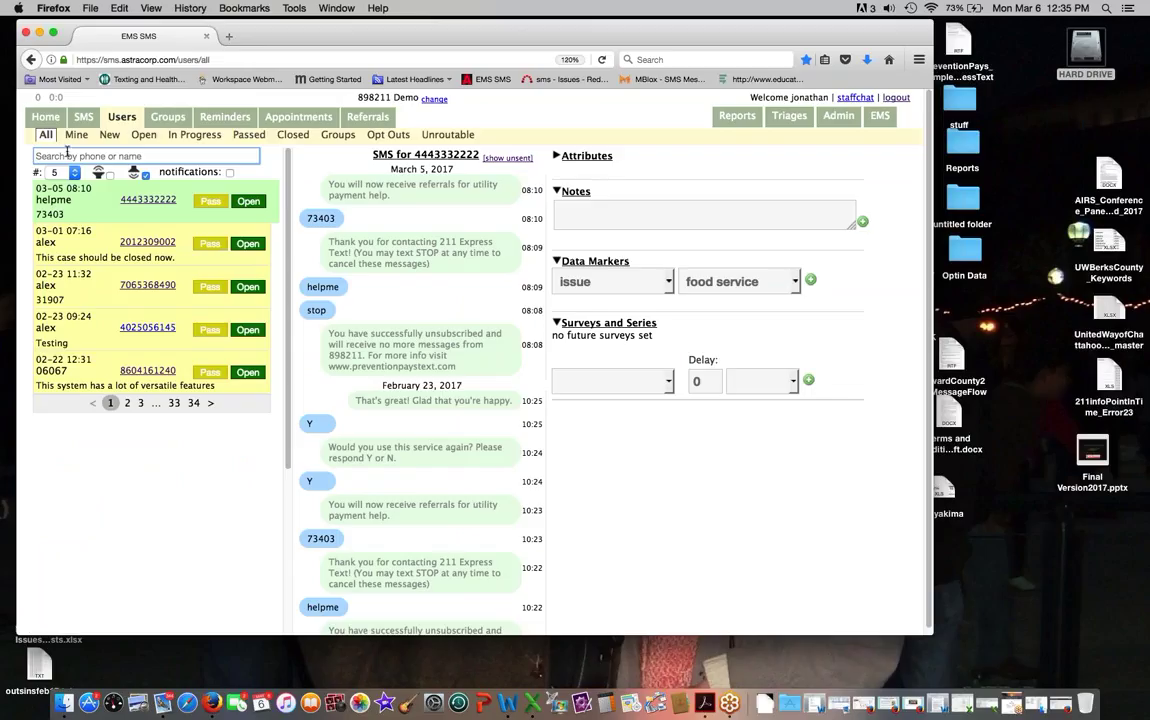
pyautogui.write('831')
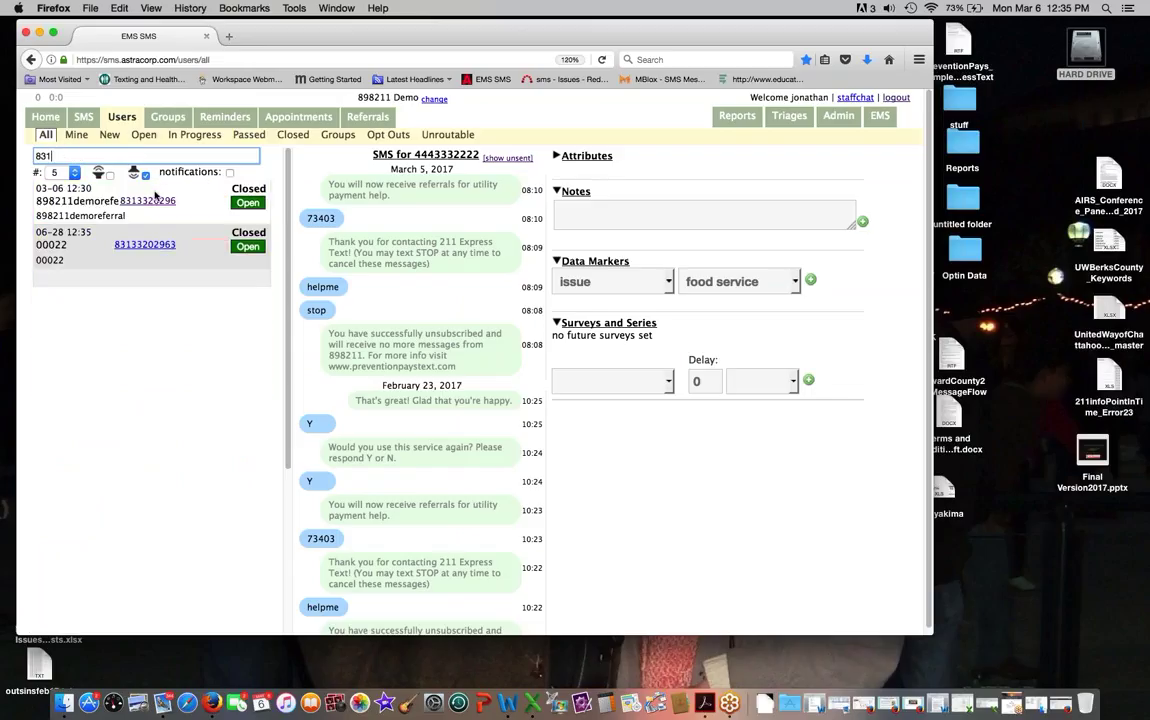
pyautogui.click(150, 200)
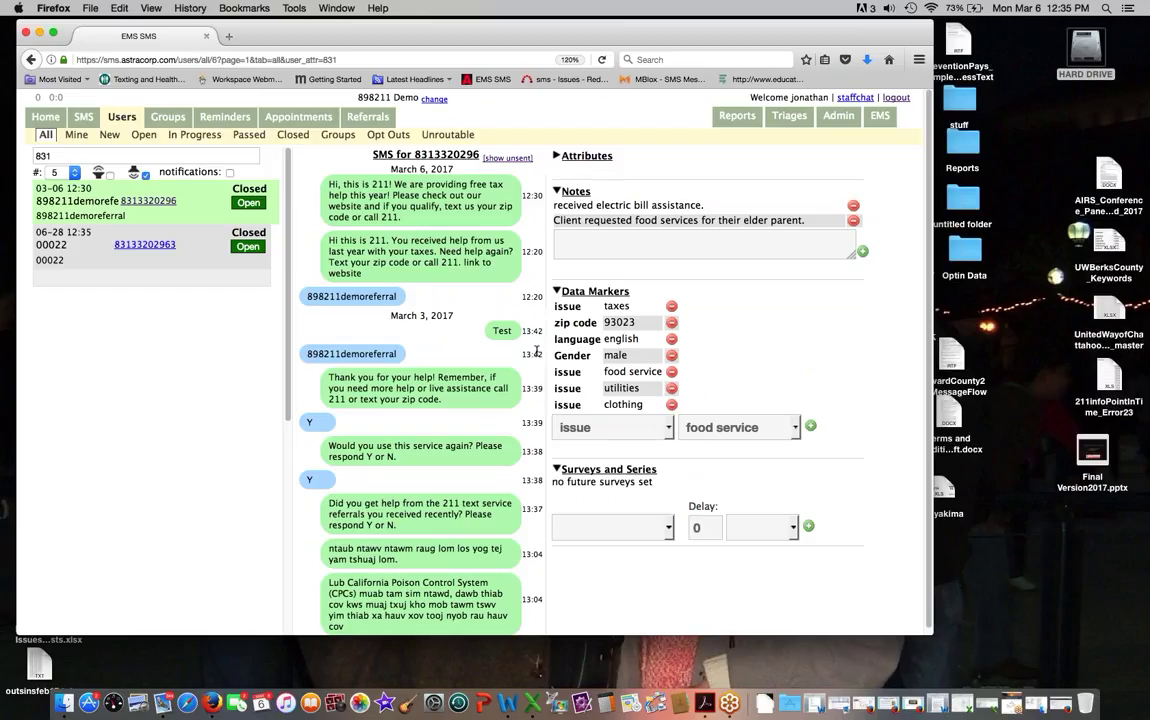
# Step: Delete the language and food service data markers, confirming each removal
pyautogui.moveTo(537, 352)
pyautogui.click(673, 341)
pyautogui.click(510, 292)
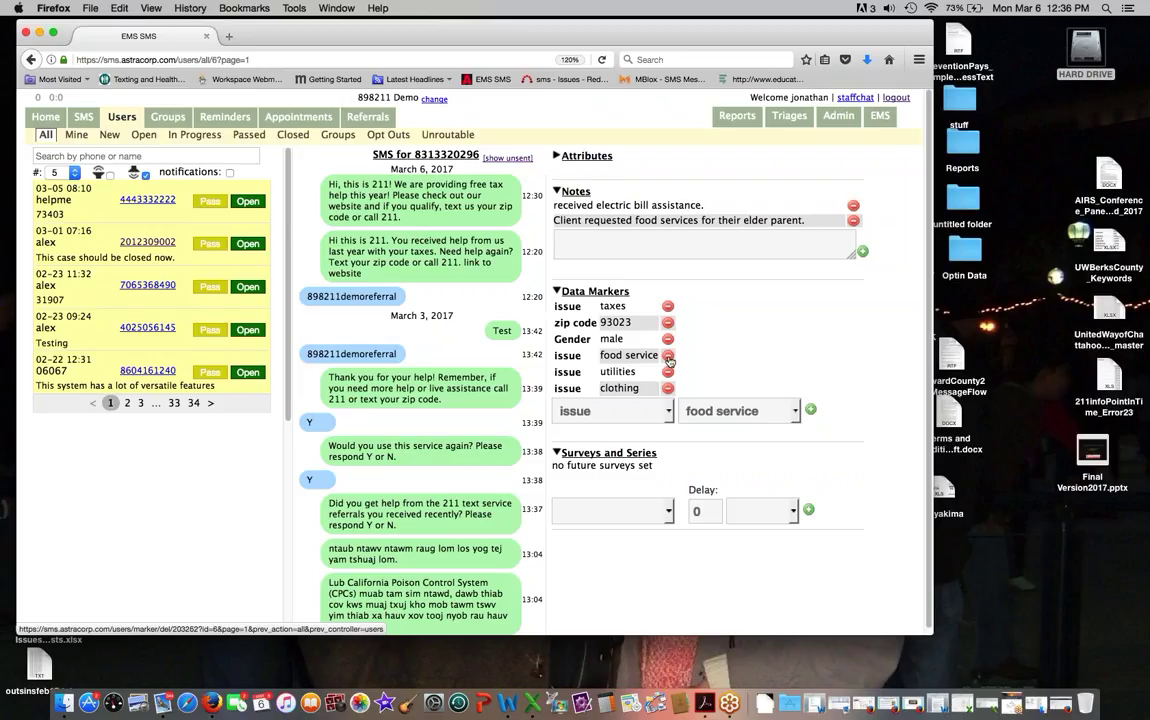
pyautogui.click(667, 355)
pyautogui.click(548, 319)
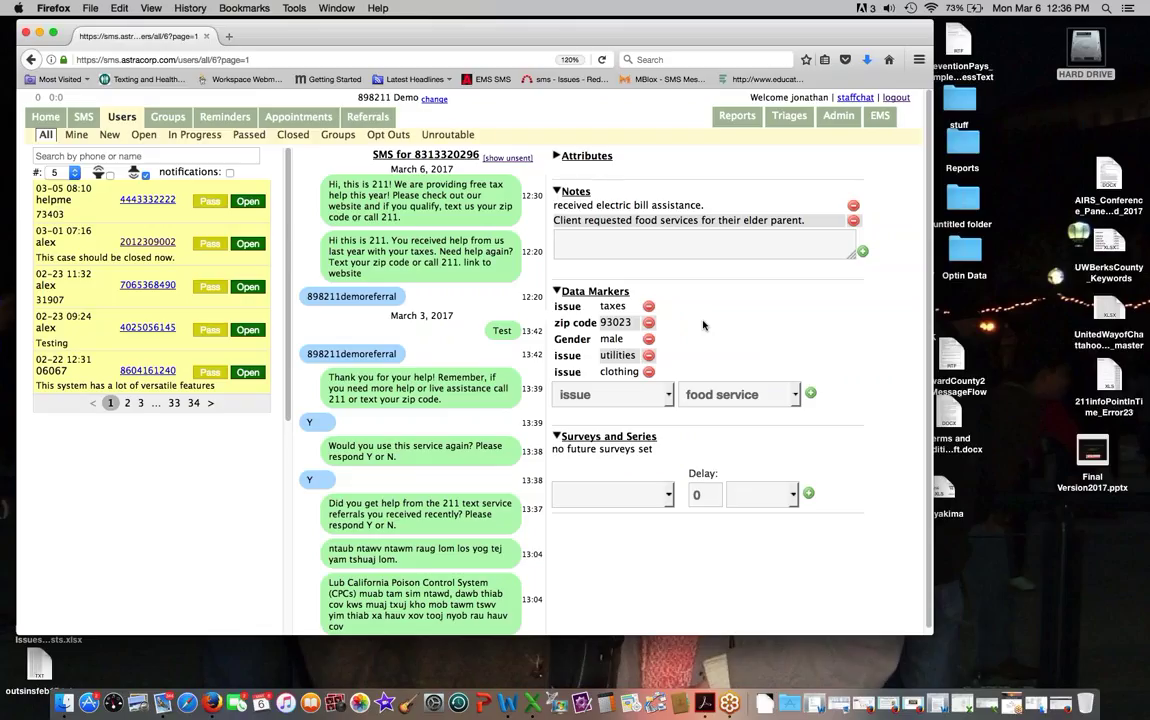
pyautogui.scroll(-2, 450, 315)
pyautogui.scroll(2, 450, 315)
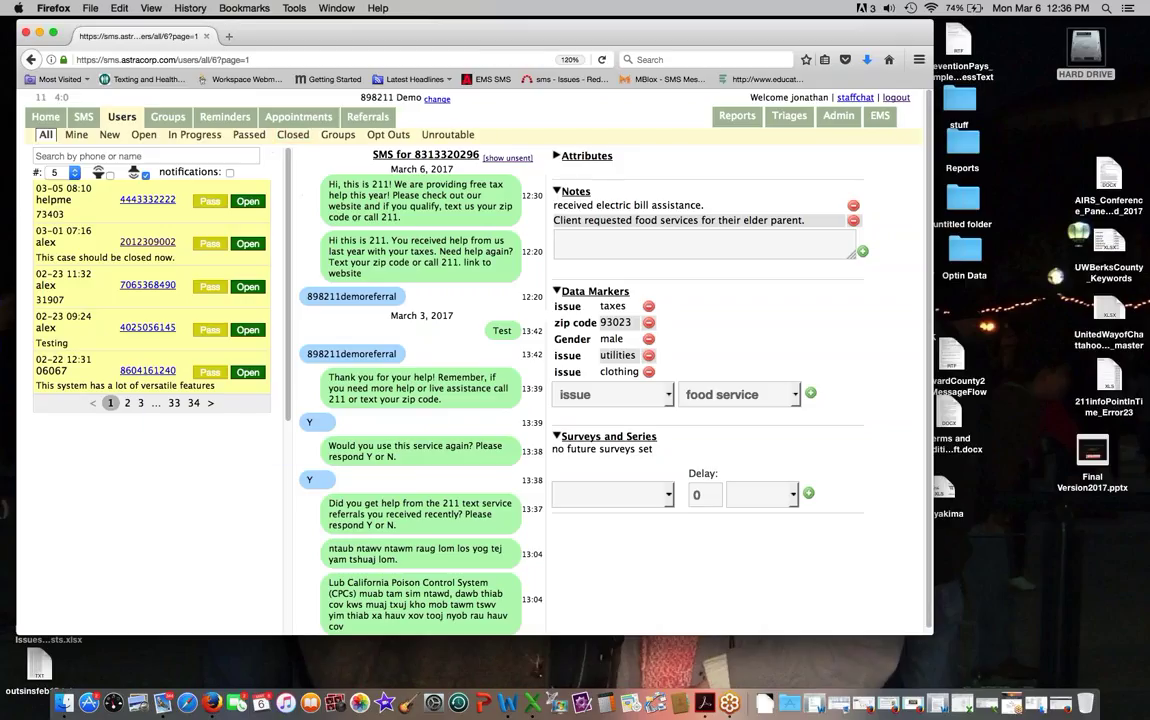
# Step: Assign the logged-in staff member as responder from the expanded Attributes
pyautogui.click(587, 352)
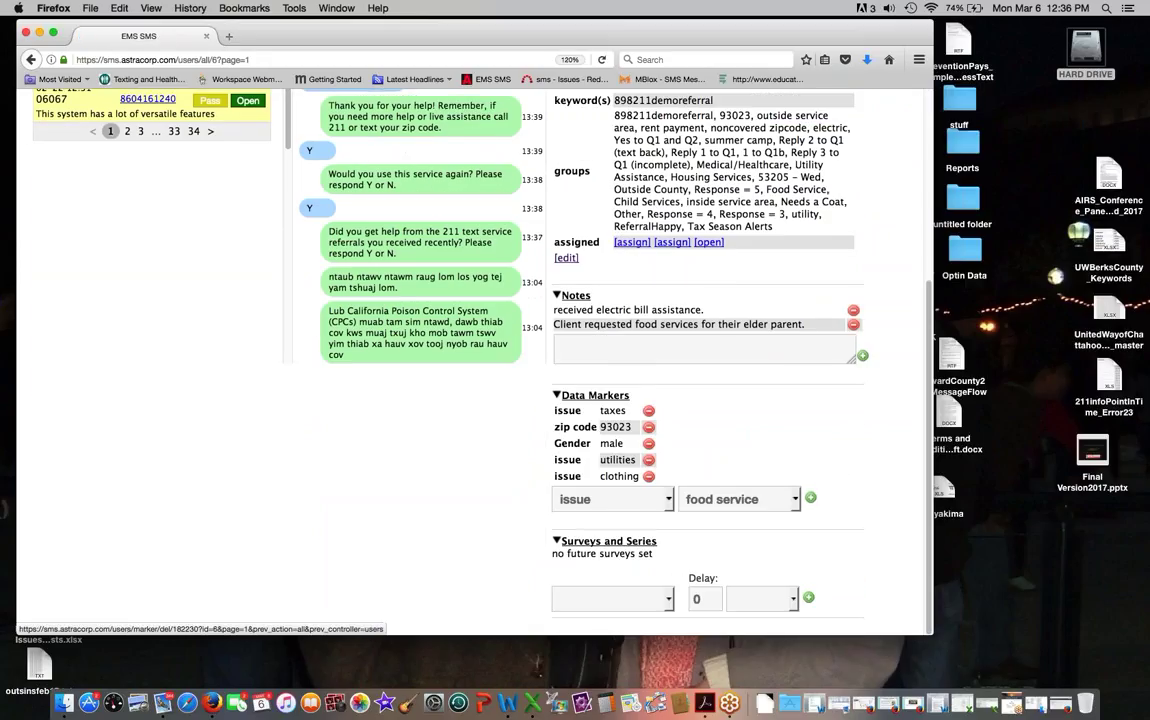
pyautogui.click(632, 513)
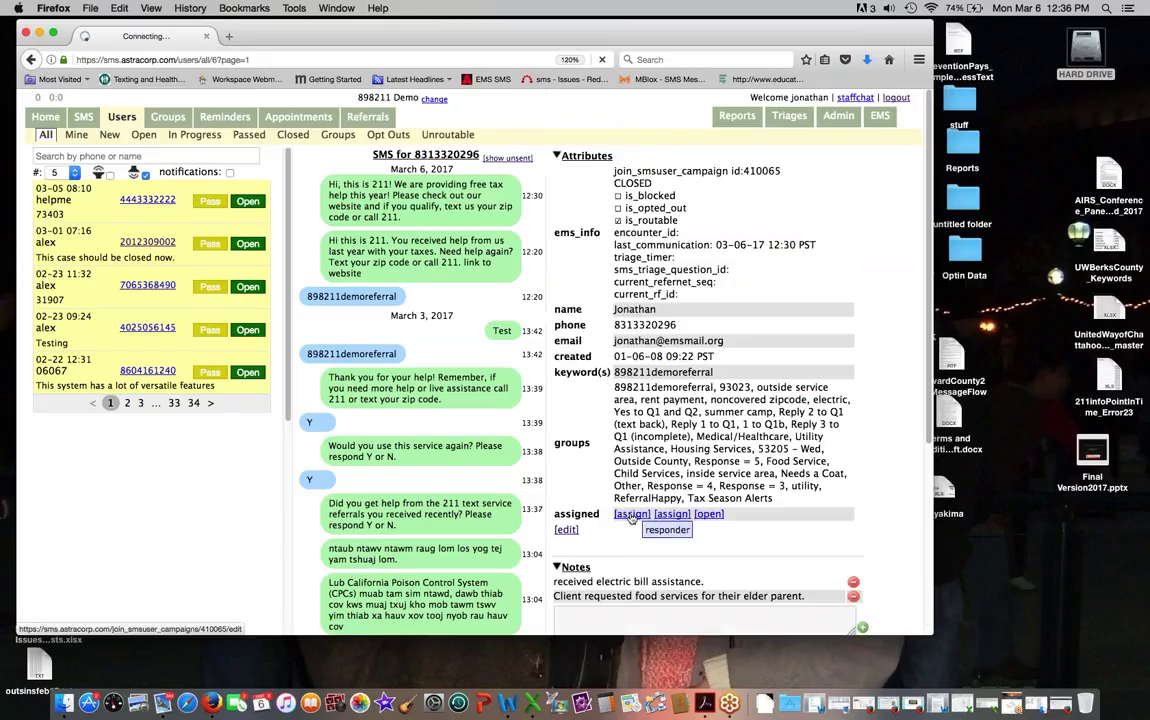
pyautogui.click(127, 214)
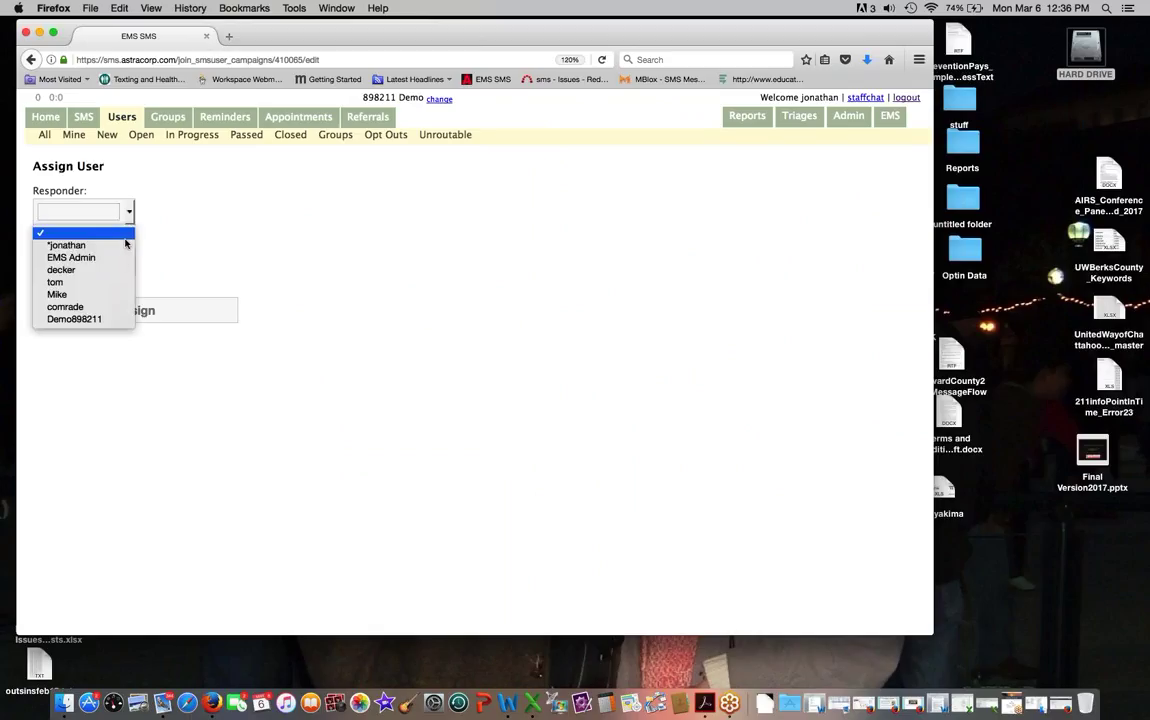
pyautogui.click(66, 245)
pyautogui.click(146, 311)
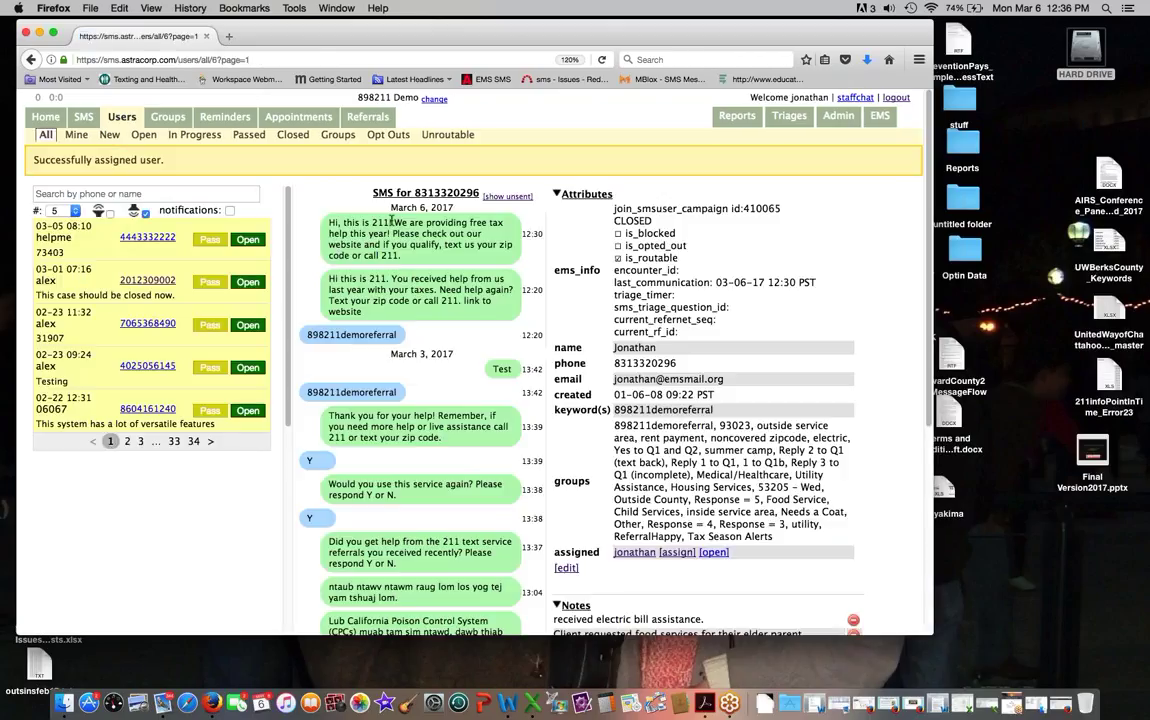
# Step: Search 831 again and reopen the demo referral case
pyautogui.click(142, 193)
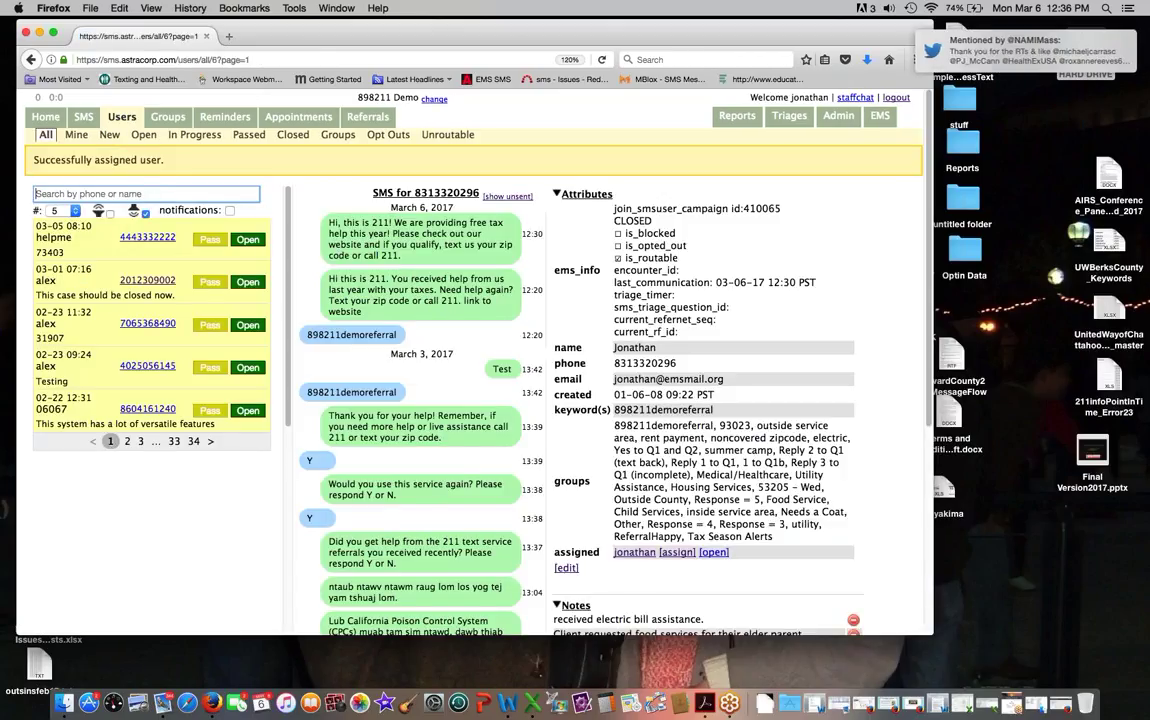
pyautogui.write('831')
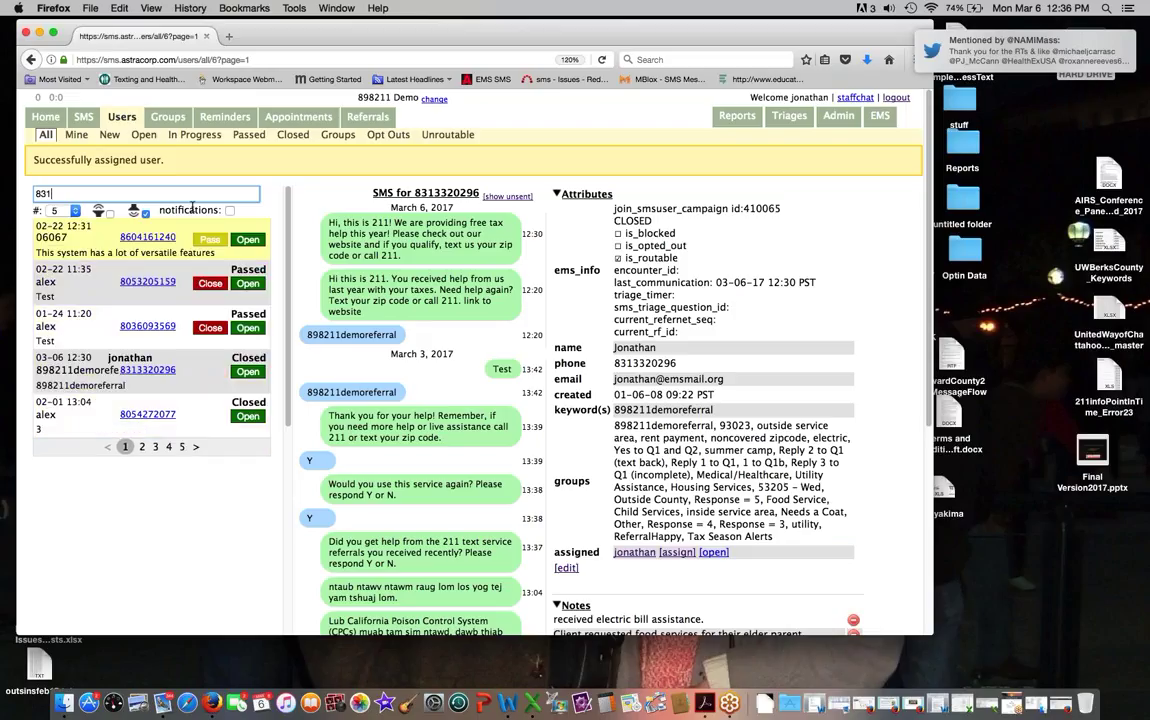
pyautogui.click(248, 372)
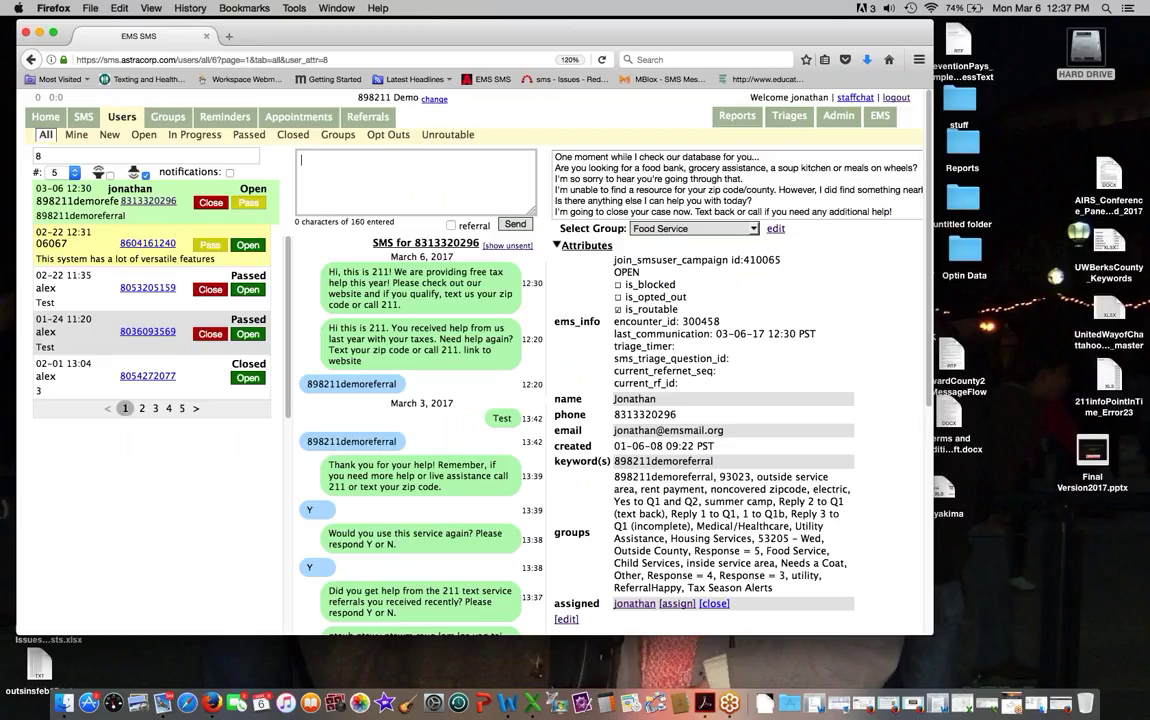
# Step: Enlarge the reply textarea and leave the reply flagged as a referral
pyautogui.click(396, 154)
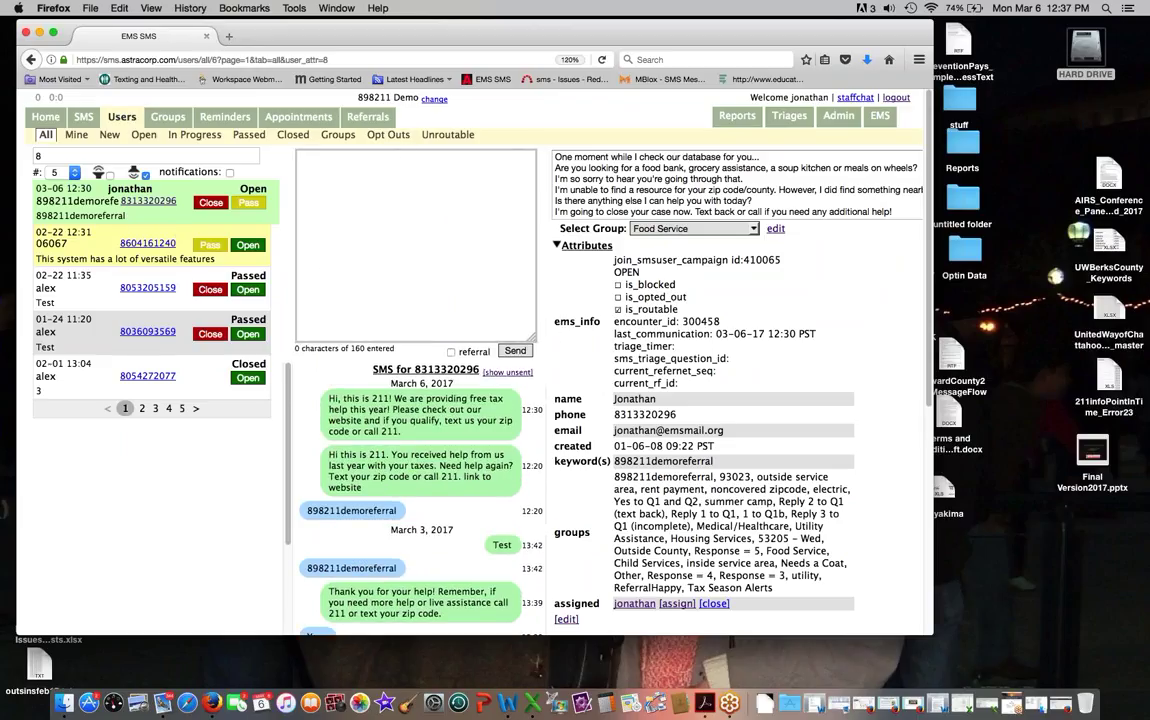
pyautogui.click(451, 352)
pyautogui.moveTo(531, 340); pyautogui.dragTo(570, 372)
pyautogui.click(340, 172)
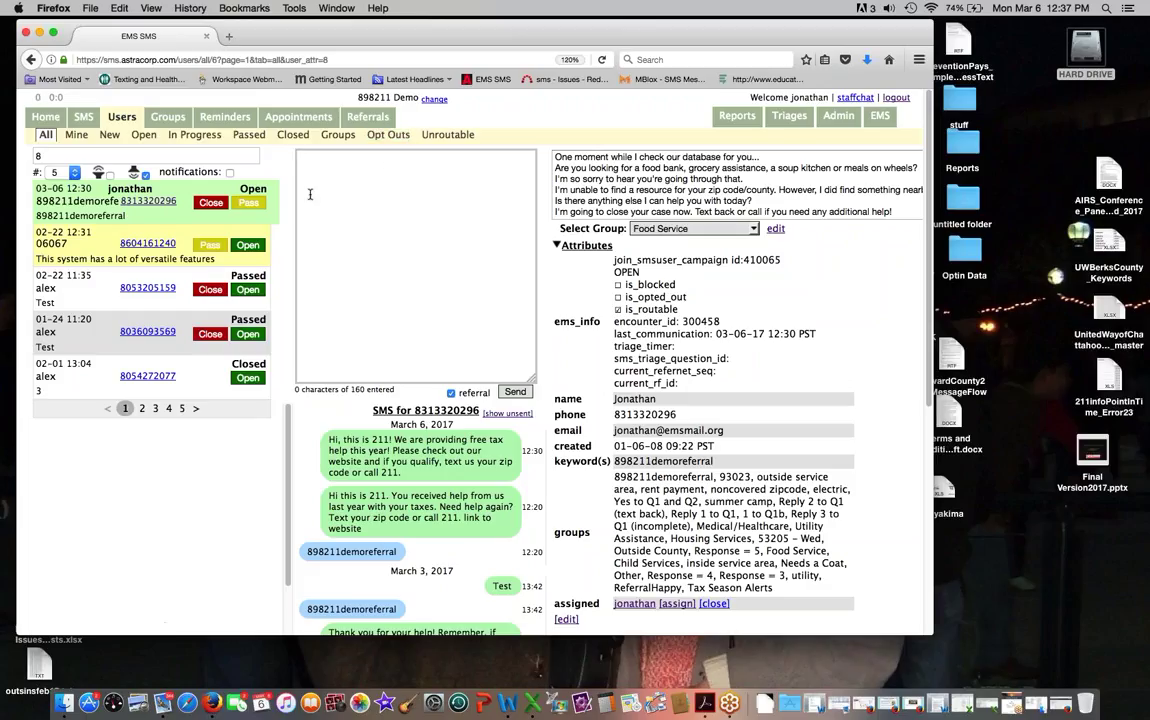
pyautogui.click(451, 393)
pyautogui.click(451, 393)
# Step: Select the 898211 Demo Referrals report, then bring up the Referrals send form
pyautogui.click(724, 117)
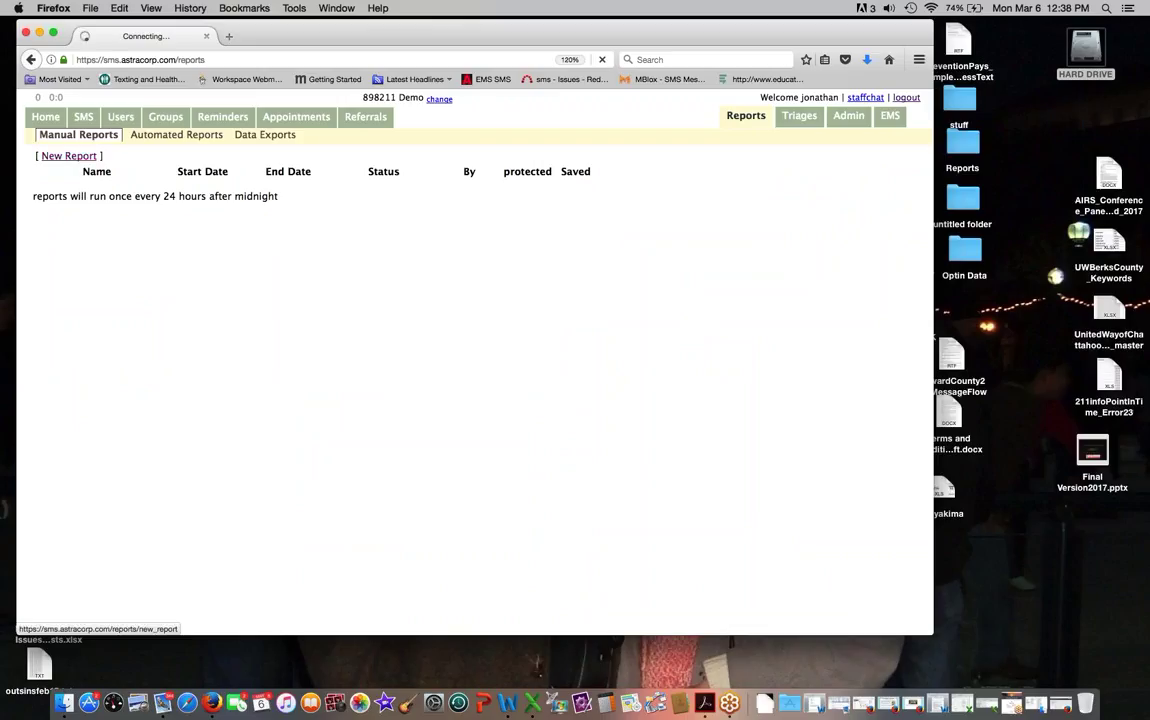
pyautogui.scroll(-5, 186, 282)
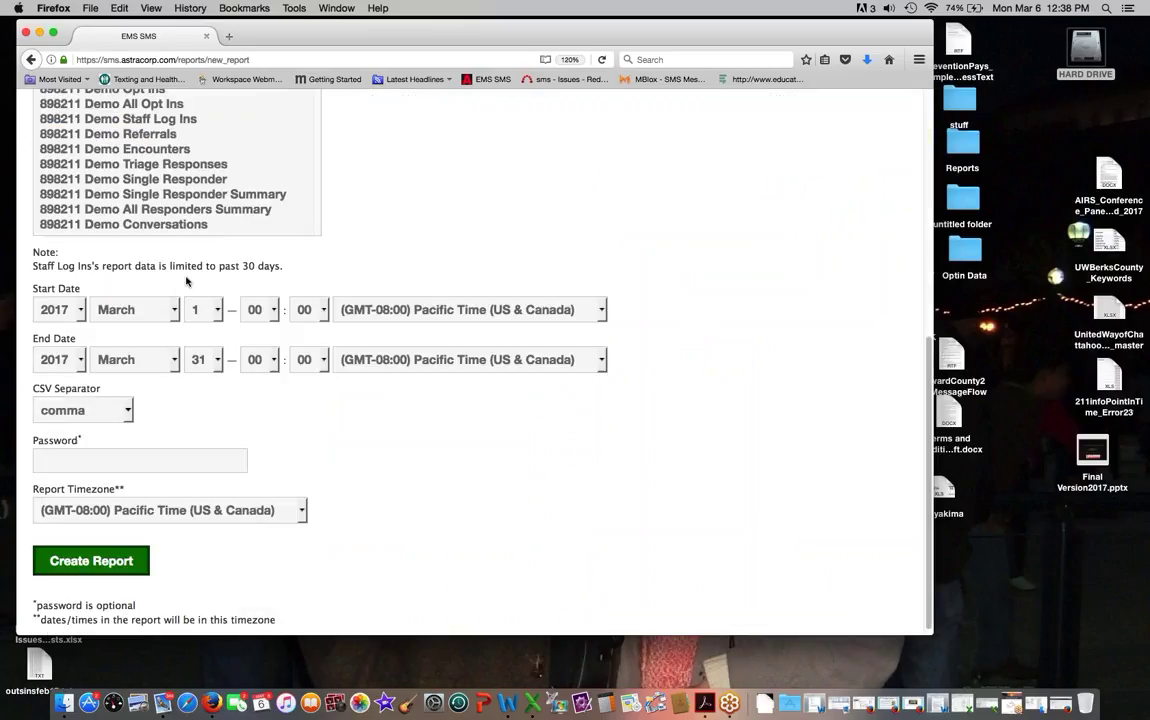
pyautogui.scroll(3, 186, 282)
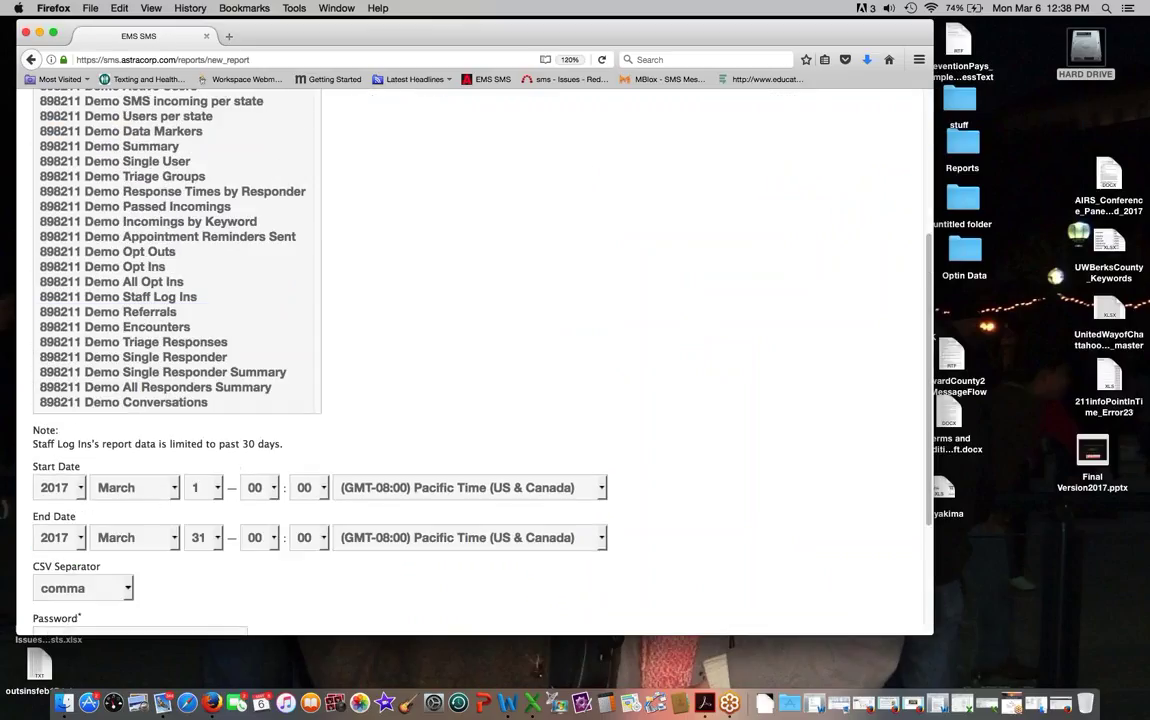
pyautogui.click(108, 311)
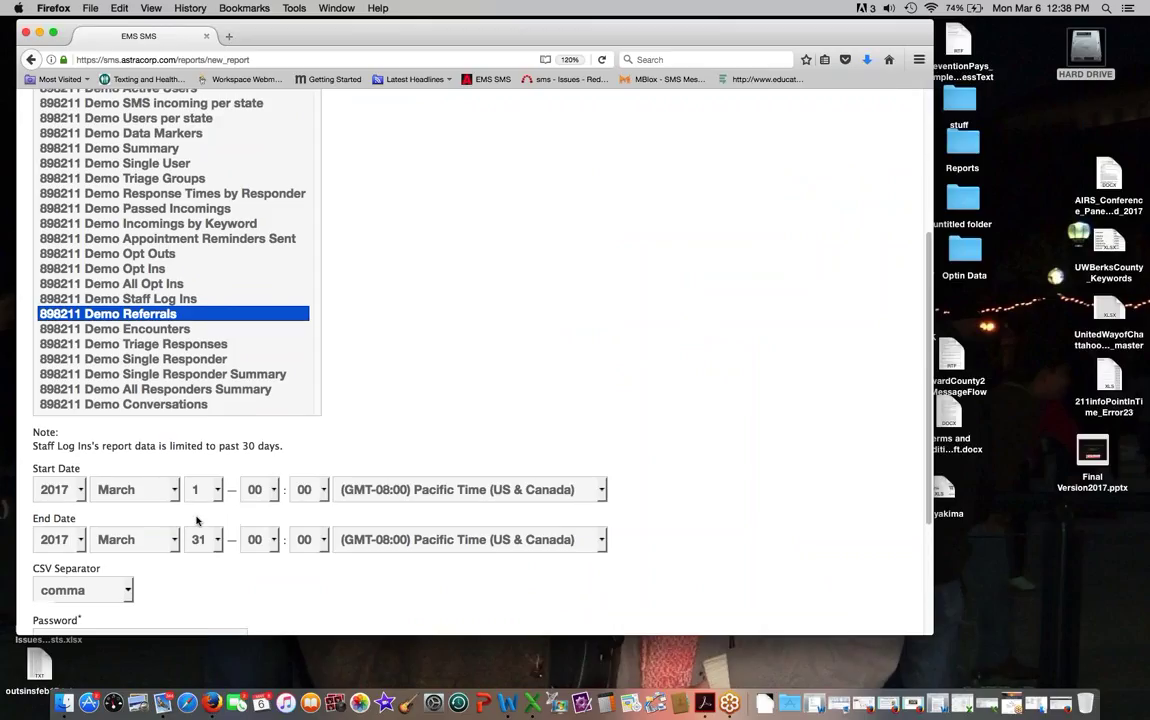
pyautogui.scroll(4, 198, 510)
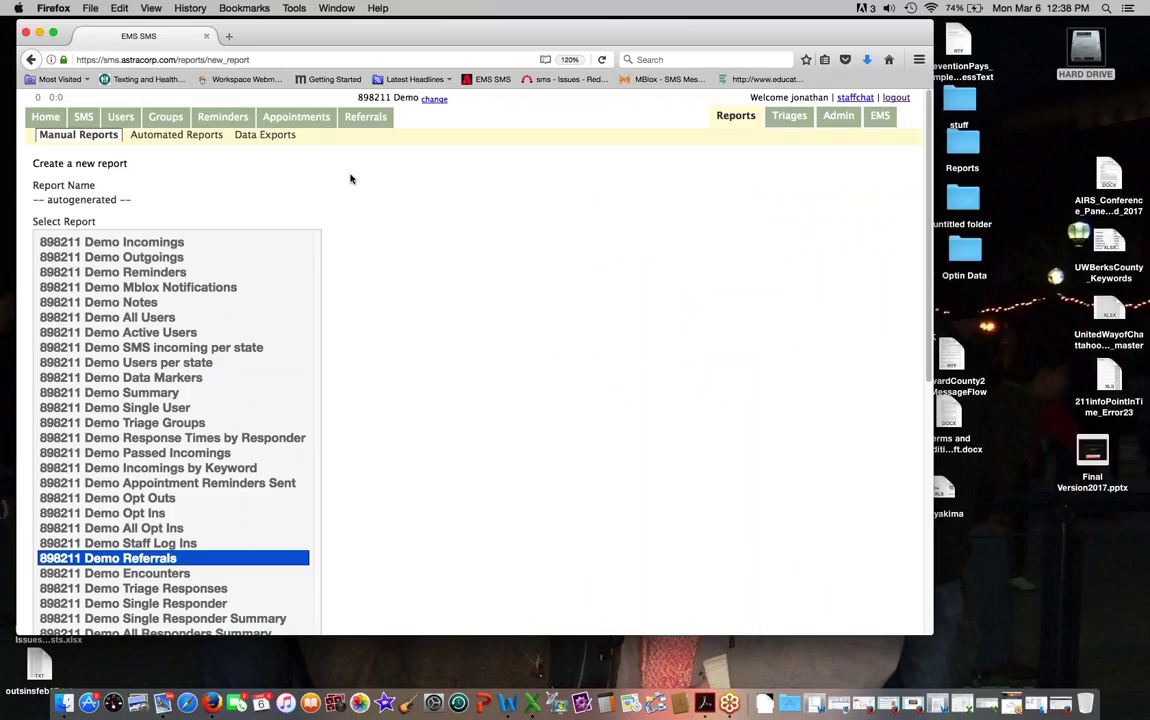
pyautogui.click(365, 116)
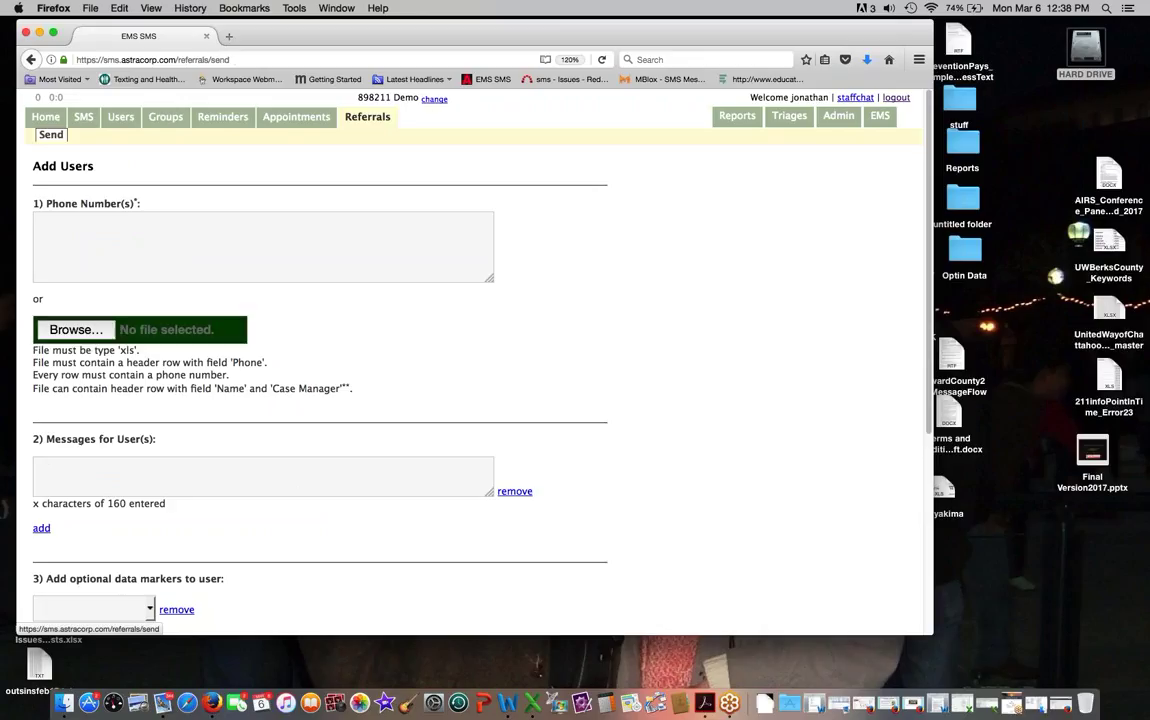
# Step: Drag the referral form's Messages box corner to make it taller
pyautogui.click(83, 244)
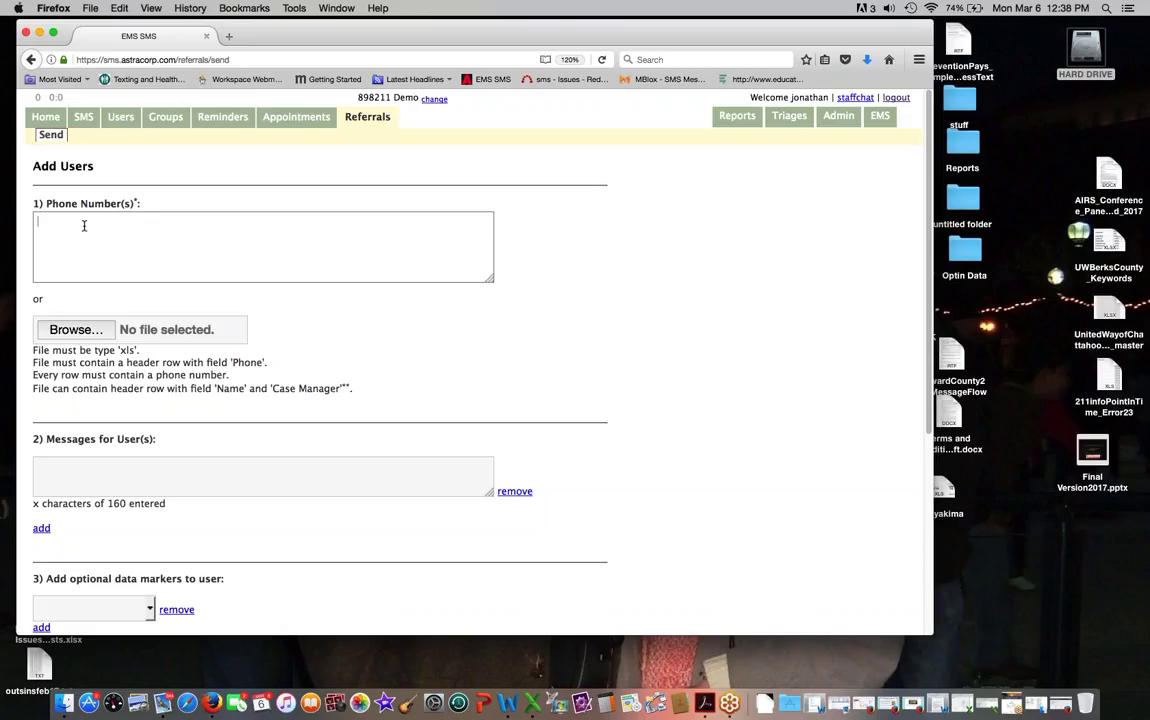
pyautogui.scroll(-1, 100, 252)
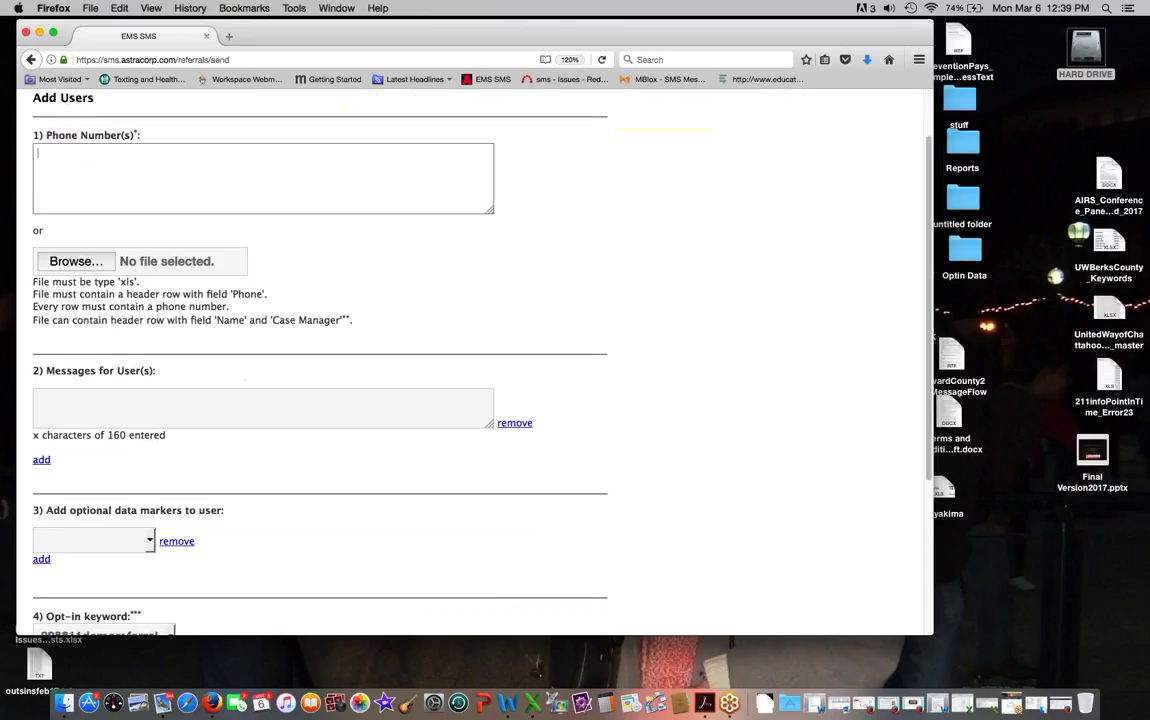
pyautogui.click(70, 405)
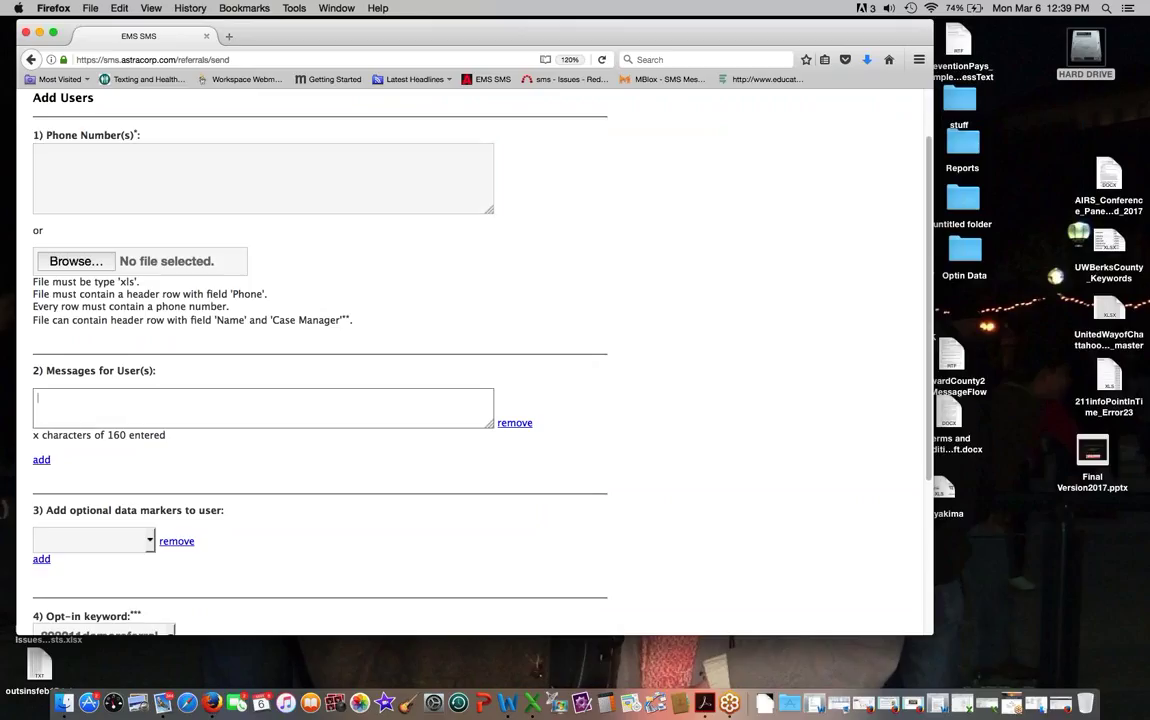
pyautogui.moveTo(489, 424); pyautogui.dragTo(497, 537)
pyautogui.click(108, 151)
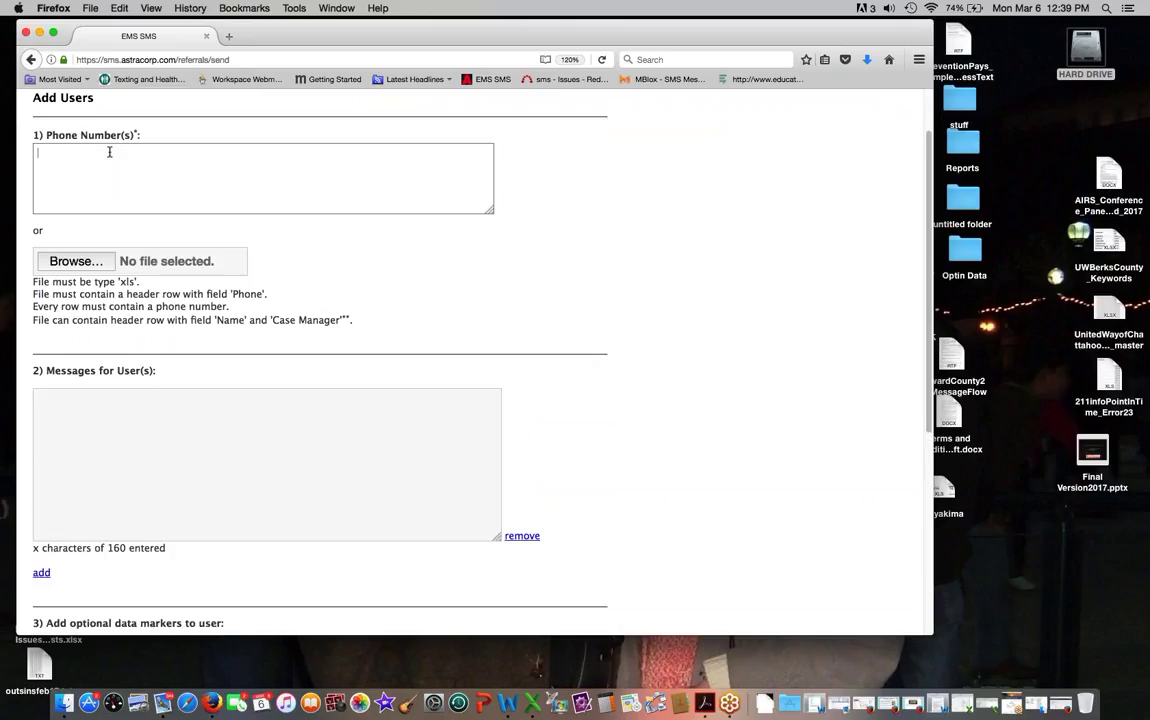
pyautogui.scroll(-1, 133, 480)
pyautogui.scroll(1, 133, 480)
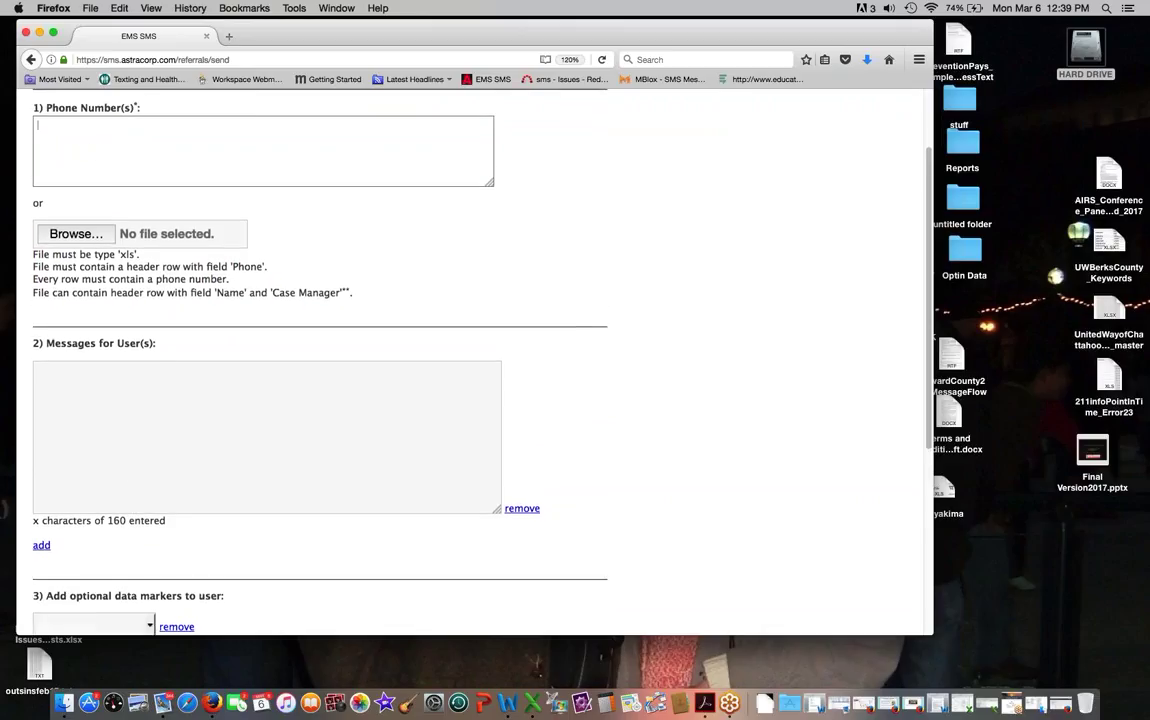
pyautogui.scroll(-1, 93, 147)
pyautogui.scroll(1, 109, 367)
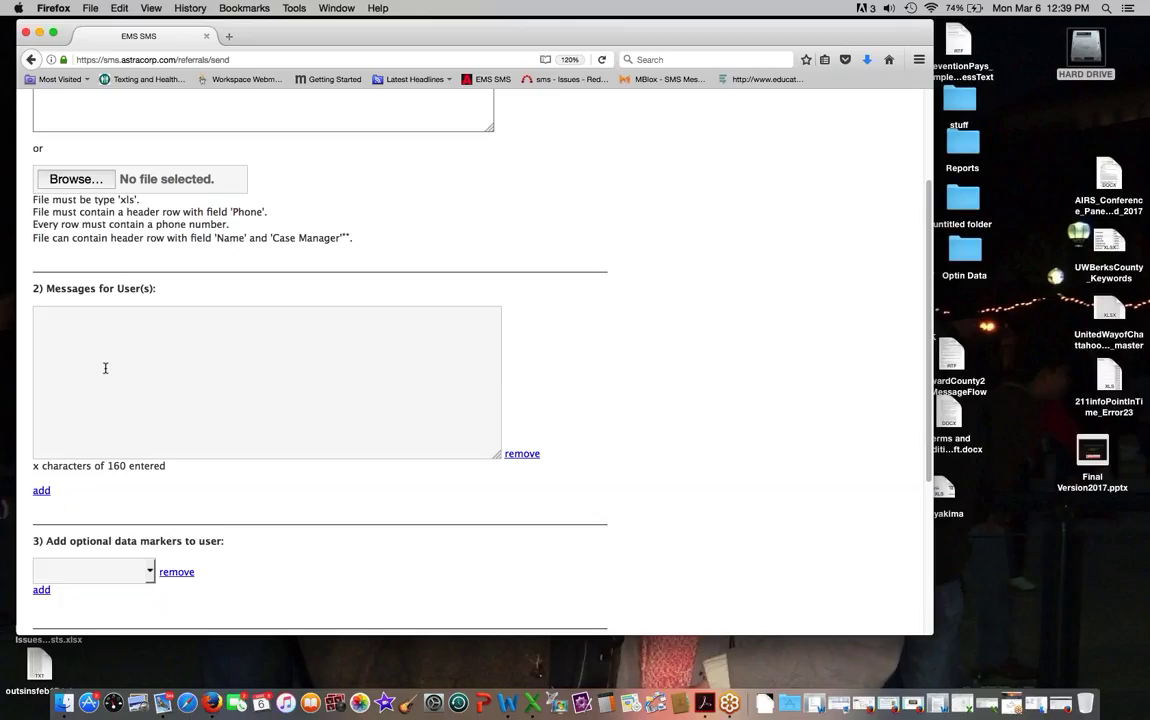
pyautogui.scroll(2, 105, 368)
pyautogui.scroll(3, 105, 368)
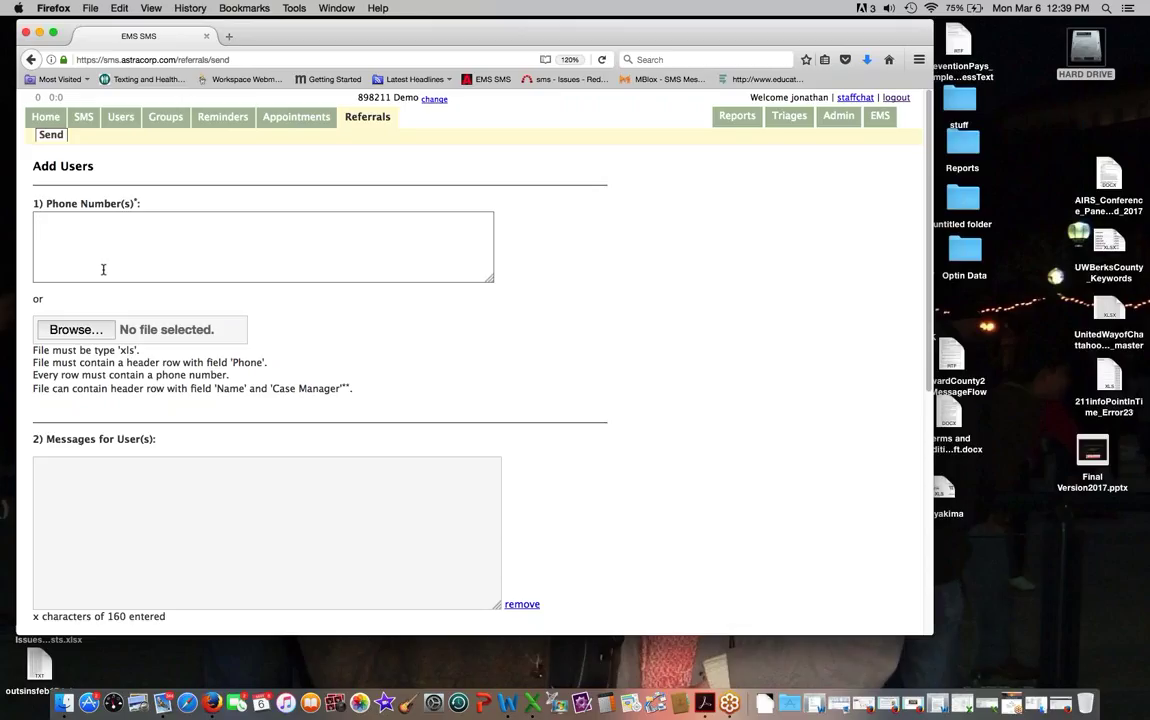
pyautogui.scroll(-8, 110, 267)
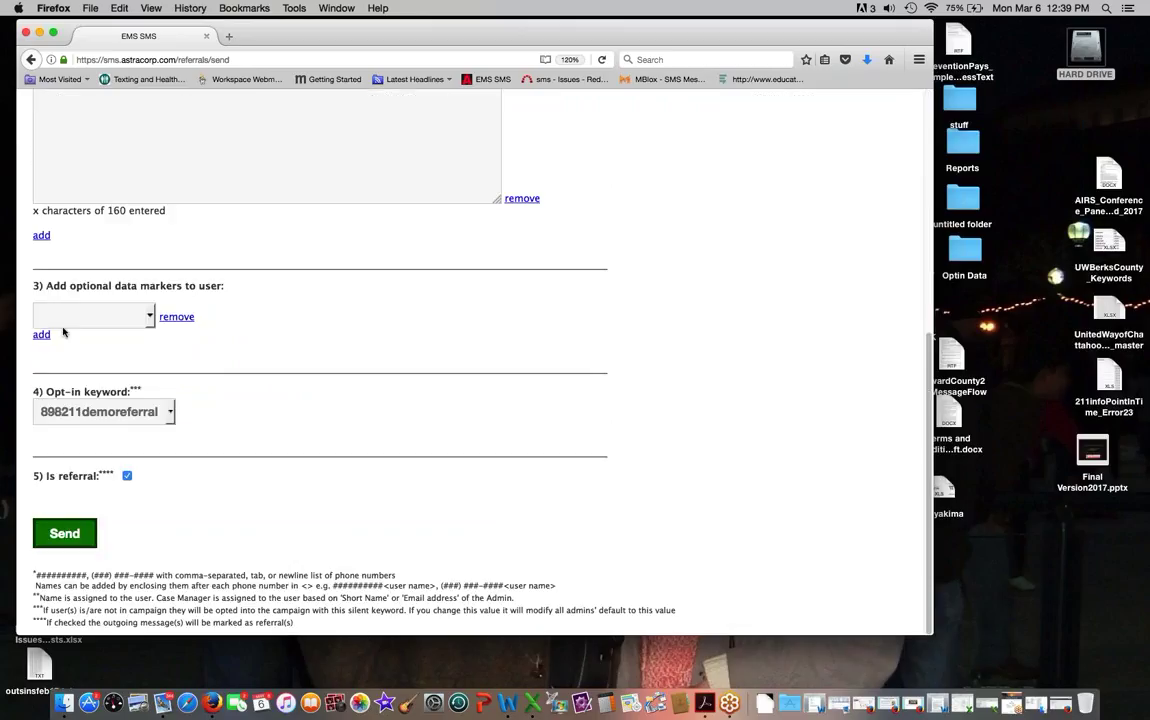
# Step: Set the optional data marker to issue, replacing the initially chosen zip code
pyautogui.click(127, 324)
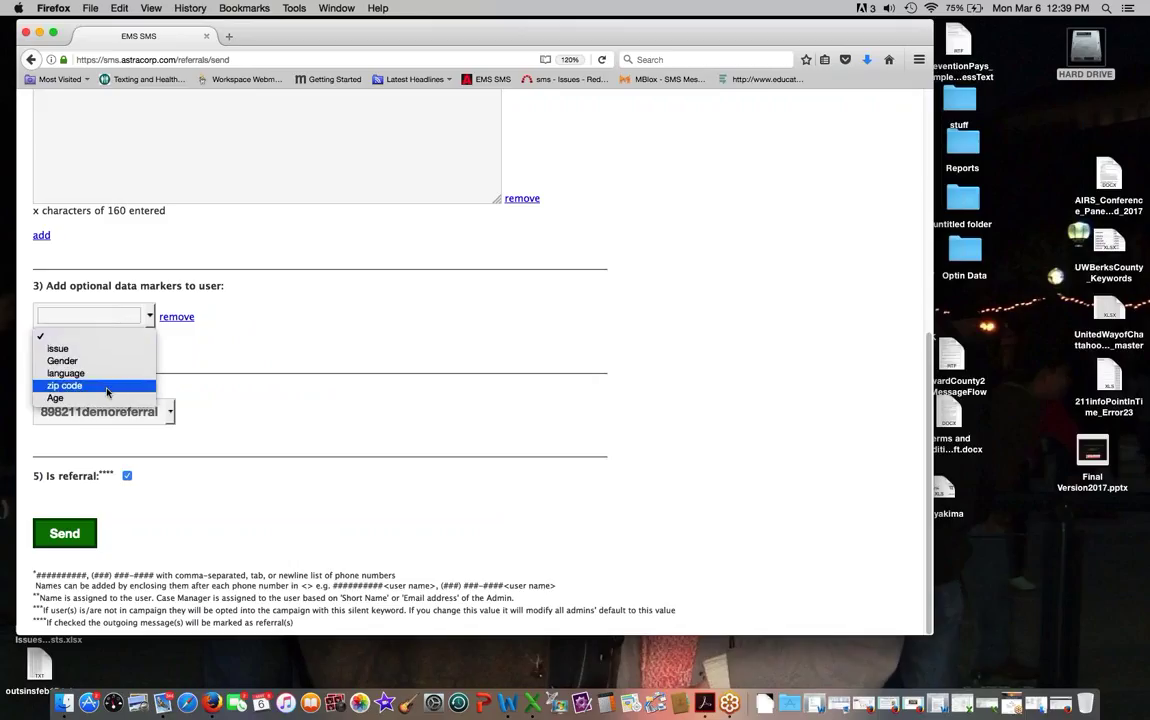
pyautogui.click(65, 385)
pyautogui.click(90, 316)
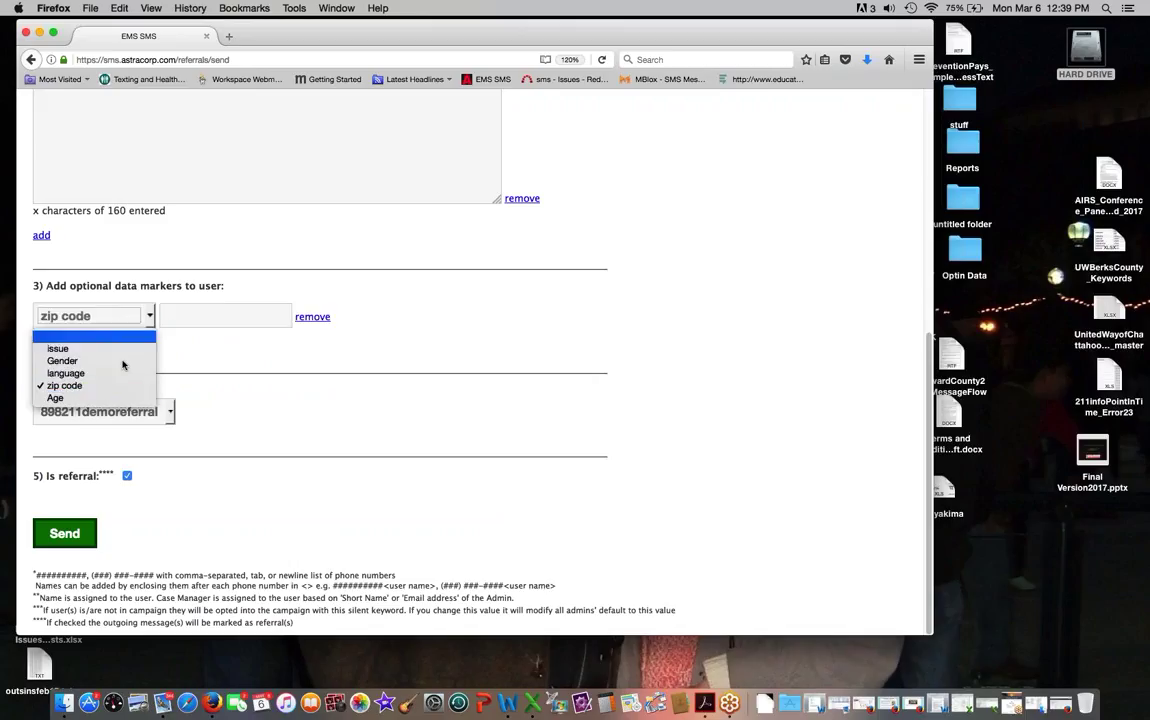
pyautogui.click(60, 330)
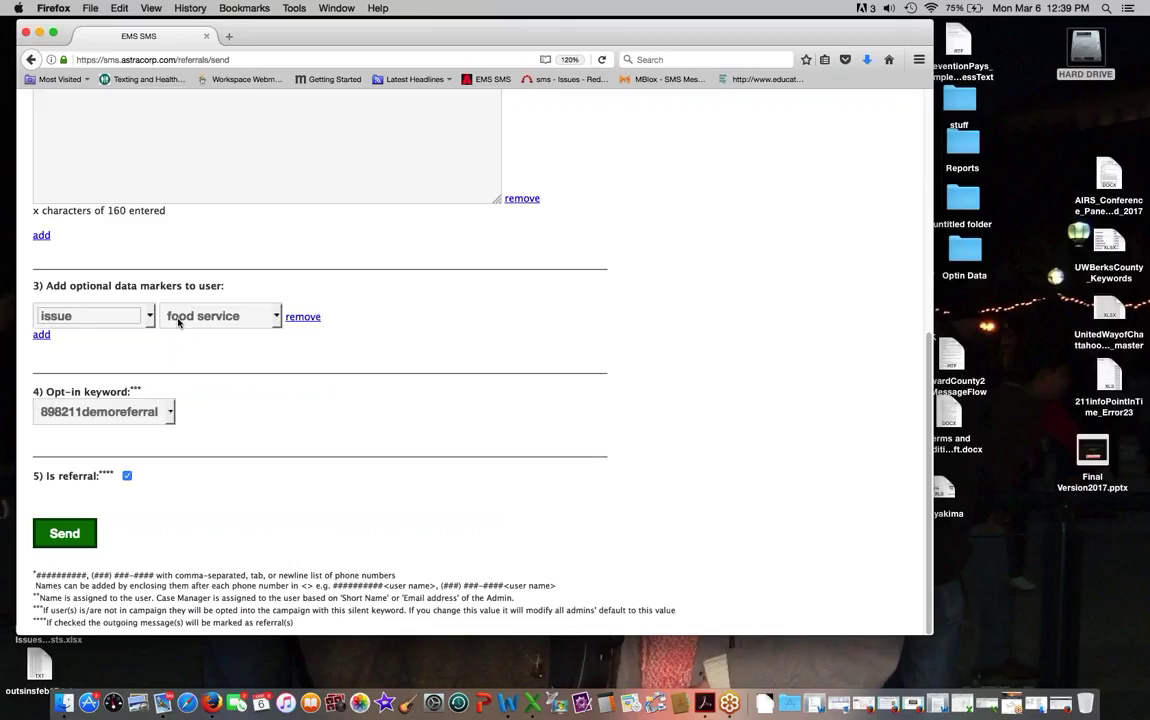
pyautogui.scroll(10, 178, 322)
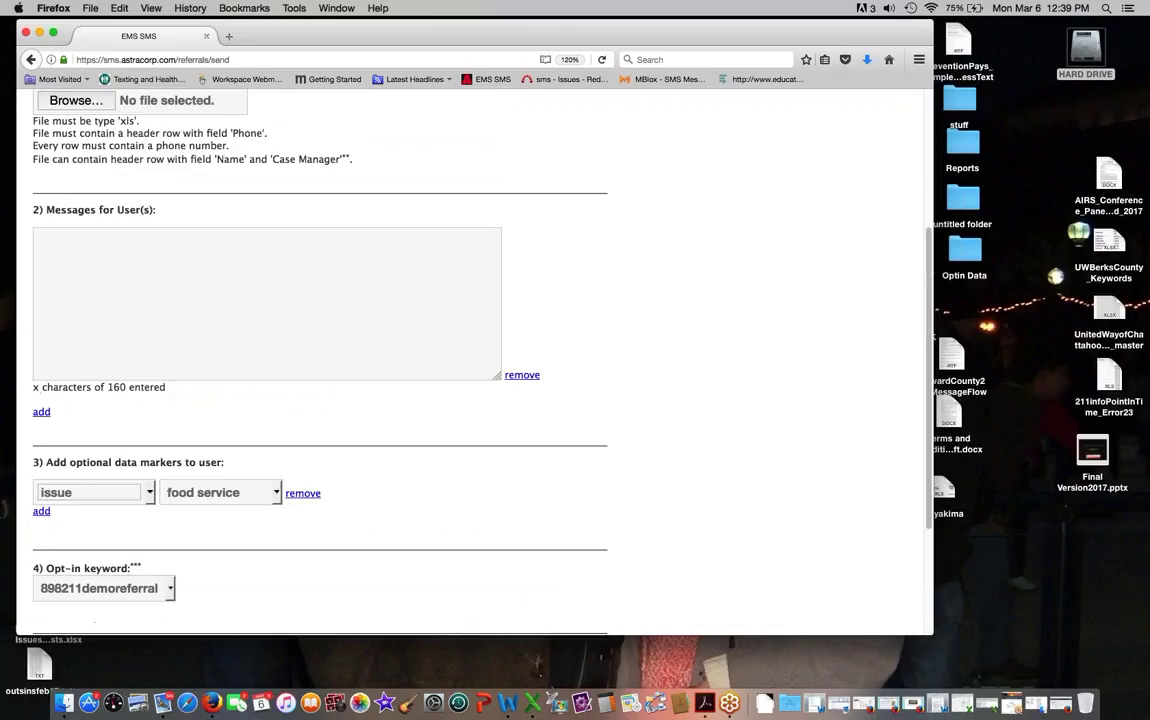
pyautogui.click(87, 216)
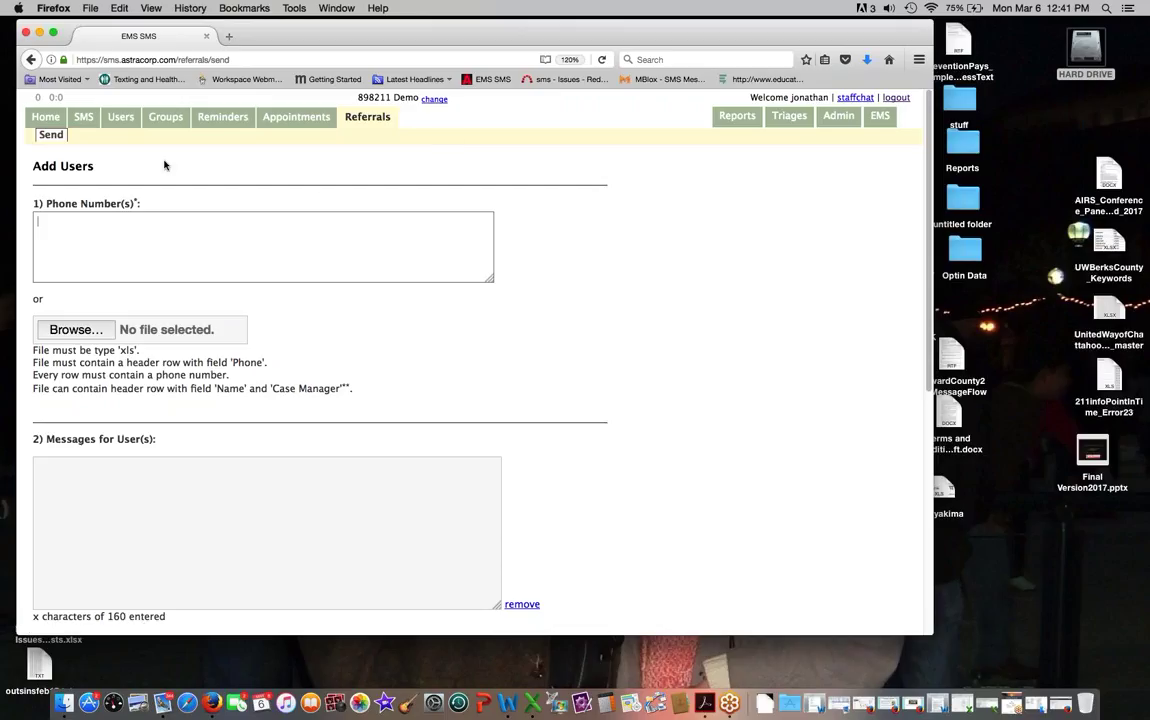
pyautogui.click(167, 126)
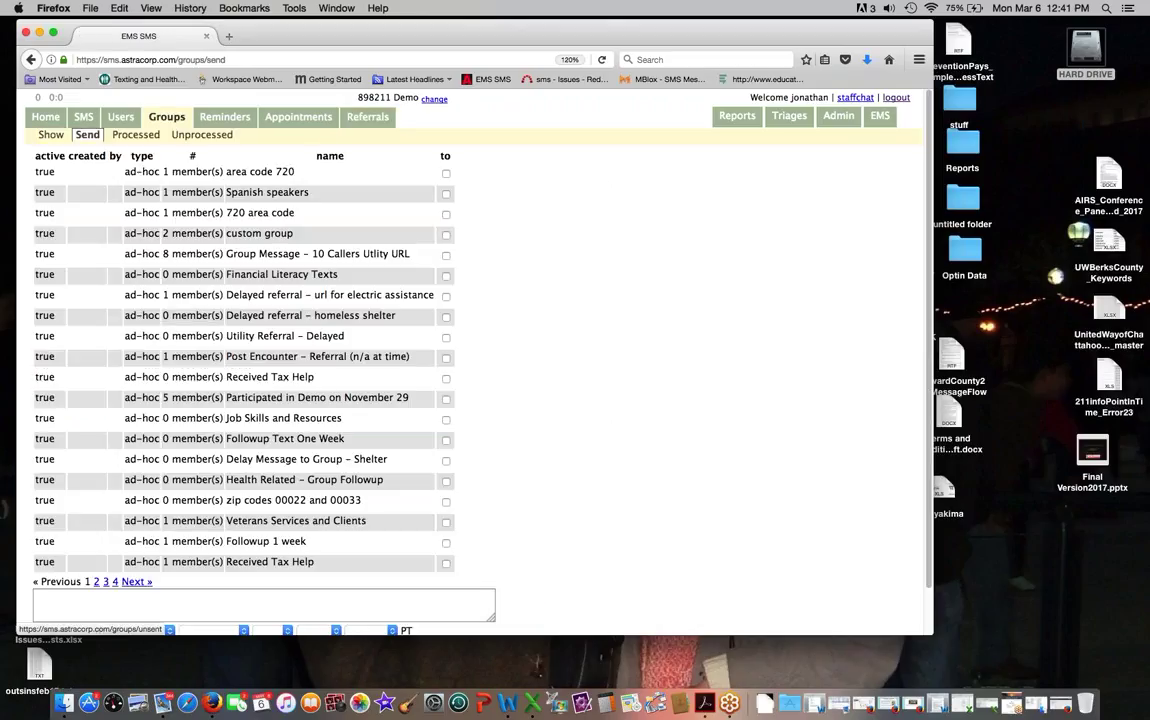
# Step: Browse the Groups list and user cases, ending on the Admin Staff page
pyautogui.scroll(-2, 210, 268)
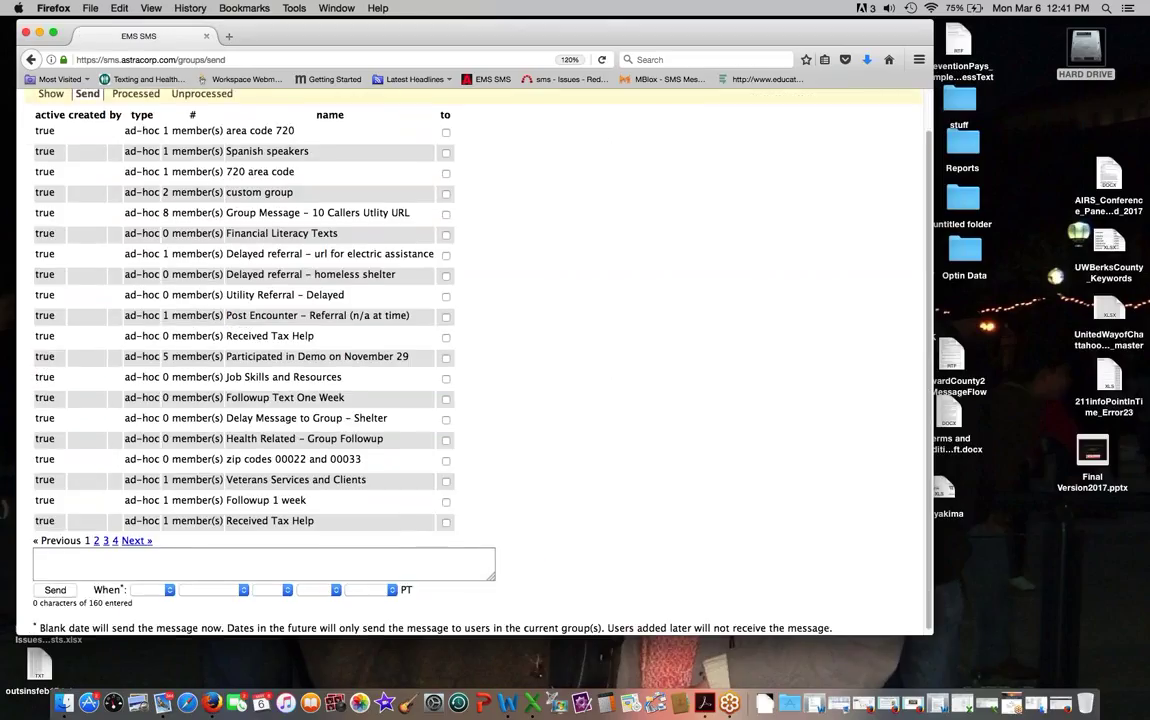
pyautogui.scroll(2, 210, 281)
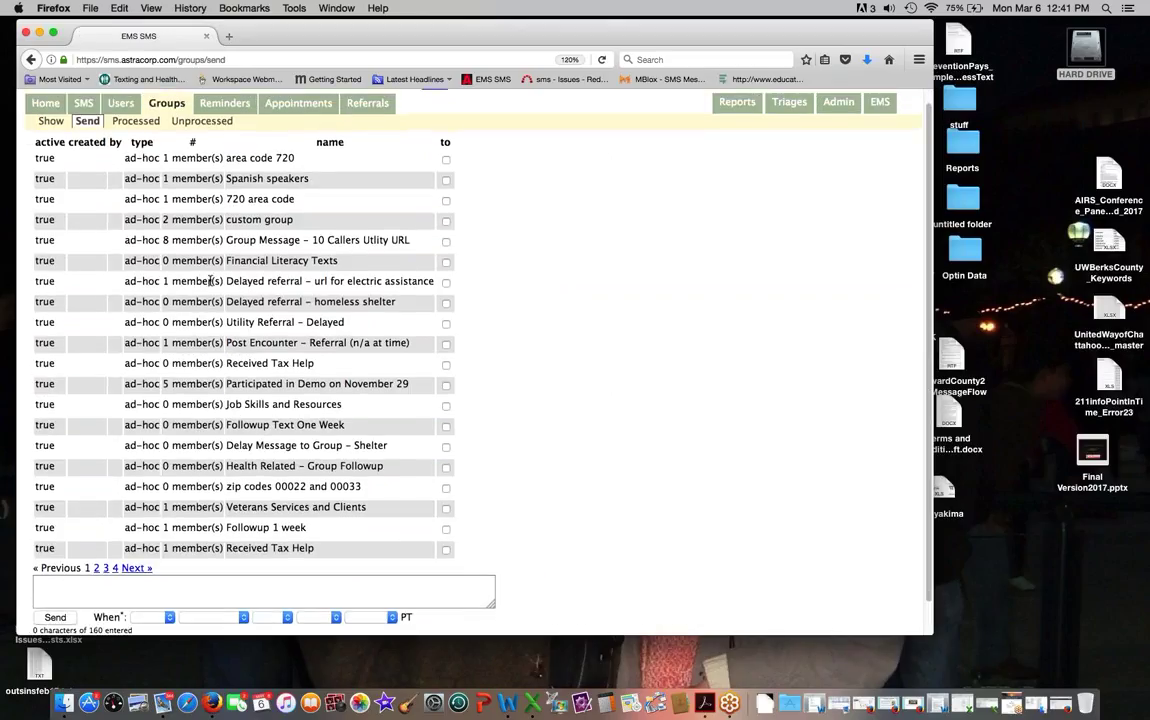
pyautogui.click(127, 106)
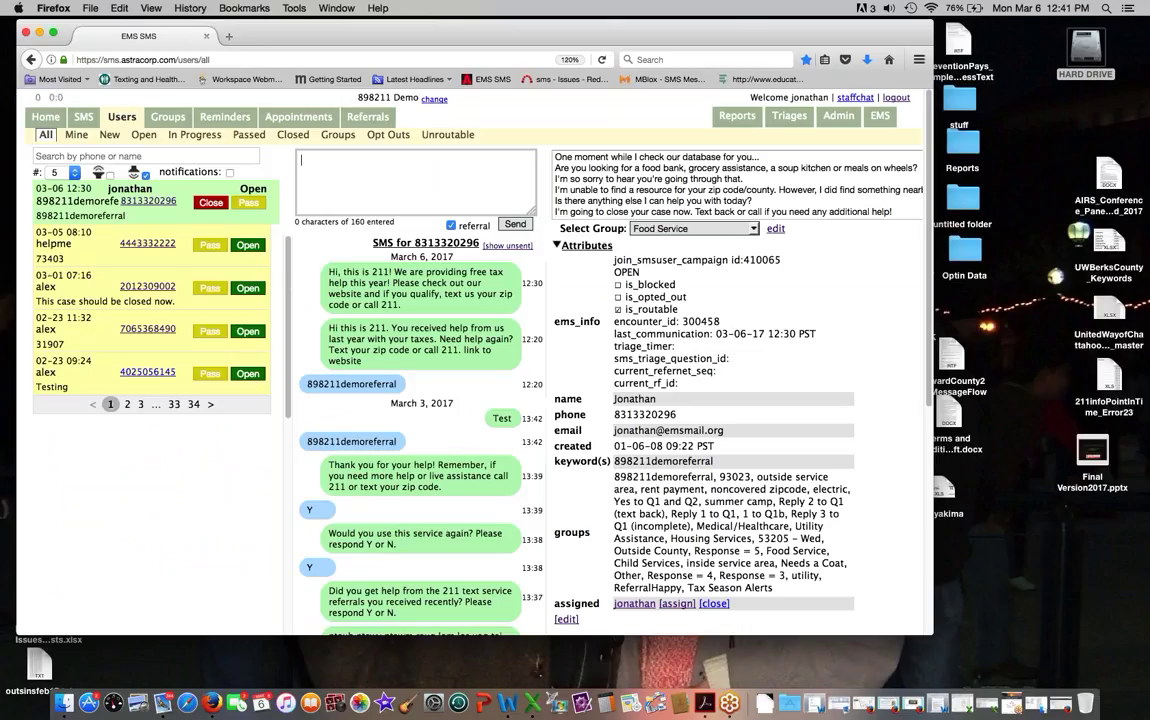
pyautogui.click(840, 116)
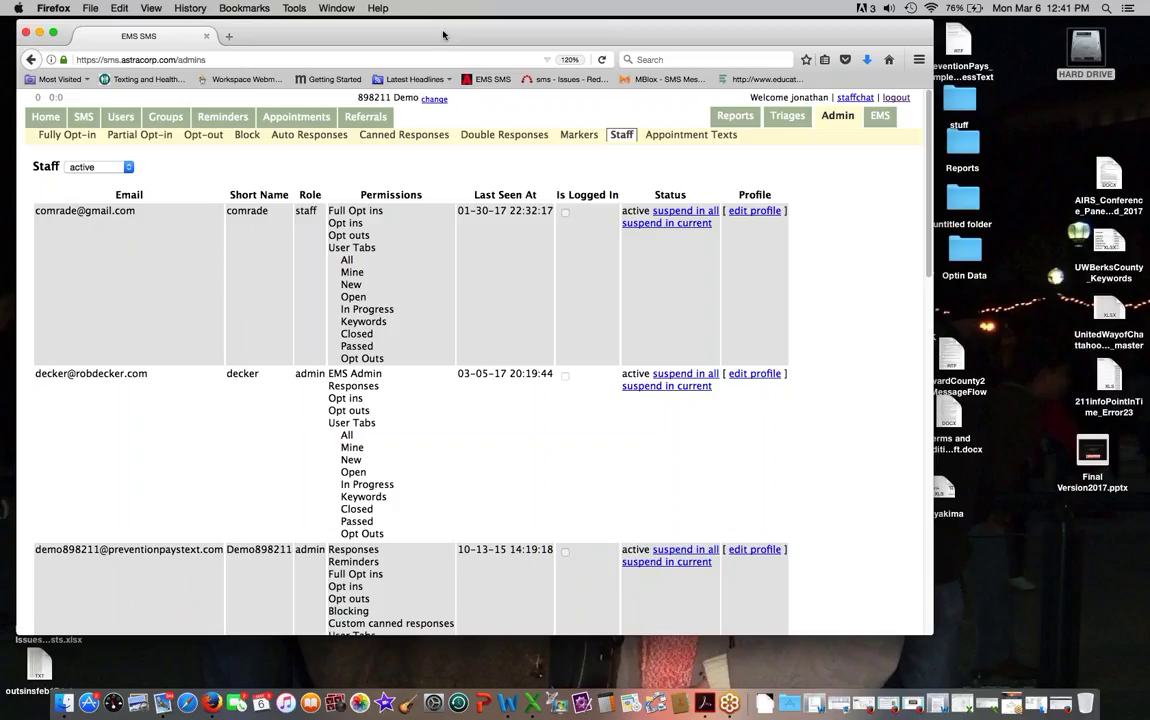
# Step: Review the Admin Markers list, then view the Active Triages list
pyautogui.click(579, 134)
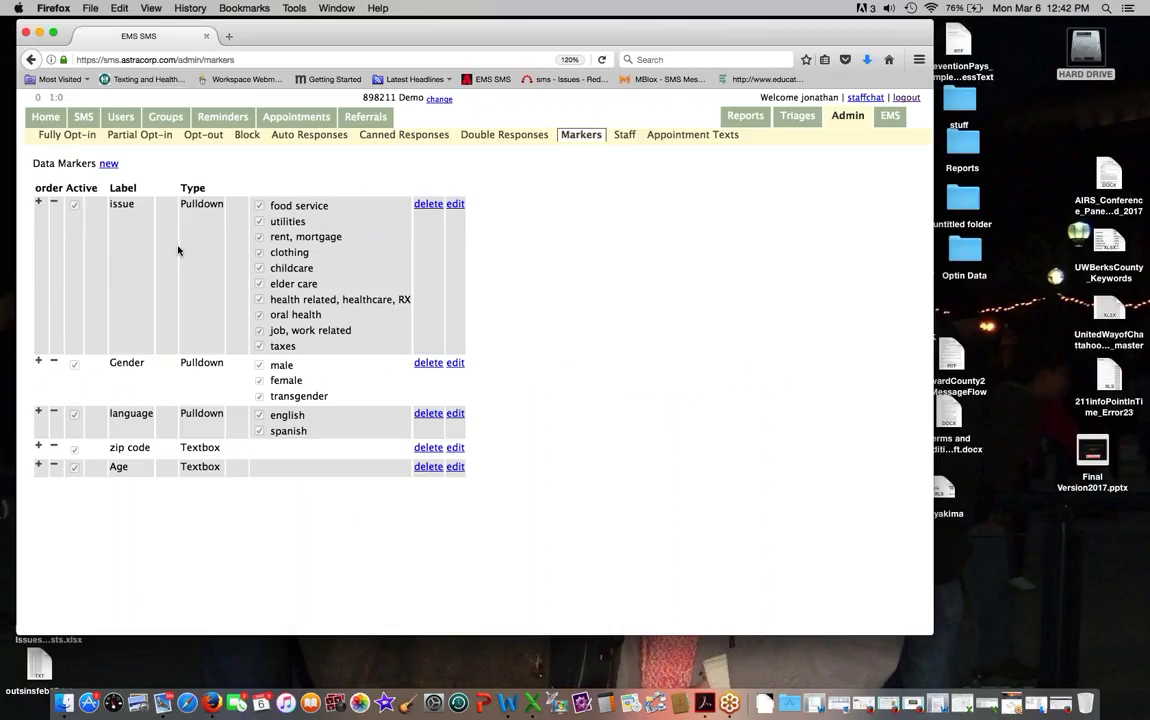
pyautogui.click(796, 120)
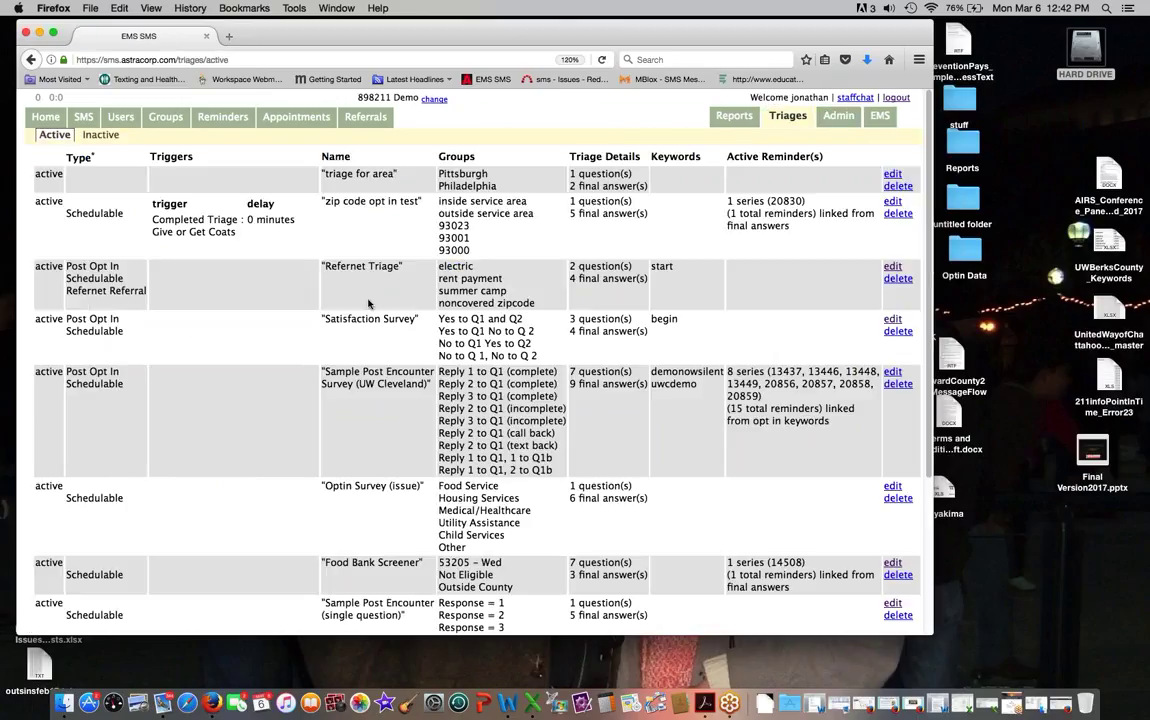
# Step: Scroll through the Active Triages list, including the Food Bank Screener entry
pyautogui.scroll(-5, 368, 303)
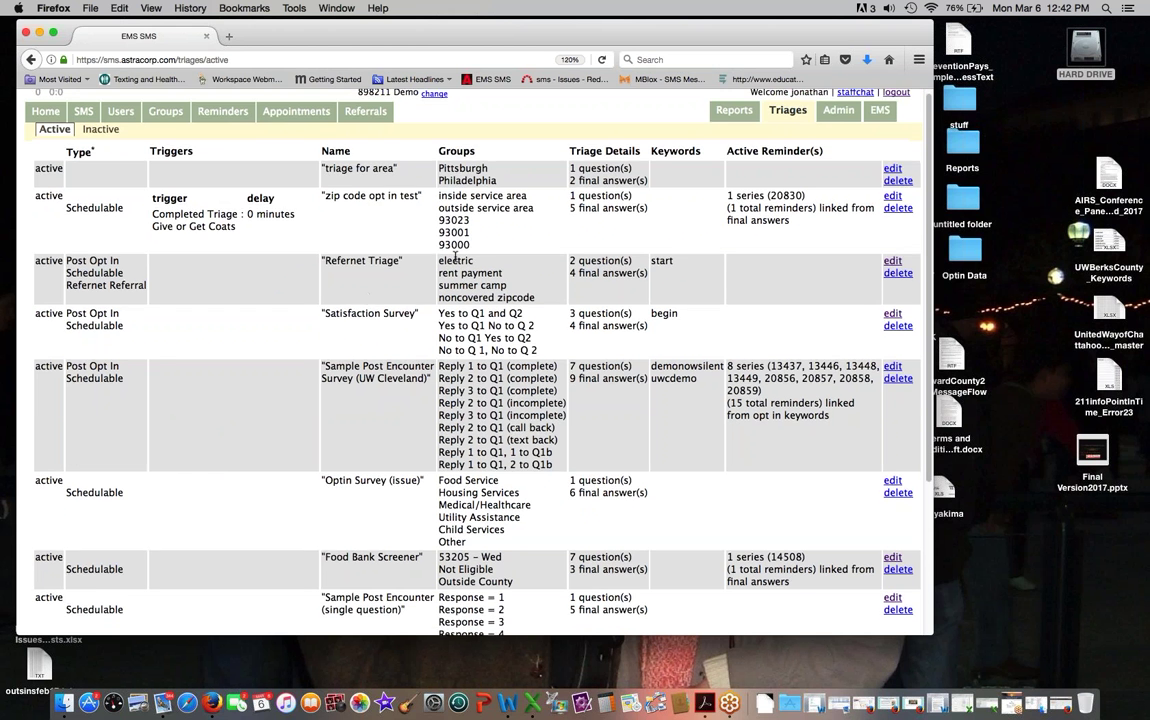
pyautogui.scroll(-2, 424, 335)
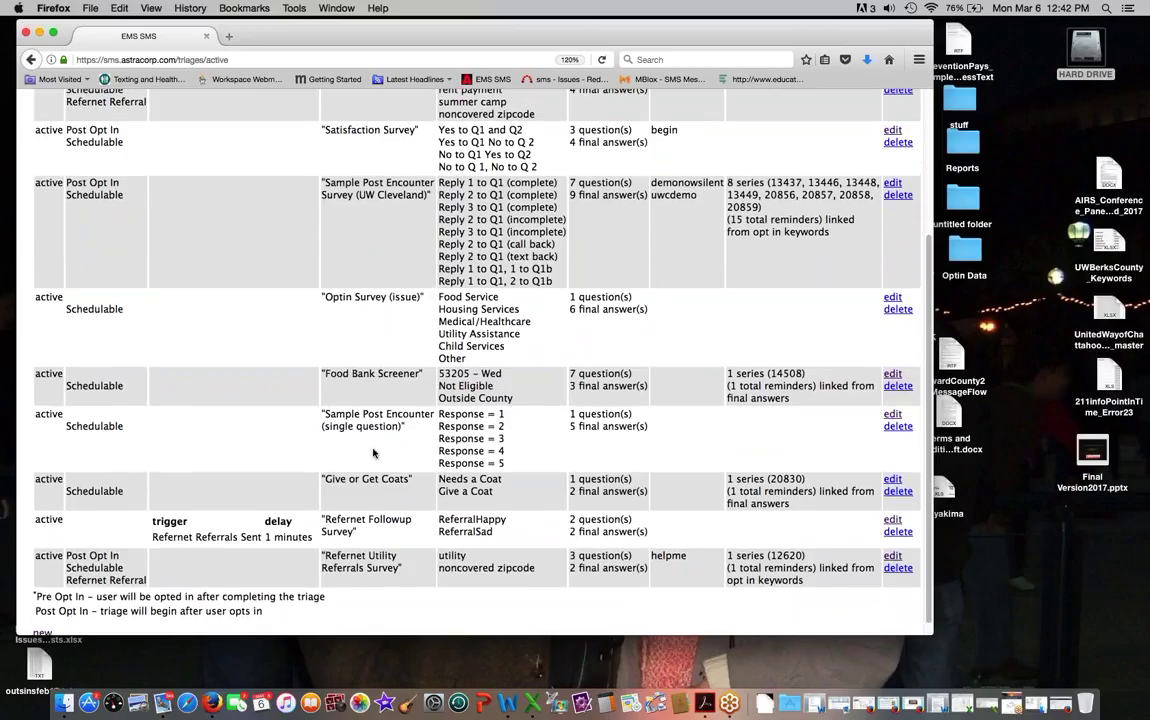
pyautogui.scroll(2, 350, 365)
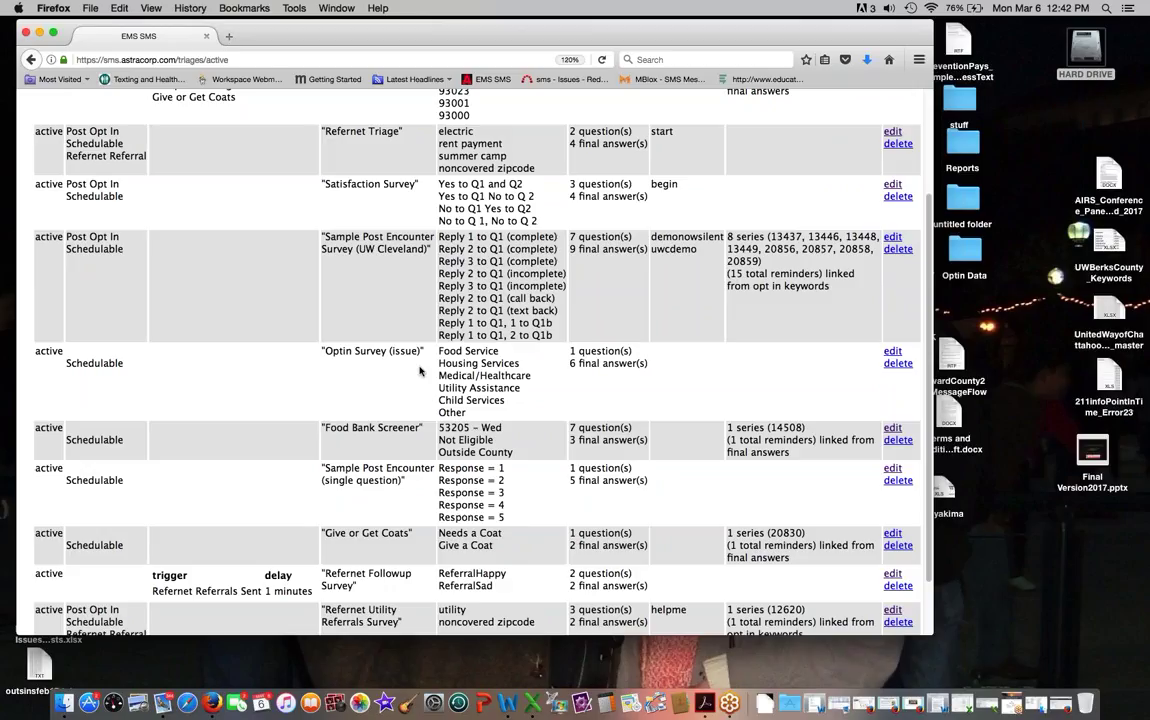
pyautogui.scroll(4, 420, 371)
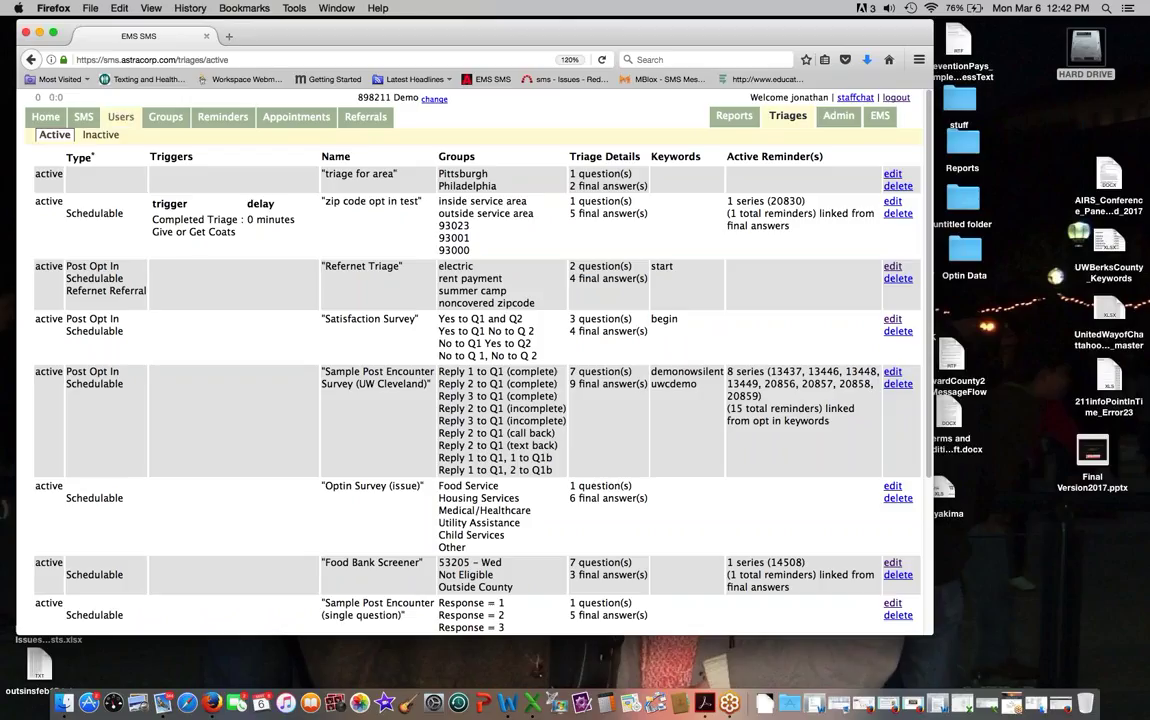
# Step: Add the Food Bank Screener survey to the demo referral case with delay 0
pyautogui.click(116, 119)
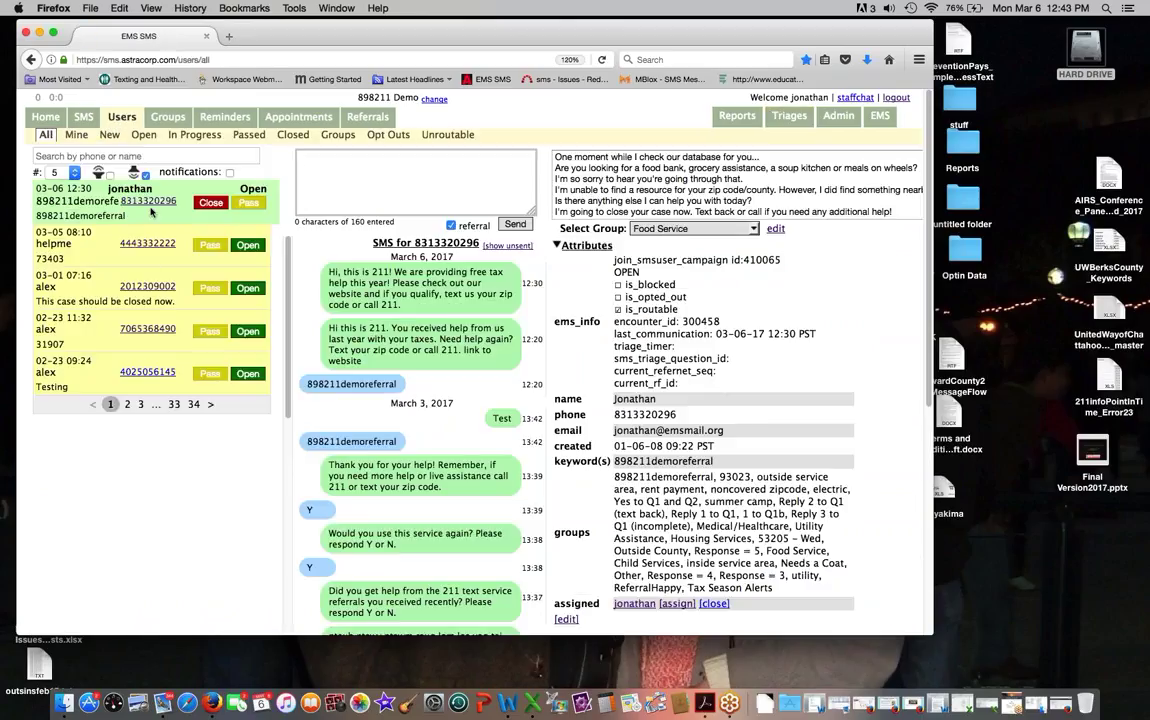
pyautogui.scroll(-5, 560, 440)
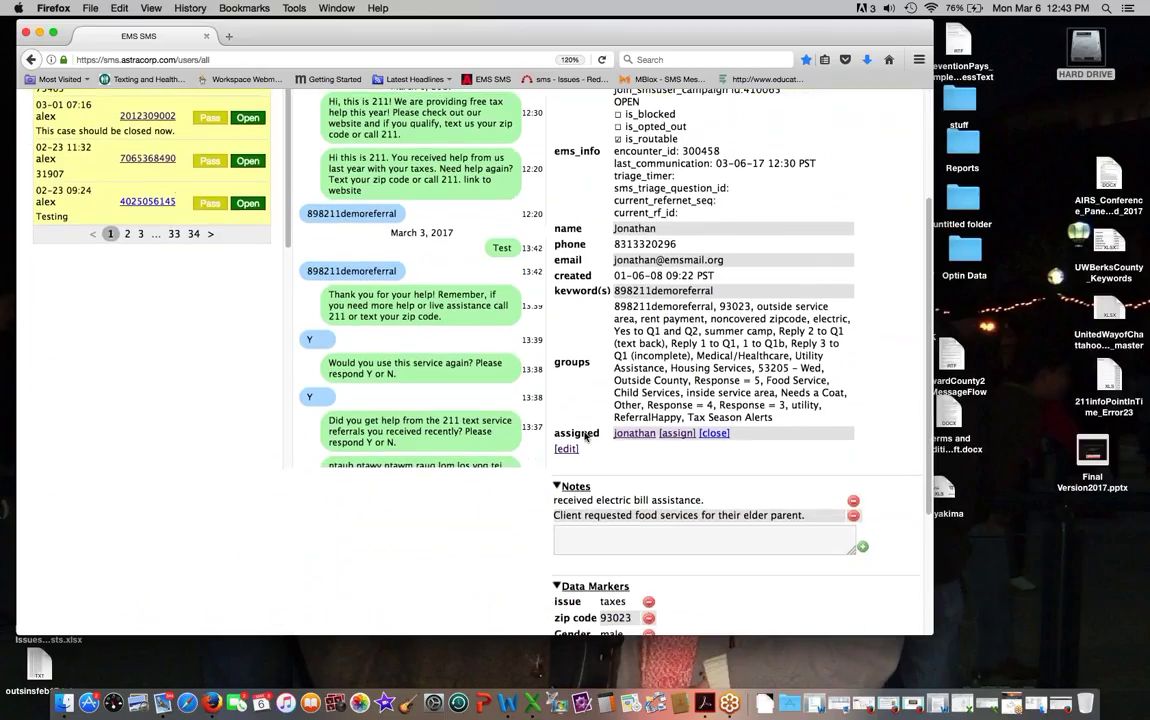
pyautogui.scroll(-4, 592, 451)
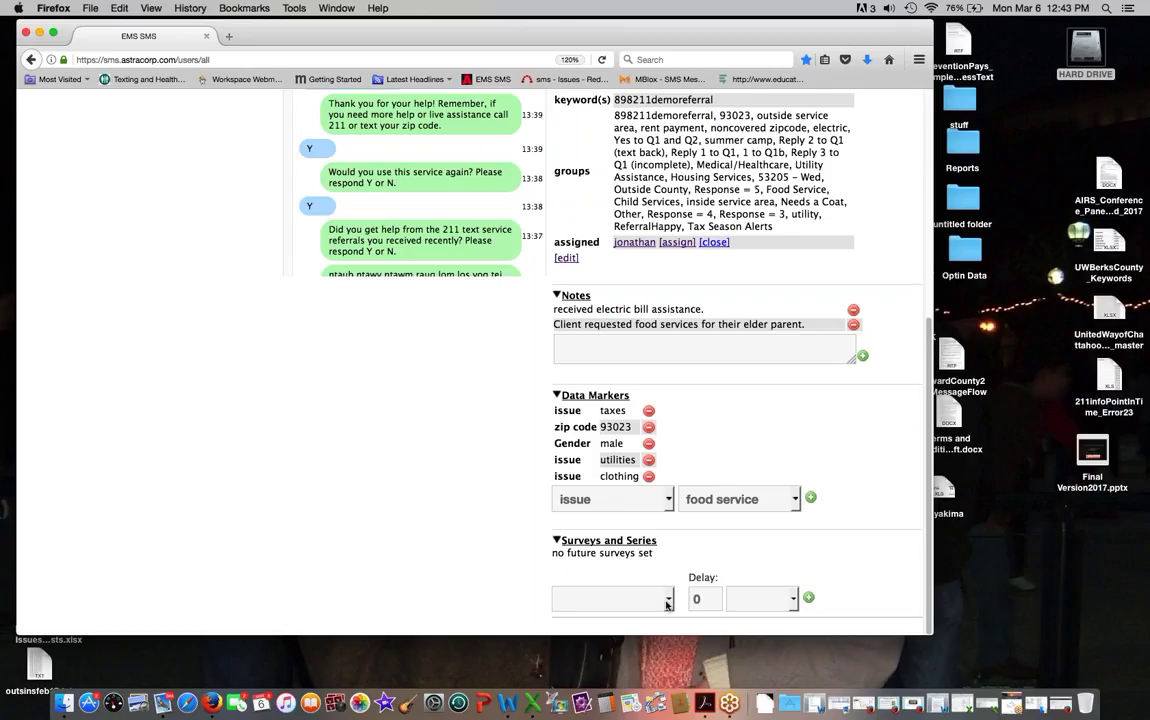
pyautogui.click(666, 600)
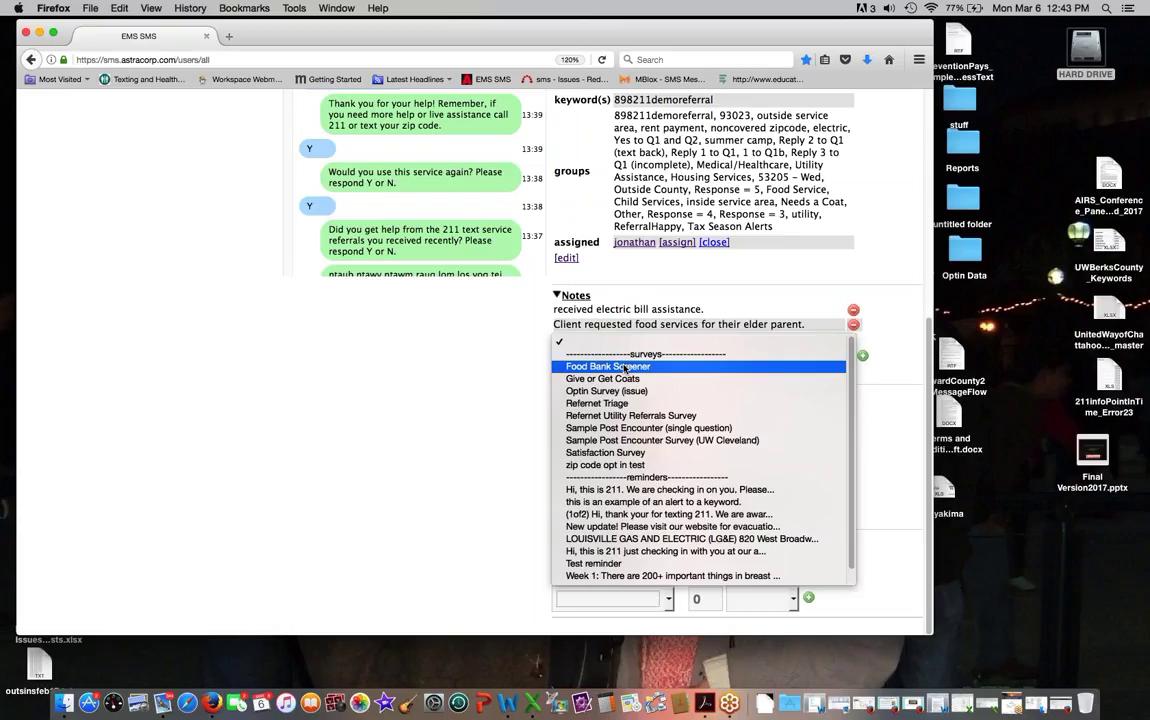
pyautogui.click(625, 367)
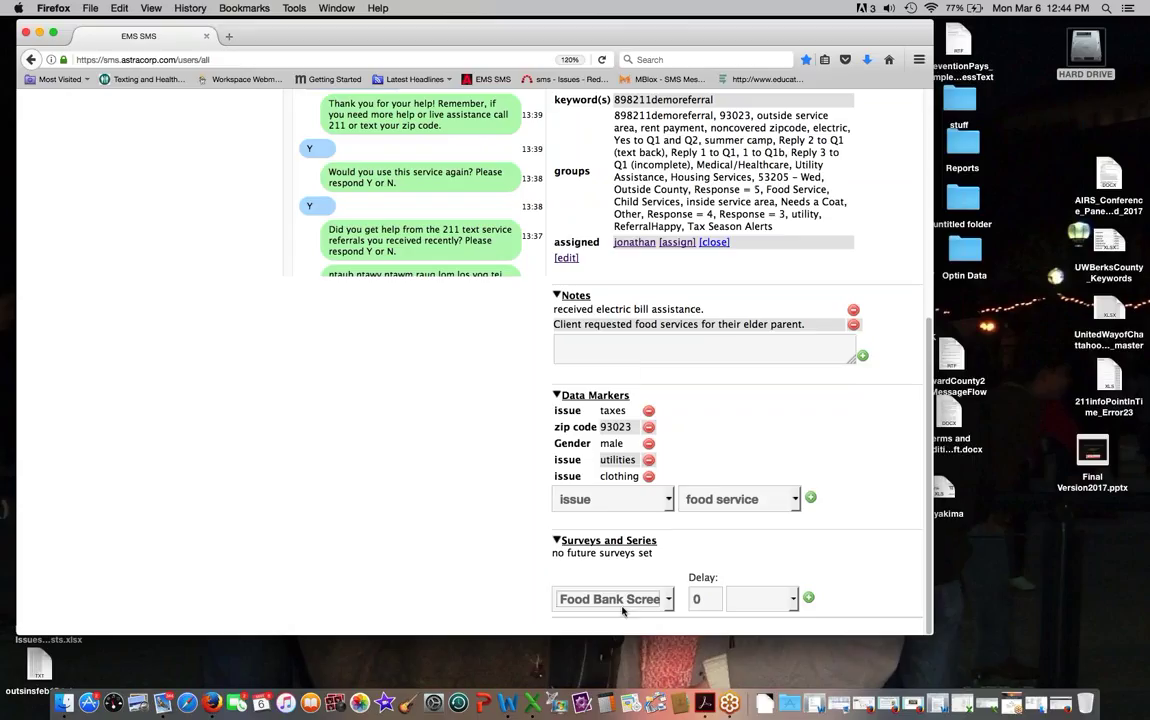
pyautogui.click(810, 598)
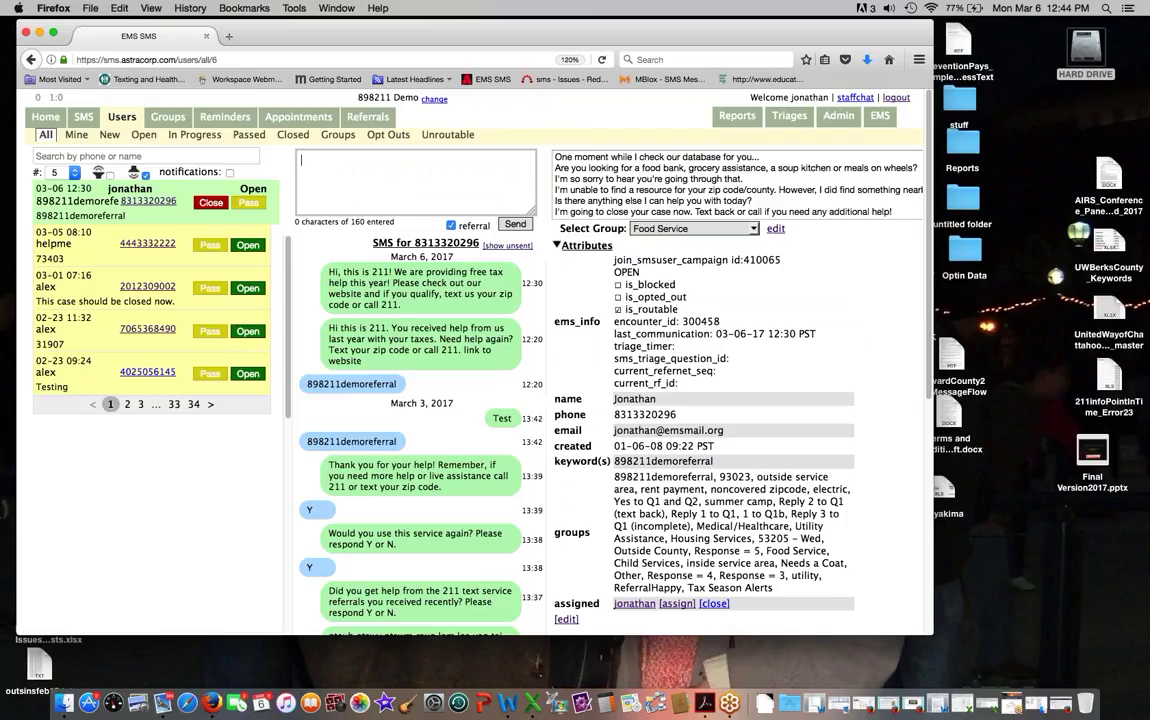
# Step: Go to the Admin area's list of triages
pyautogui.click(843, 119)
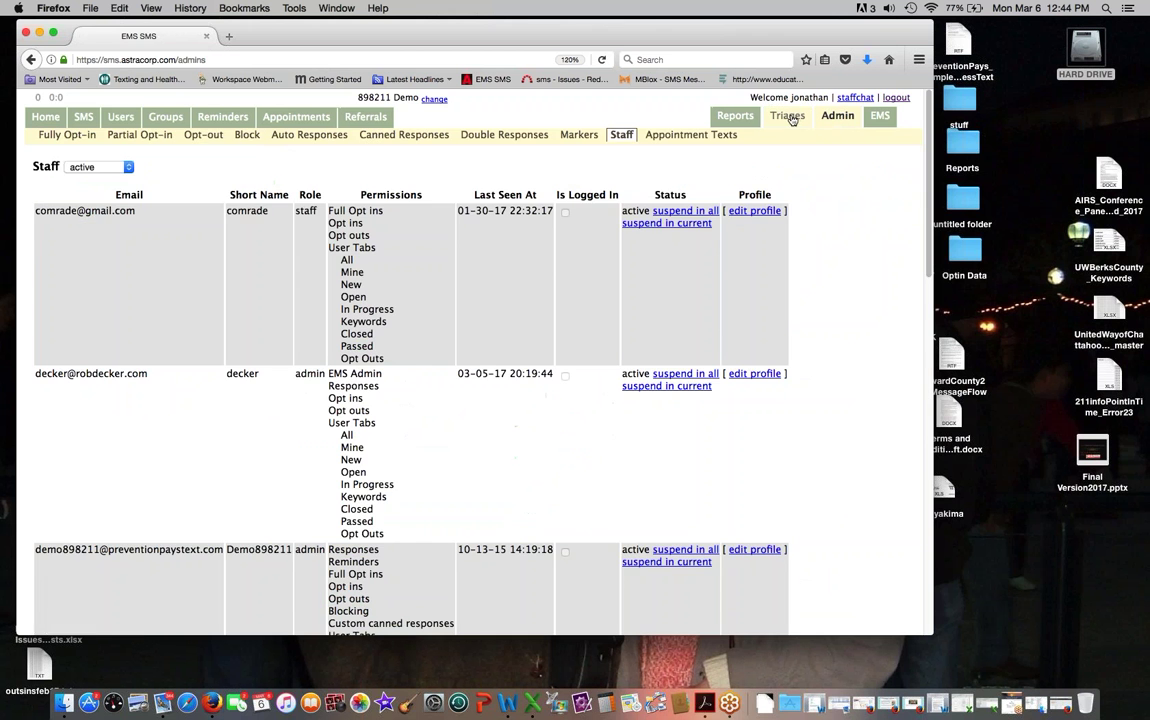
pyautogui.click(793, 119)
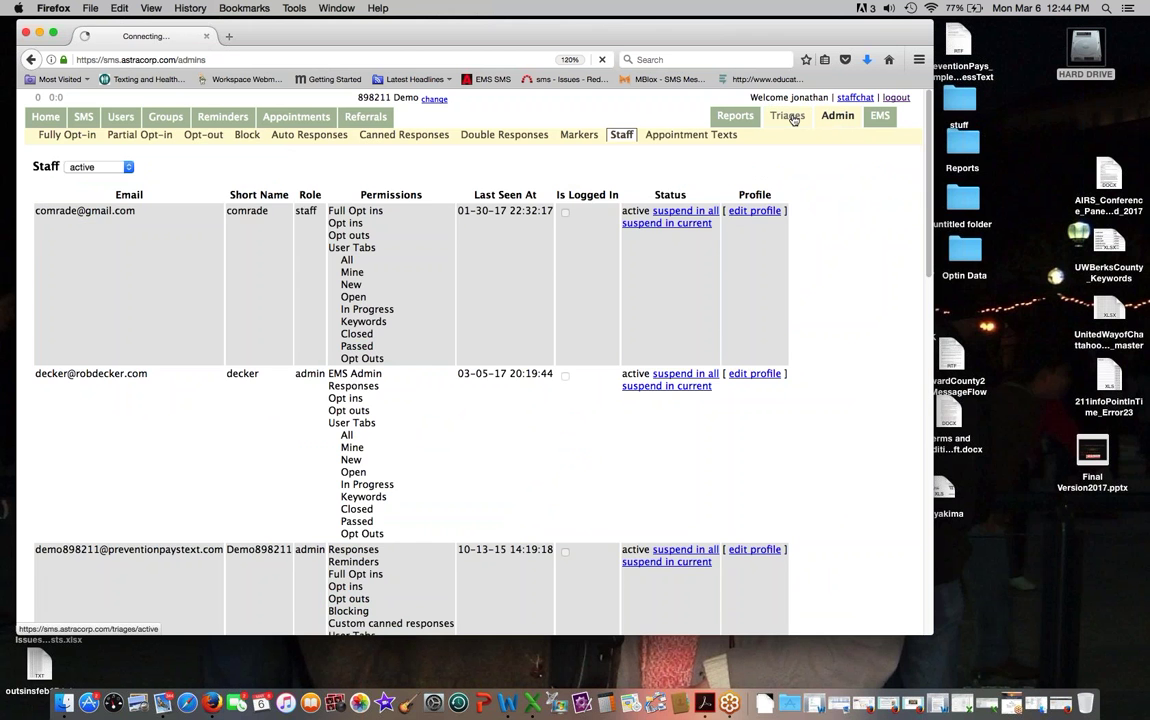
pyautogui.scroll(-5, 663, 456)
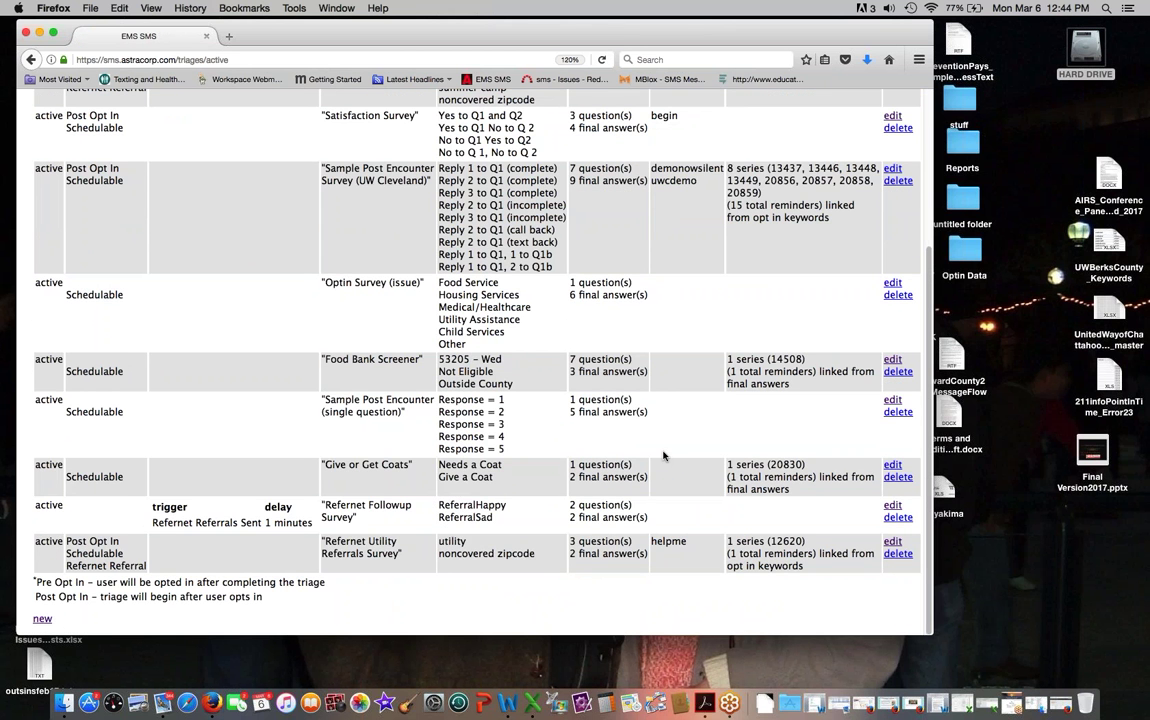
pyautogui.scroll(3, 663, 456)
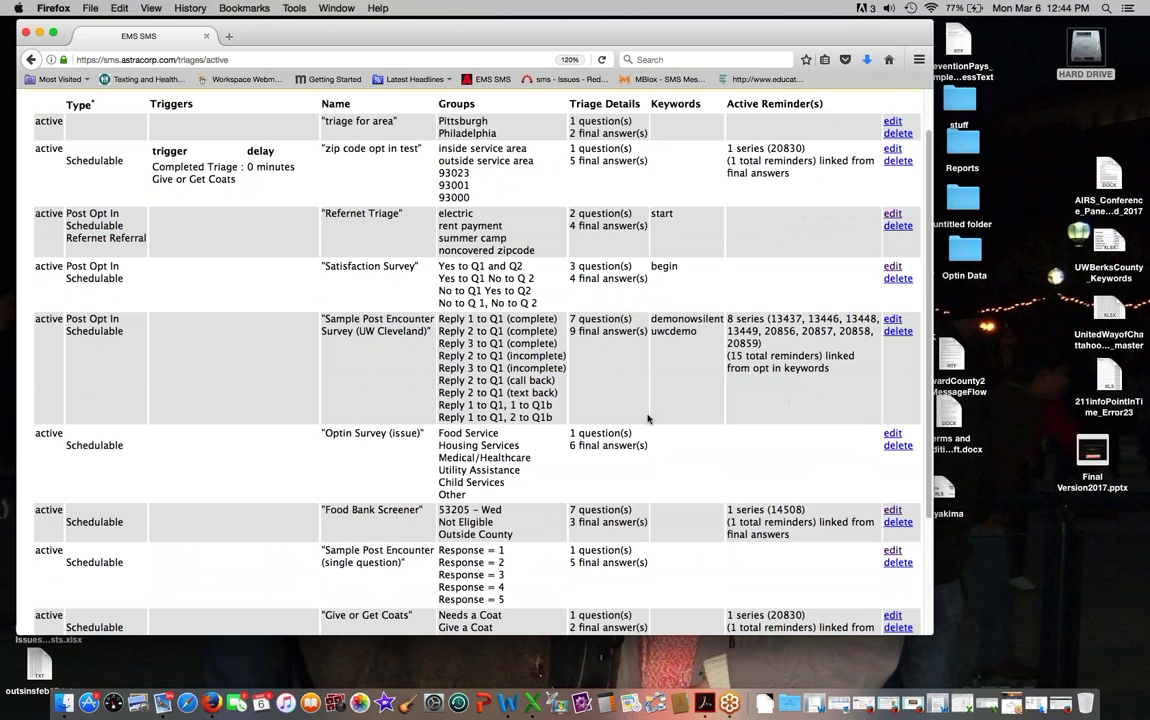
# Step: Open the Food Bank Screener triage and review its seven questions and answer routing
pyautogui.click(892, 510)
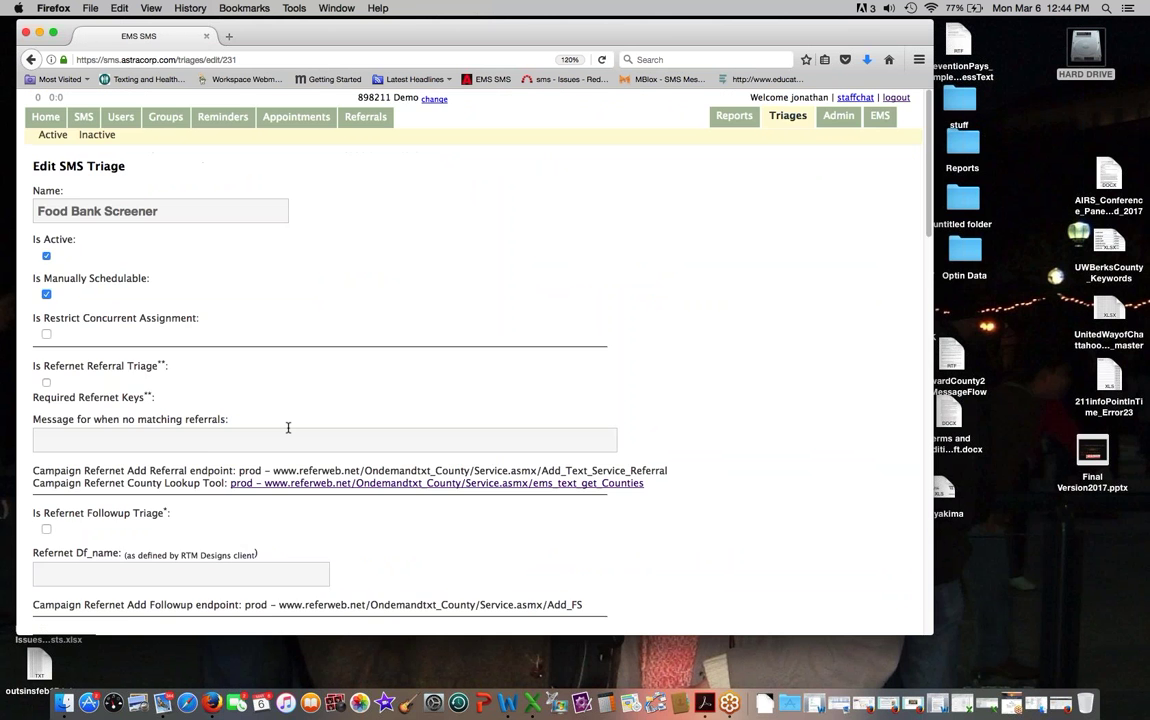
pyautogui.scroll(-15, 288, 428)
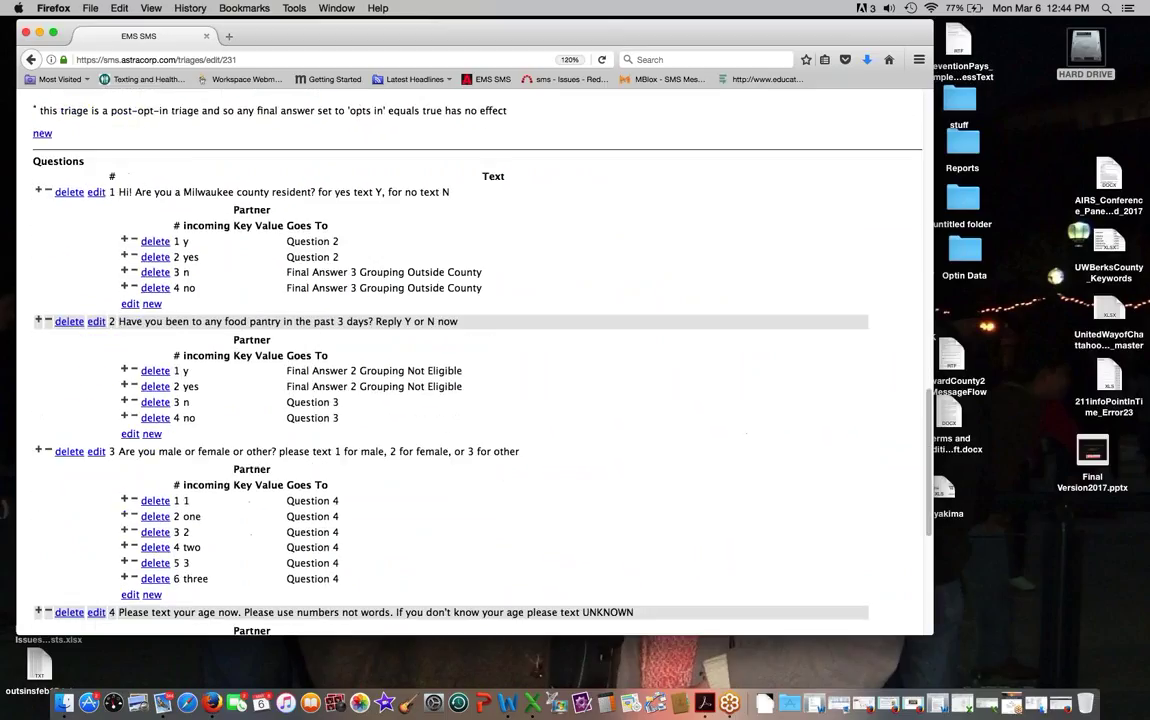
pyautogui.scroll(-2, 475, 360)
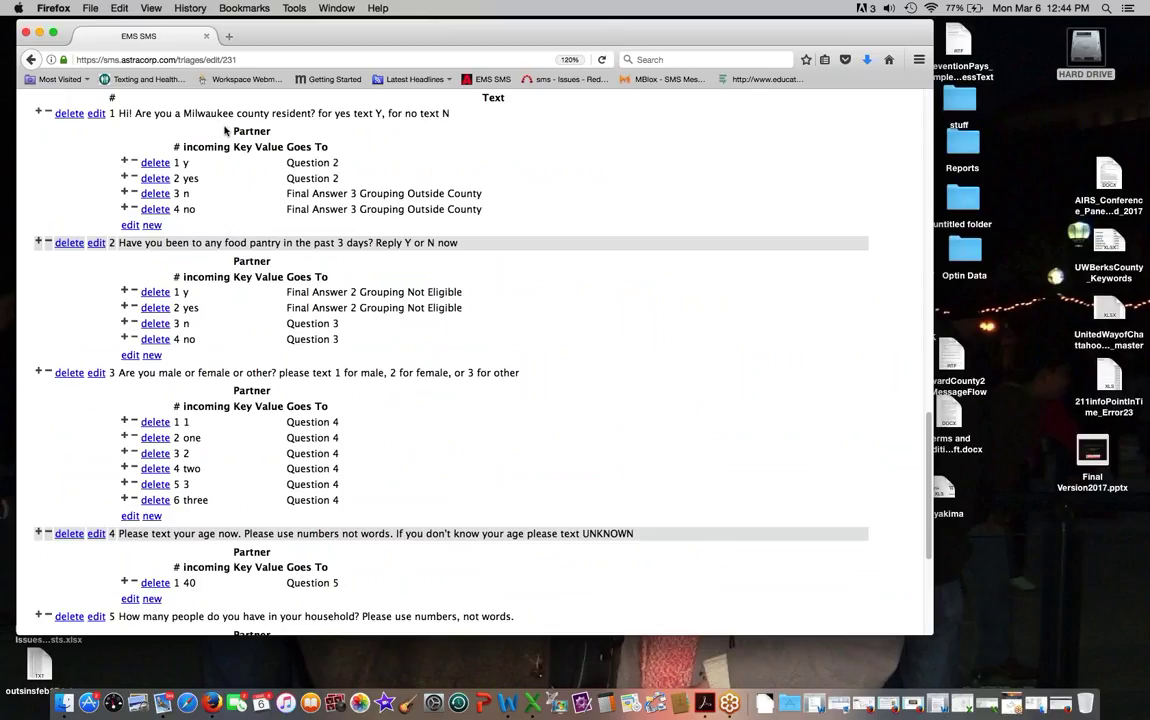
pyautogui.scroll(-2, 239, 272)
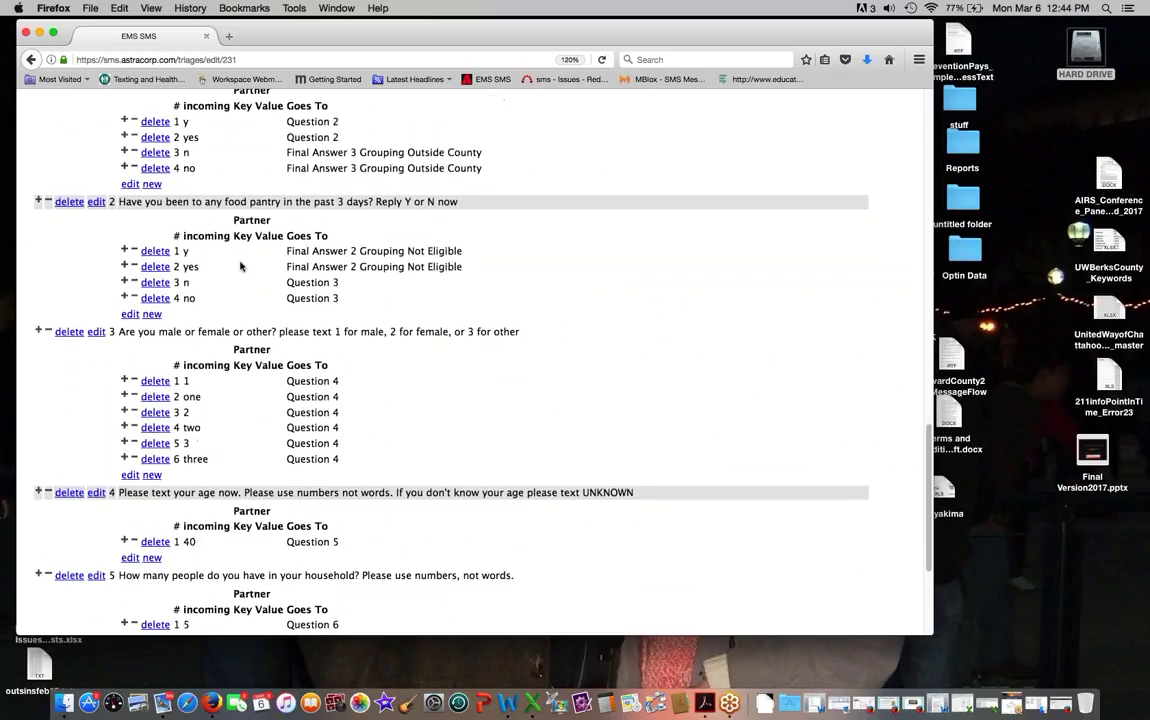
pyautogui.scroll(-7, 240, 266)
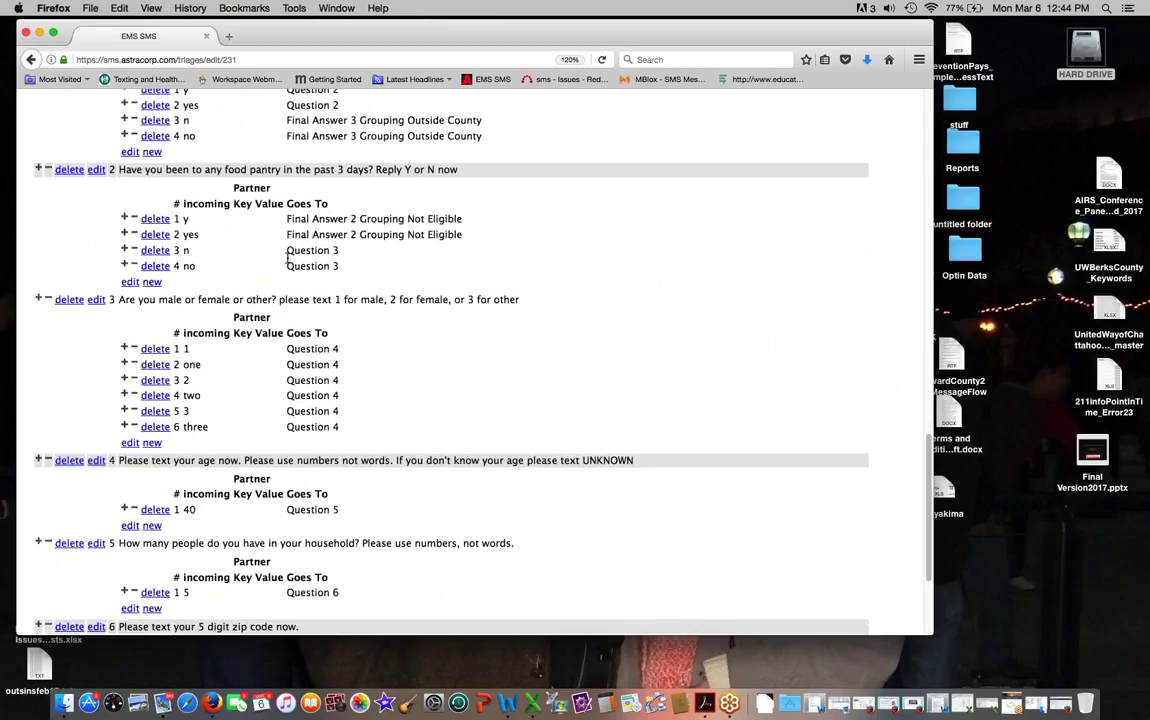
pyautogui.scroll(-3, 265, 264)
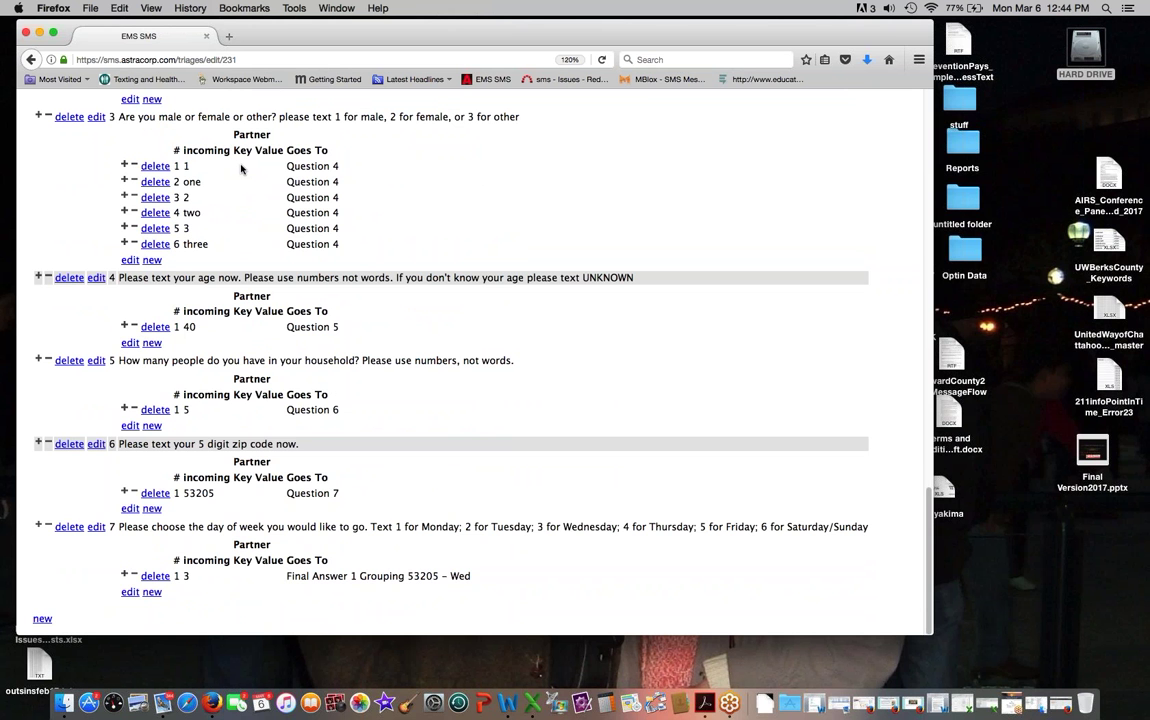
pyautogui.scroll(10, 240, 170)
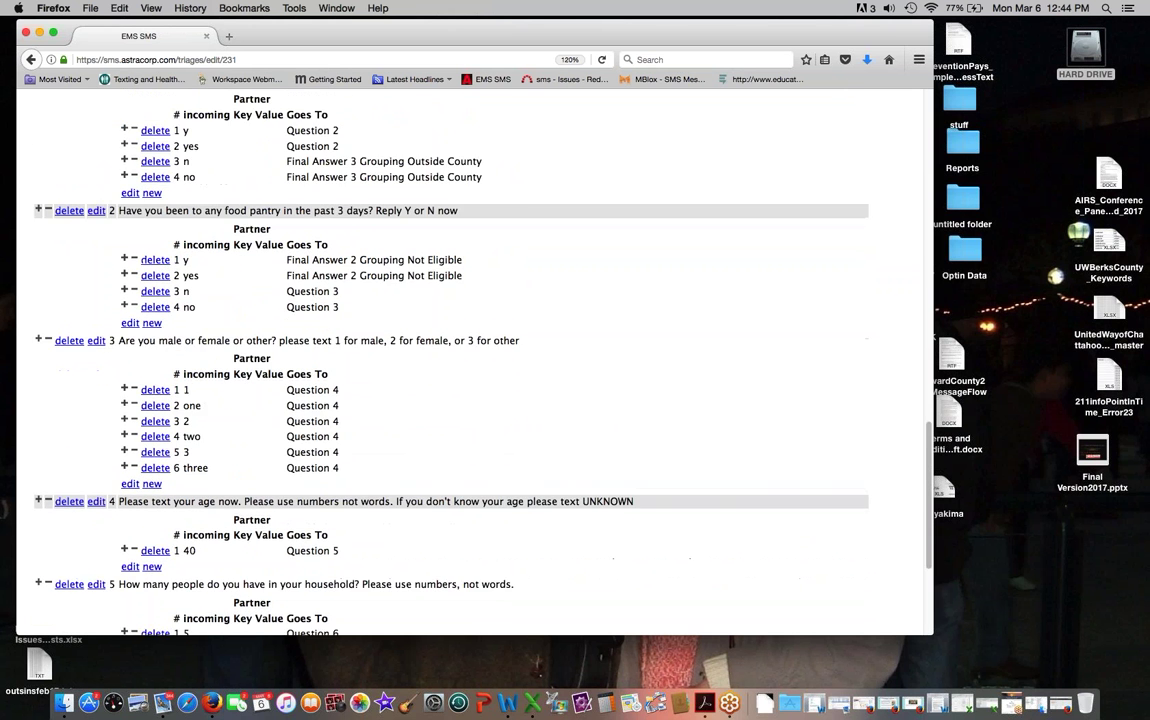
pyautogui.scroll(20, 475, 360)
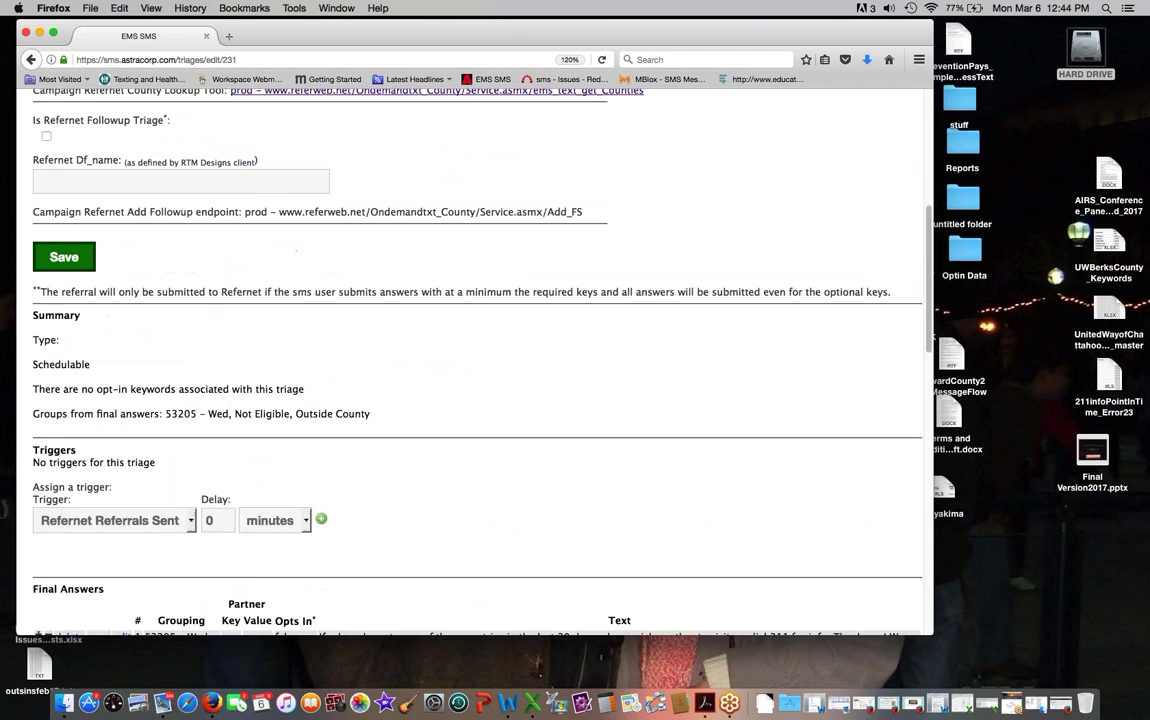
pyautogui.scroll(16, 171, 265)
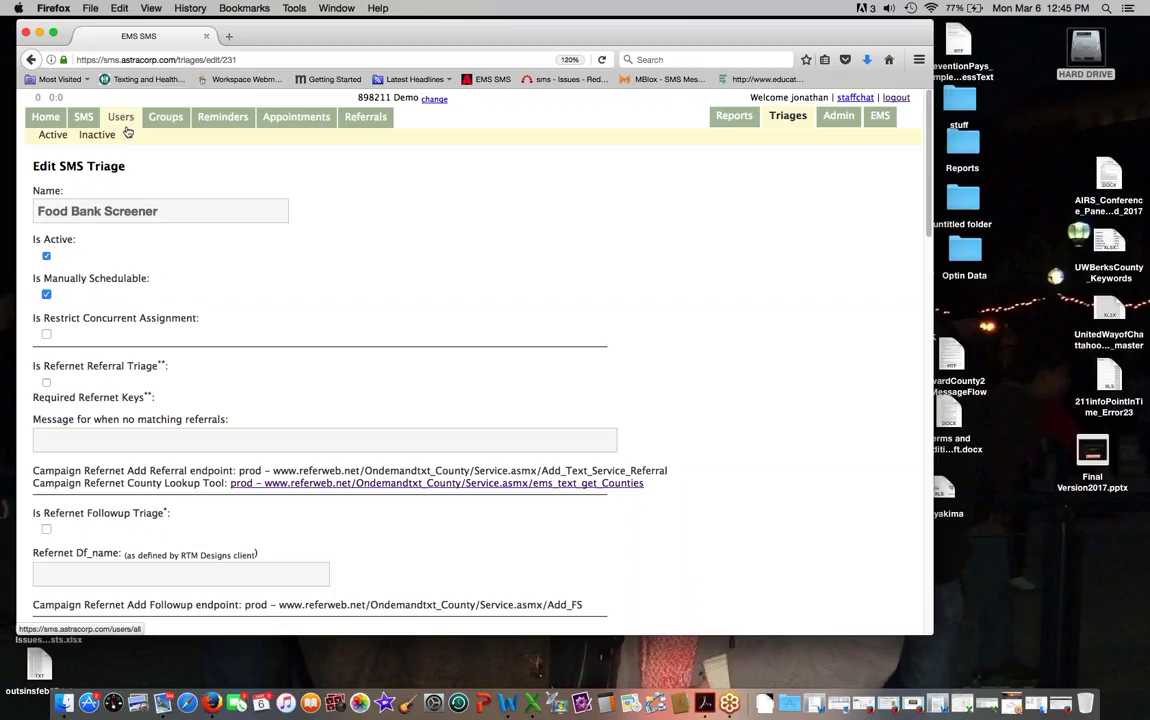
# Step: Return to the demo contact's case page to see the screener's Milwaukee county residency question
pyautogui.click(121, 127)
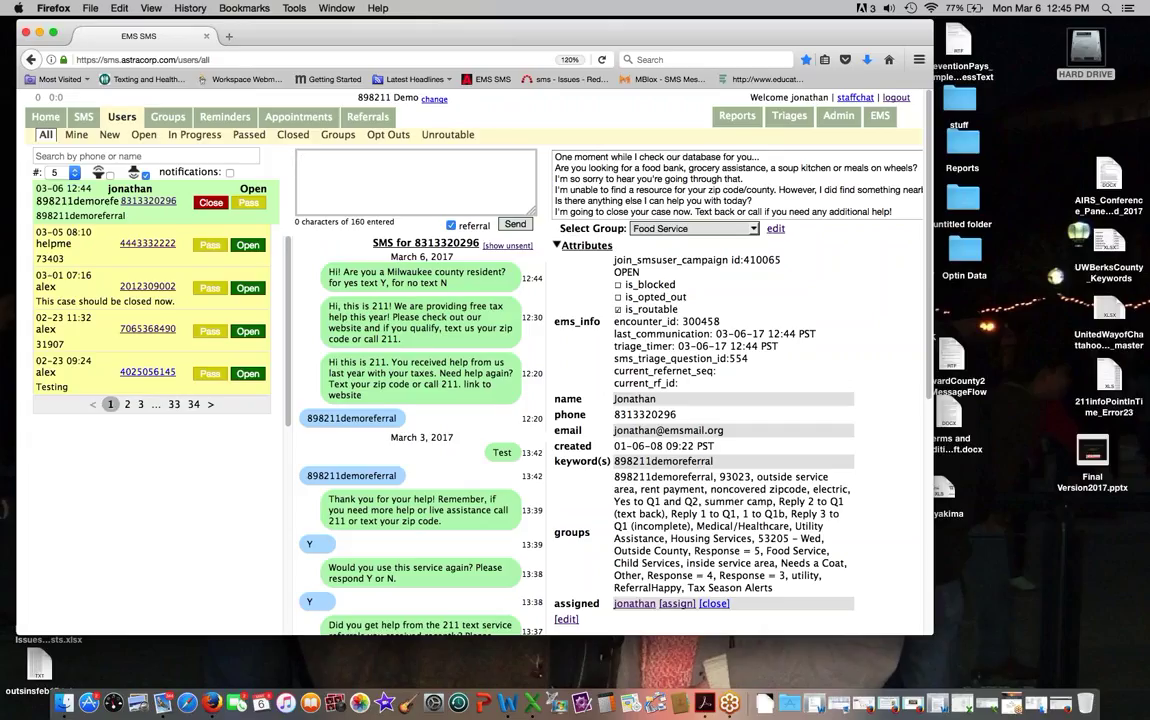
pyautogui.moveTo(327, 37); pyautogui.dragTo(330, 37)
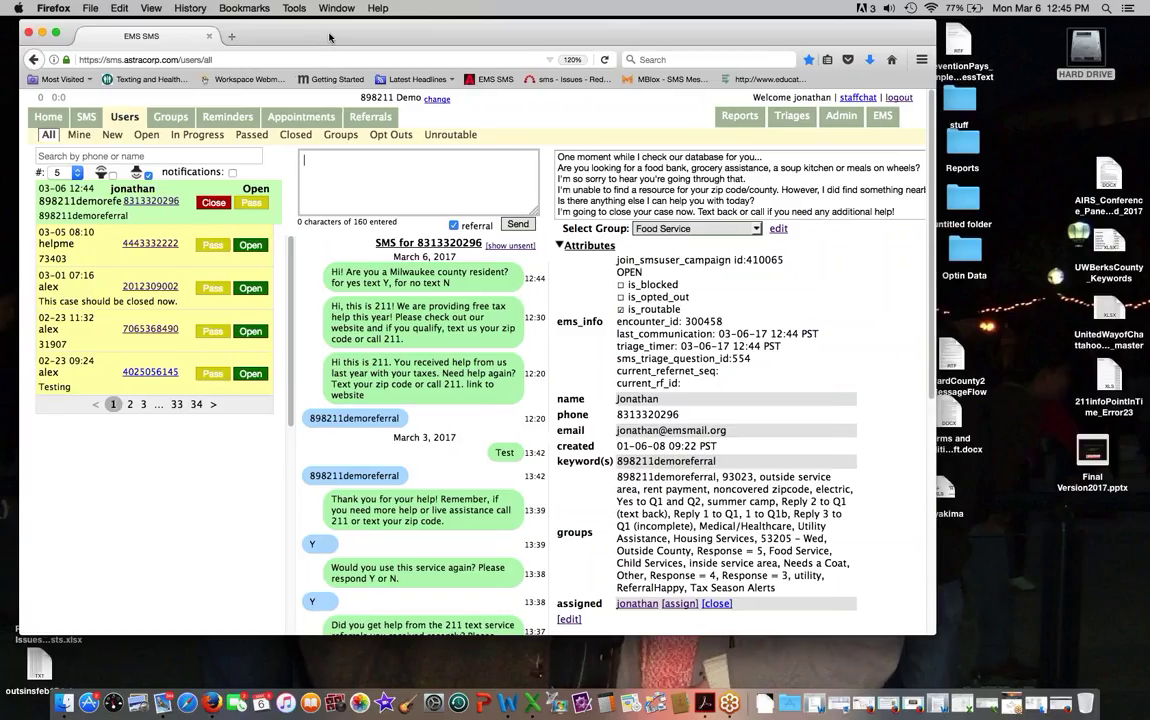